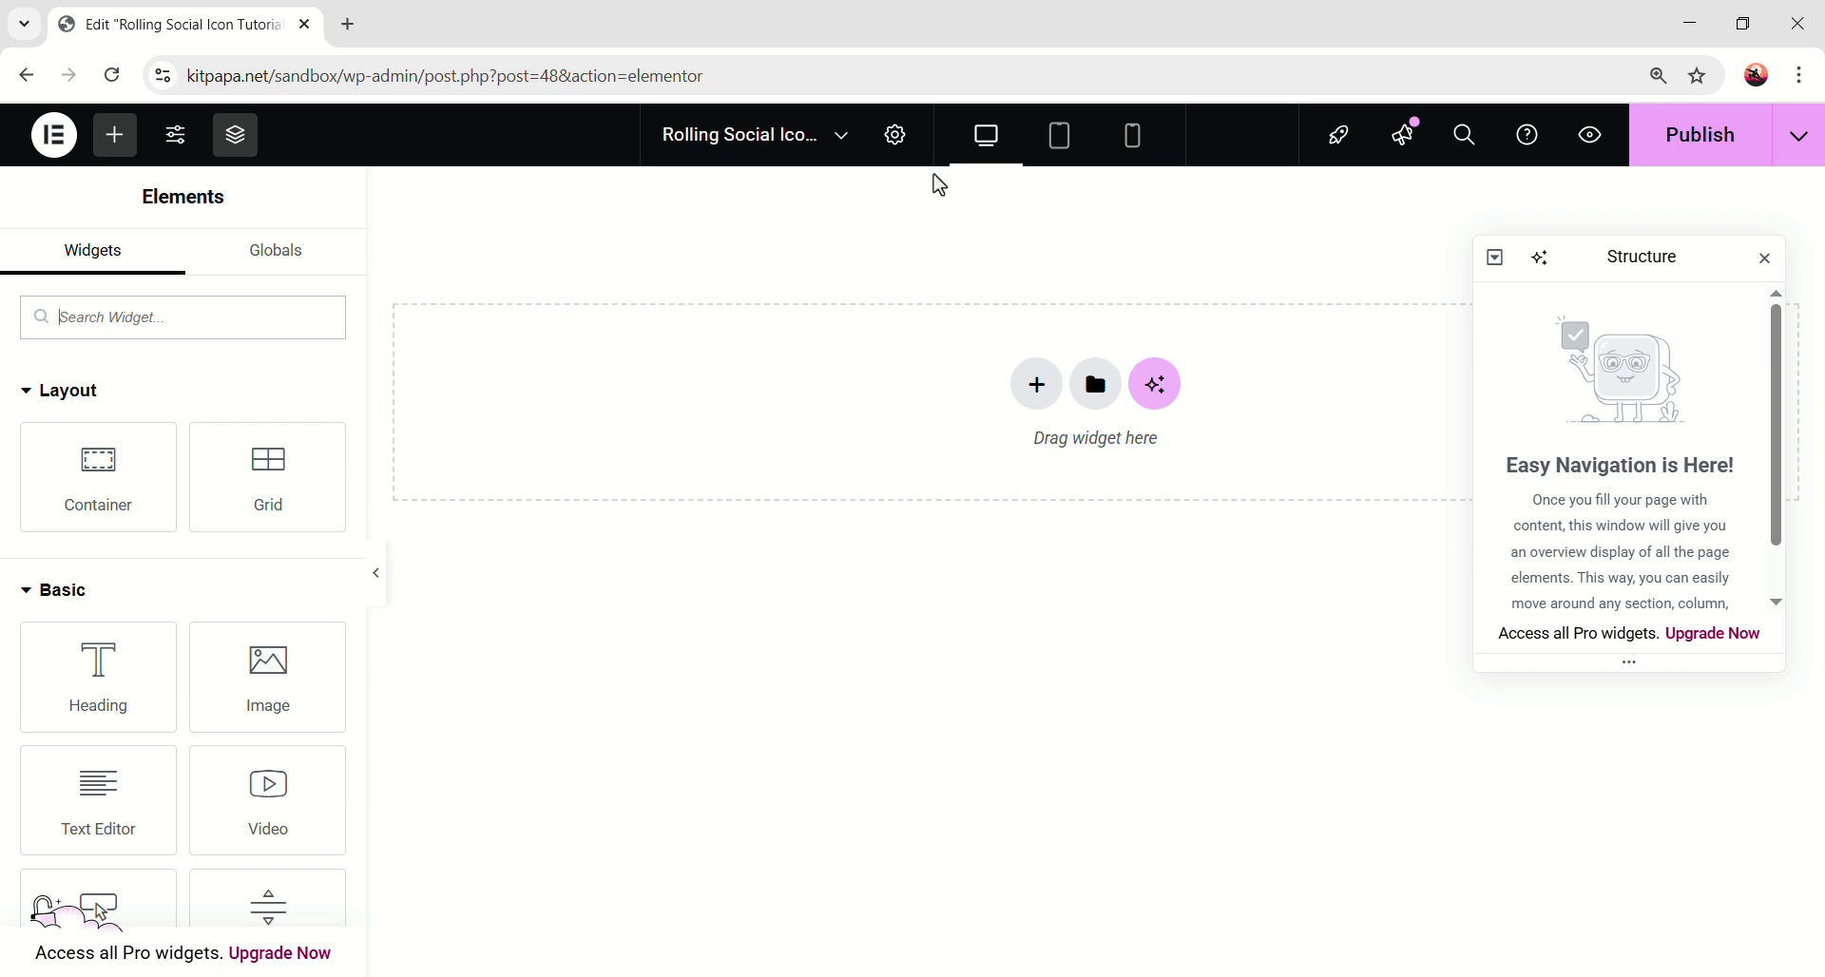
# - Give the page body a classic background with hex colour eef4f5 in Page Settings
pyautogui.click(903, 152)
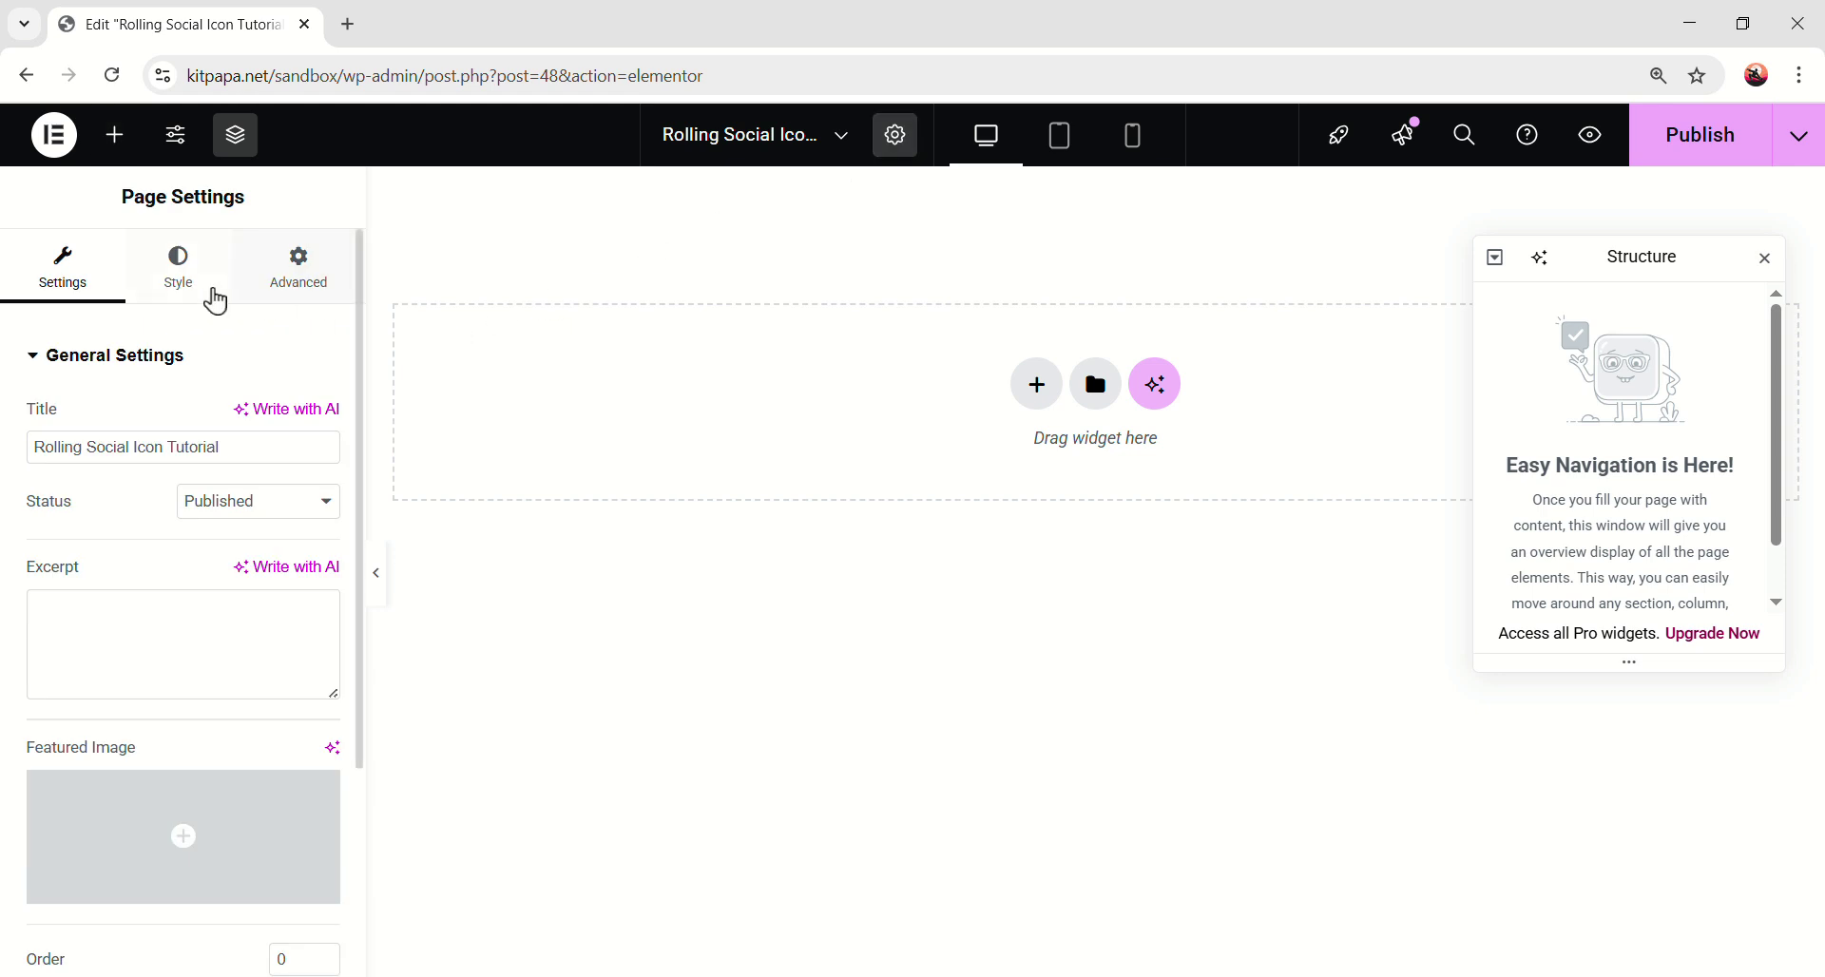
pyautogui.click(197, 290)
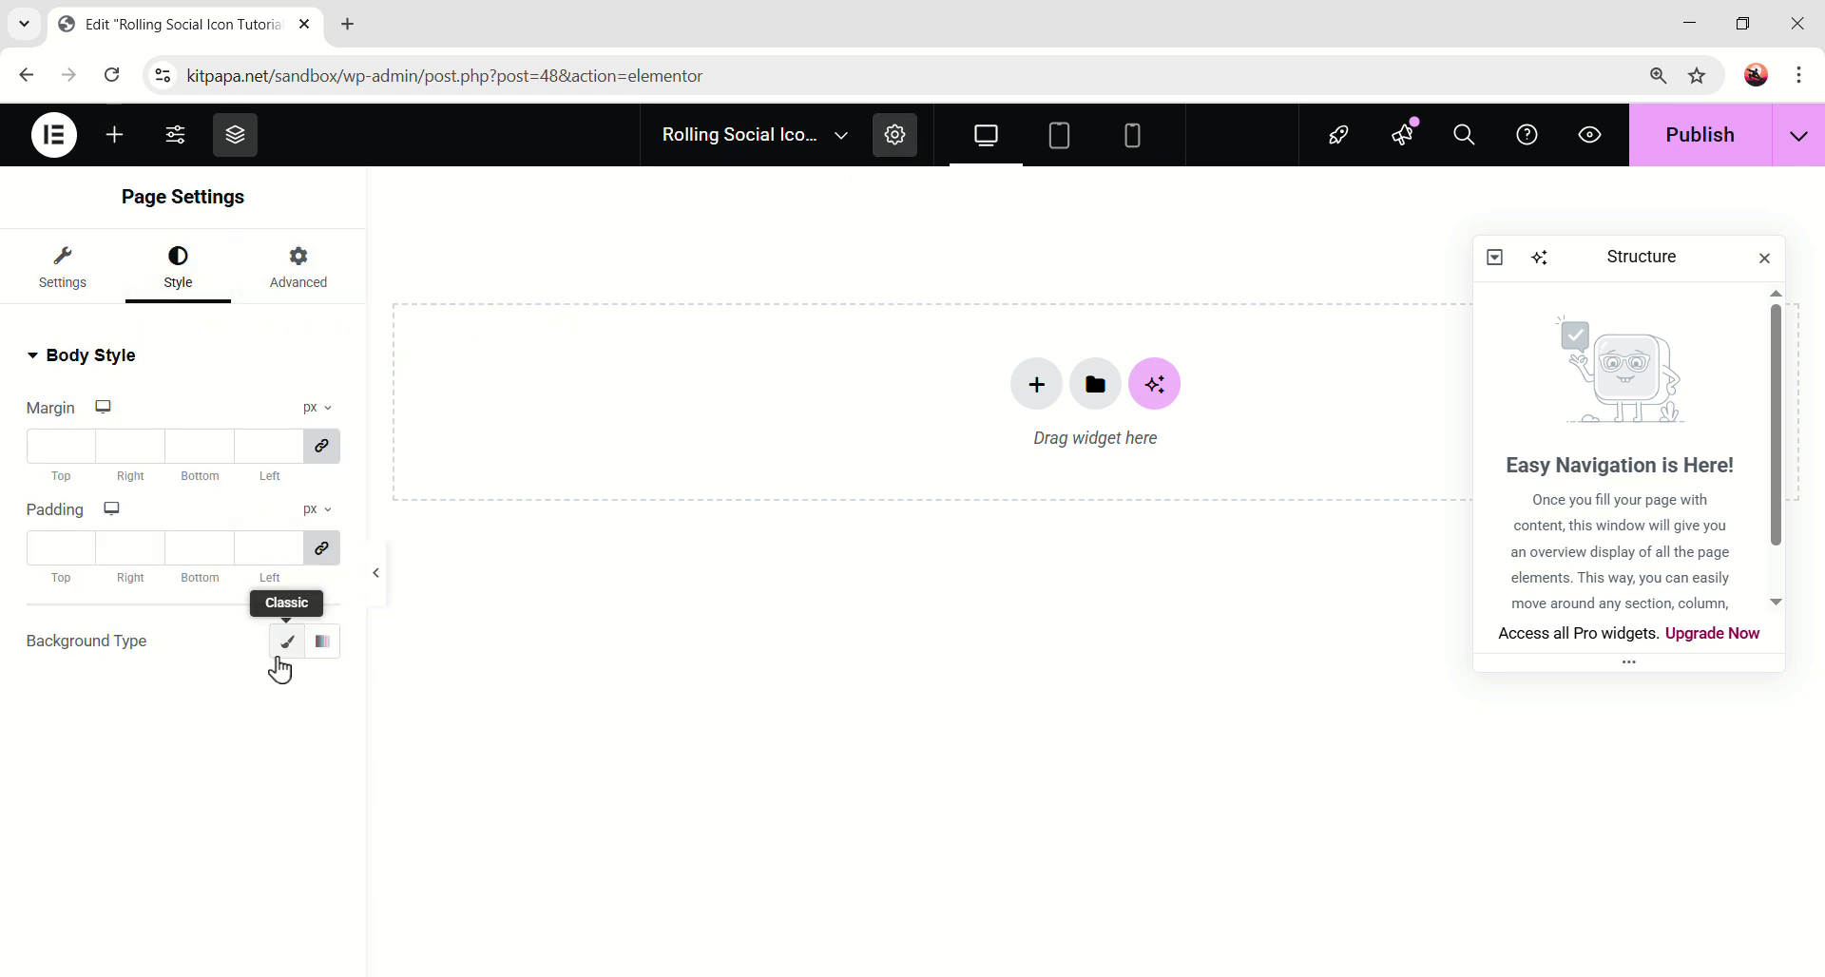
pyautogui.click(286, 642)
pyautogui.click(323, 697)
pyautogui.doubleClick(261, 627)
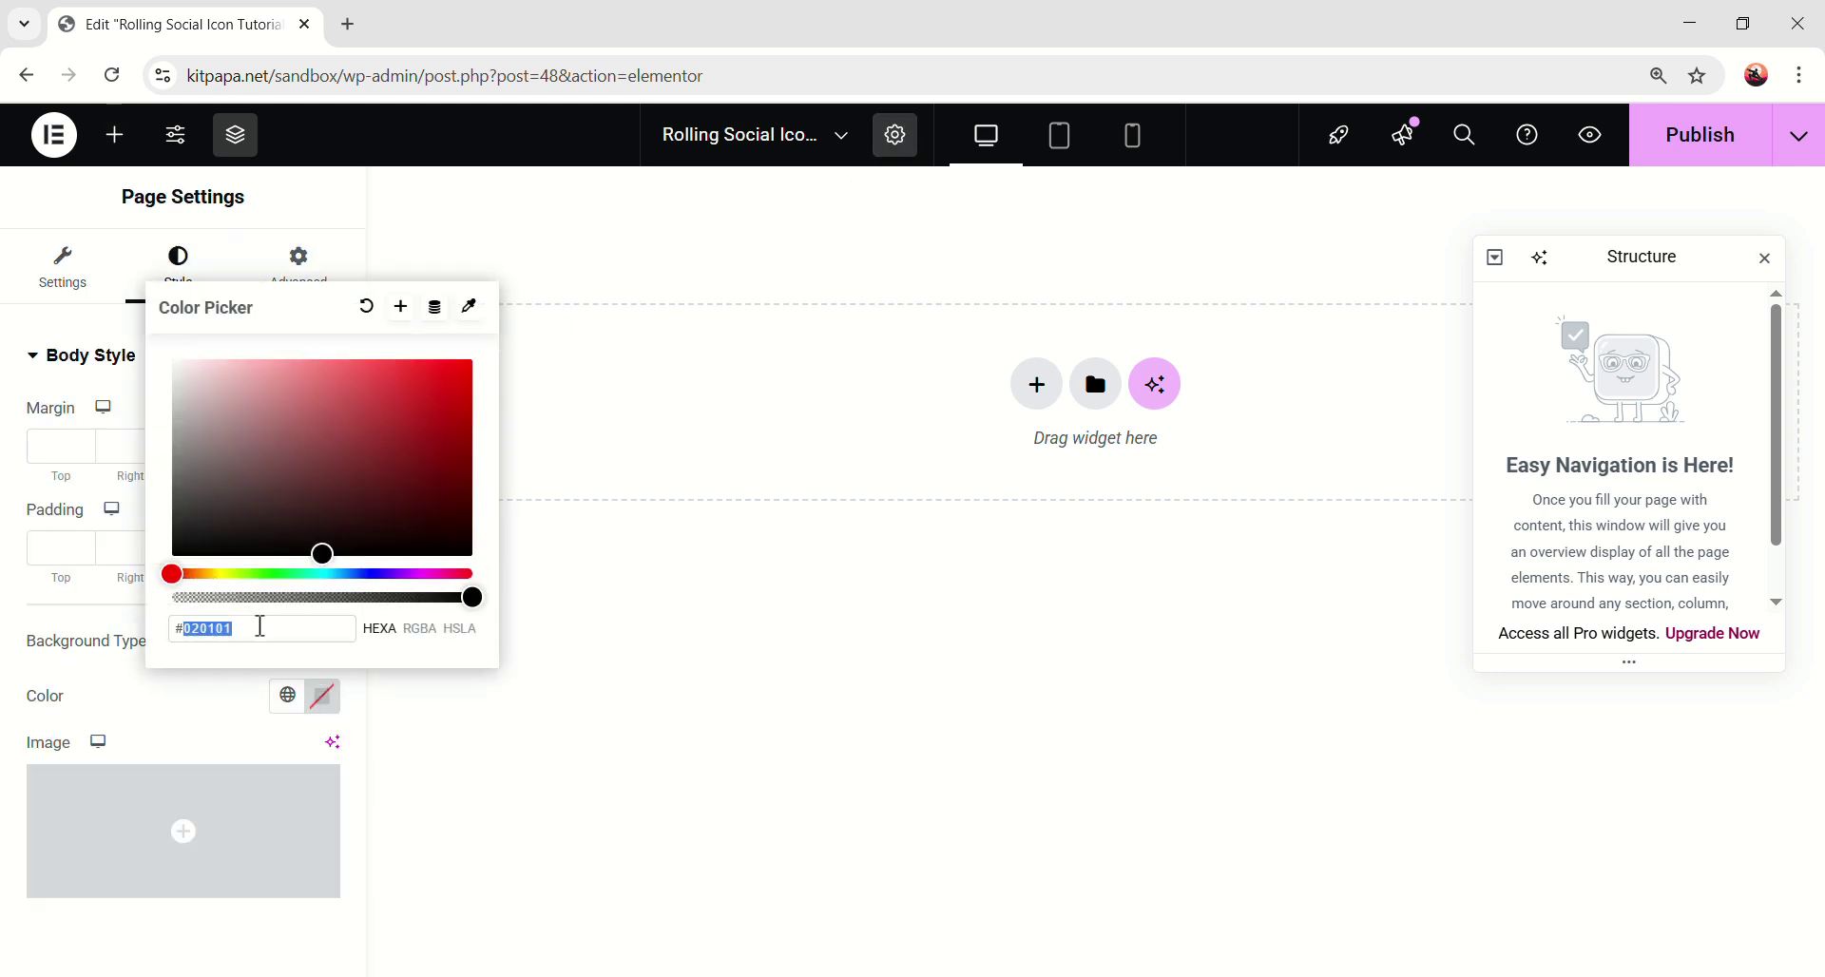
pyautogui.write('eef4f')
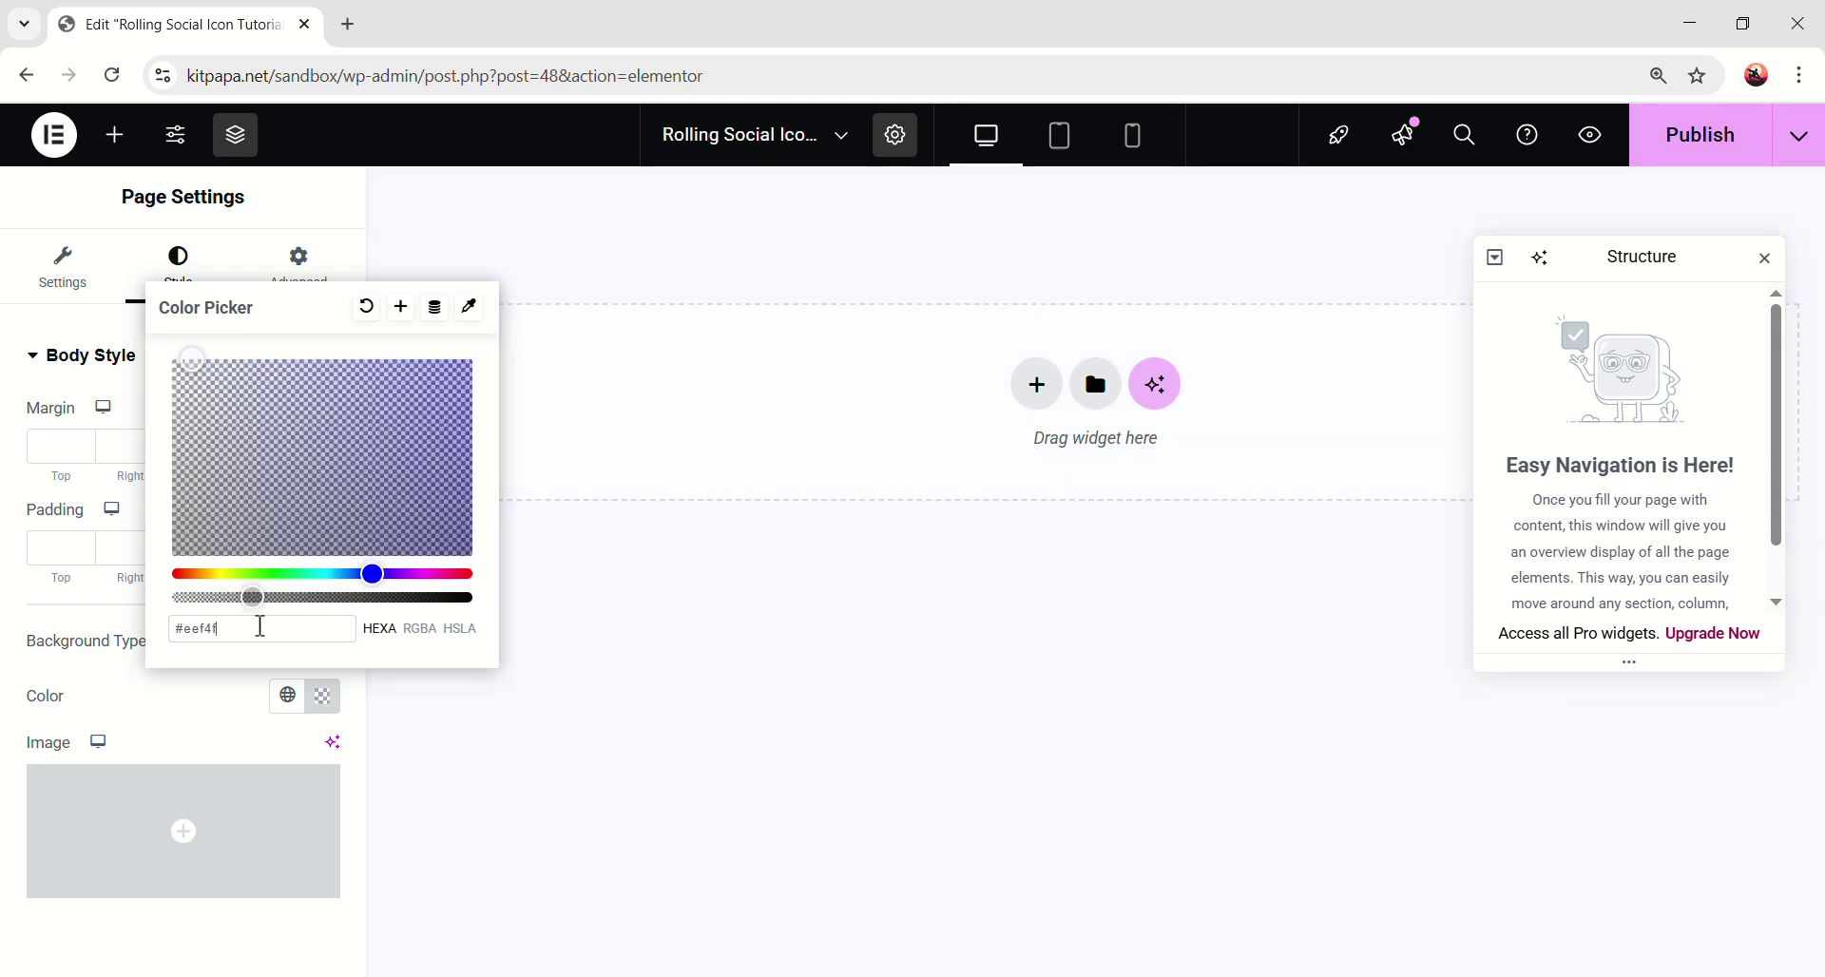
pyautogui.write('5')
pyautogui.hotkey('ctrl', 'a')
pyautogui.click(48, 928)
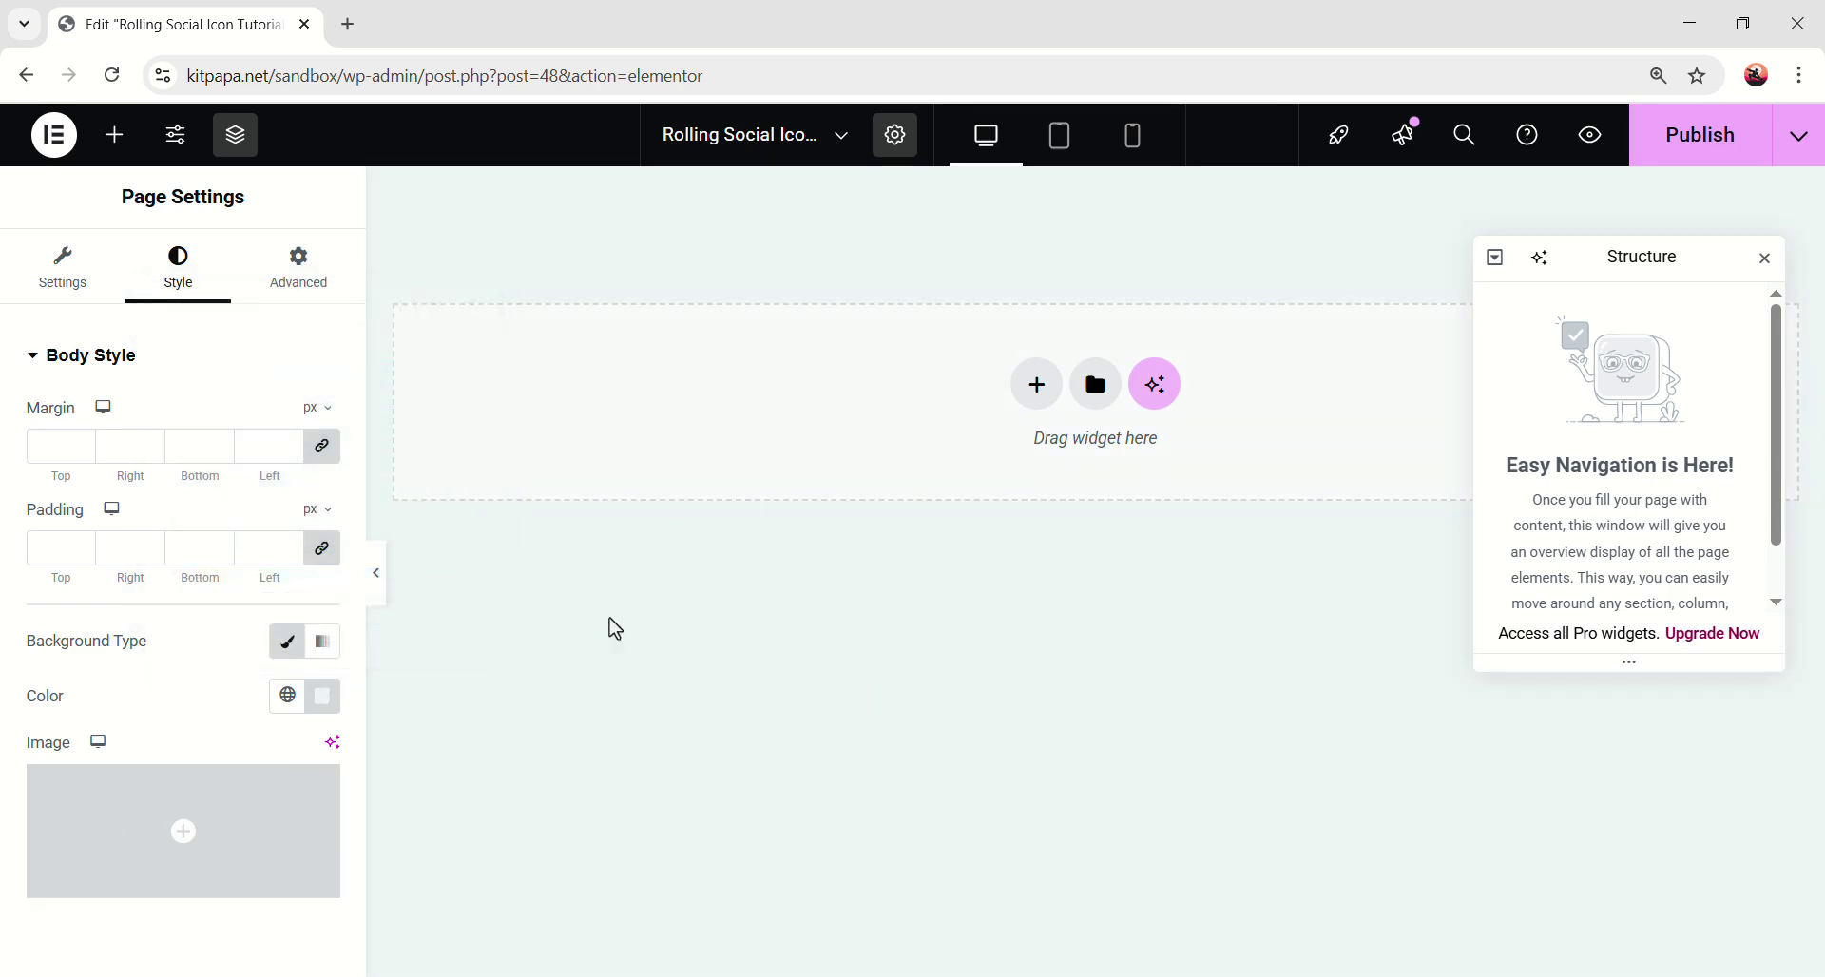
# - Add an empty container to the page and rename it Section
pyautogui.click(114, 134)
pyautogui.moveTo(118, 521); pyautogui.dragTo(1093, 399)
pyautogui.doubleClick(1556, 316)
pyautogui.write('Section')
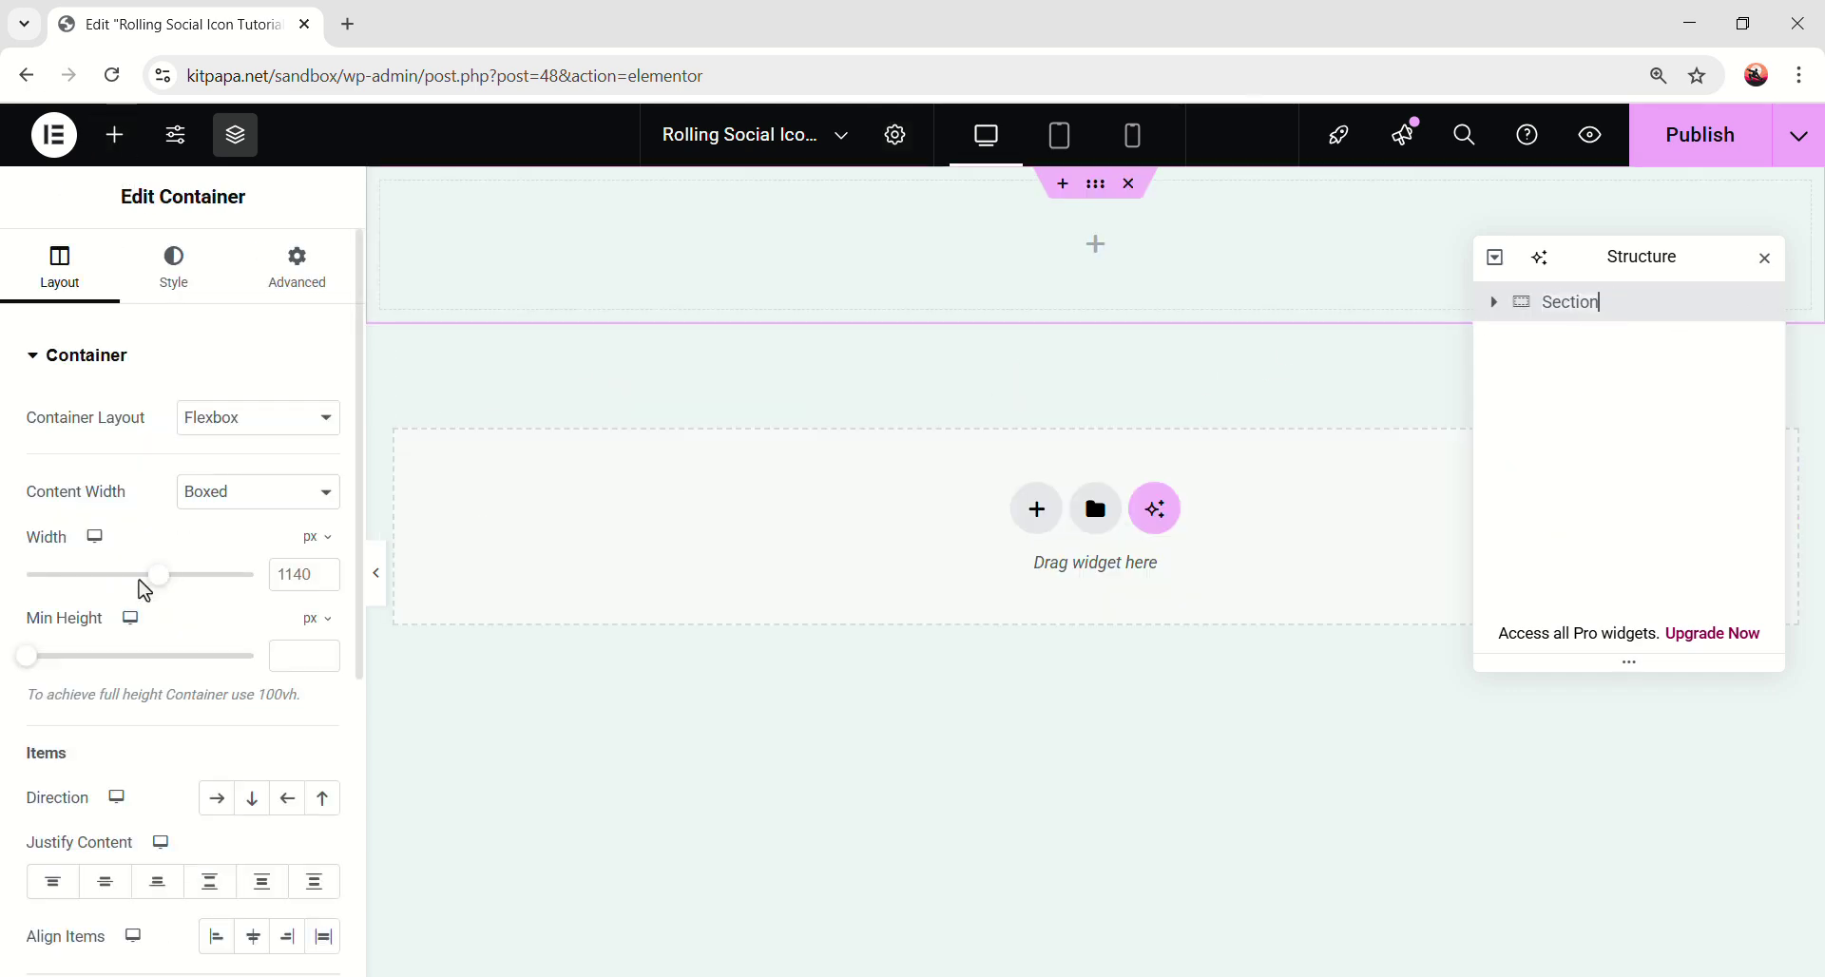
# - Set the Section container width to 1710 px with items aligned to center
pyautogui.doubleClick(293, 574)
pyautogui.write('17')
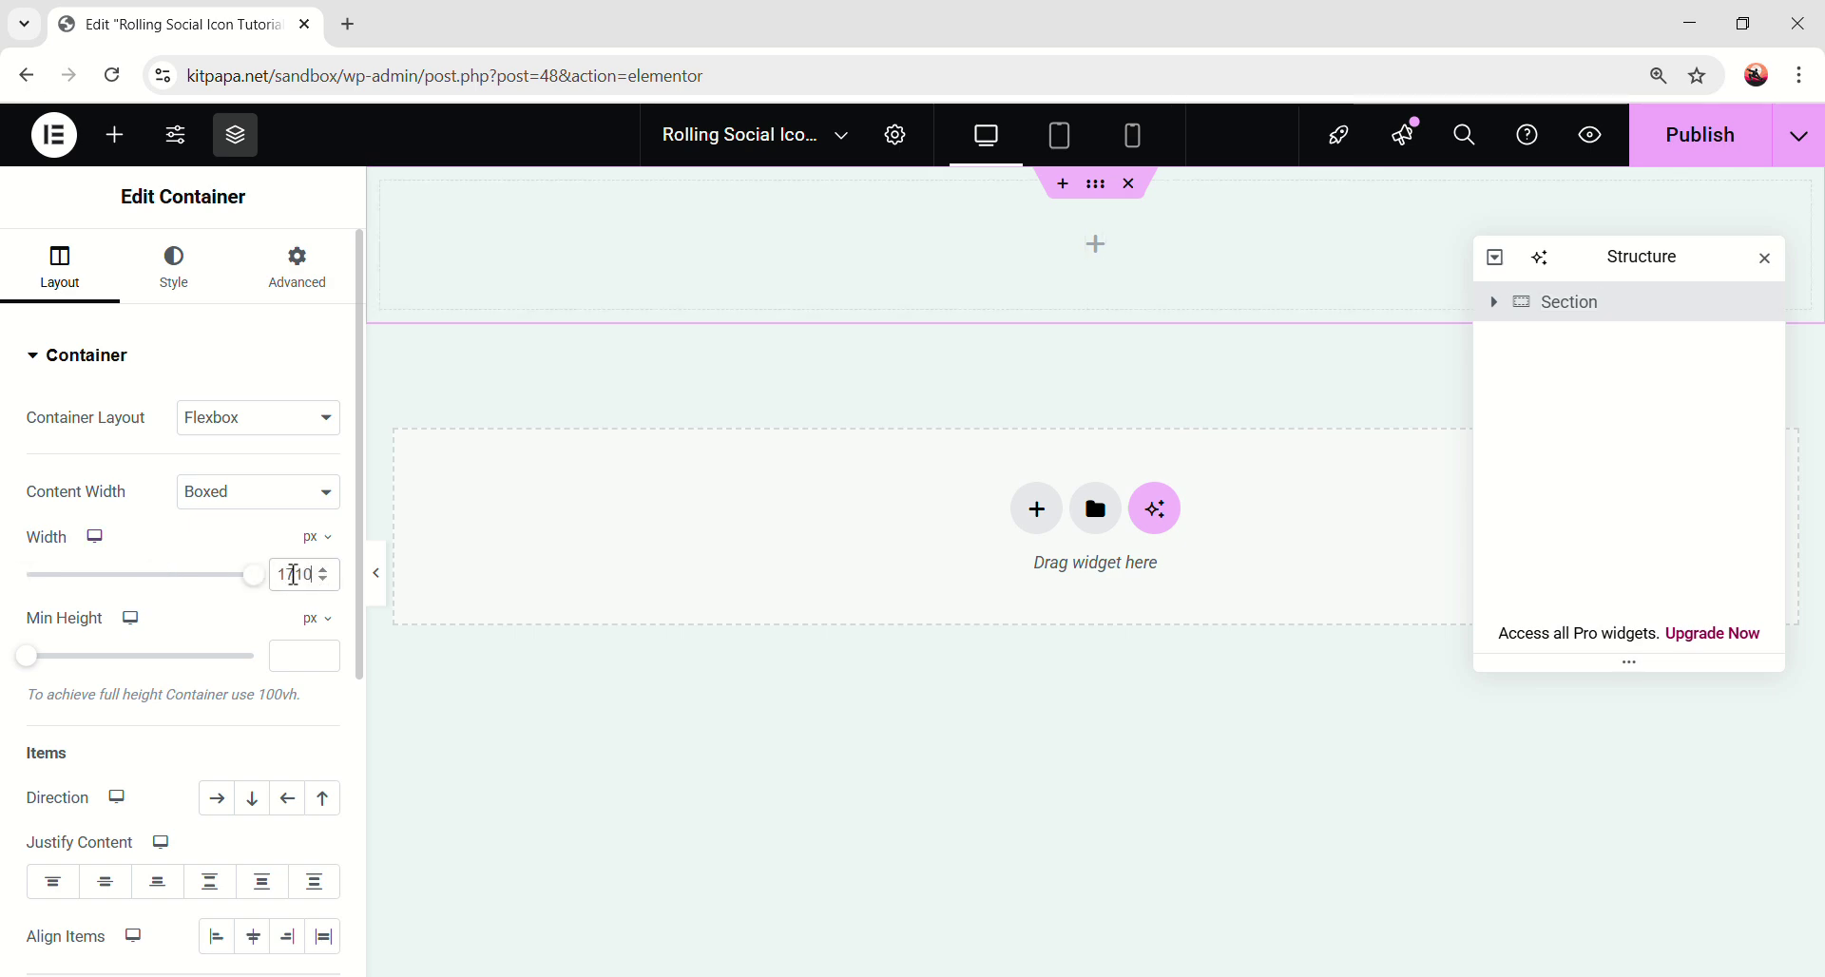
pyautogui.scroll(-3, 241, 659)
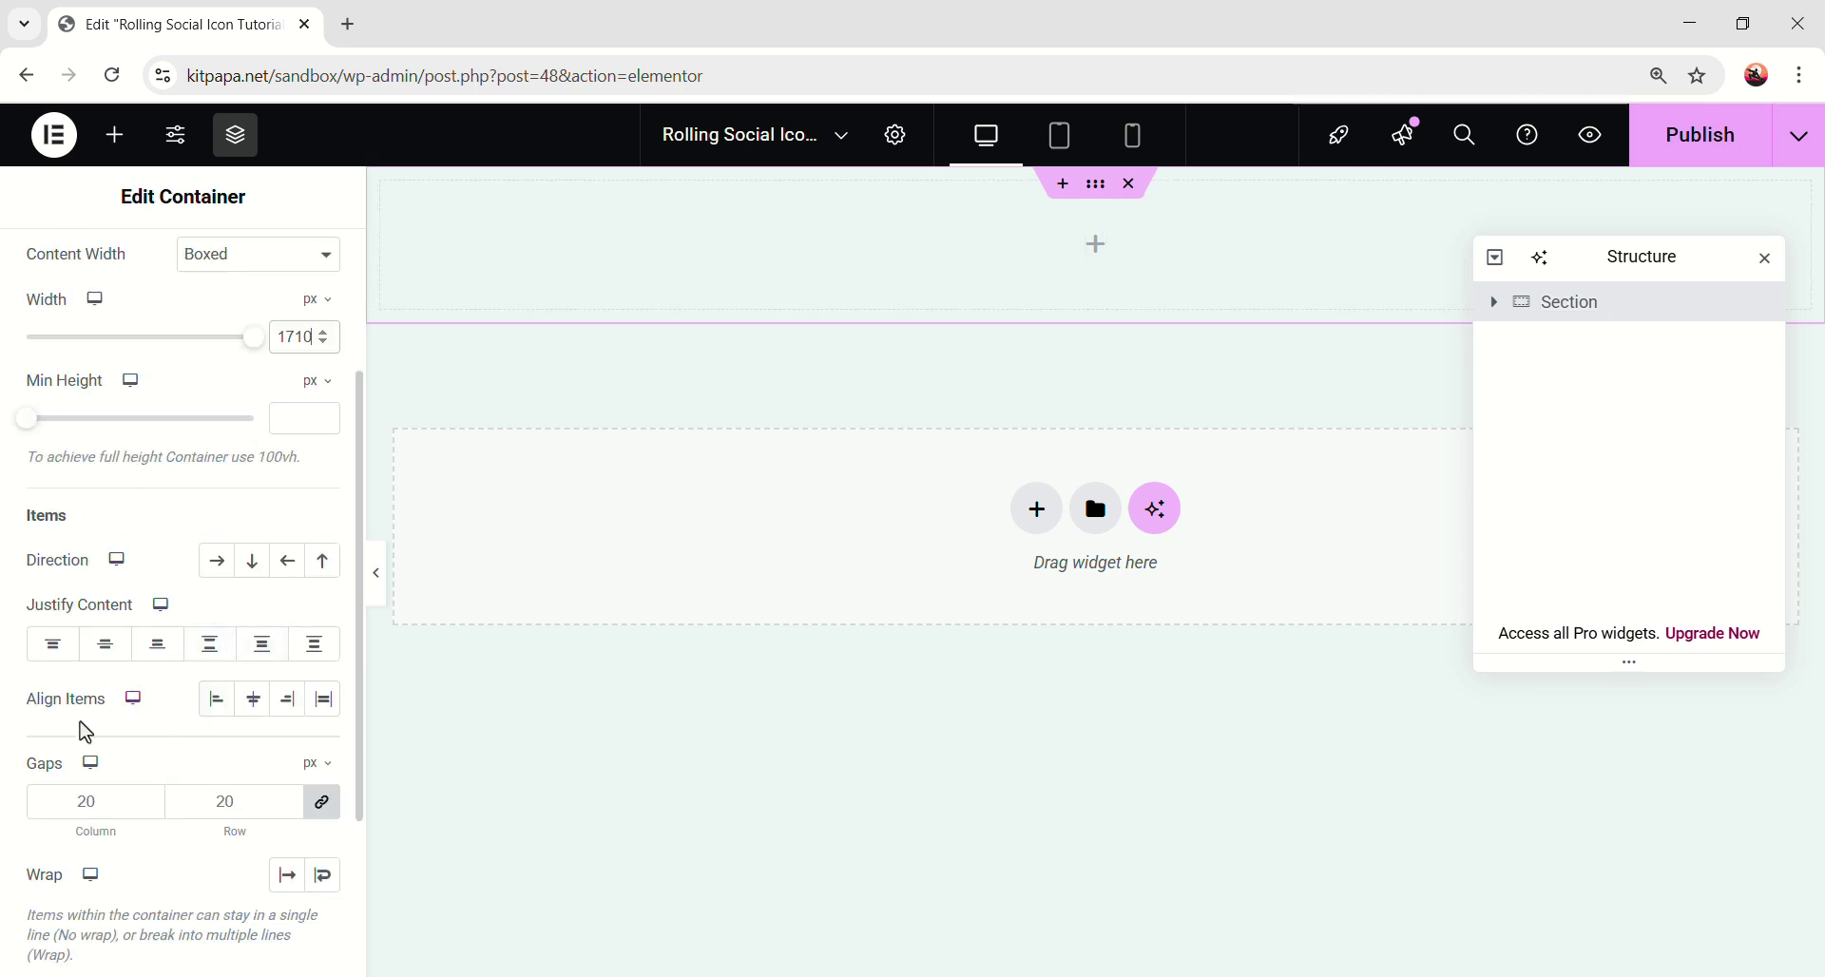
pyautogui.click(253, 698)
pyautogui.click(85, 801)
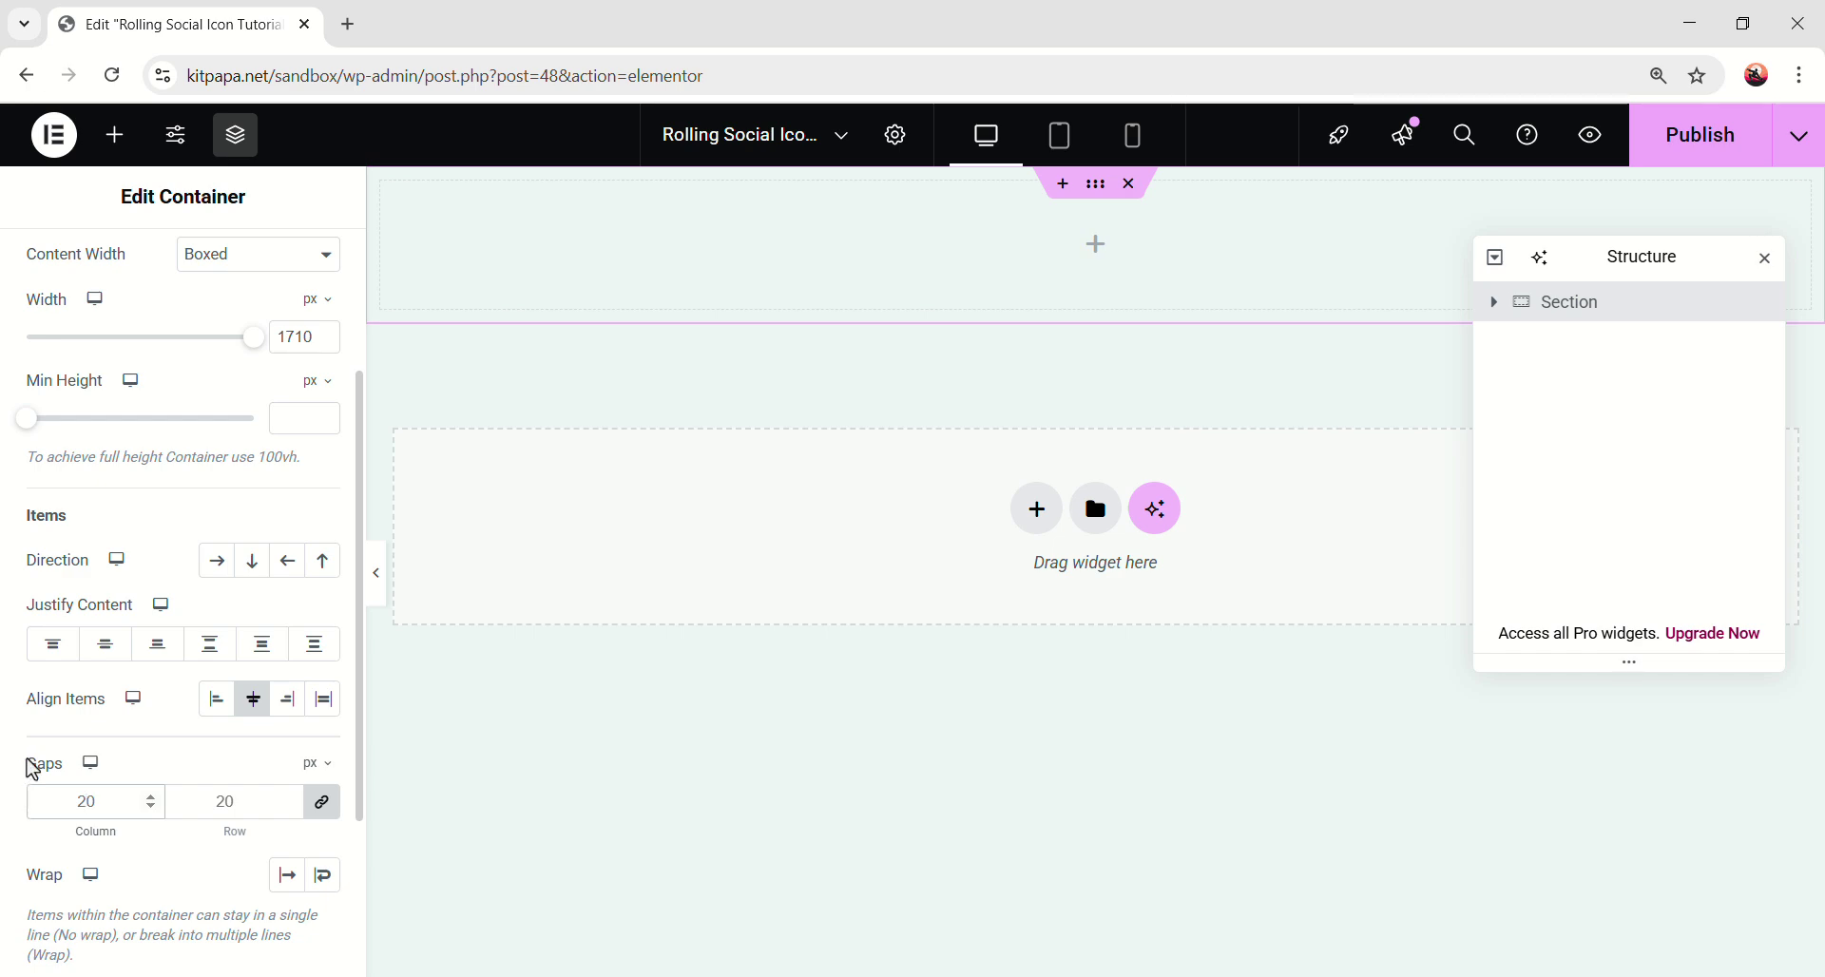
pyautogui.scroll(3, 200, 361)
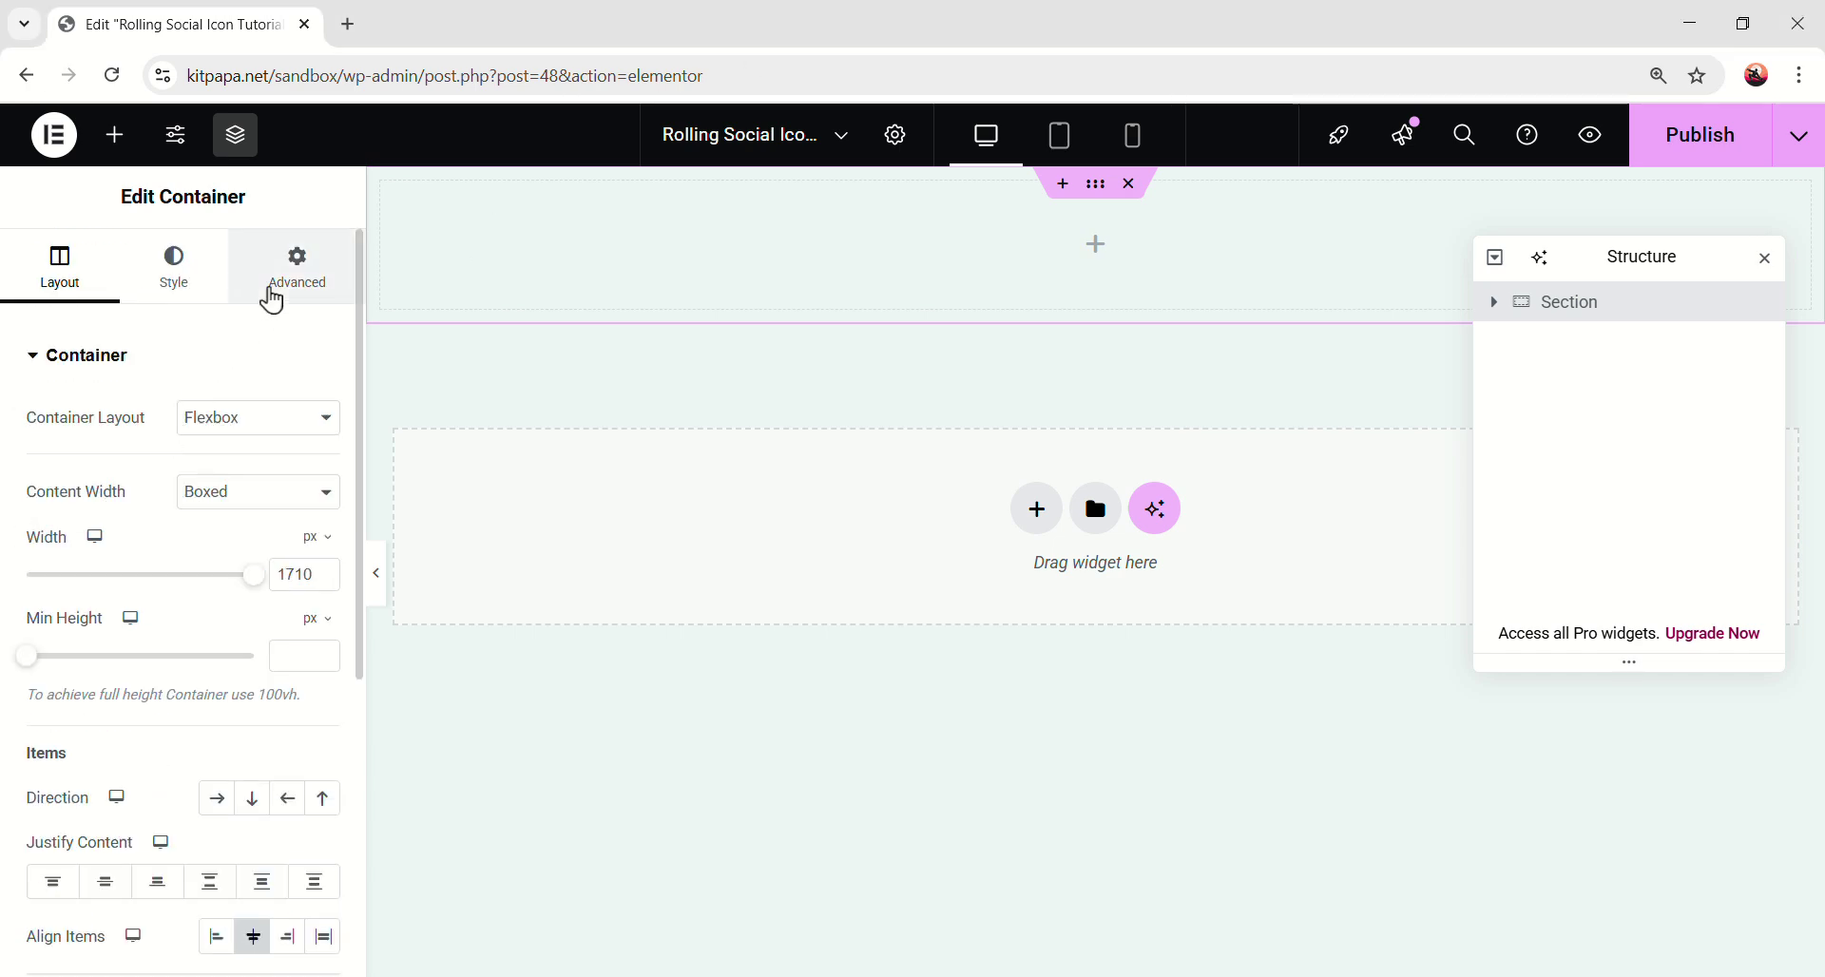
# - Set the Section container's padding to 50 top/bottom and 20 left/right
pyautogui.click(273, 297)
pyautogui.click(322, 548)
pyautogui.click(59, 549)
pyautogui.write('50')
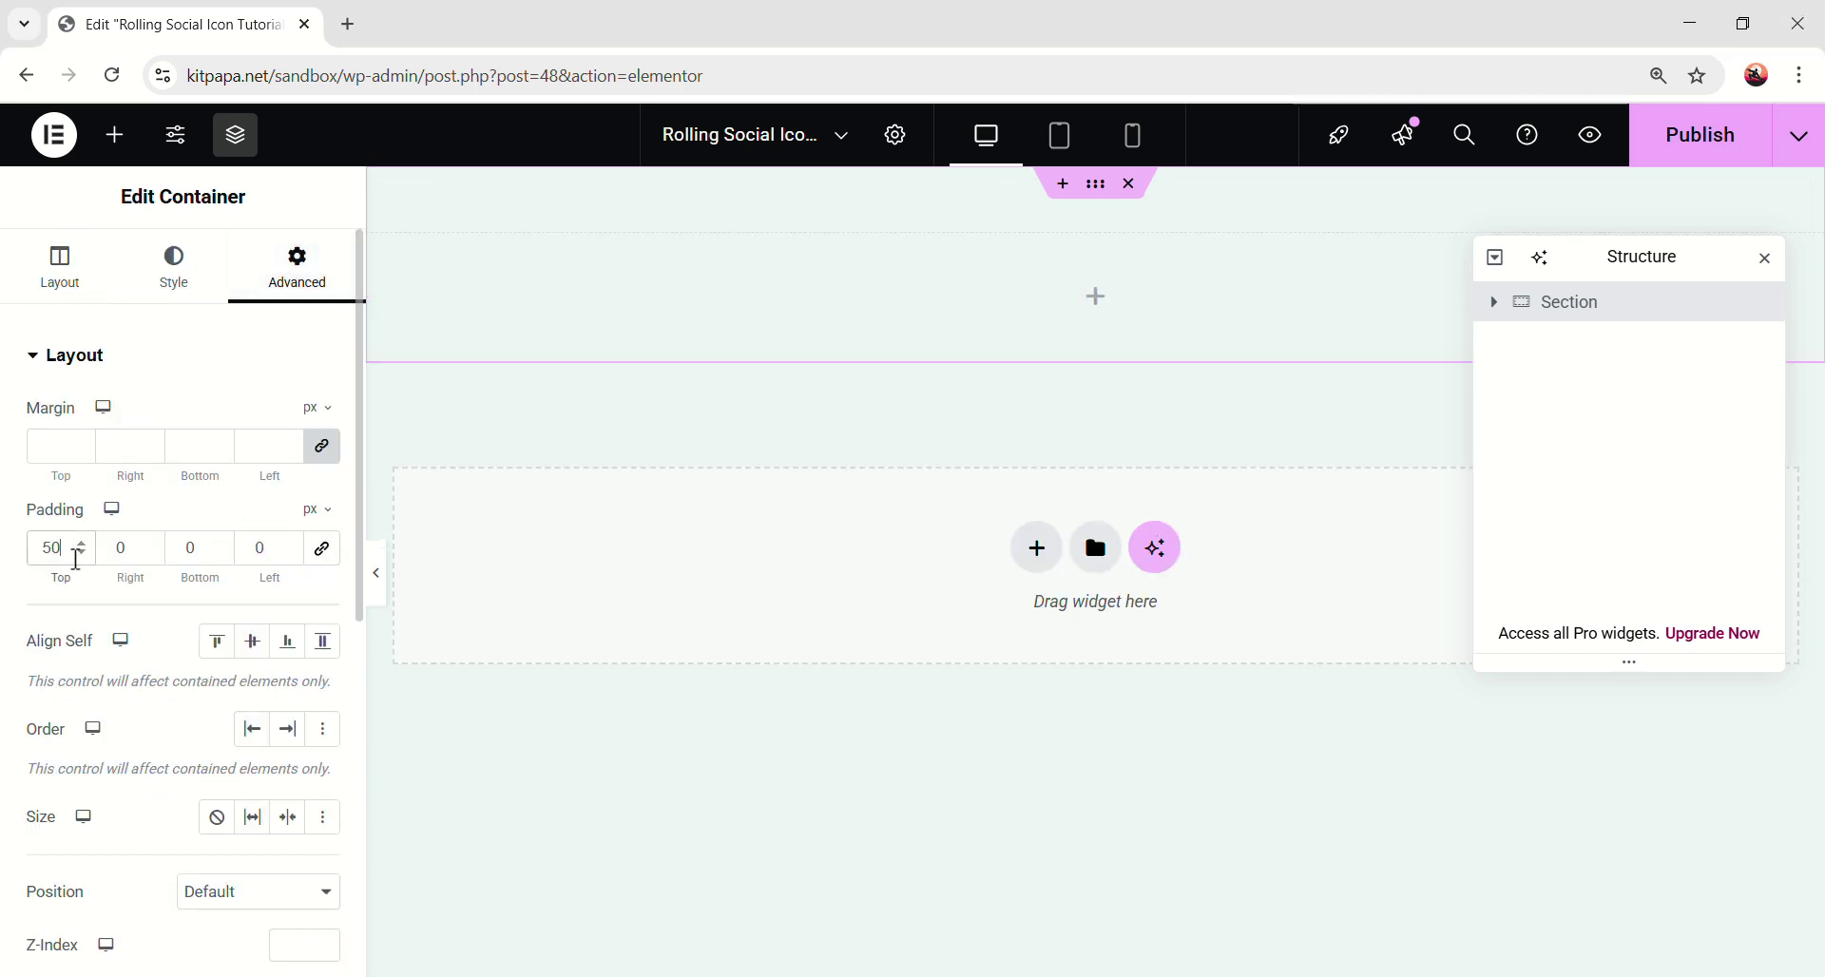
pyautogui.doubleClick(137, 550)
pyautogui.write('20')
pyautogui.press('Tab')
pyautogui.write('50')
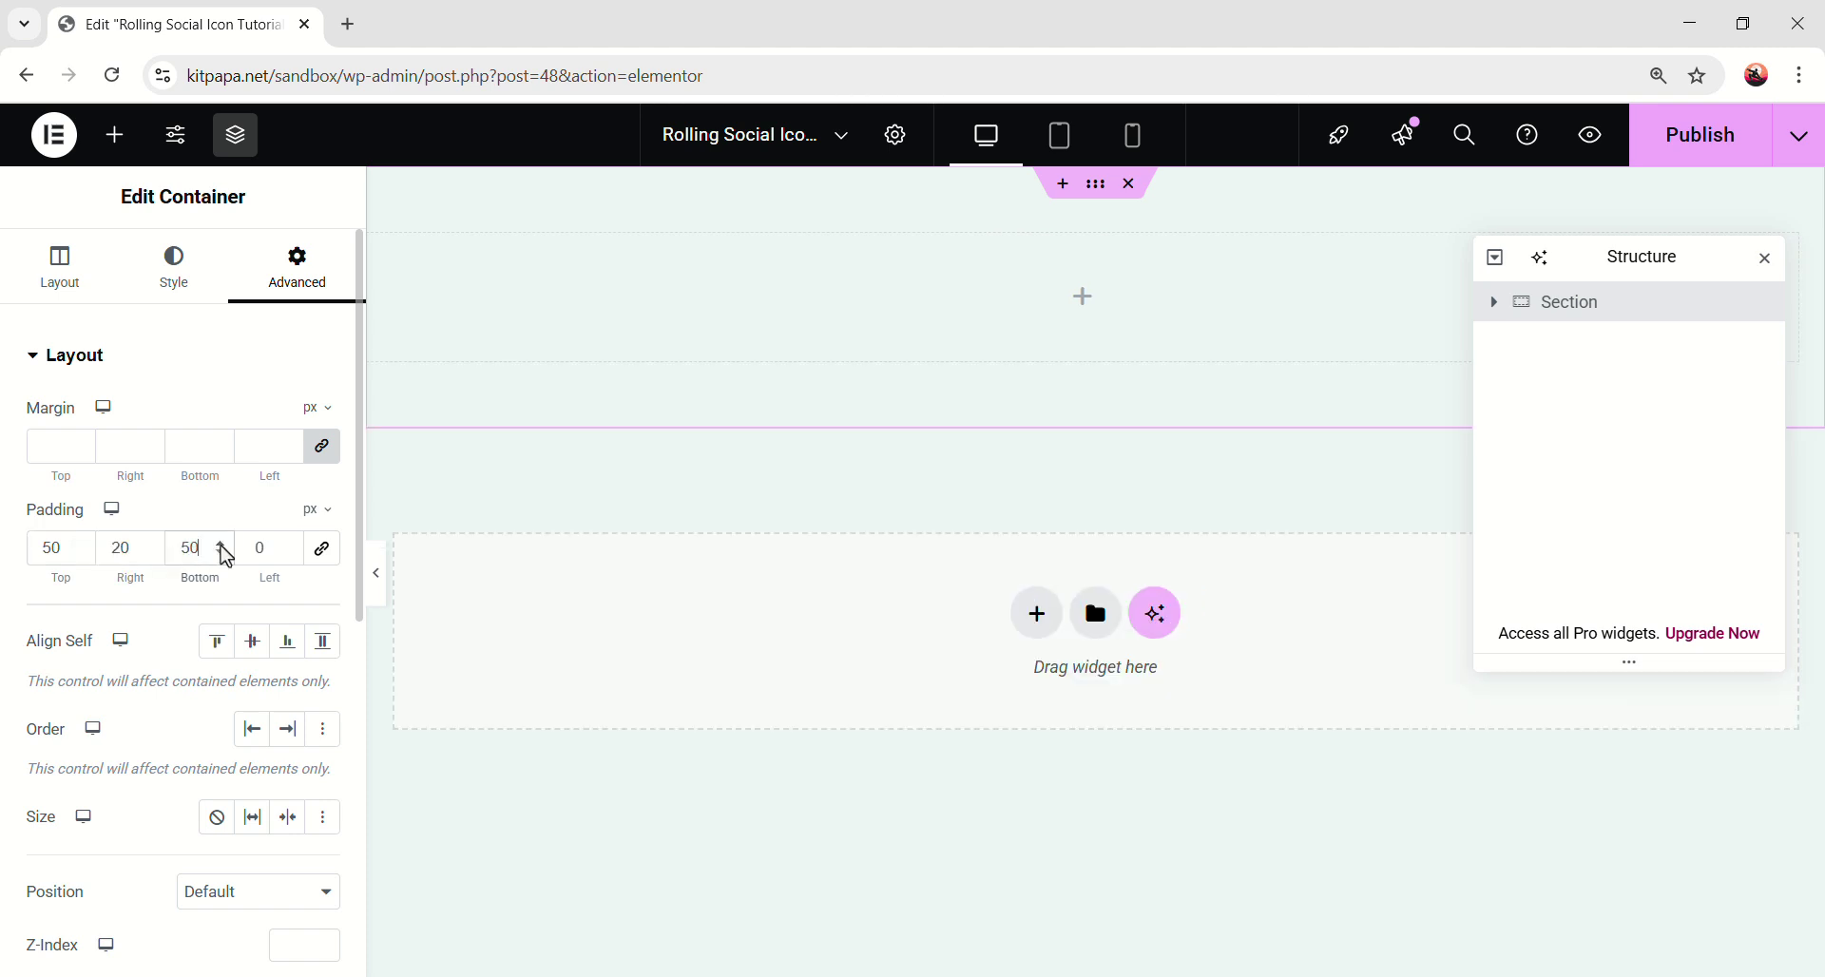
pyautogui.press('Tab')
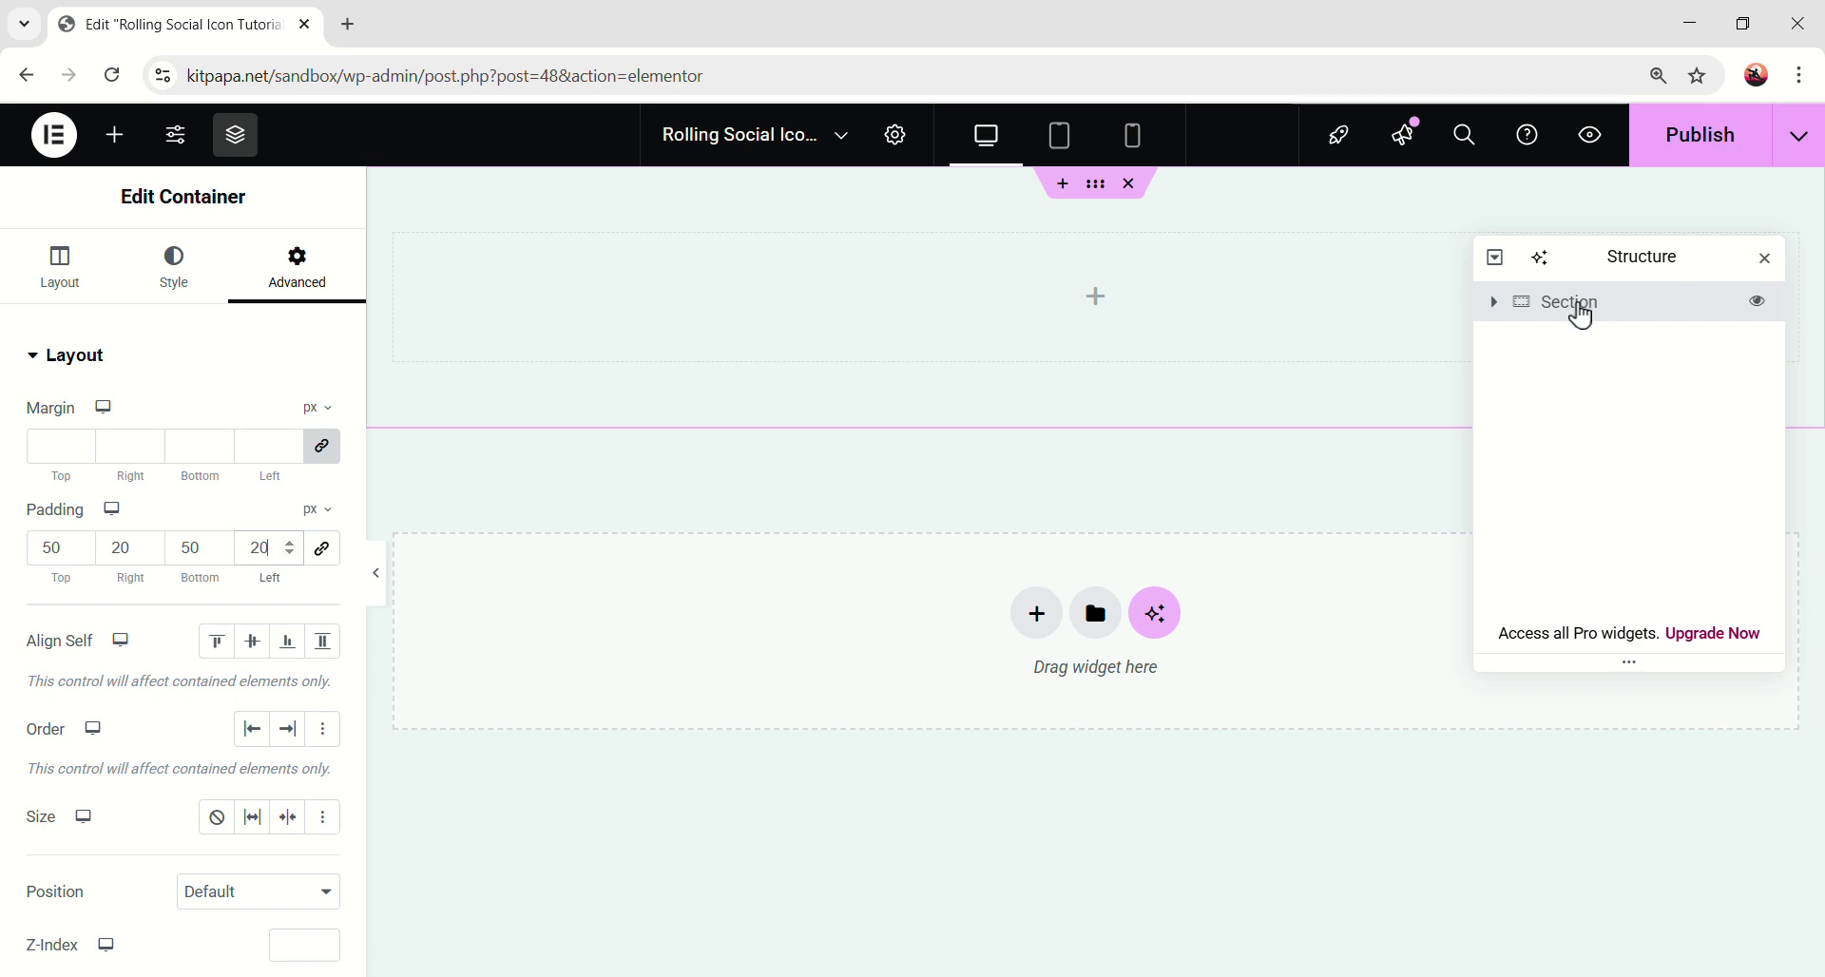
pyautogui.click(1105, 314)
pyautogui.click(1104, 306)
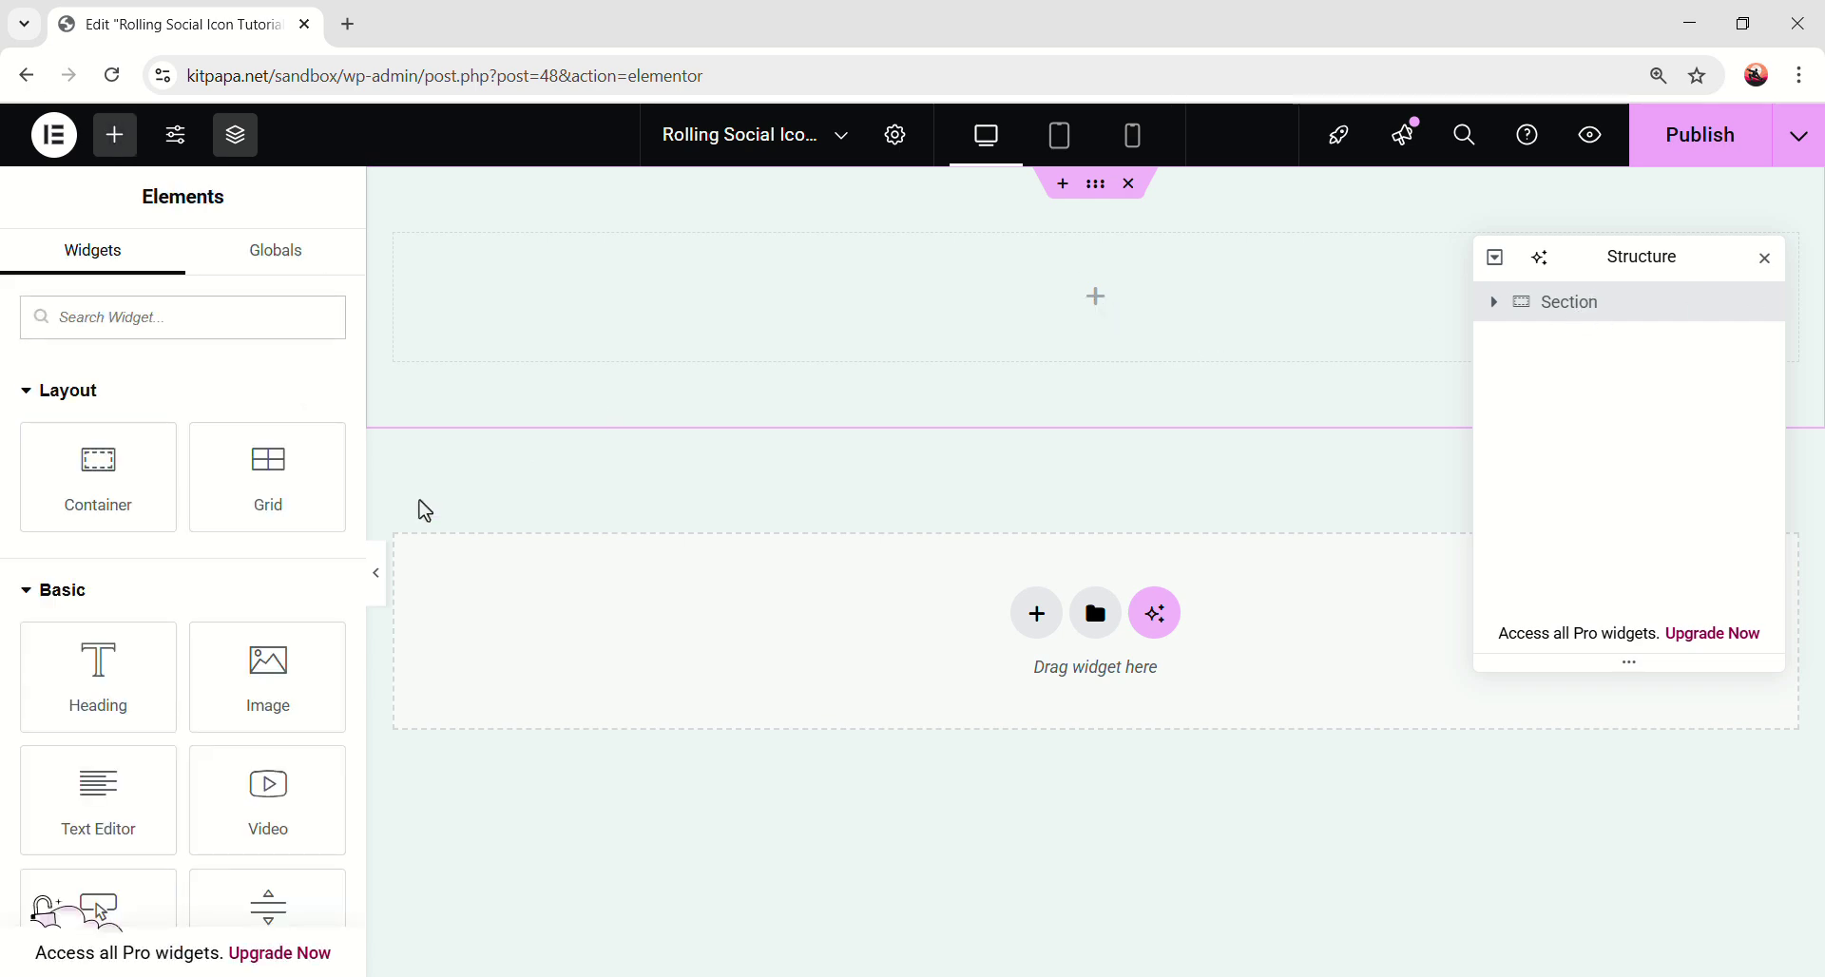
# - Add a Heading widget to Section reading 'Join Our Community'
pyautogui.scroll(-1, 252, 570)
pyautogui.moveTo(90, 572); pyautogui.dragTo(635, 392)
pyautogui.moveTo(234, 448); pyautogui.dragTo(38, 457)
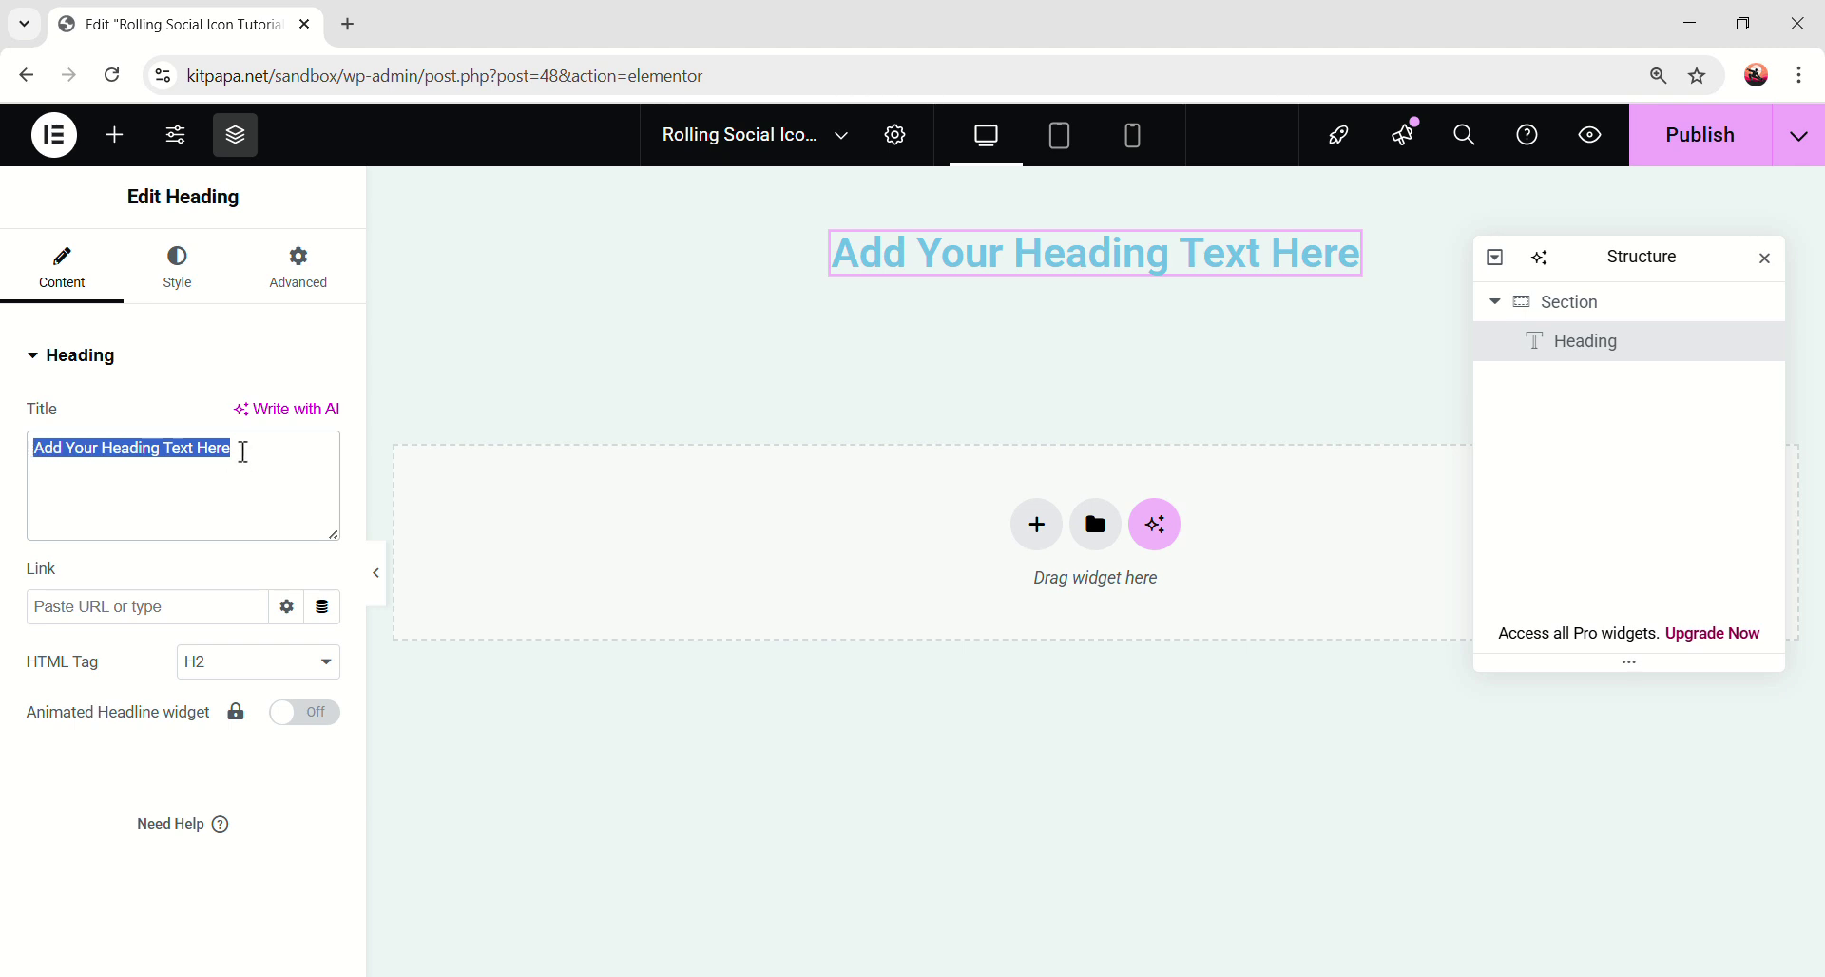
pyautogui.write('Join Our Community')
# - Center the heading text and set its font to Antonio
pyautogui.click(195, 291)
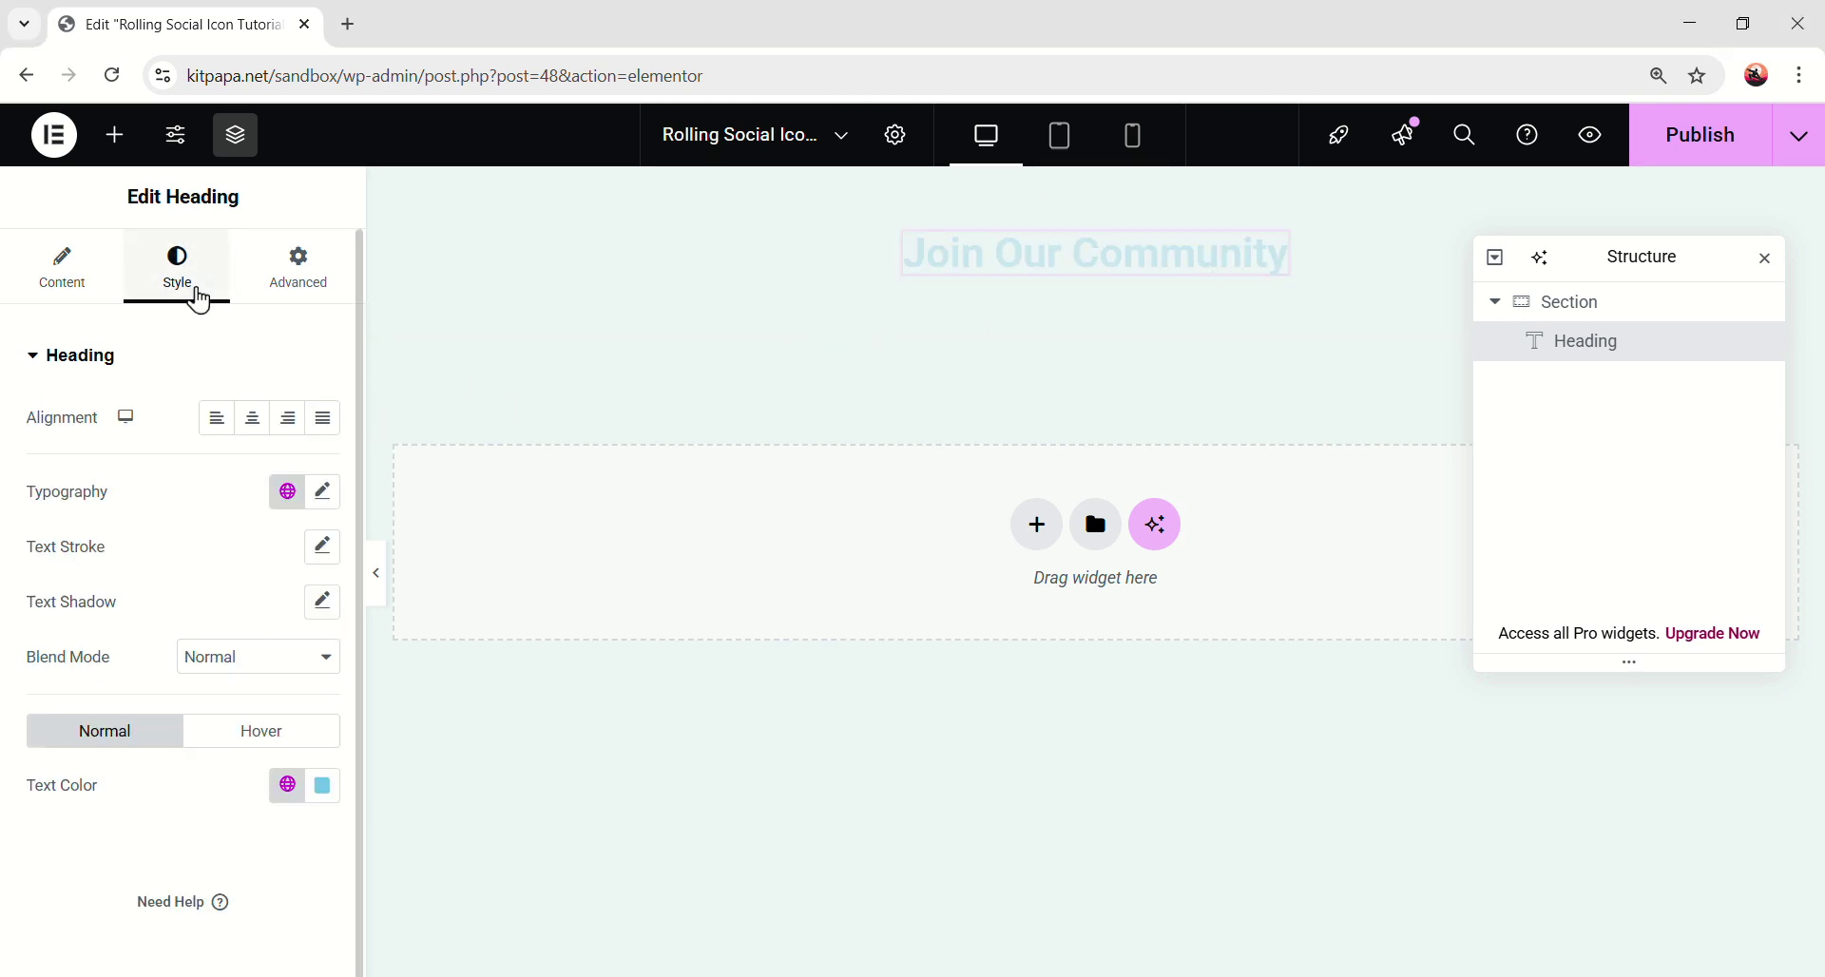
pyautogui.click(251, 420)
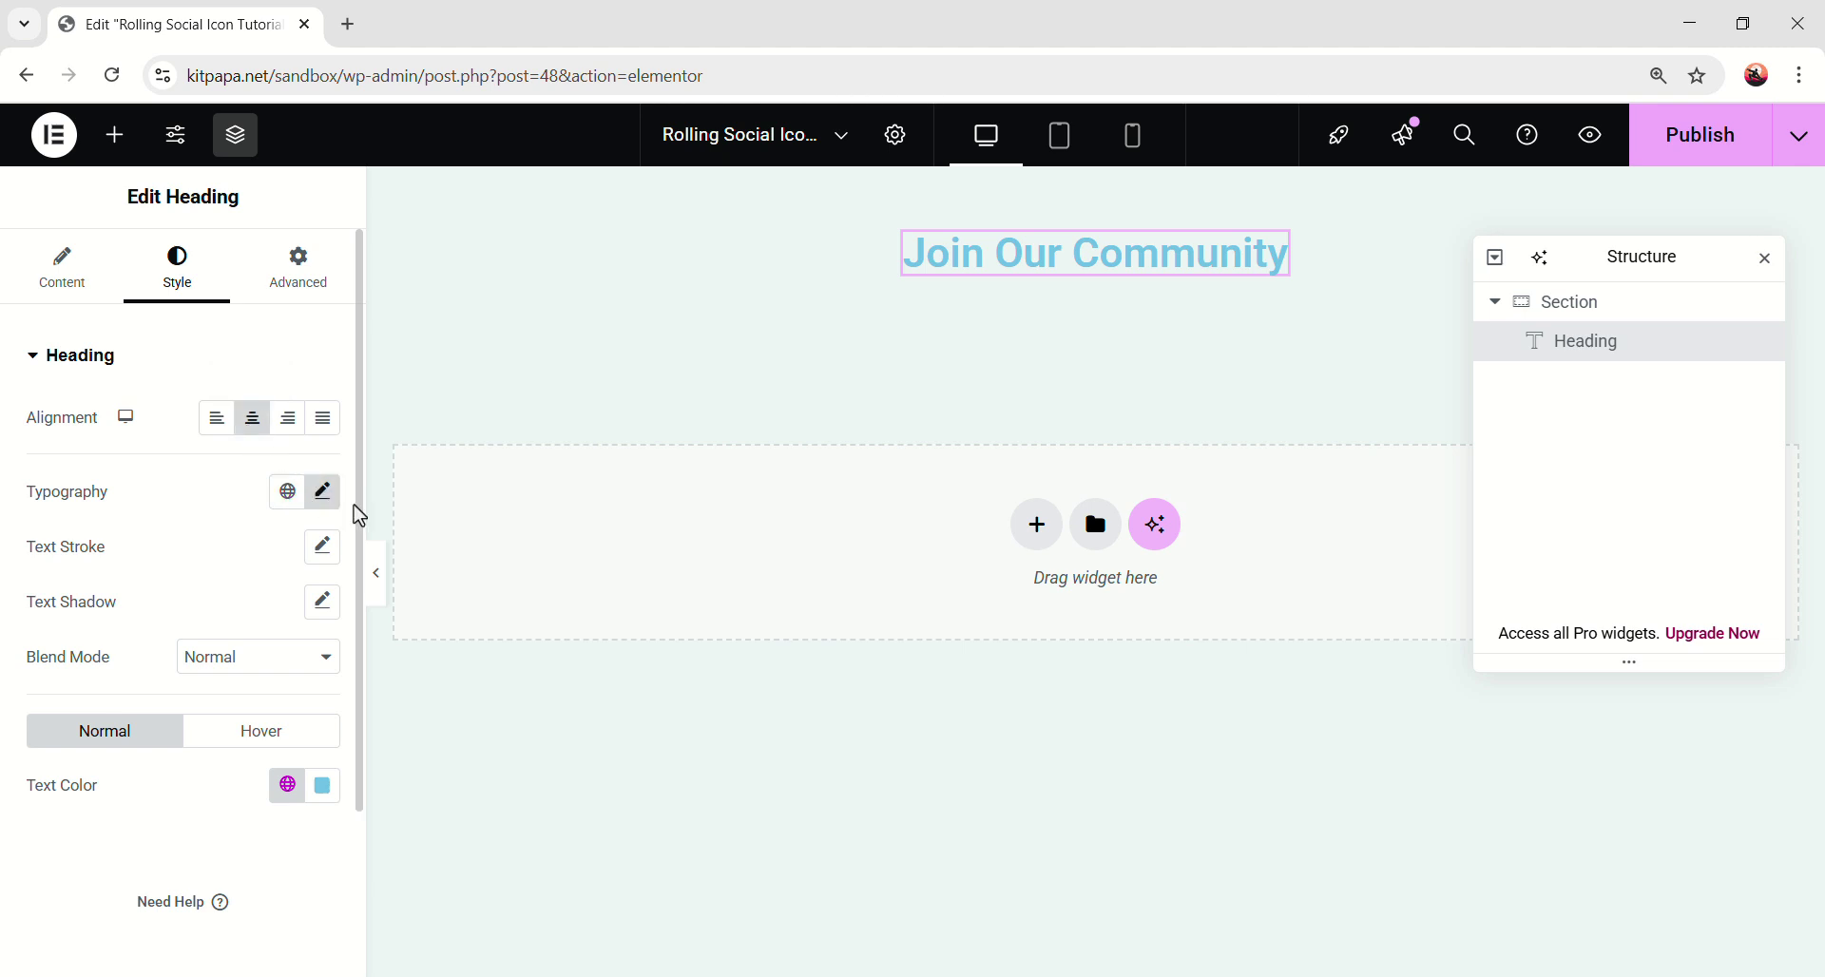
pyautogui.click(324, 492)
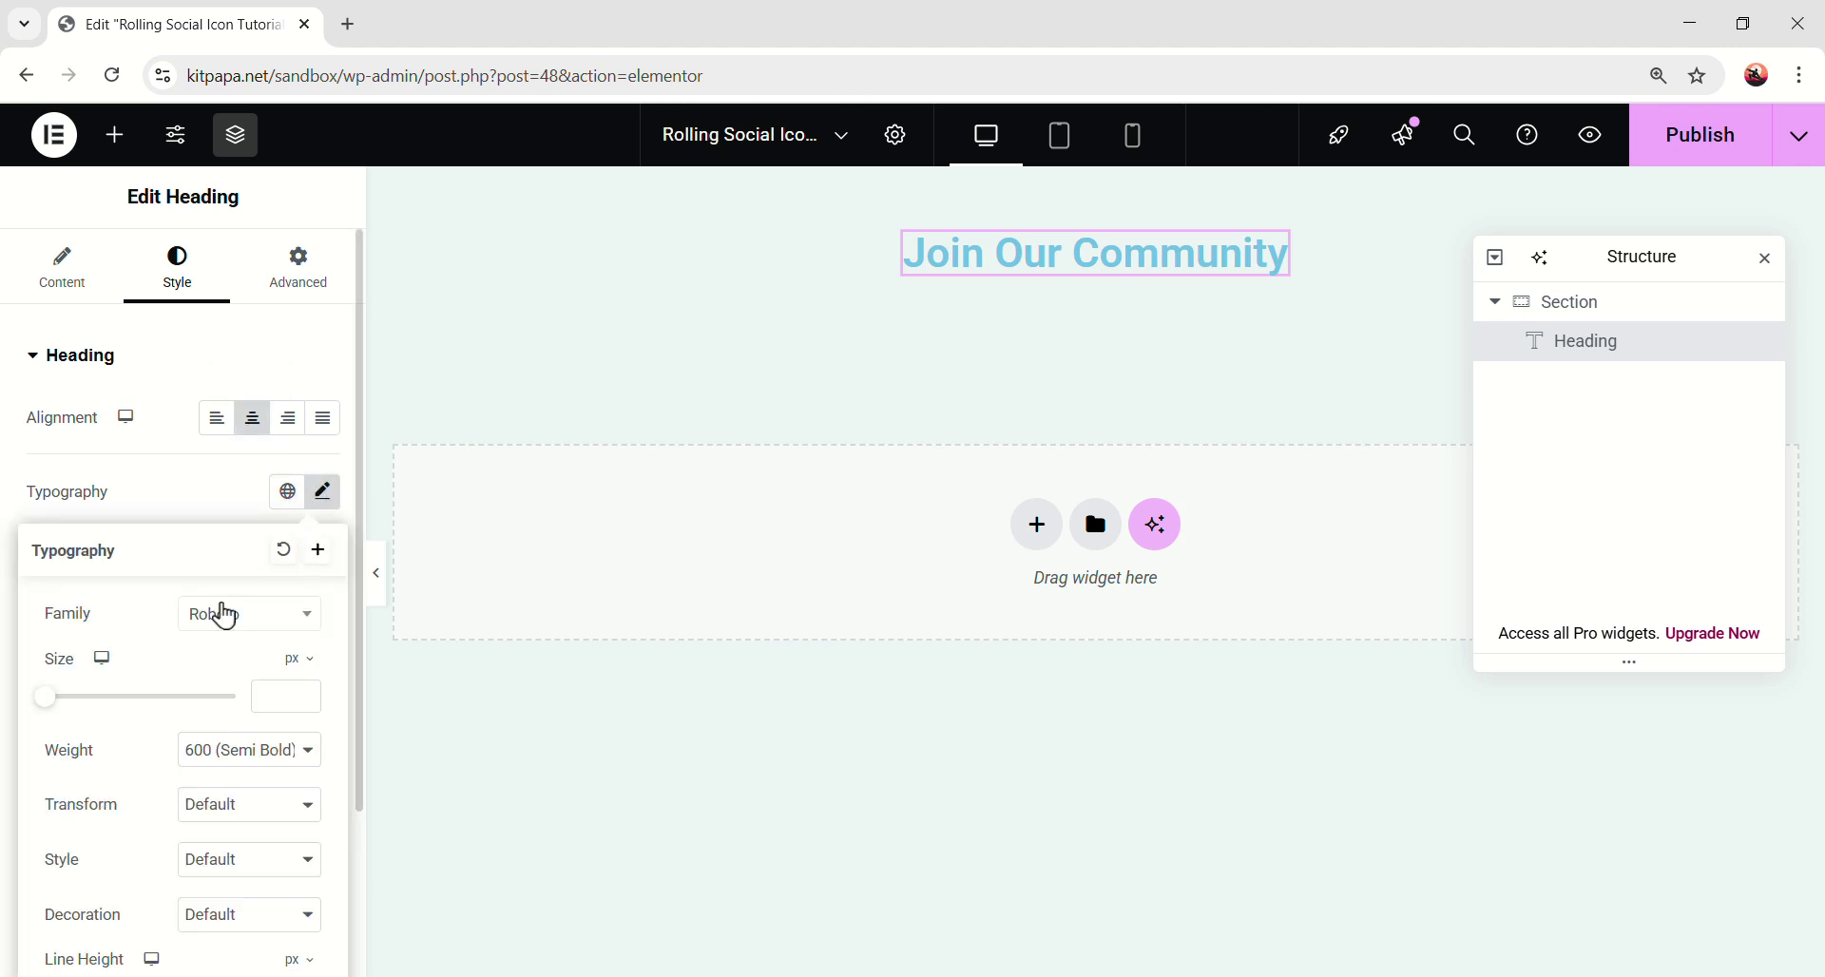
pyautogui.click(258, 634)
pyautogui.write('antonio')
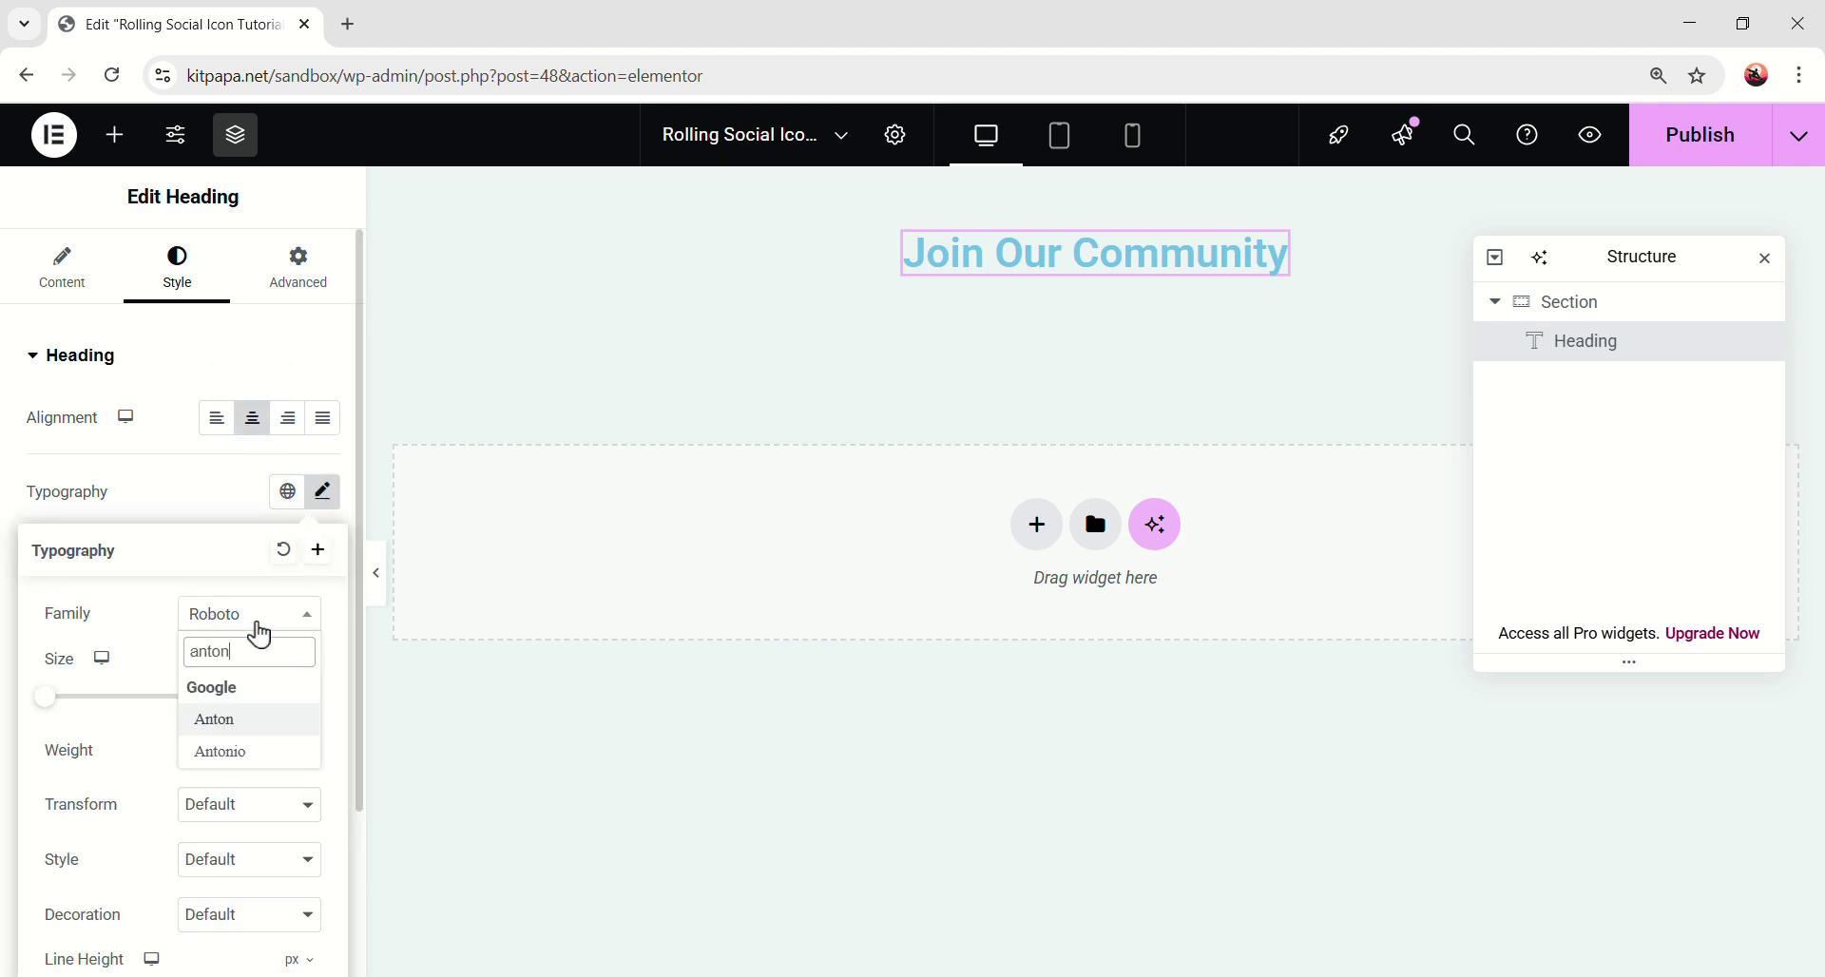
pyautogui.click(241, 730)
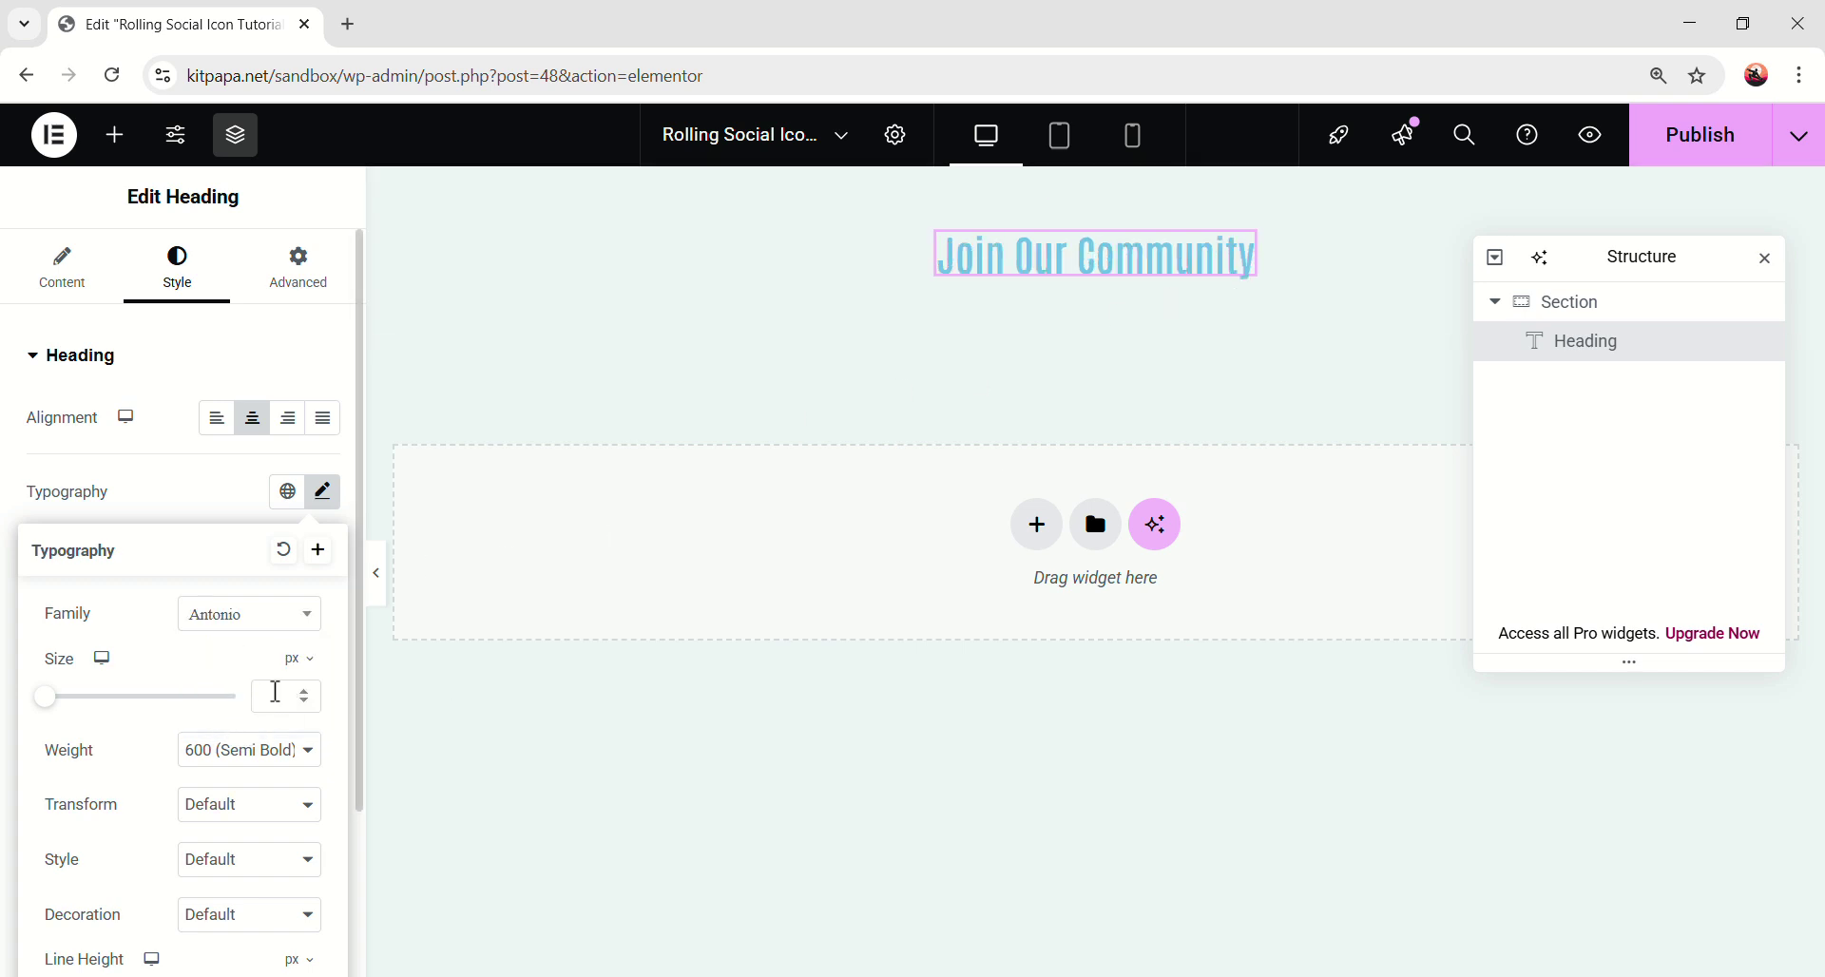
# - Set the heading size to 62 px with a 1.2em line height
pyautogui.click(274, 692)
pyautogui.write('62')
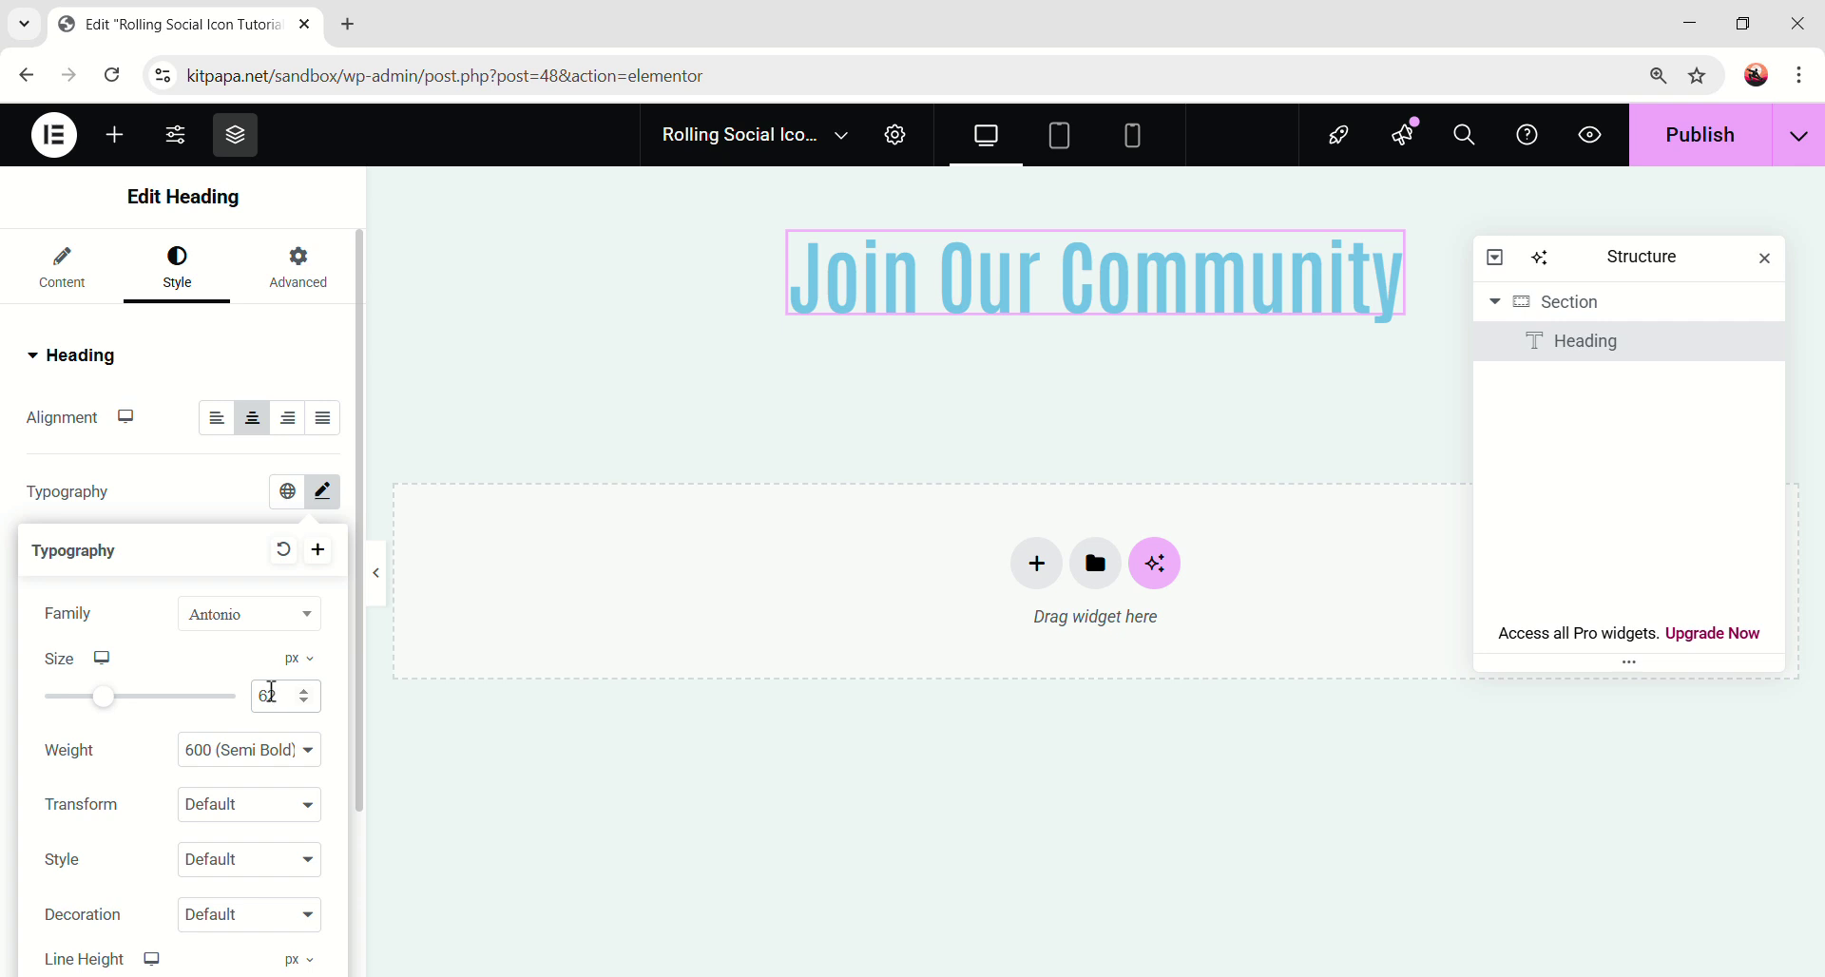
pyautogui.scroll(-2, 228, 713)
pyautogui.click(293, 744)
pyautogui.click(292, 782)
pyautogui.click(287, 782)
pyautogui.write('1.2')
pyautogui.click(321, 276)
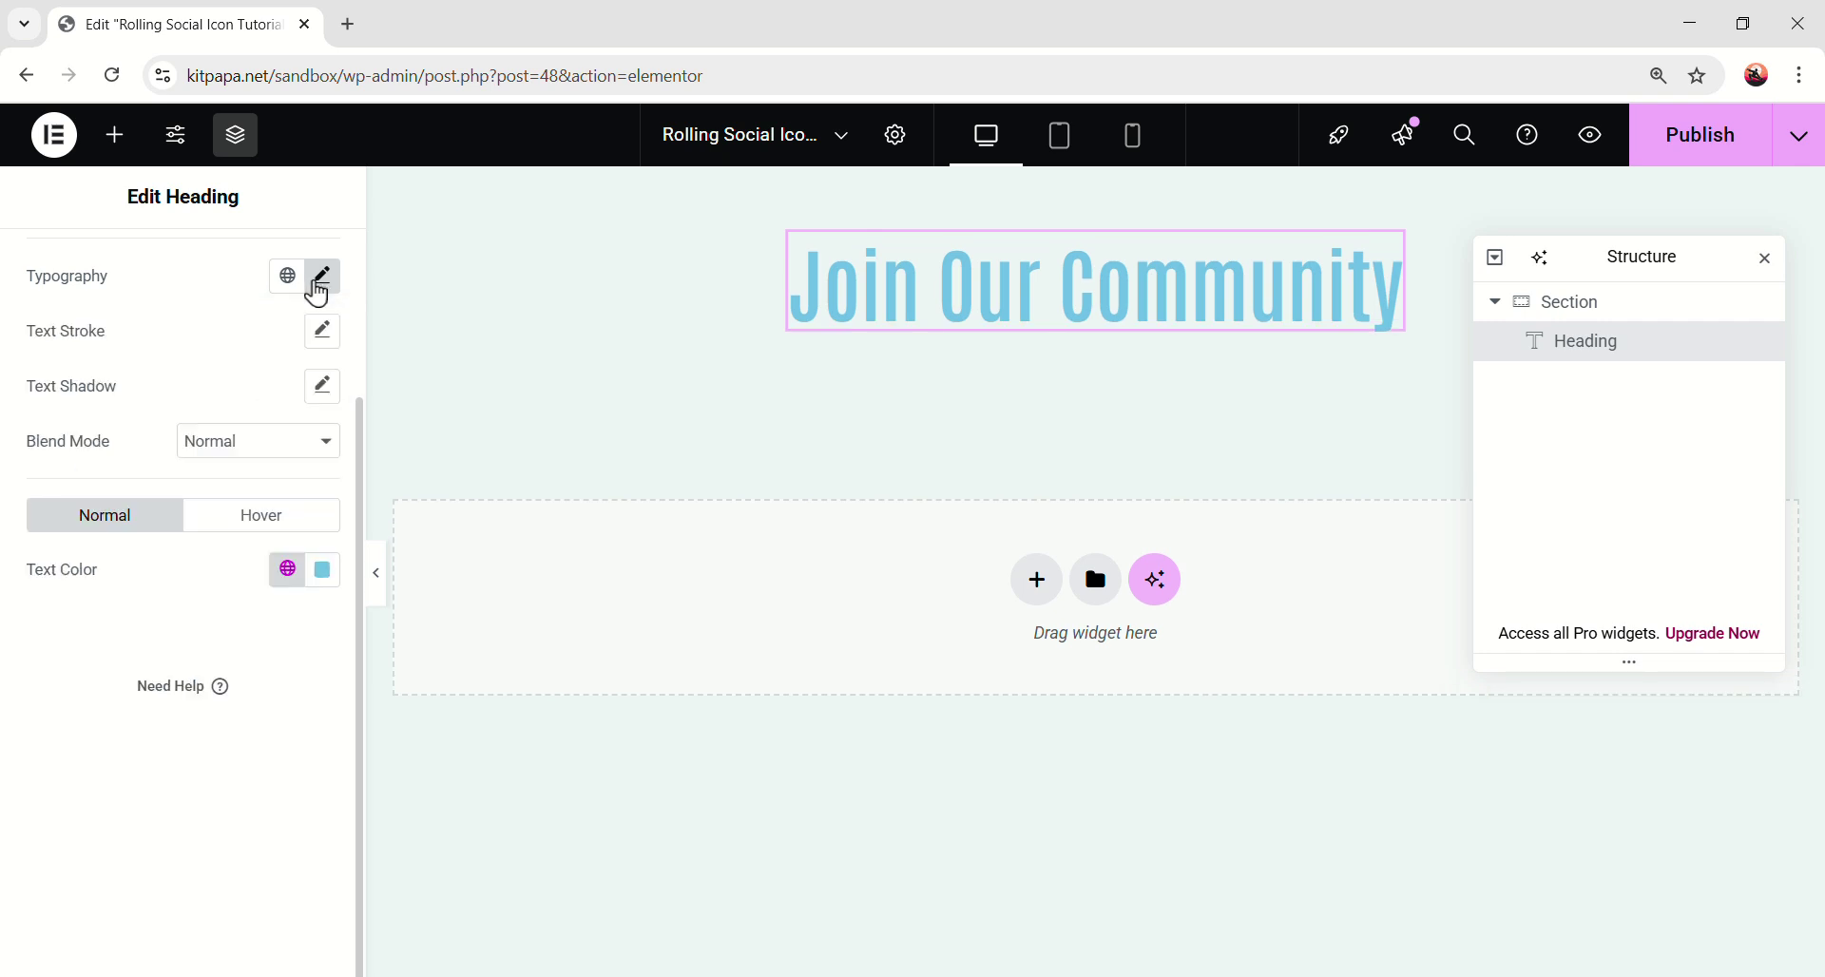
# - Make the heading text colour near-black
pyautogui.click(322, 570)
pyautogui.moveTo(322, 569); pyautogui.dragTo(409, 654)
pyautogui.click(155, 793)
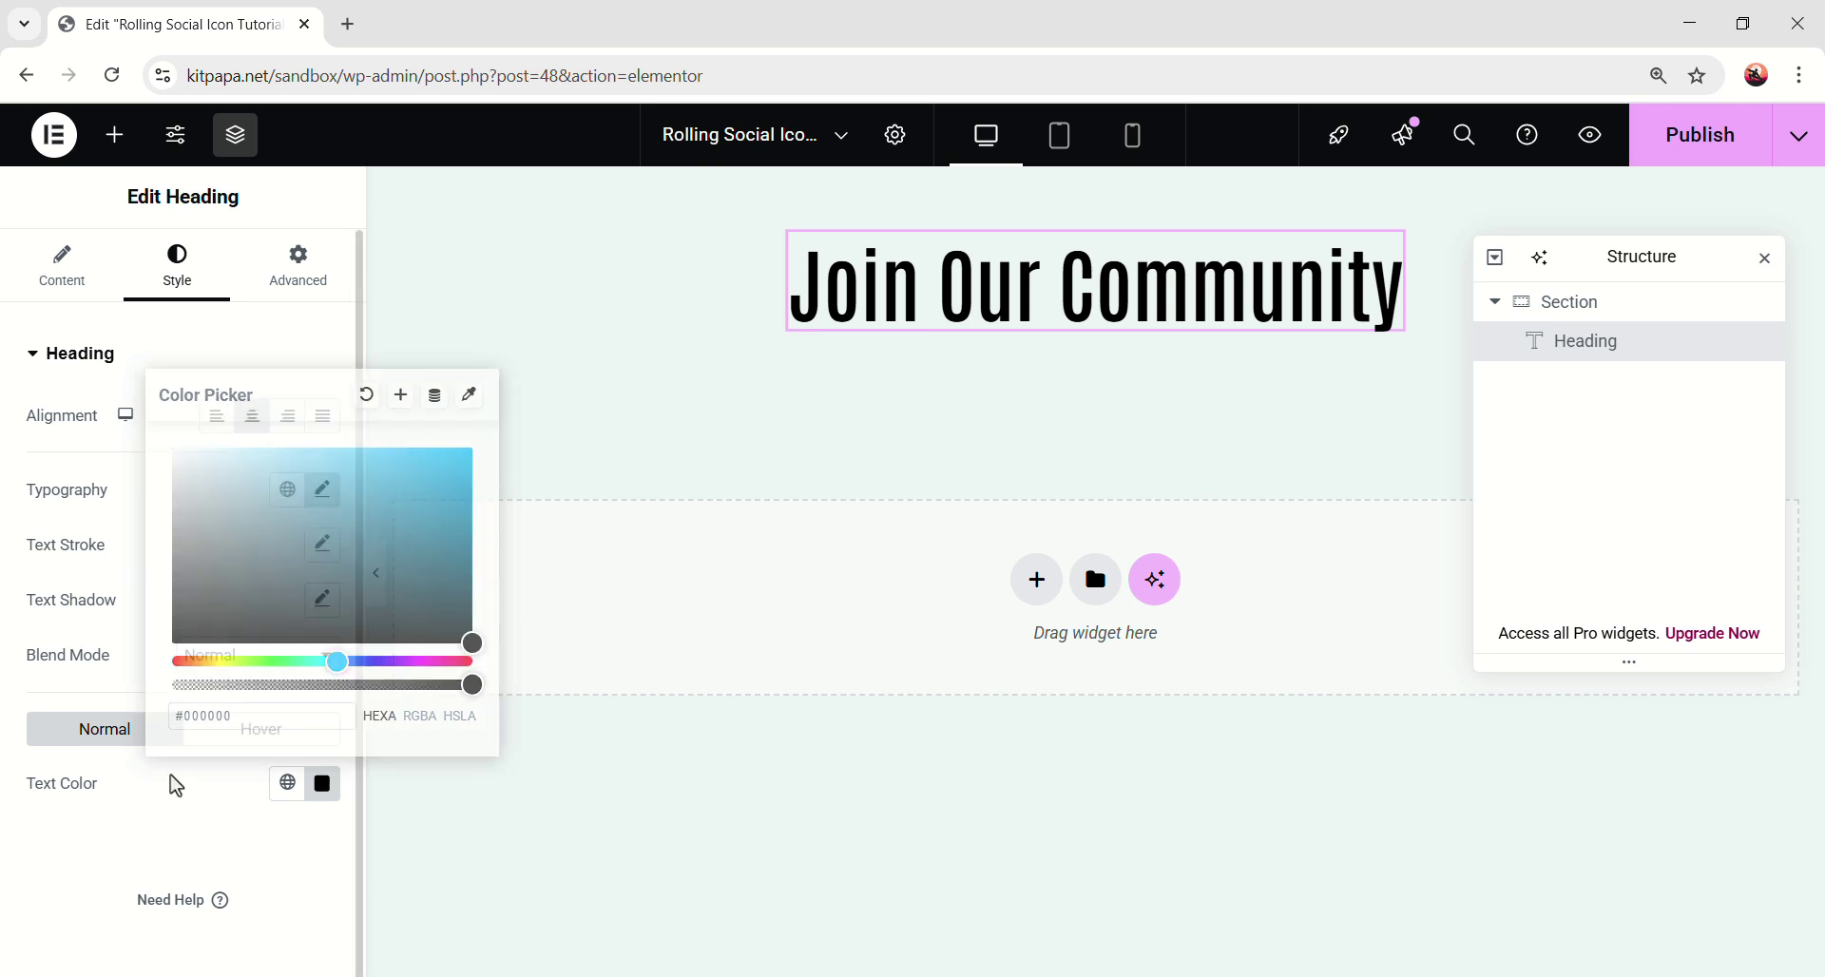
# - Give the heading a 40 px bottom margin and add a new container below it
pyautogui.click(299, 273)
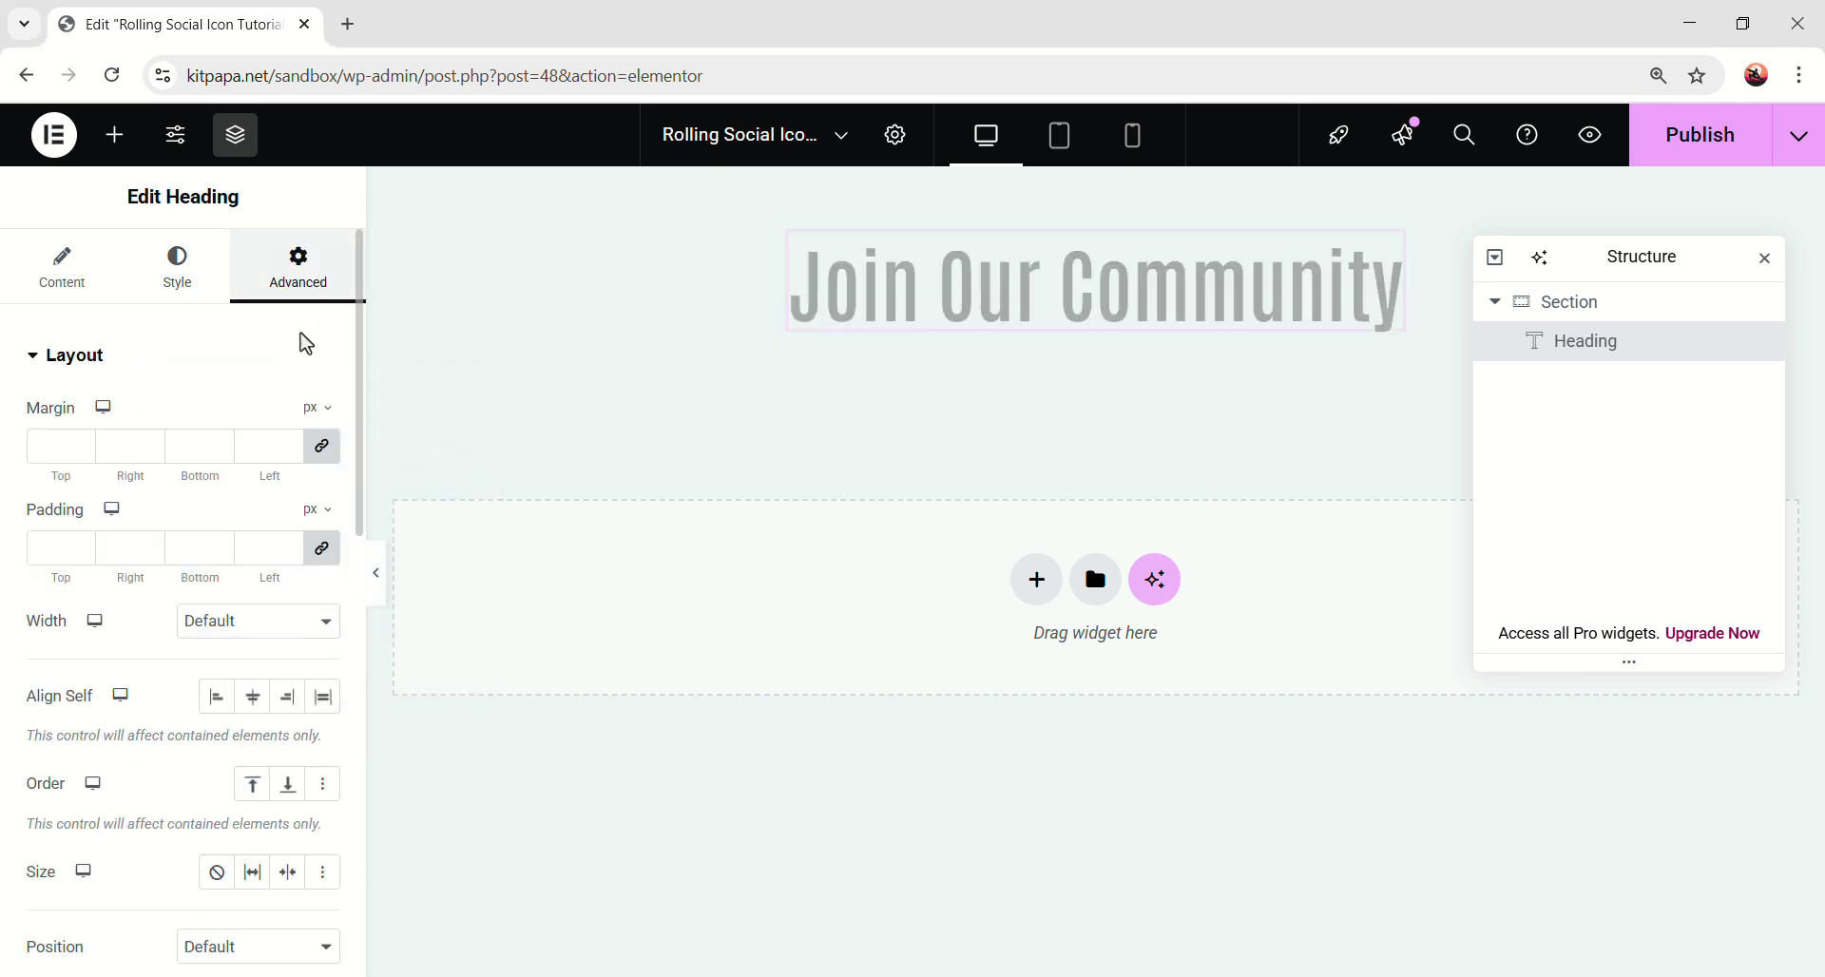
pyautogui.click(185, 446)
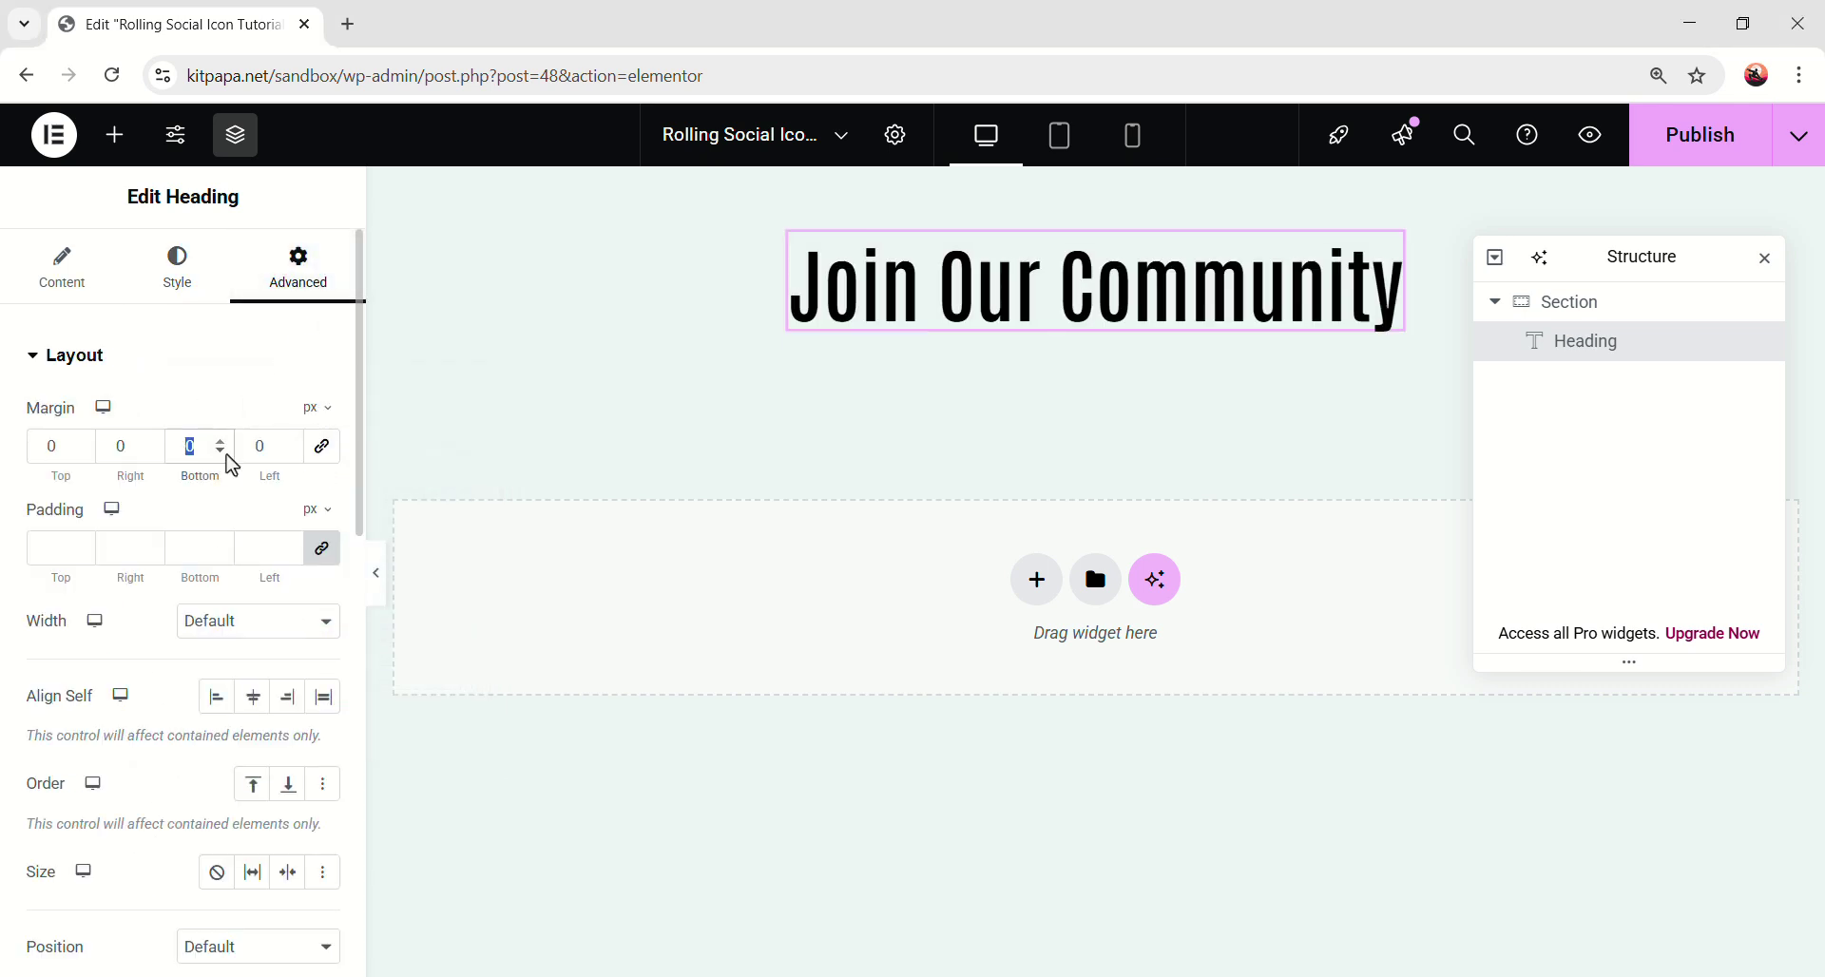
pyautogui.write('40')
pyautogui.click(912, 3)
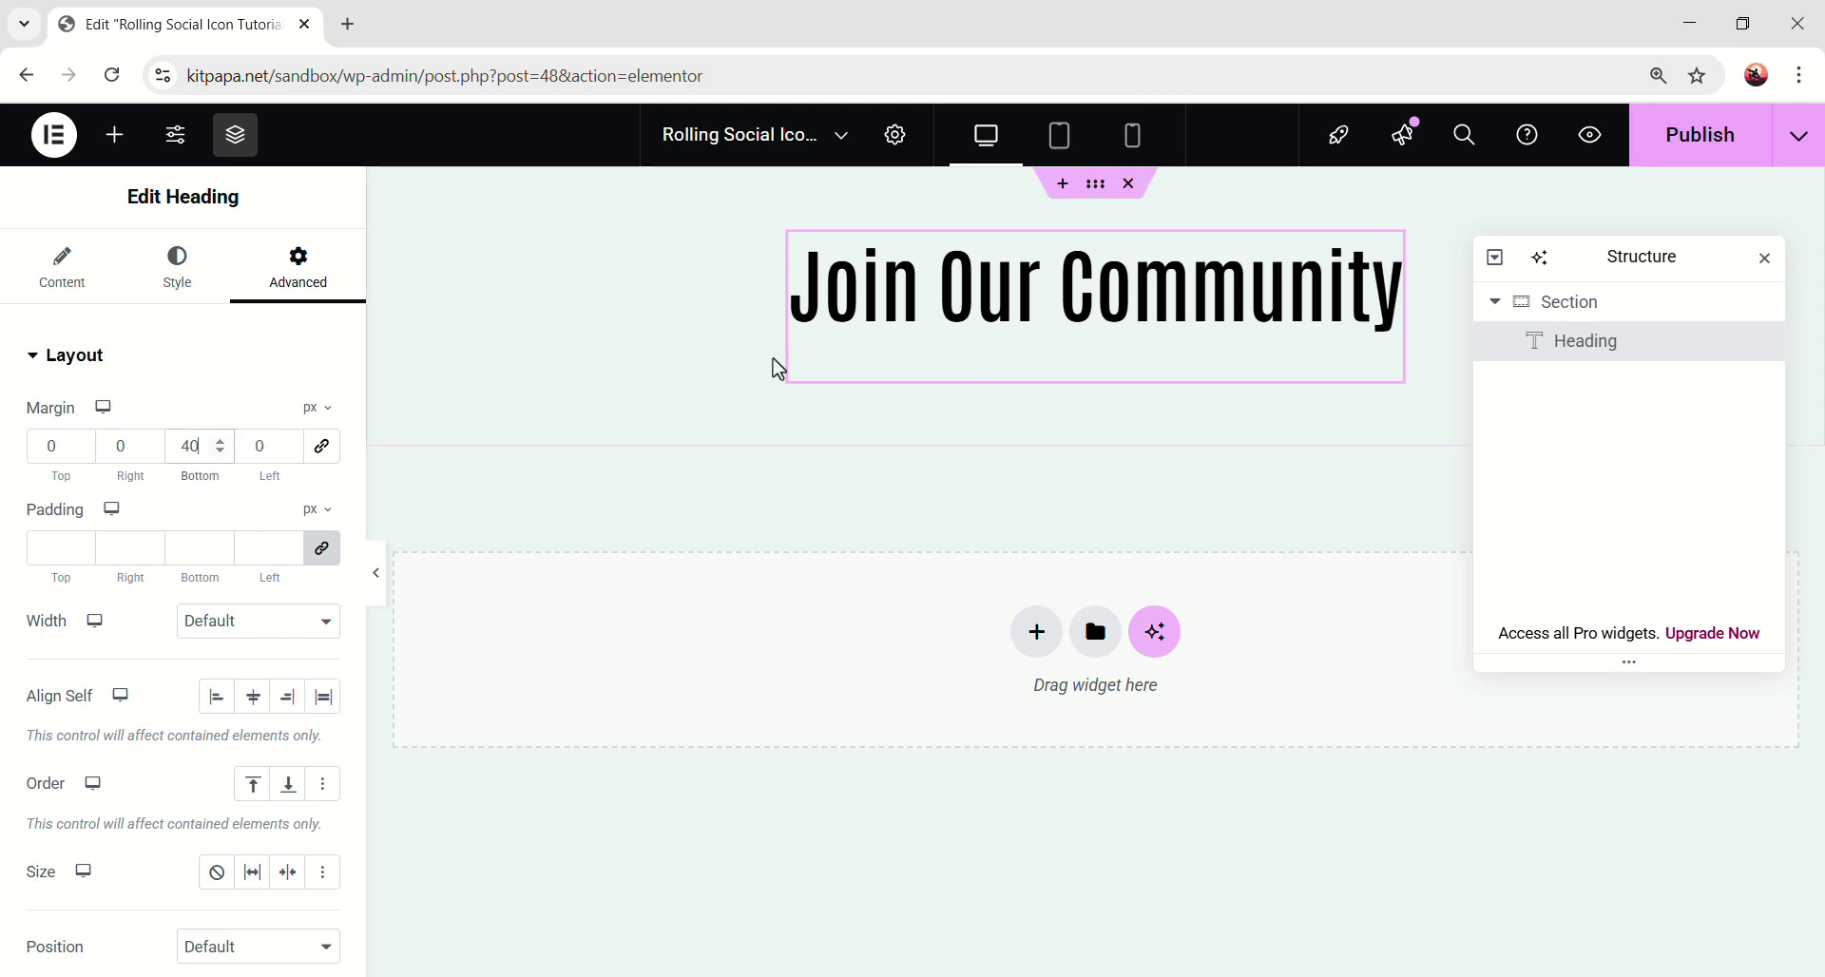
pyautogui.moveTo(98, 475); pyautogui.dragTo(1223, 354)
# - Rename the new container Item and set its width to 70%
pyautogui.doubleClick(1595, 392)
pyautogui.write('Item')
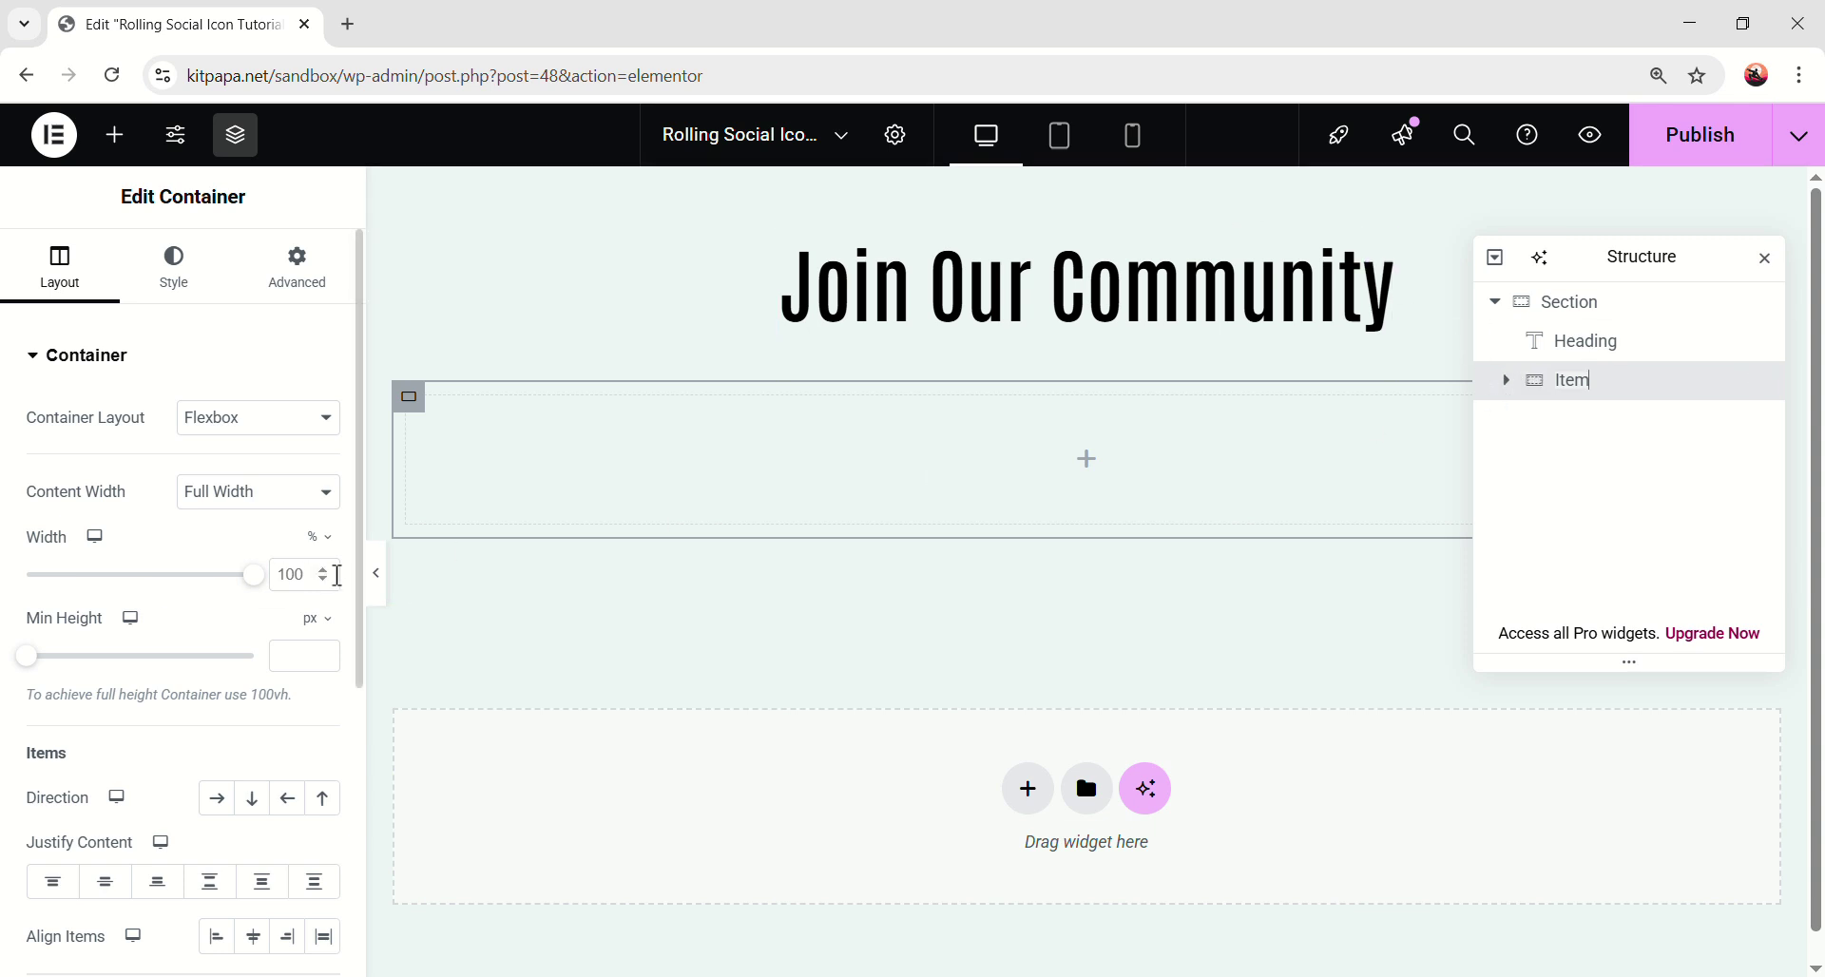
pyautogui.doubleClick(317, 576)
pyautogui.write('70')
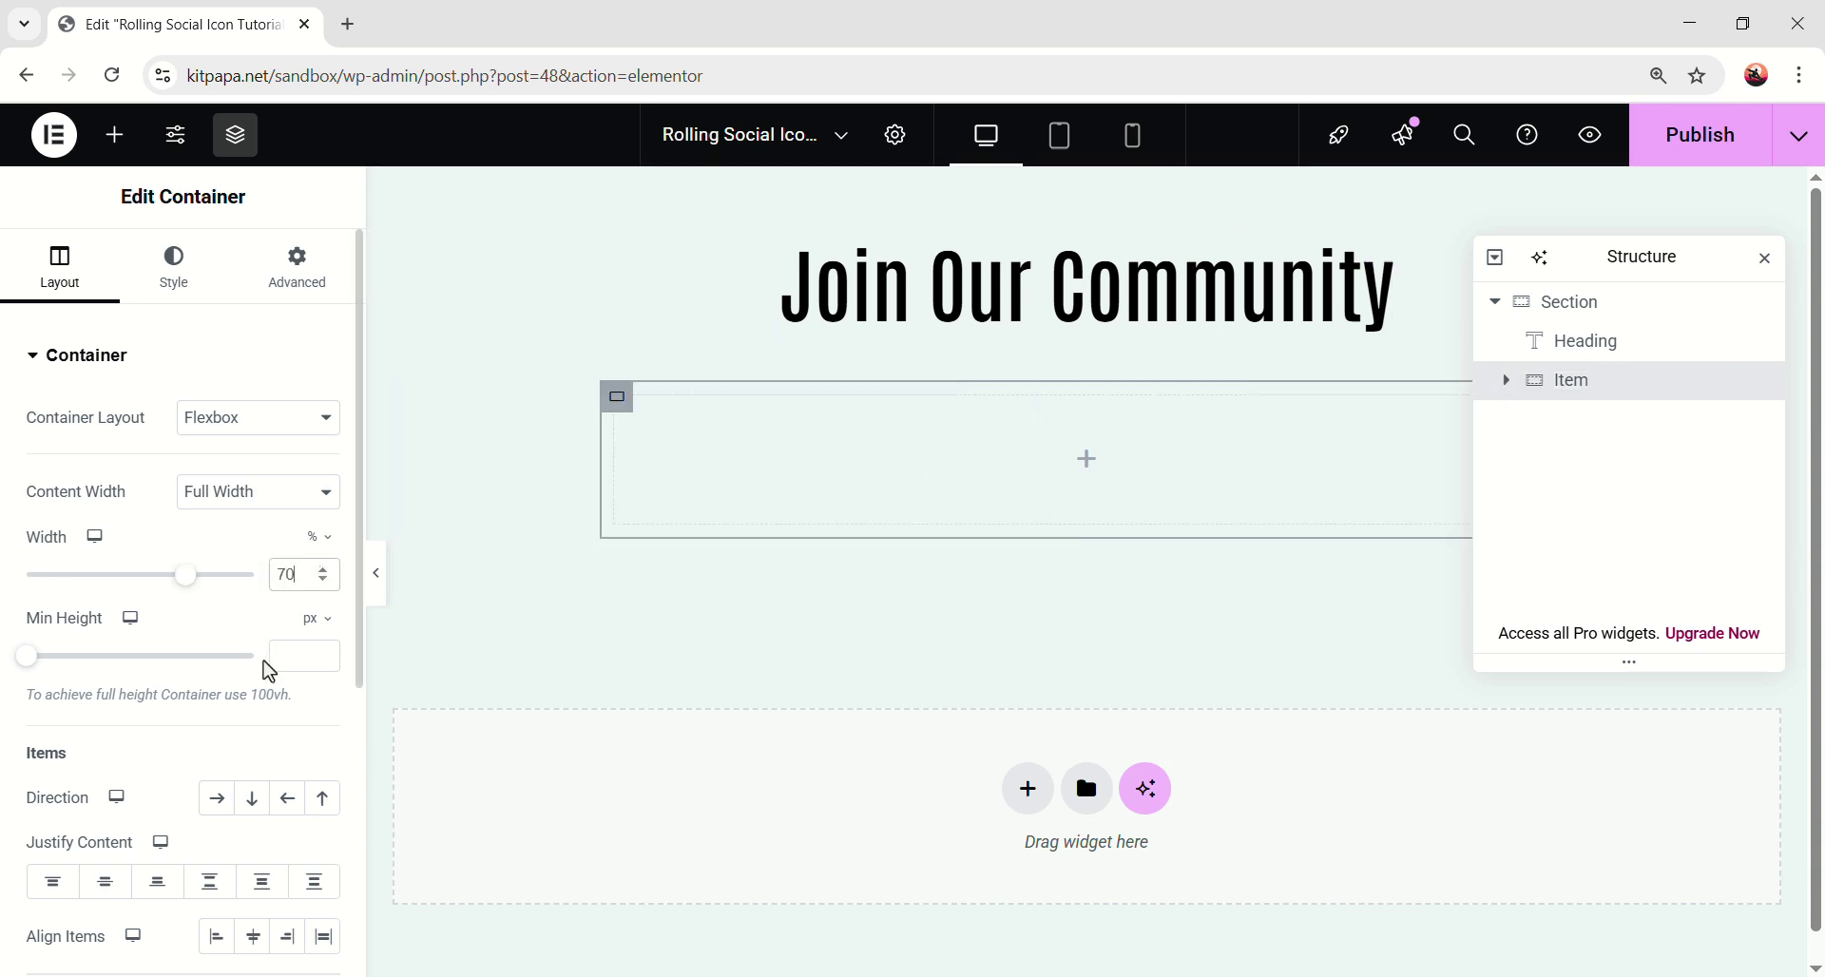
# - Lay out Item as a row with space-between justification and centred items
pyautogui.click(211, 808)
pyautogui.scroll(-3, 211, 761)
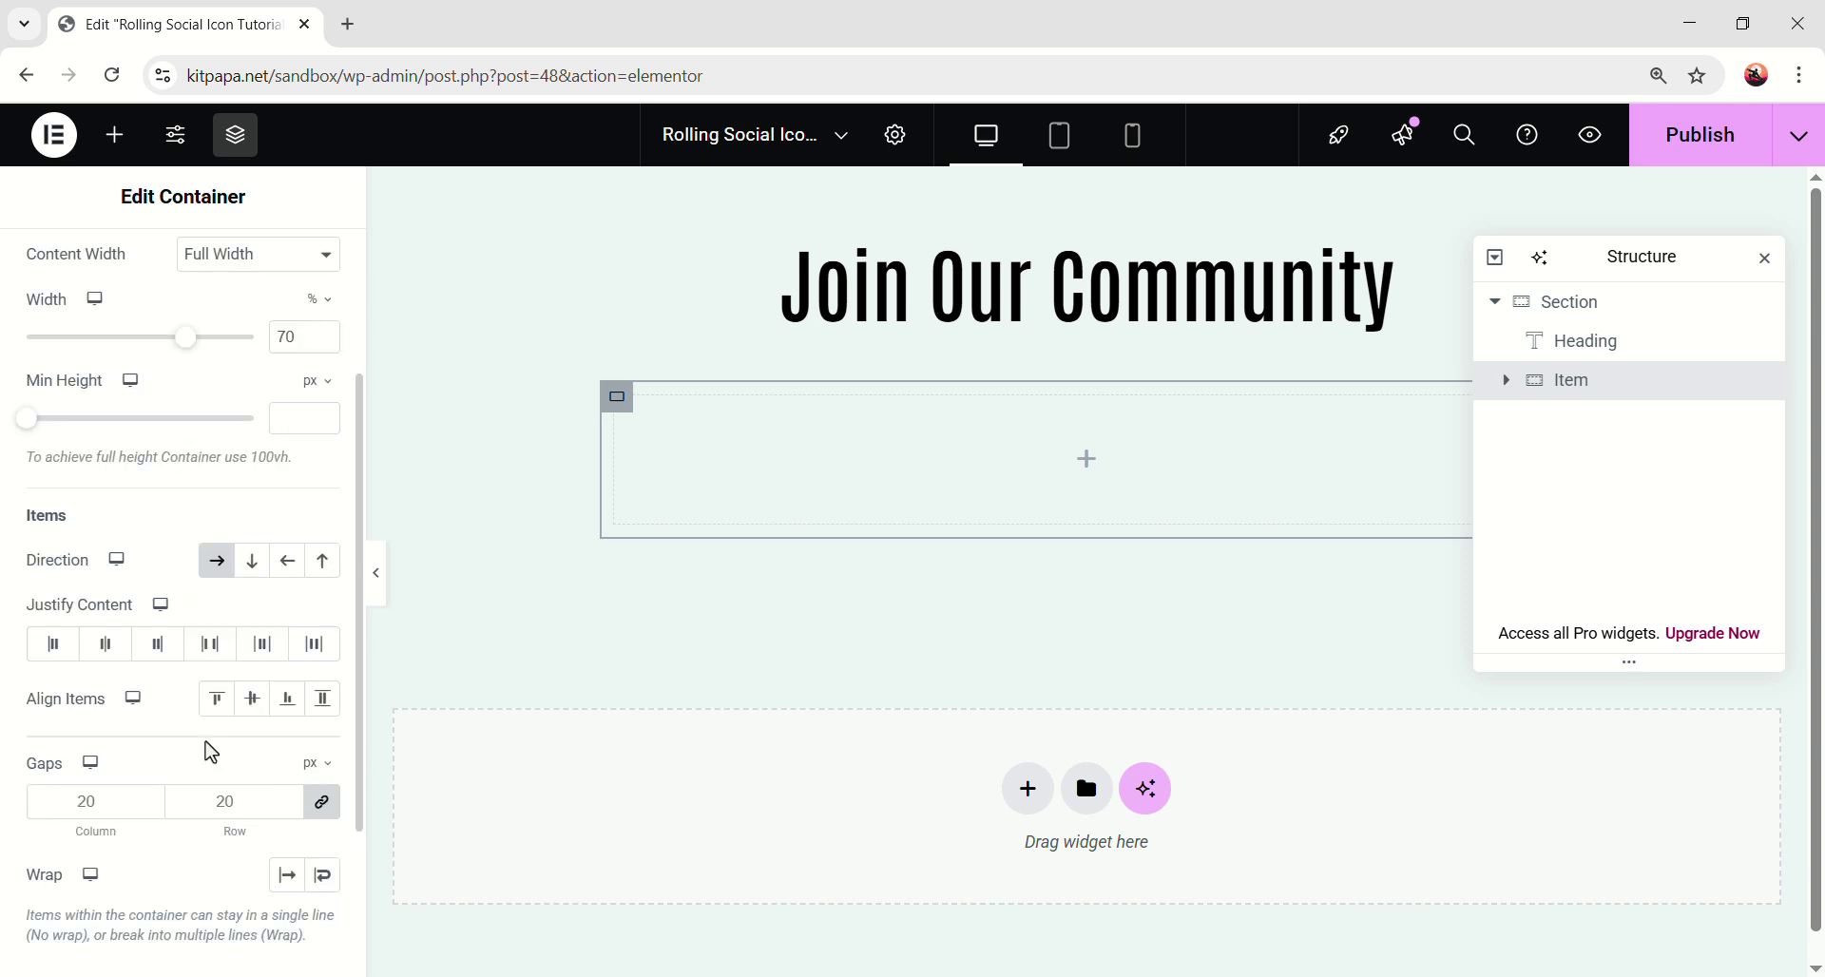
pyautogui.click(214, 652)
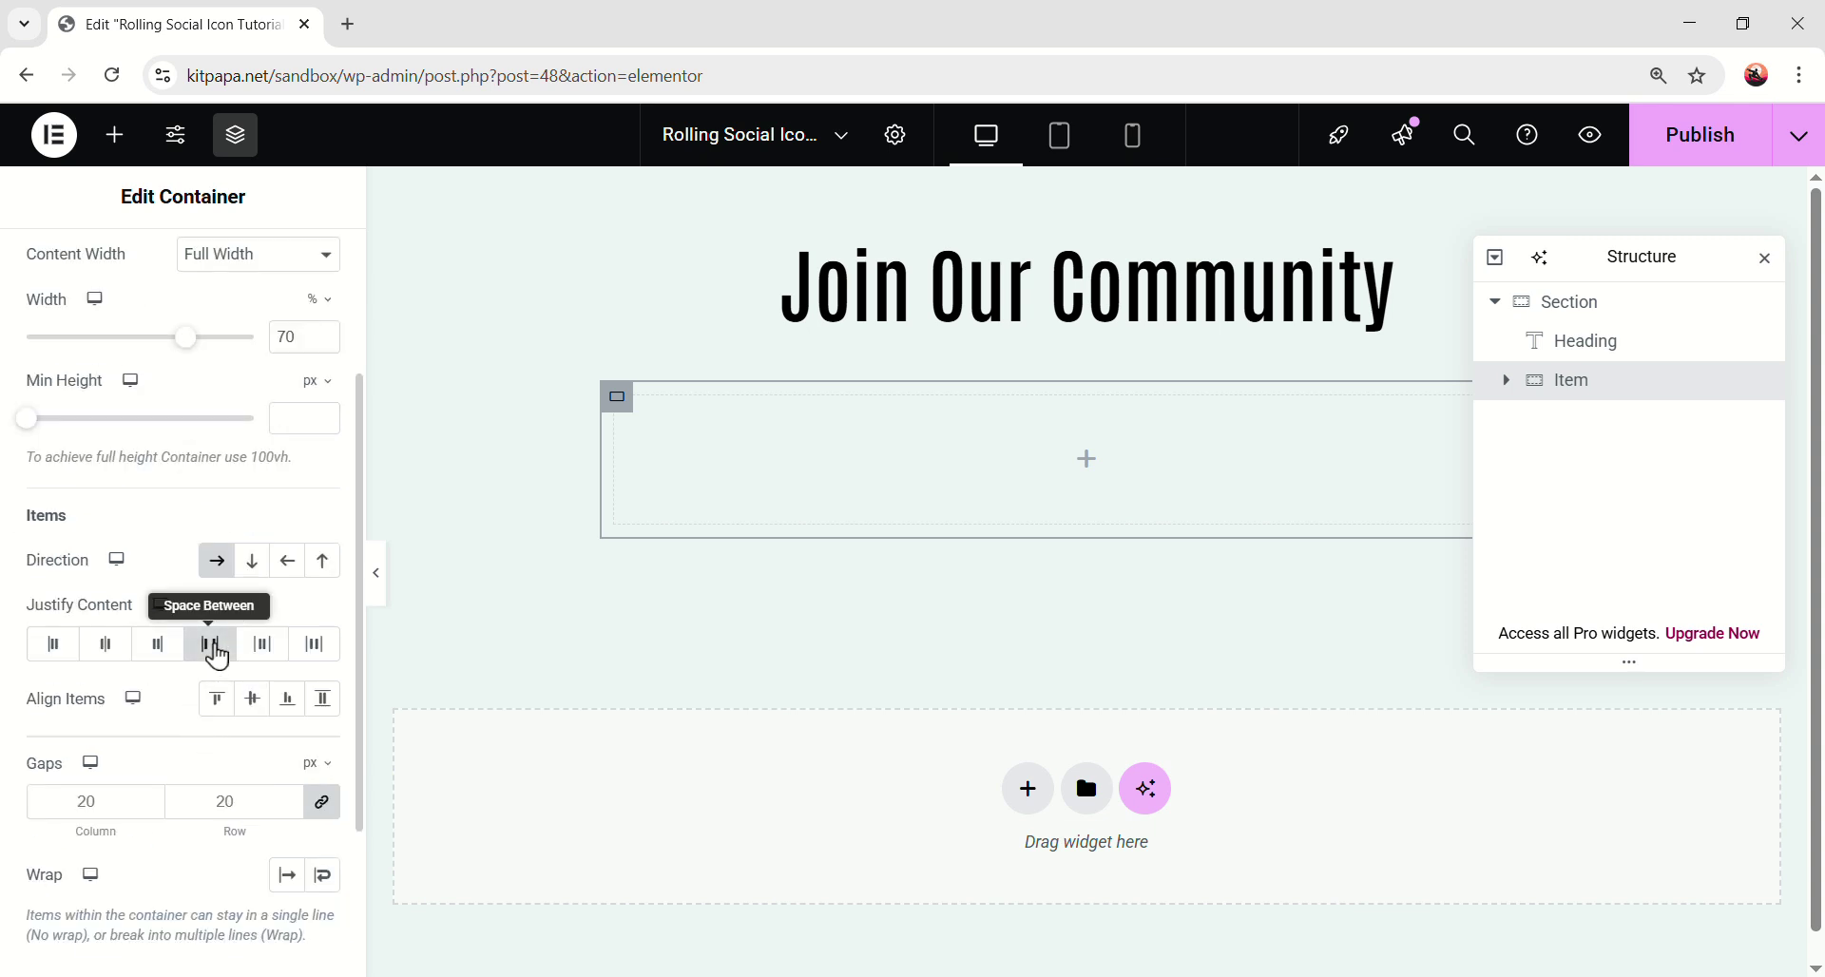
pyautogui.click(252, 703)
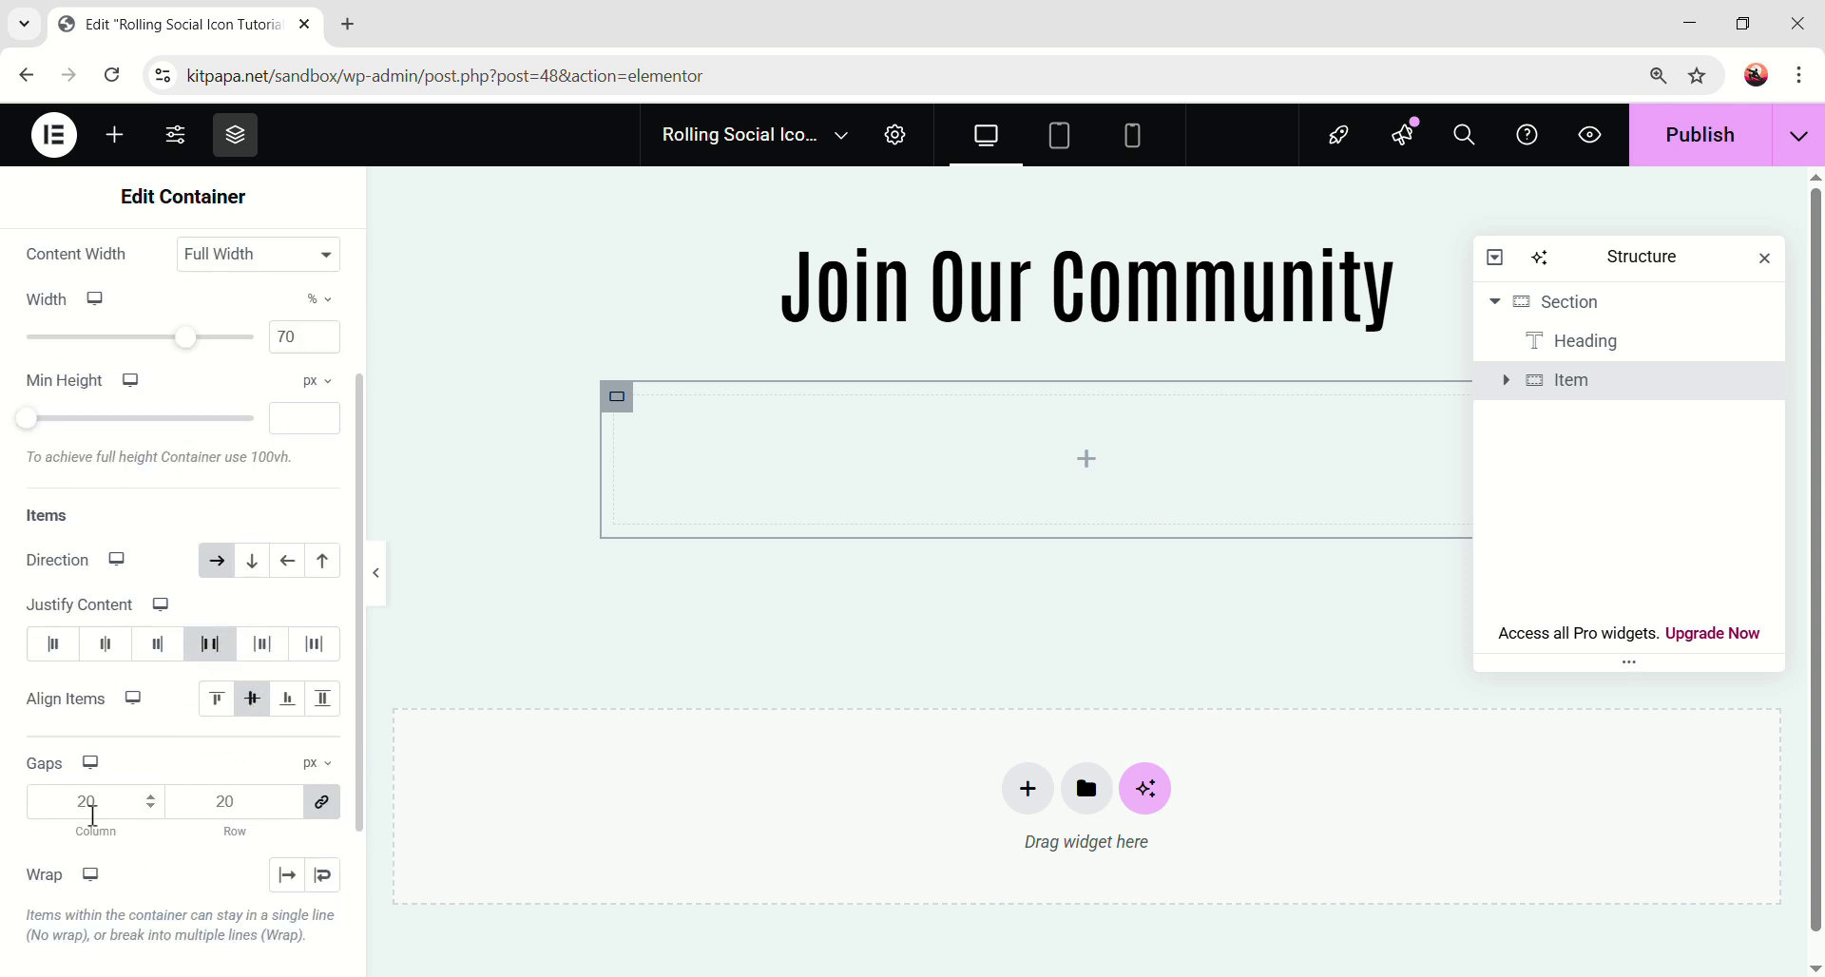
pyautogui.scroll(3, 253, 757)
# - Set Item's padding to 35 top/bottom and 10 left/right
pyautogui.click(295, 281)
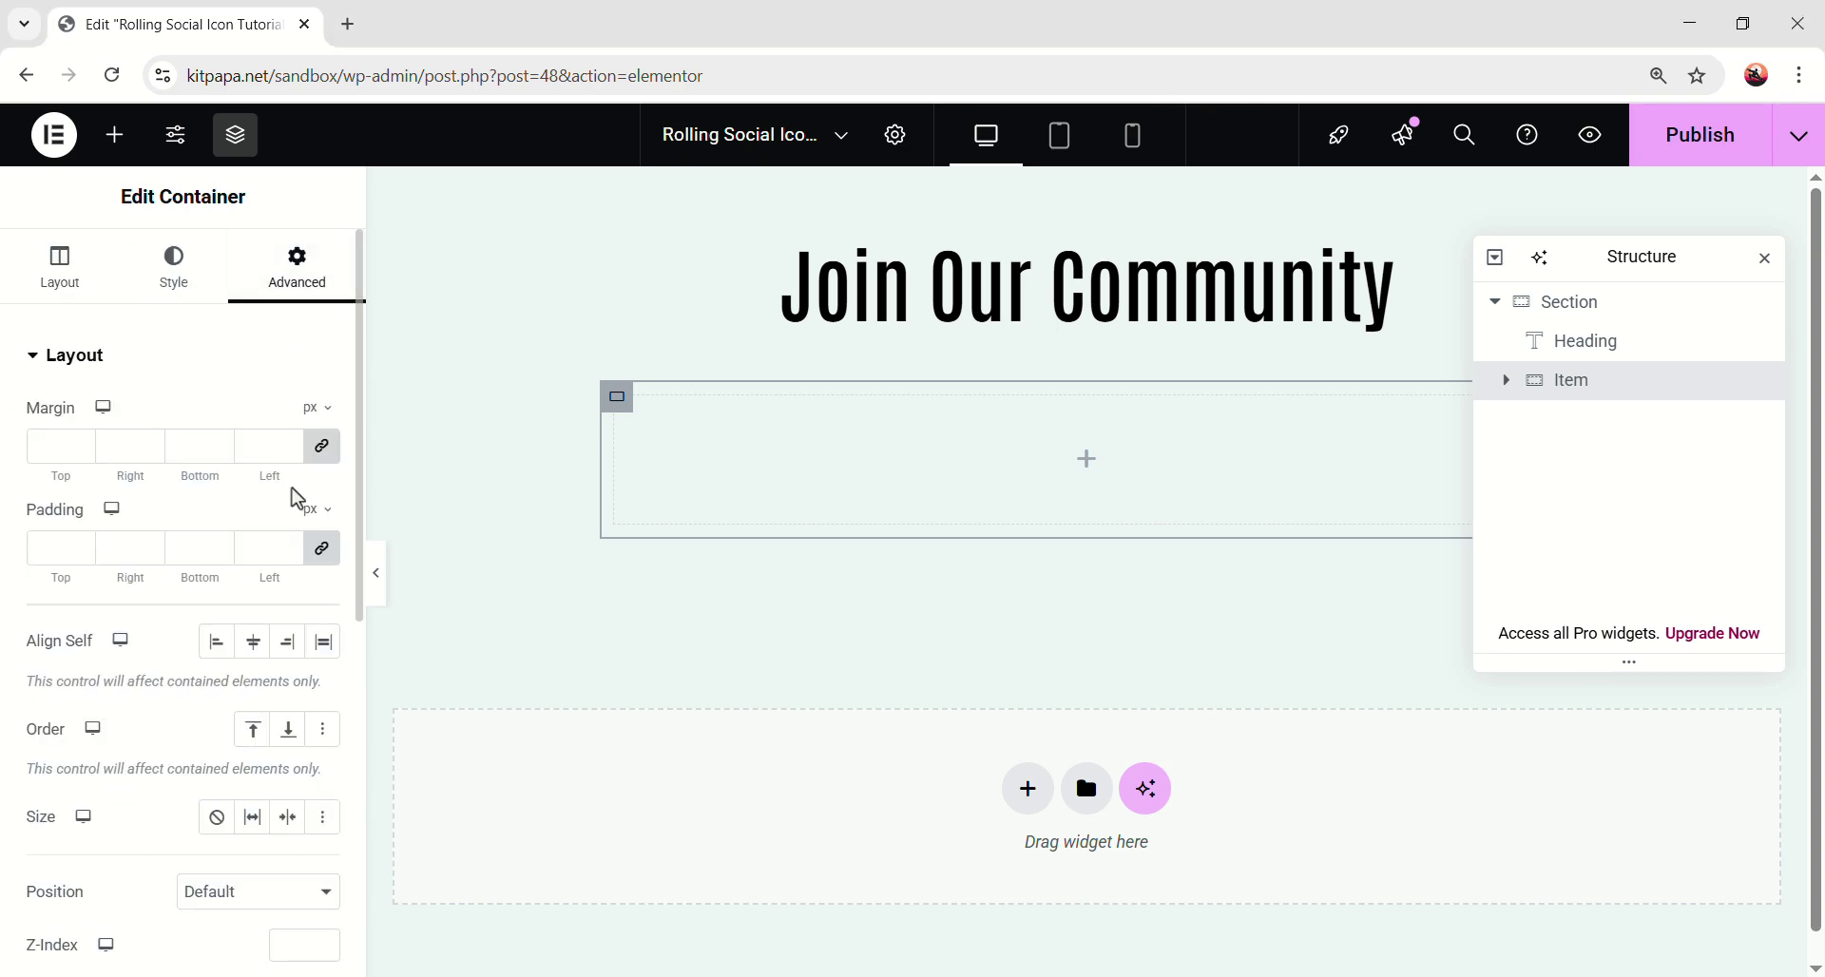
pyautogui.click(307, 556)
pyautogui.click(90, 547)
pyautogui.write('35')
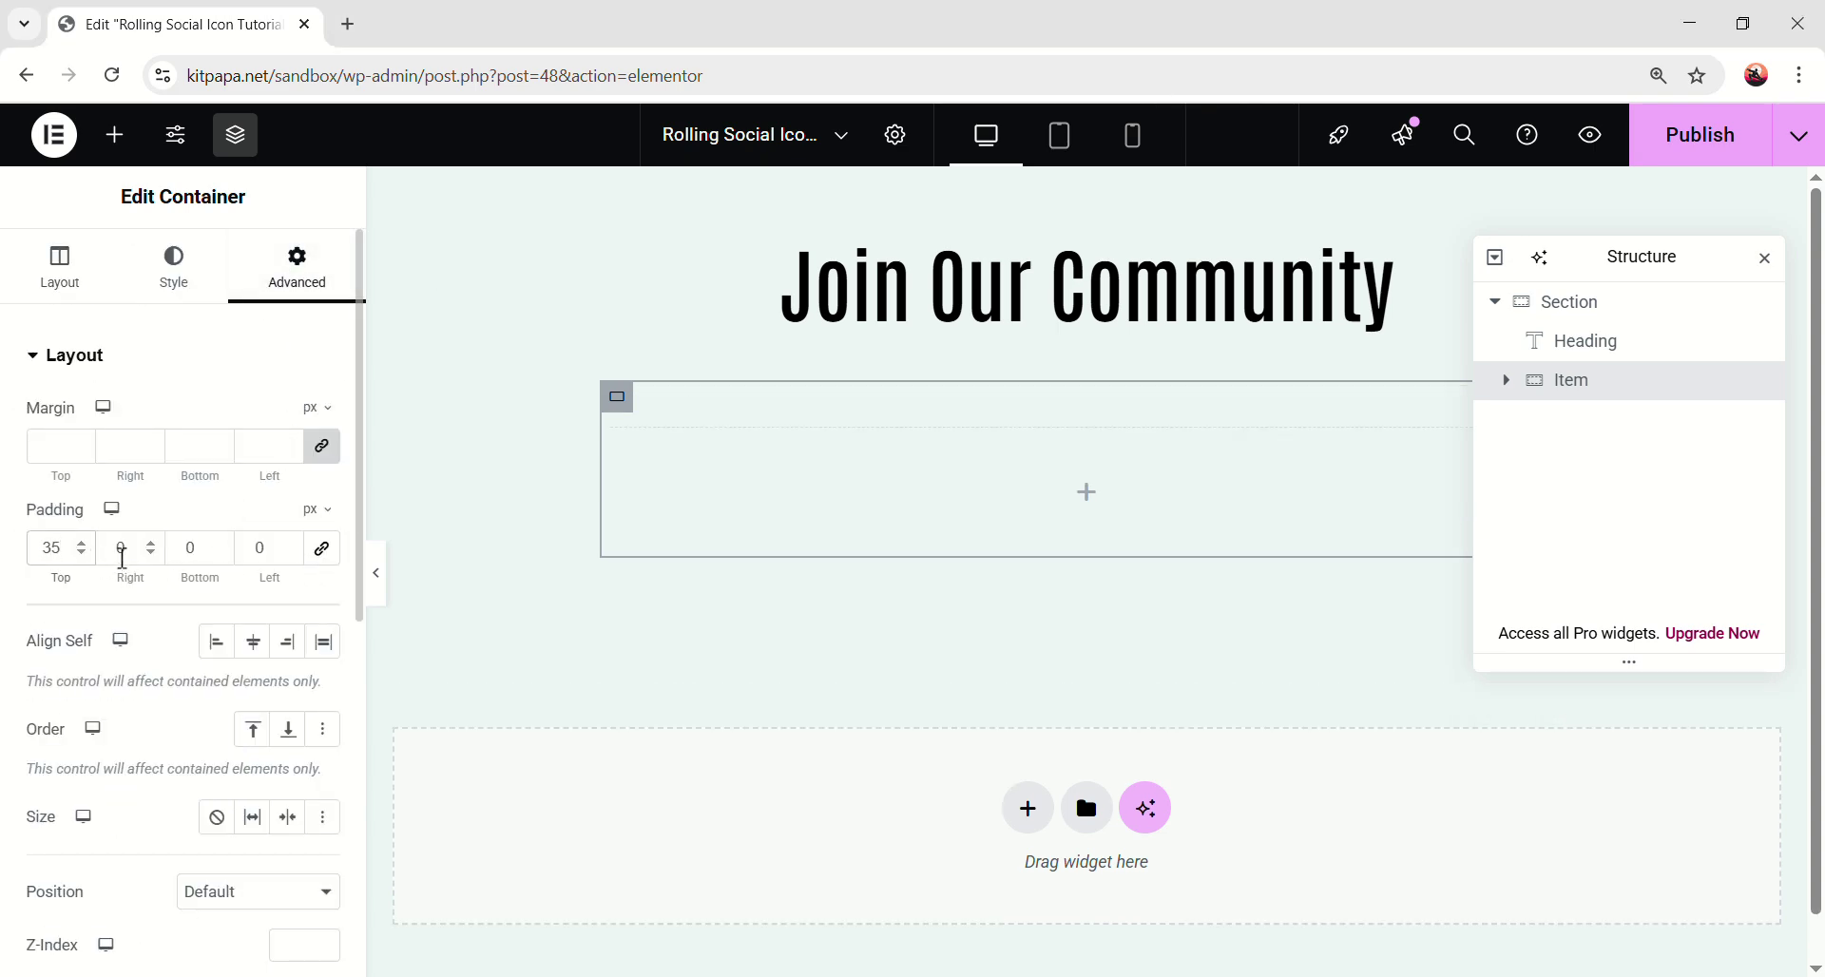
pyautogui.press('Tab')
pyautogui.write('10')
pyautogui.press('Tab')
pyautogui.write('35')
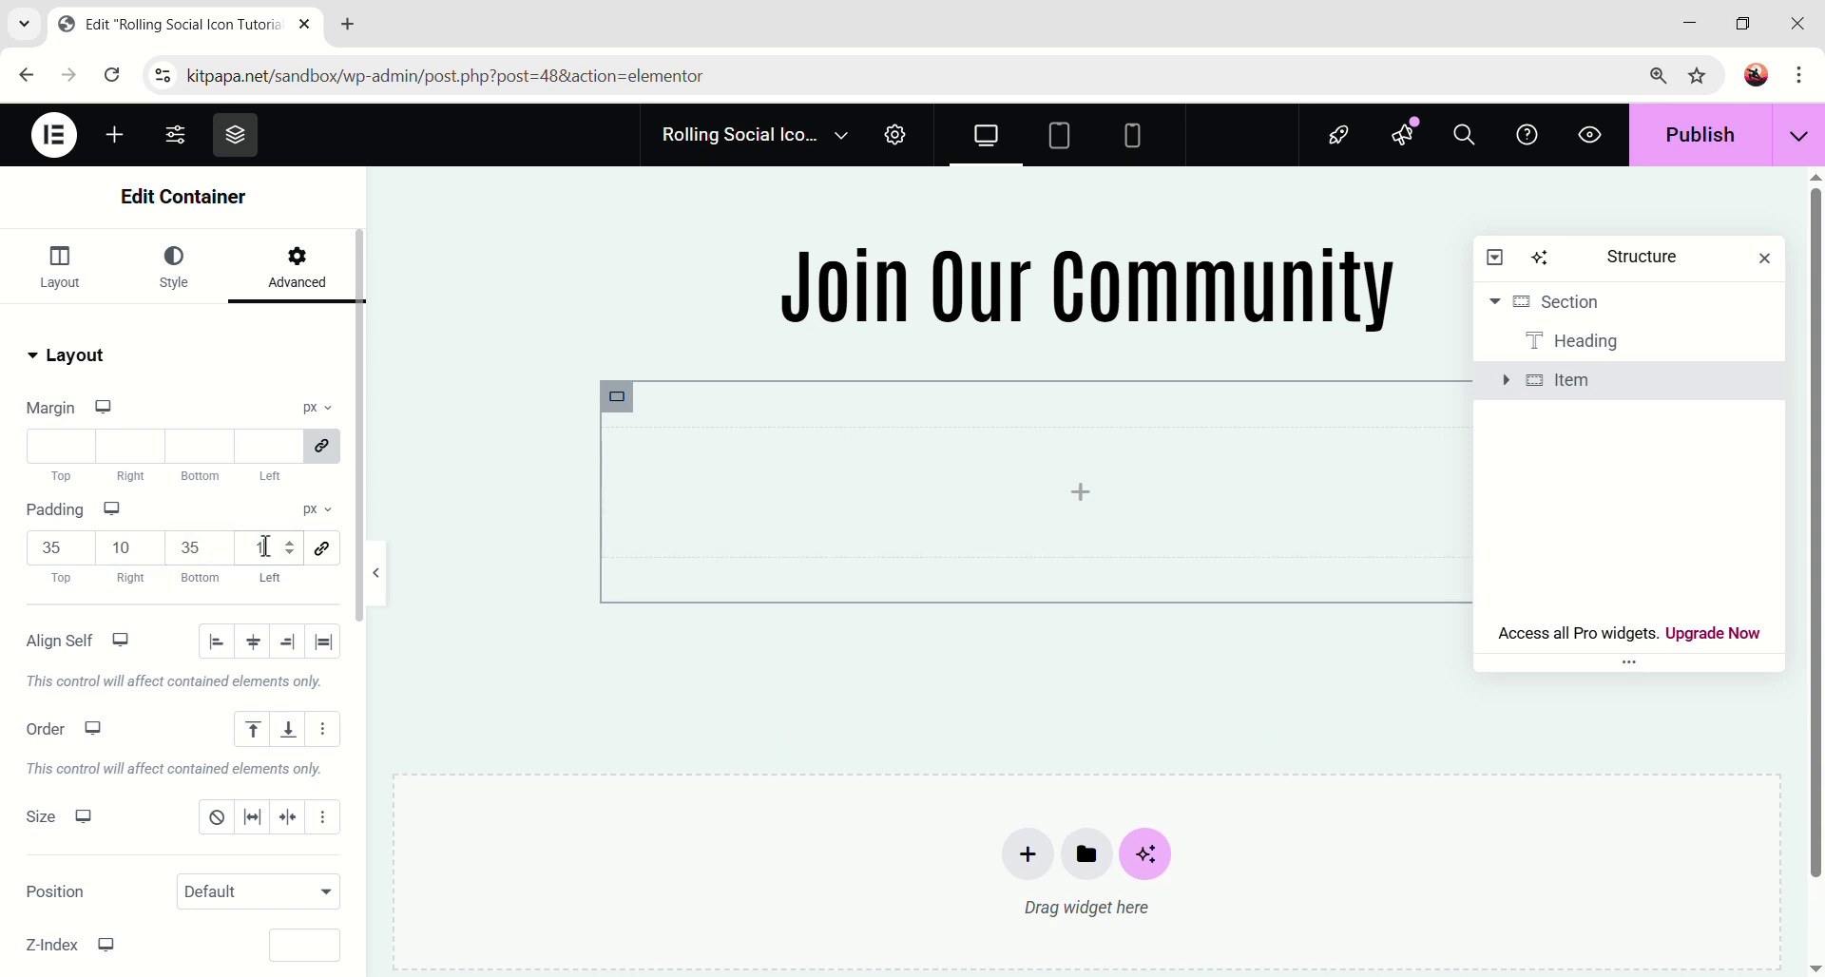
pyautogui.write('10')
pyautogui.moveTo(1547, 273); pyautogui.dragTo(1481, 601)
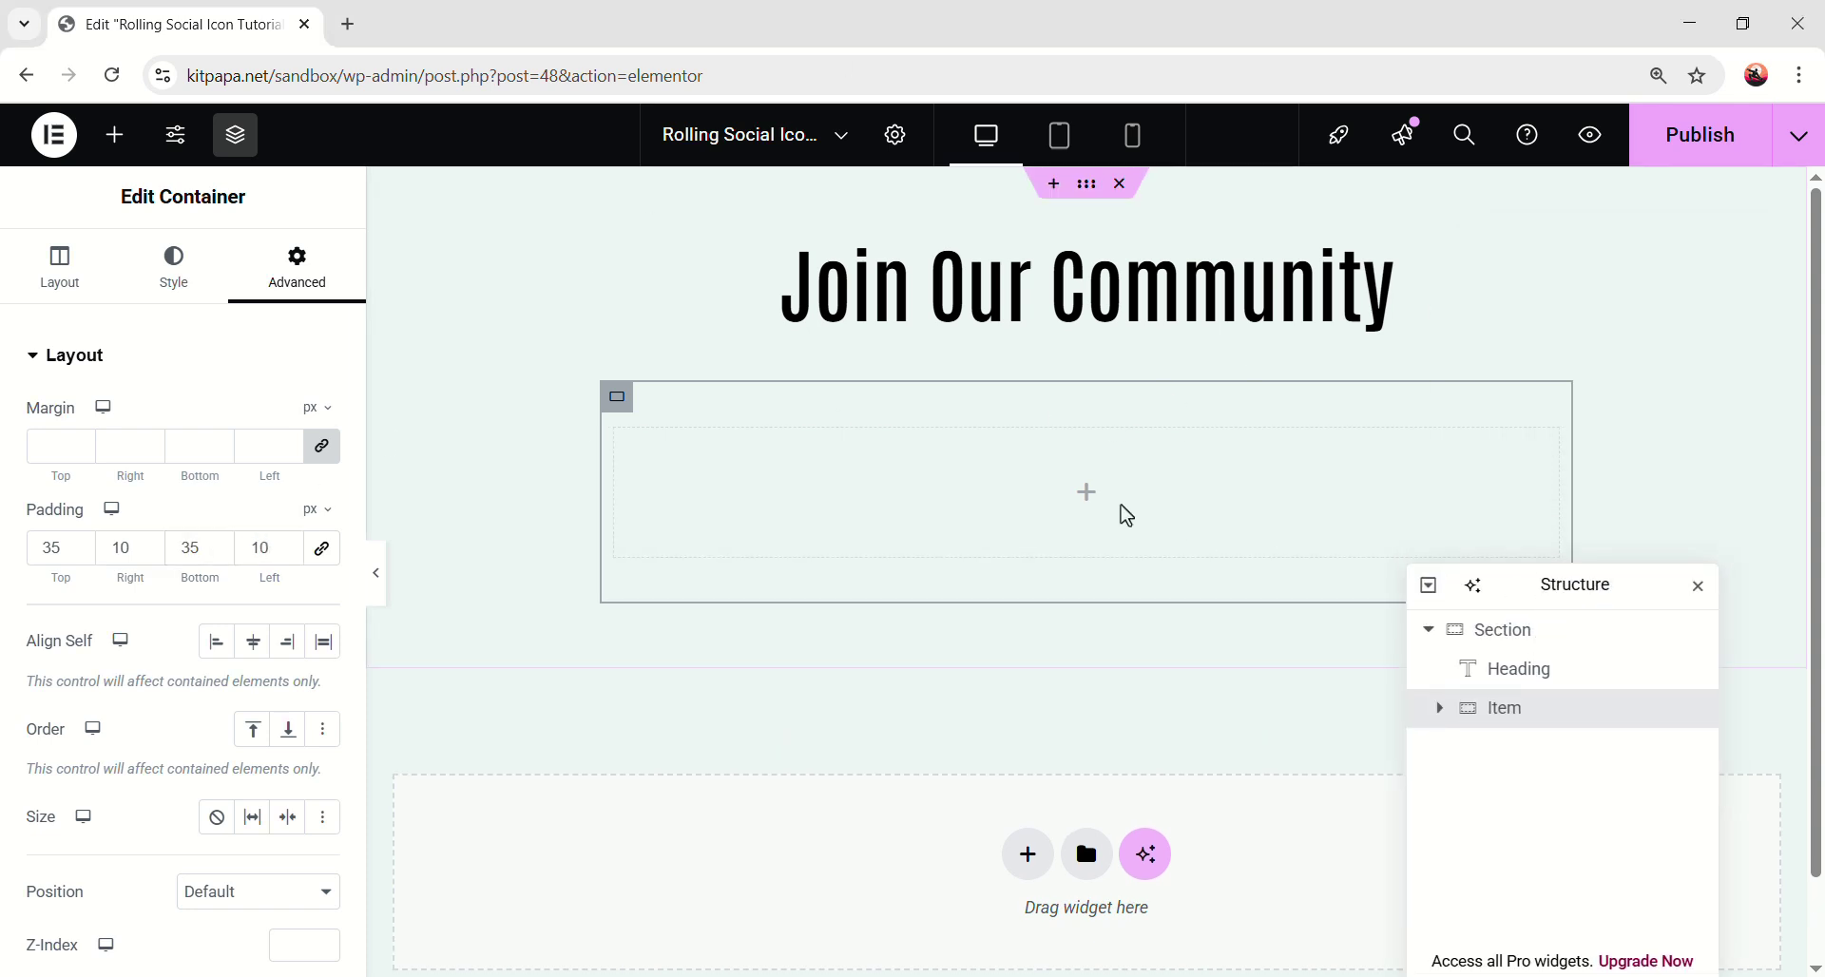
# - Add a Heading inside the Item container reading 'Dribbble'
pyautogui.click(1081, 497)
pyautogui.moveTo(114, 664); pyautogui.dragTo(979, 507)
pyautogui.moveTo(253, 468); pyautogui.dragTo(41, 448)
pyautogui.write('Dribbble')
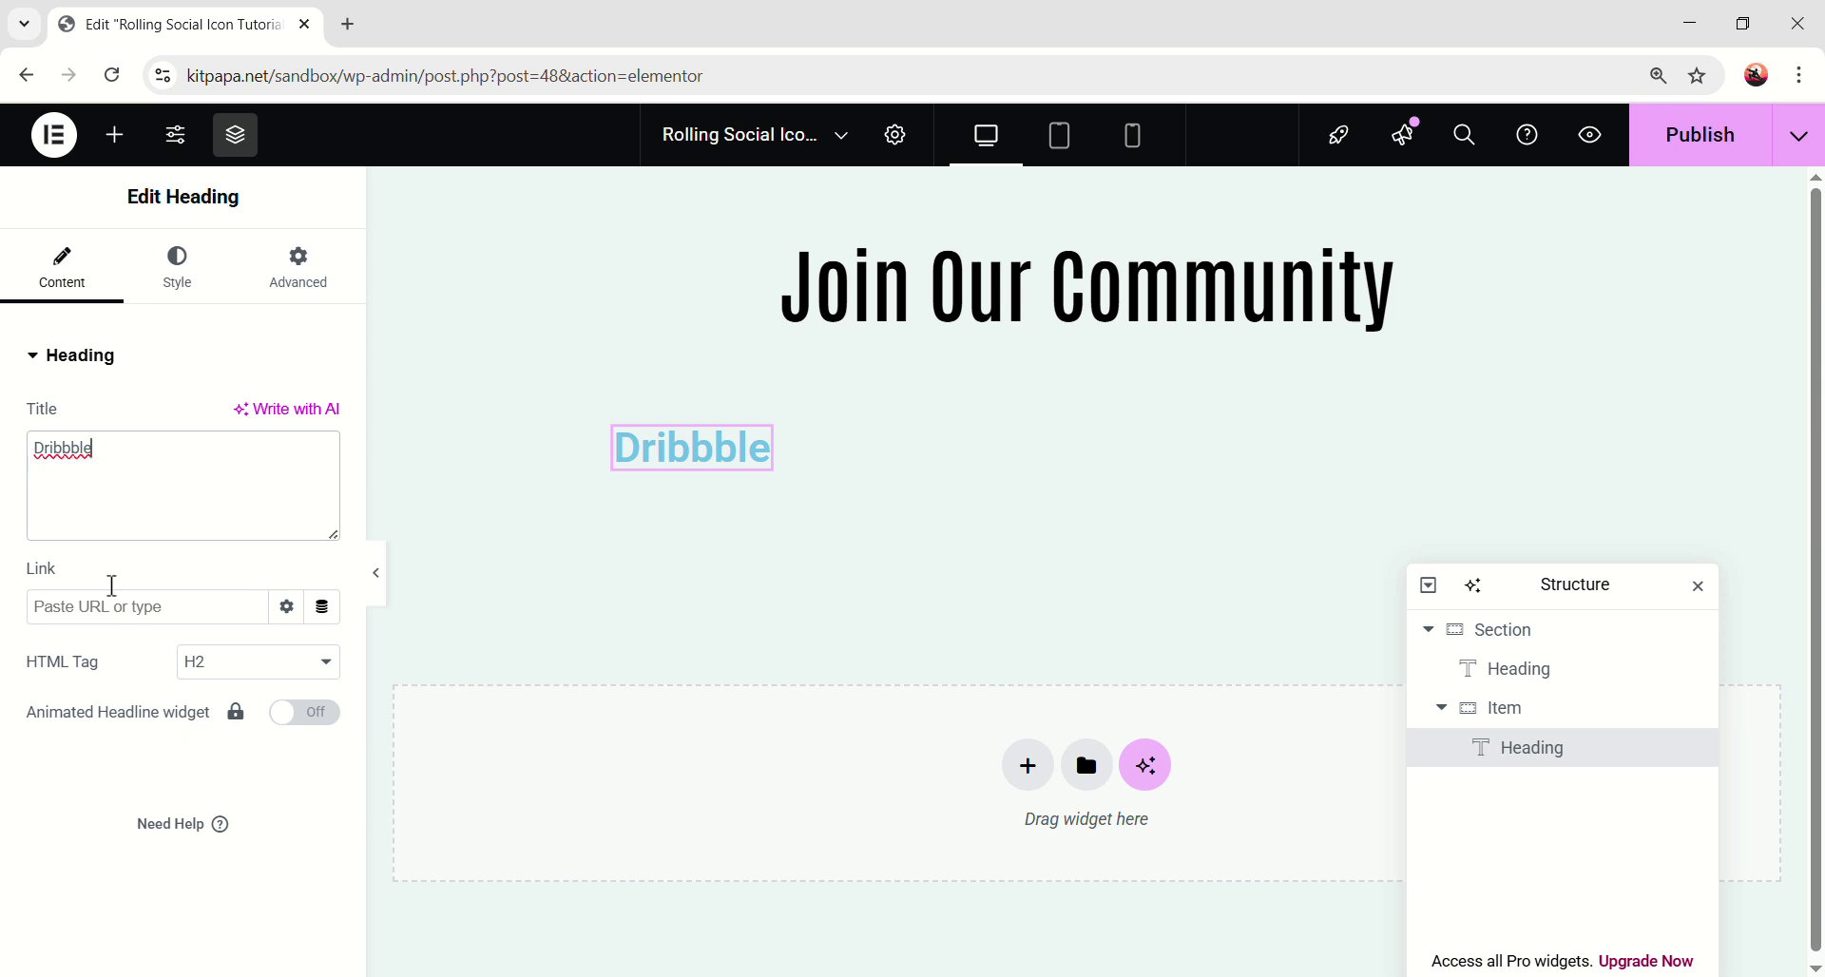
# - Set the Dribbble heading's font family to Syne
pyautogui.click(166, 302)
pyautogui.click(322, 489)
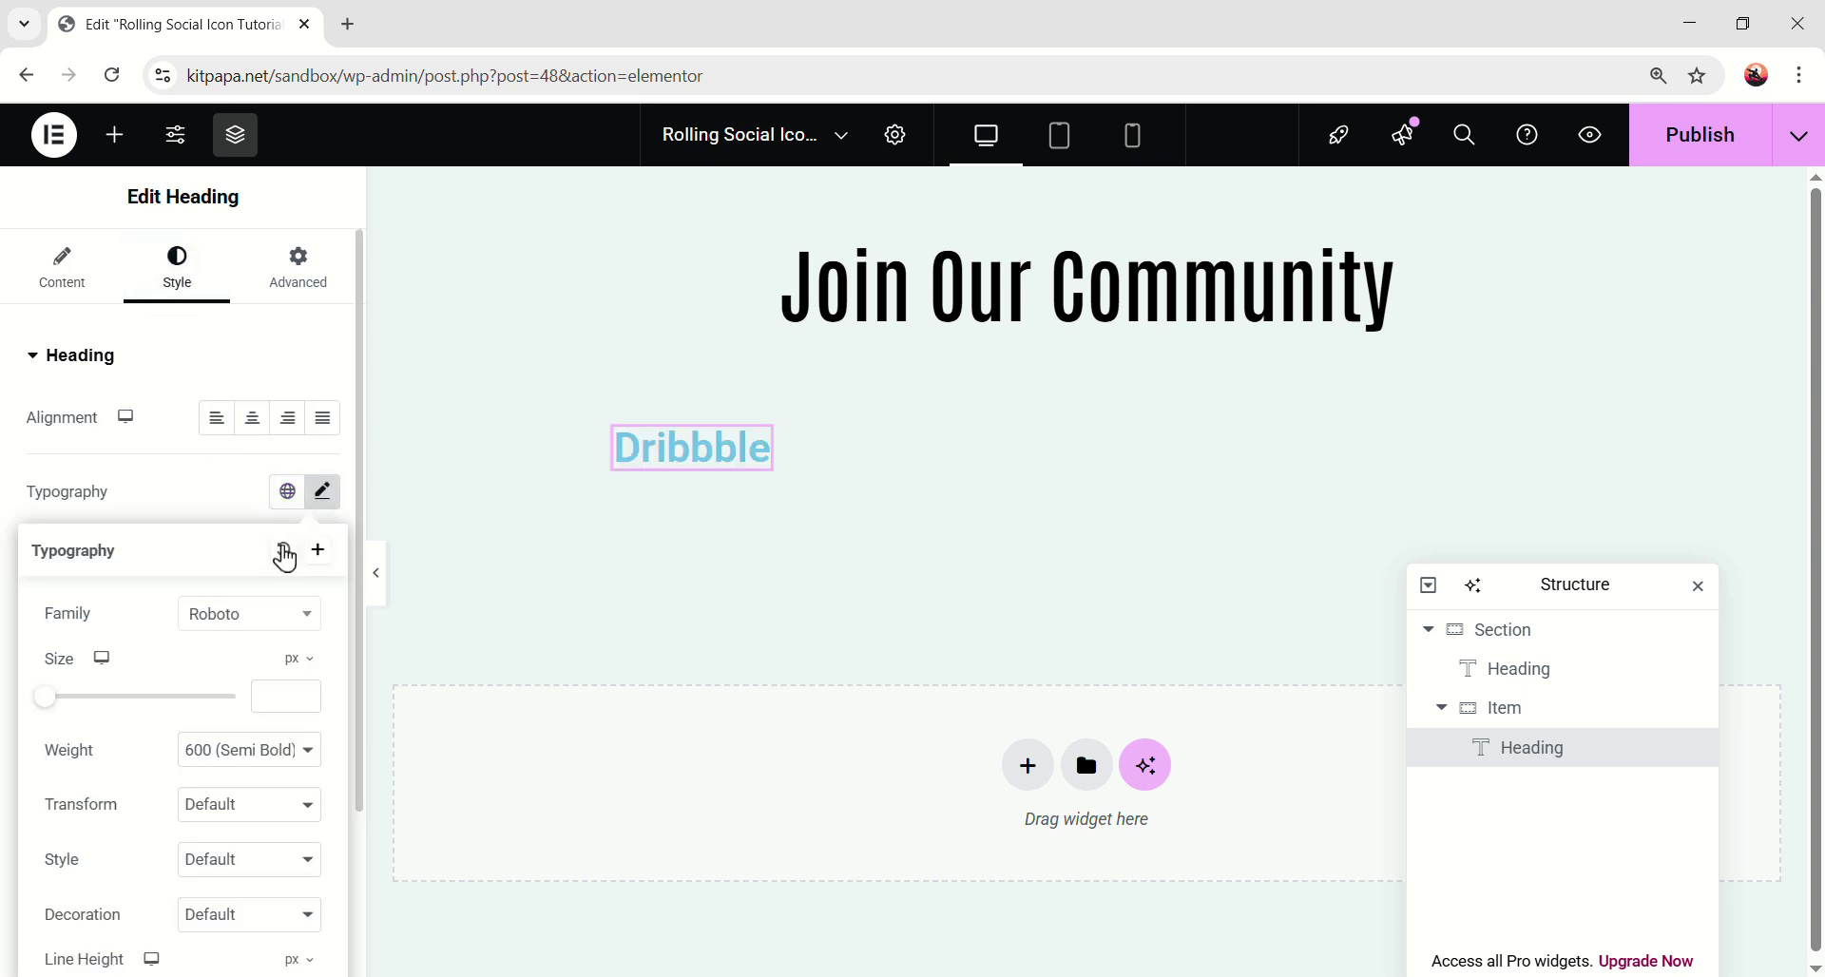
pyautogui.scroll(-1, 228, 499)
pyautogui.click(228, 496)
pyautogui.write('syne')
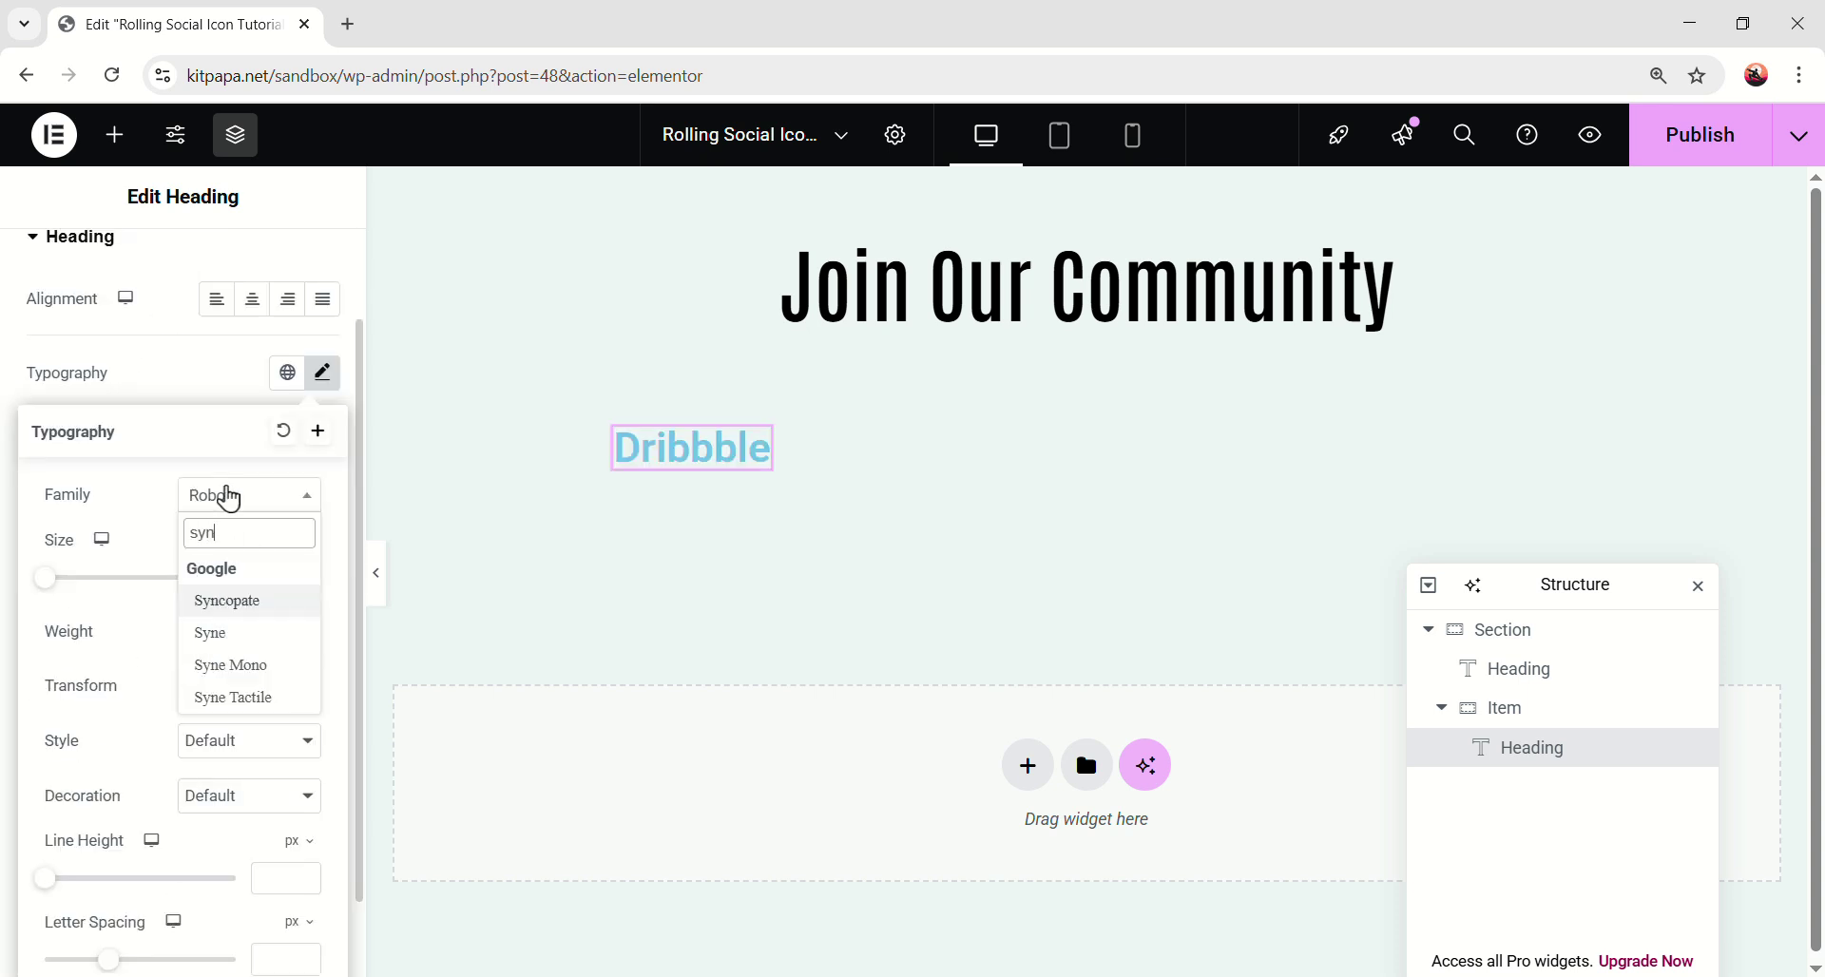
pyautogui.click(242, 605)
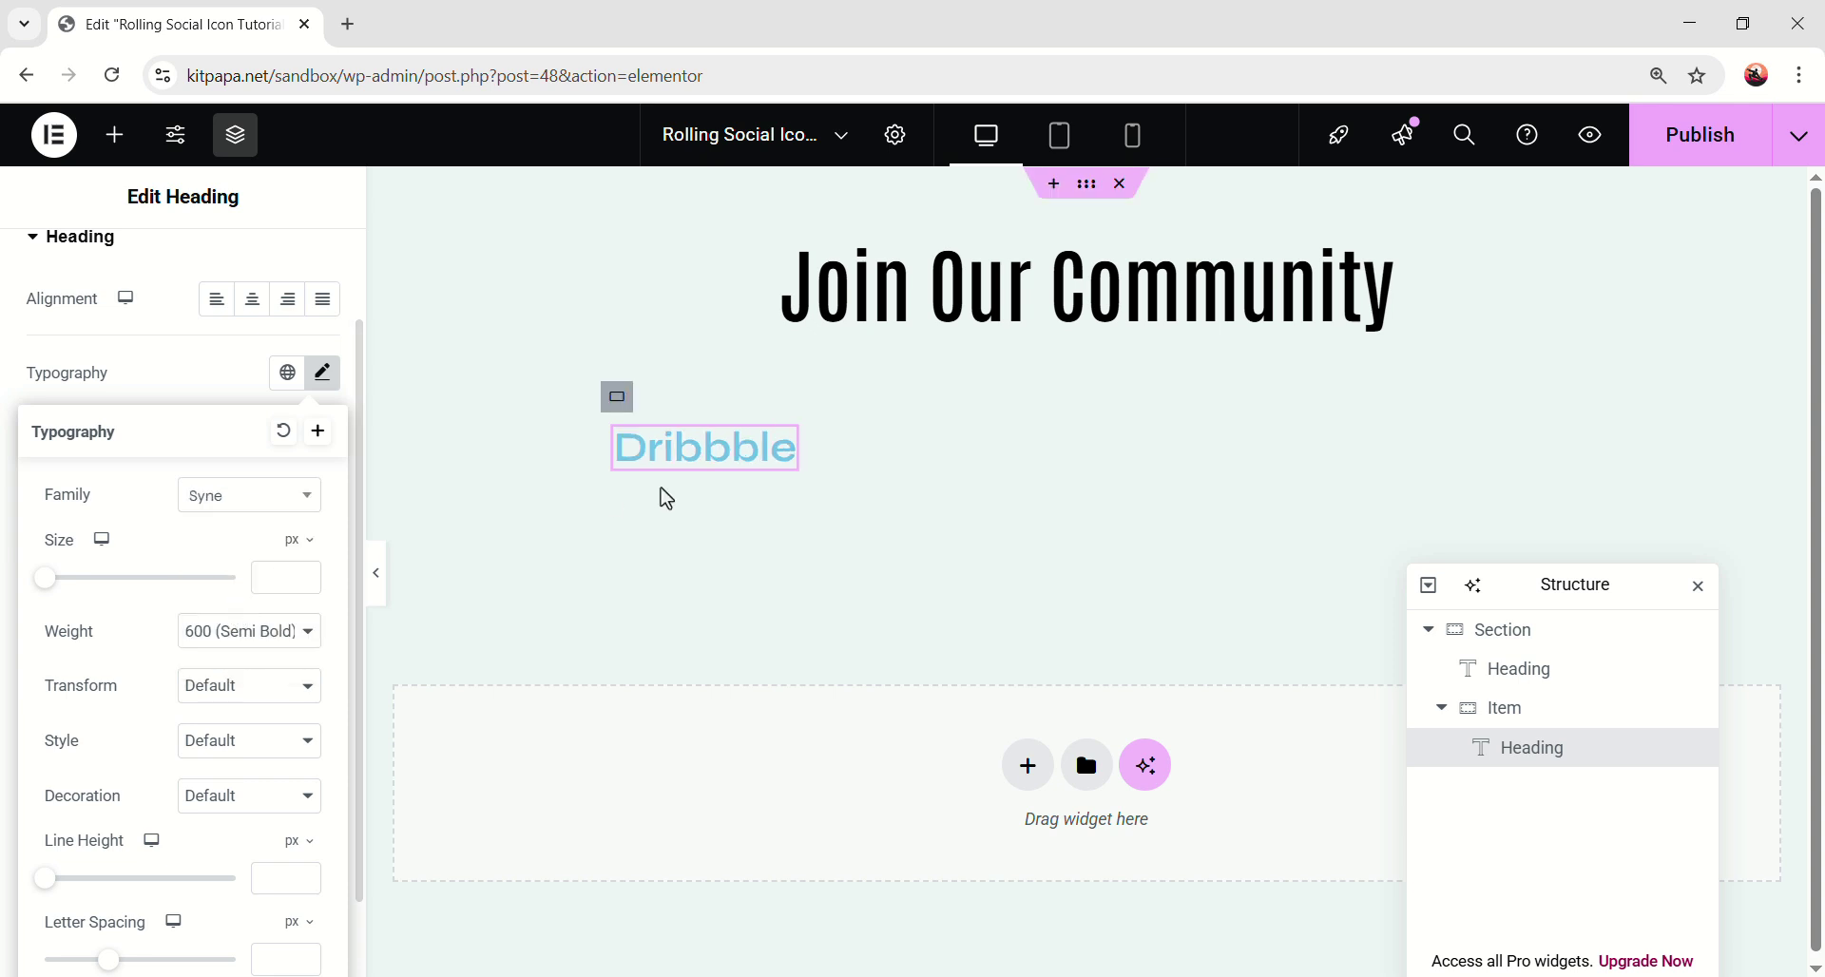
# - Set the Dribbble heading to 64 px, weight 400, line height 77
pyautogui.click(293, 574)
pyautogui.write('64')
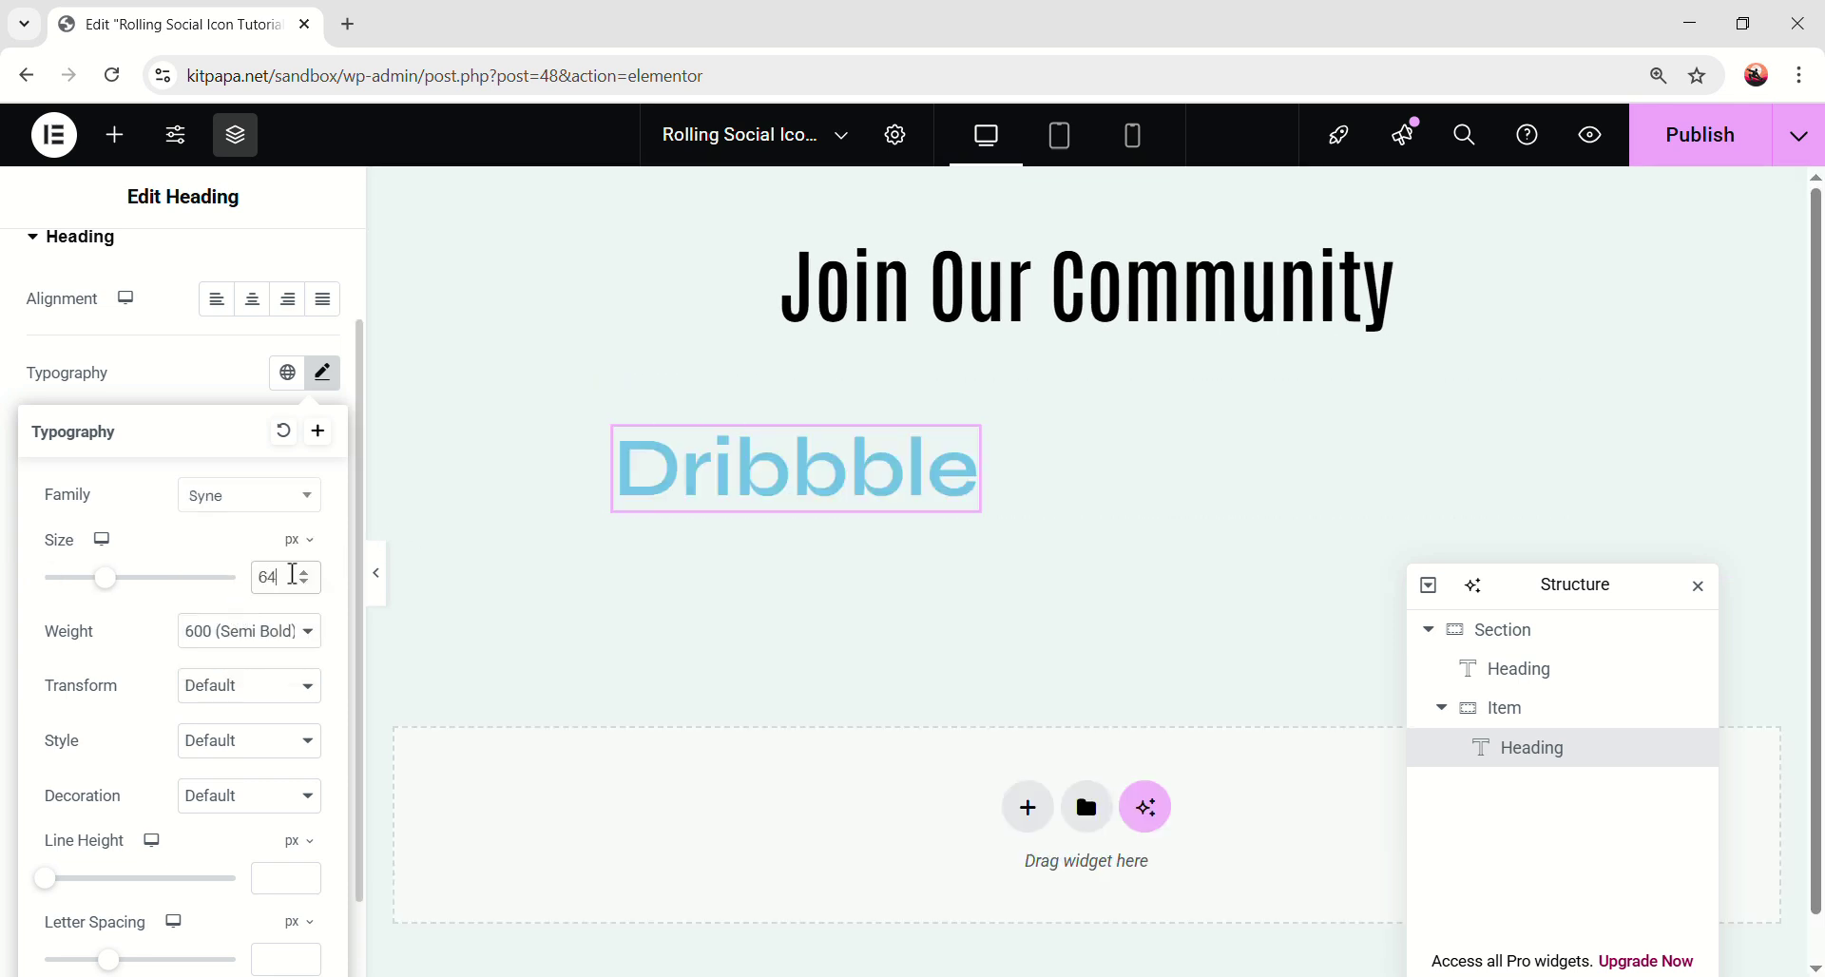
pyautogui.click(211, 653)
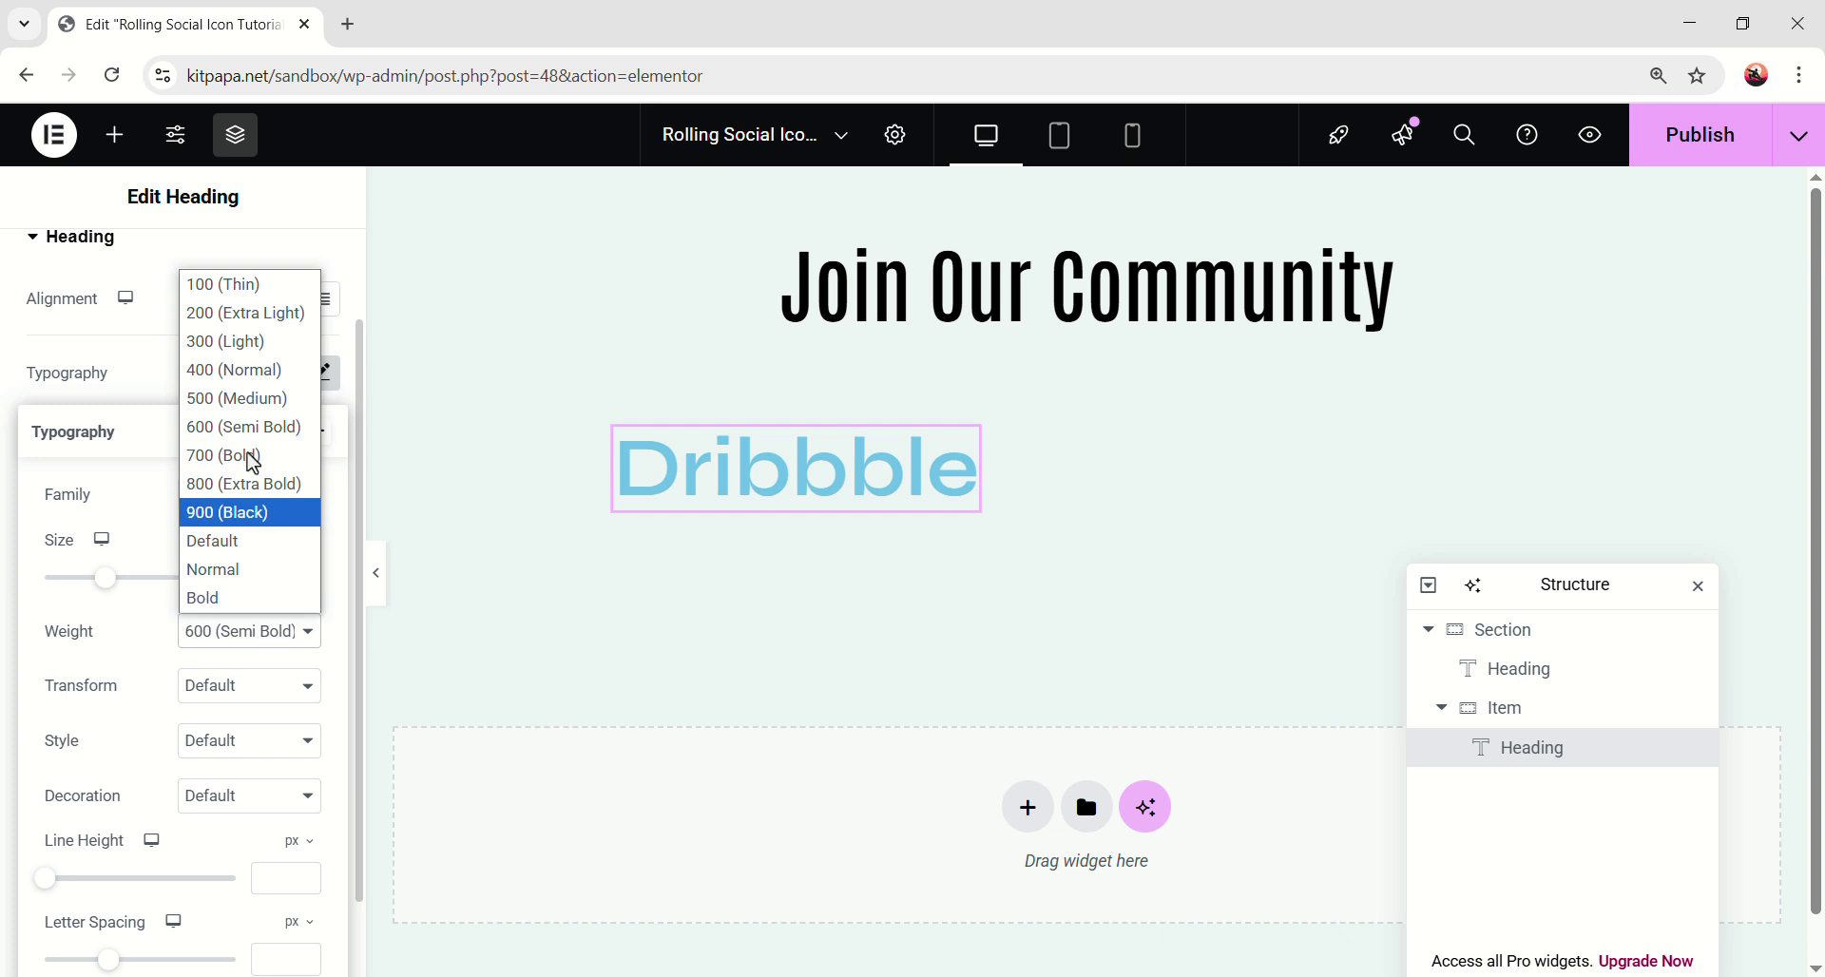
pyautogui.click(238, 380)
pyautogui.scroll(-1, 289, 732)
pyautogui.click(280, 780)
pyautogui.write('77')
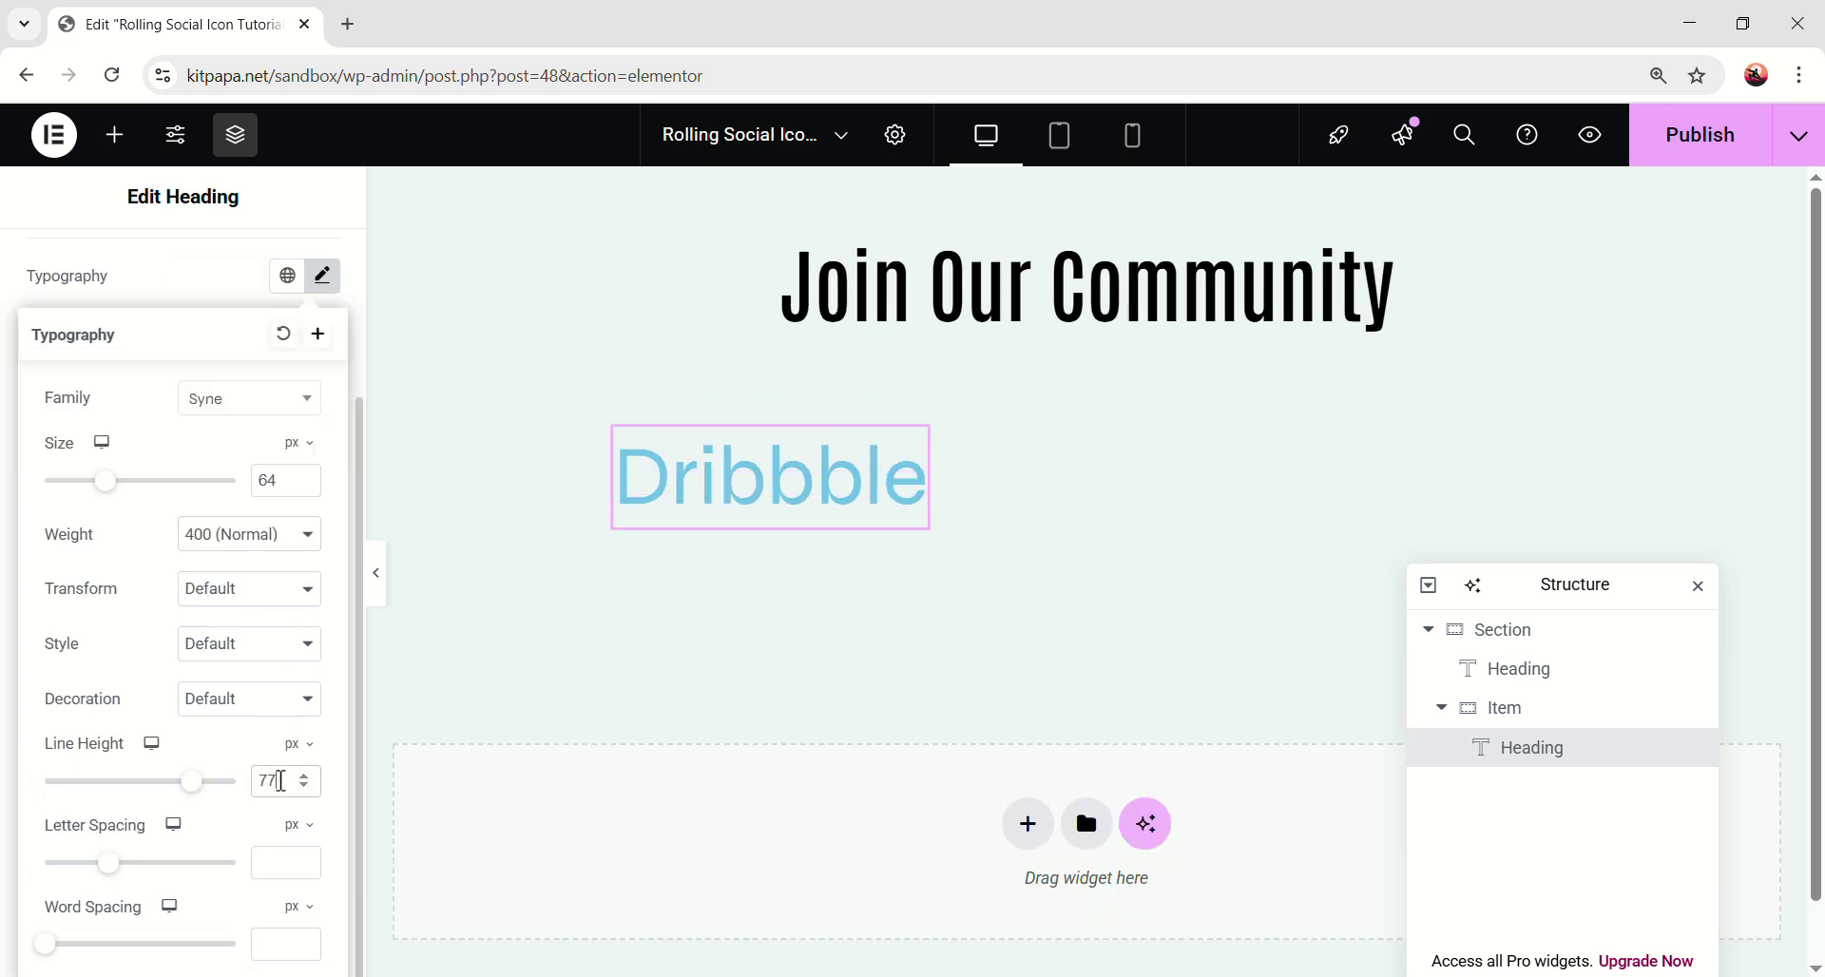
# - Make the Dribbble heading text black
pyautogui.click(322, 277)
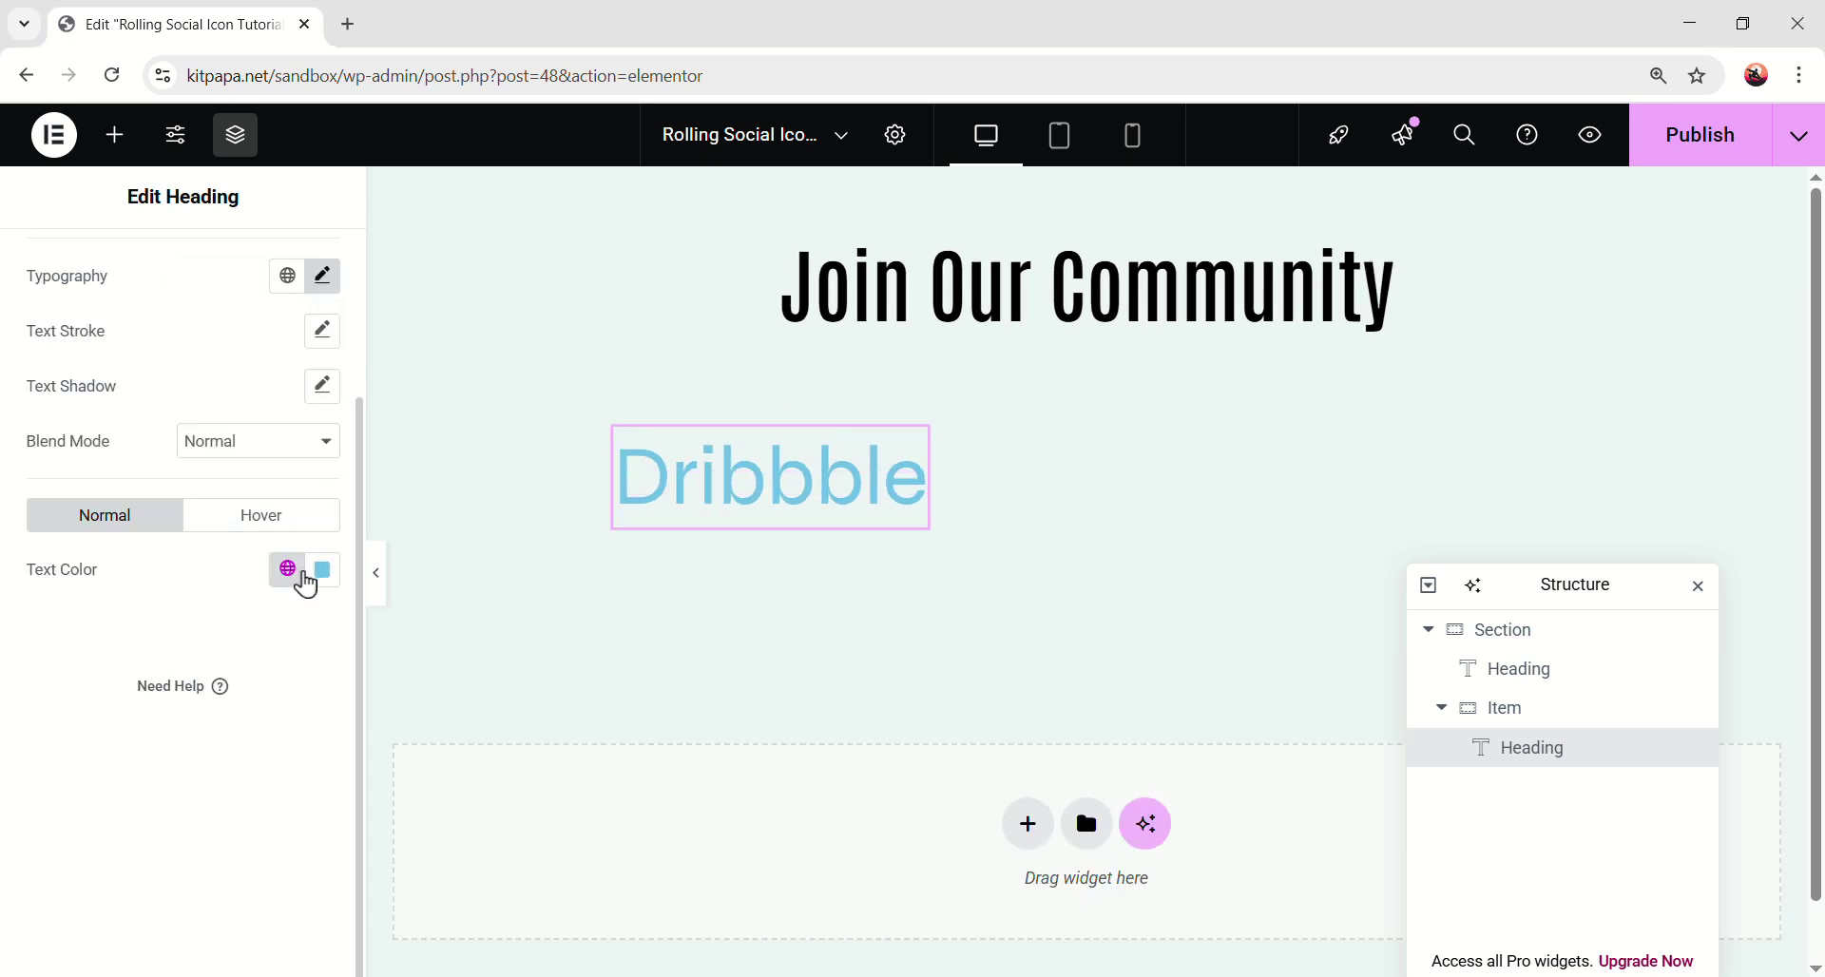
pyautogui.click(306, 583)
pyautogui.moveTo(276, 609); pyautogui.dragTo(142, 703)
pyautogui.click(51, 889)
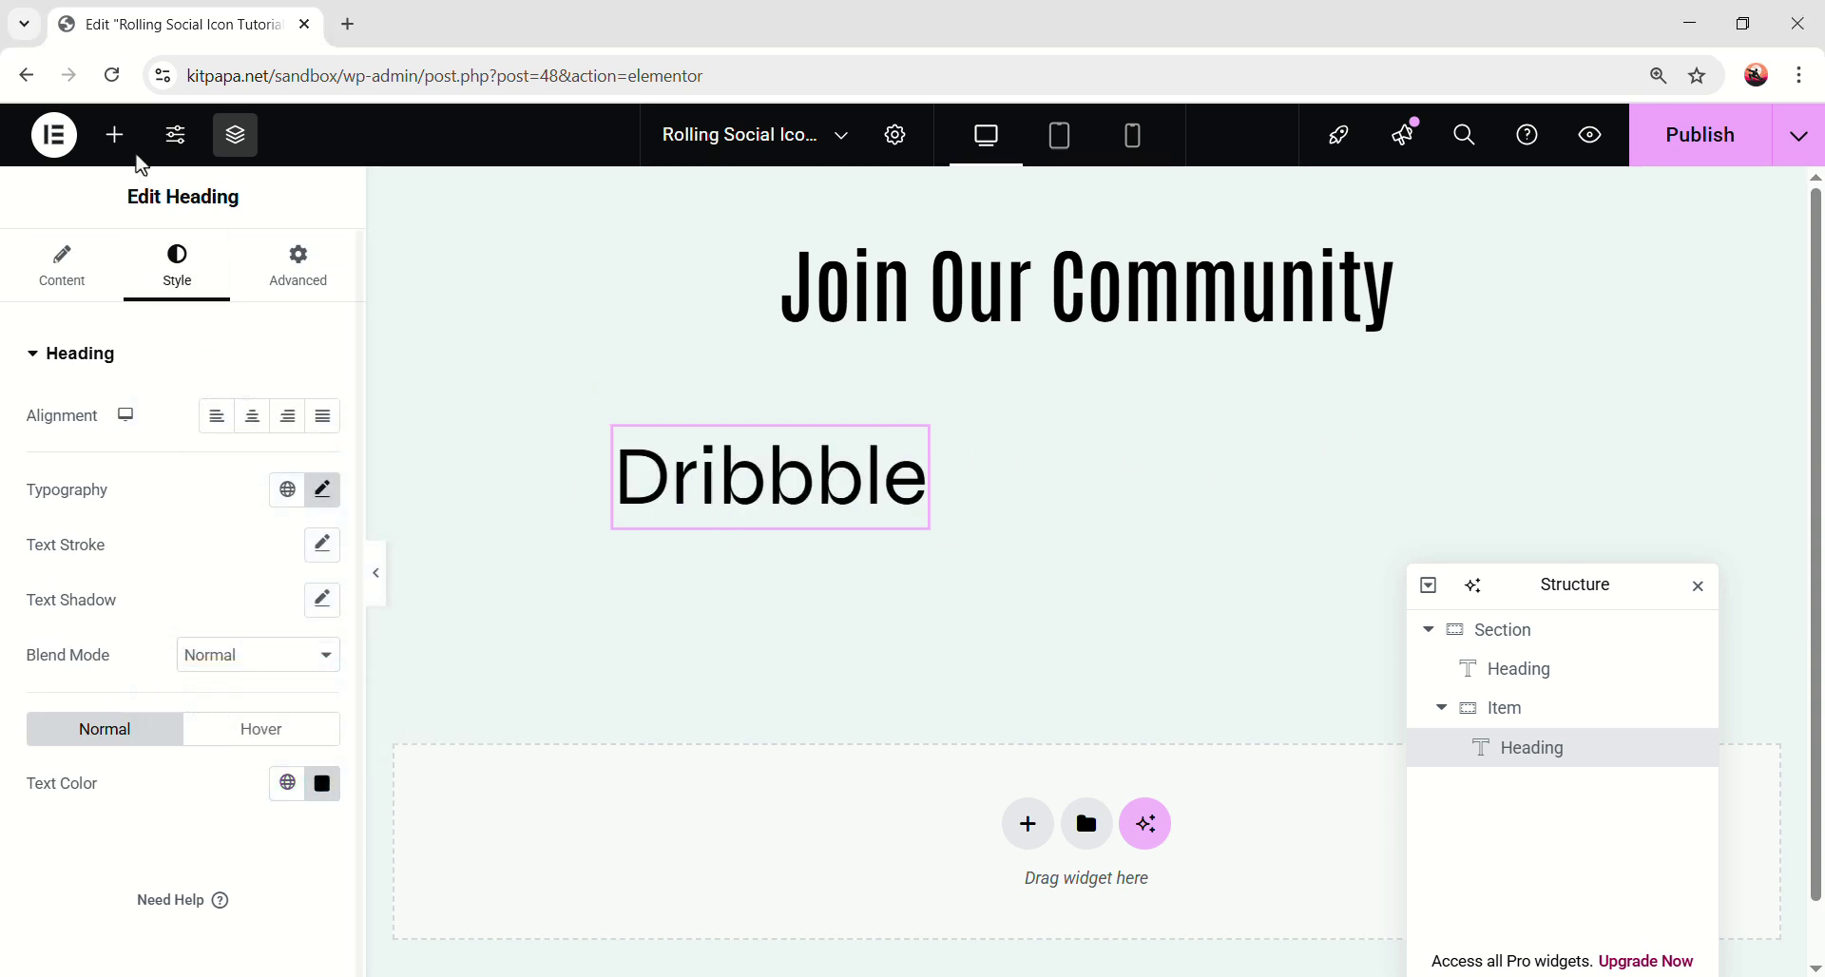
# - Add an Icon widget into Item beside Dribbble and choose Upload SVG for it
pyautogui.click(115, 134)
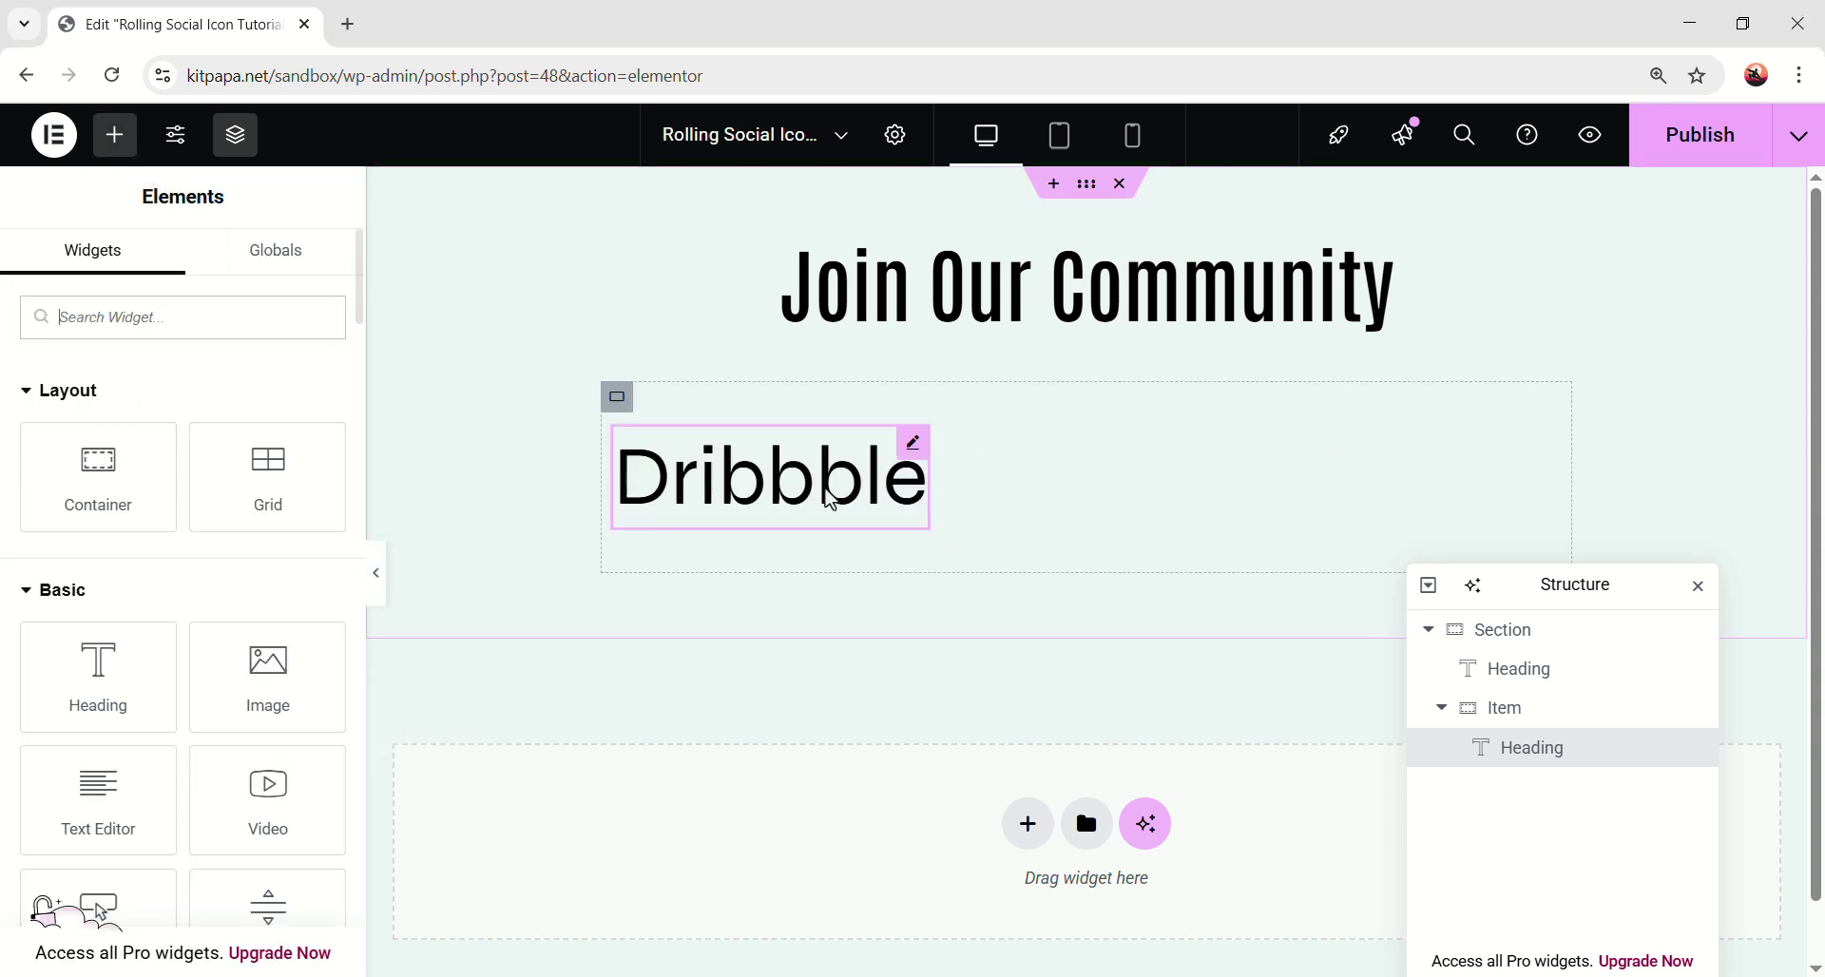
pyautogui.click(218, 323)
pyautogui.write('icon')
pyautogui.moveTo(99, 409); pyautogui.dragTo(1188, 529)
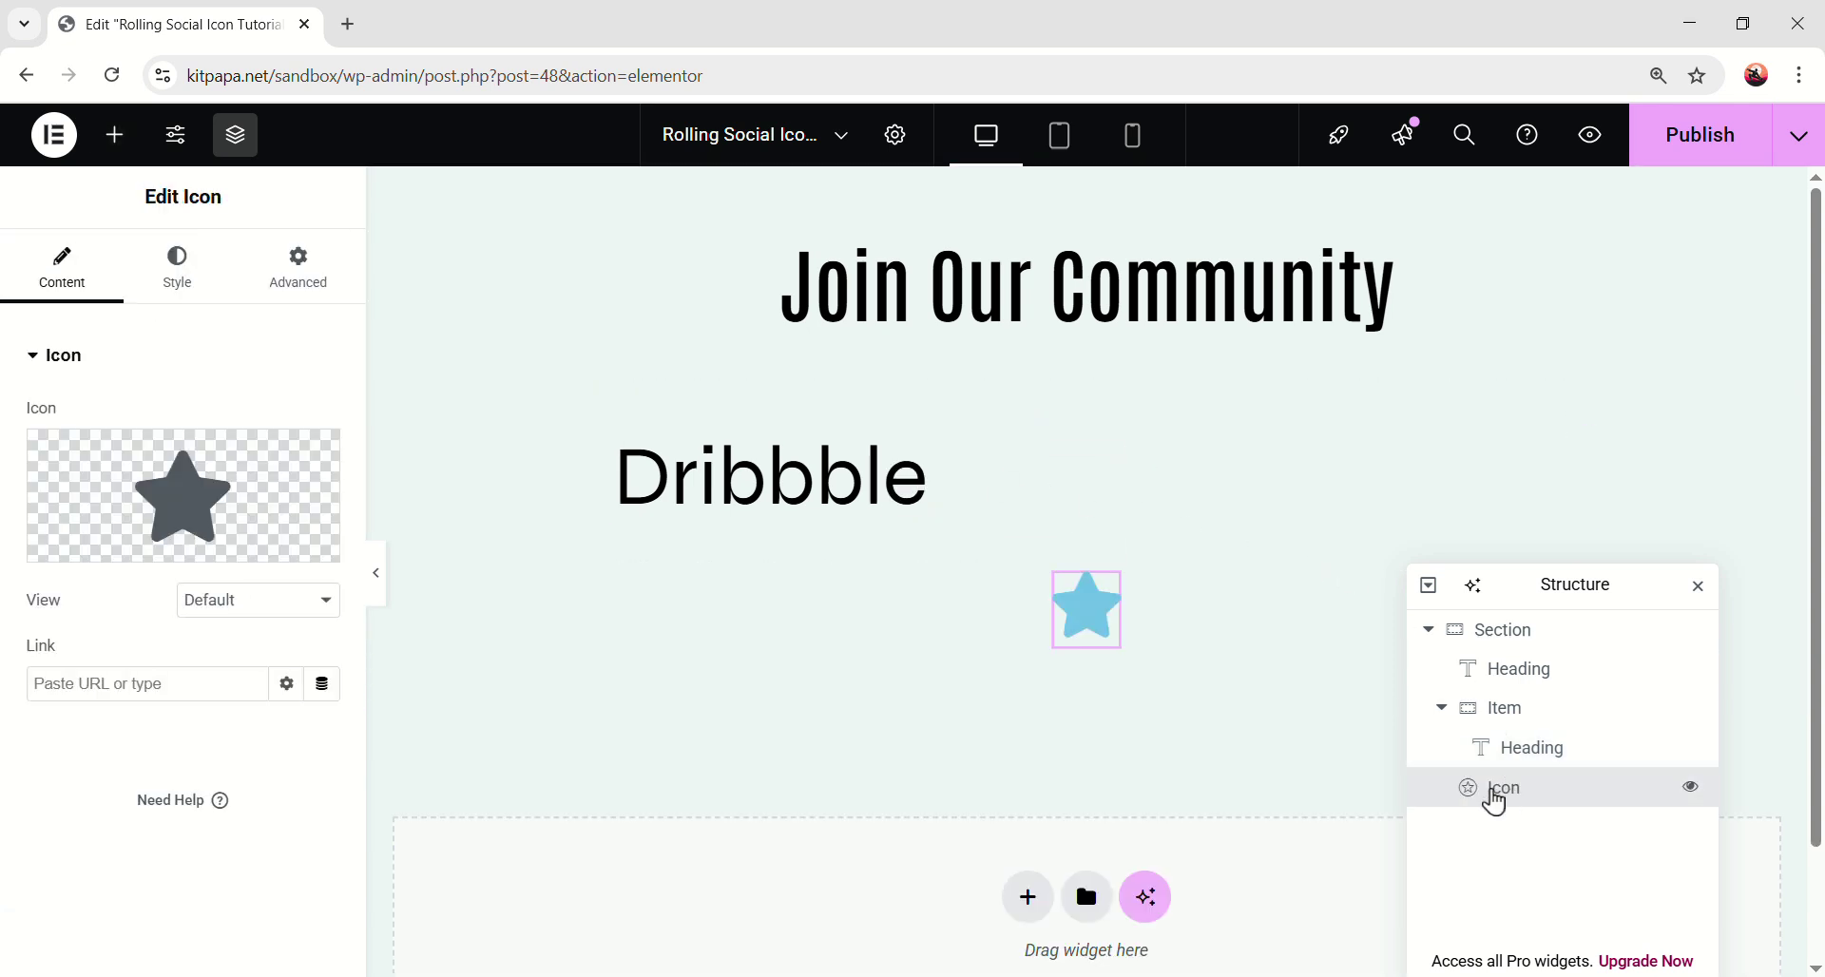
pyautogui.moveTo(1498, 806)
pyautogui.mouseDown()
pyautogui.moveTo(1499, 770)
pyautogui.moveTo(1525, 804)
pyautogui.mouseUp()
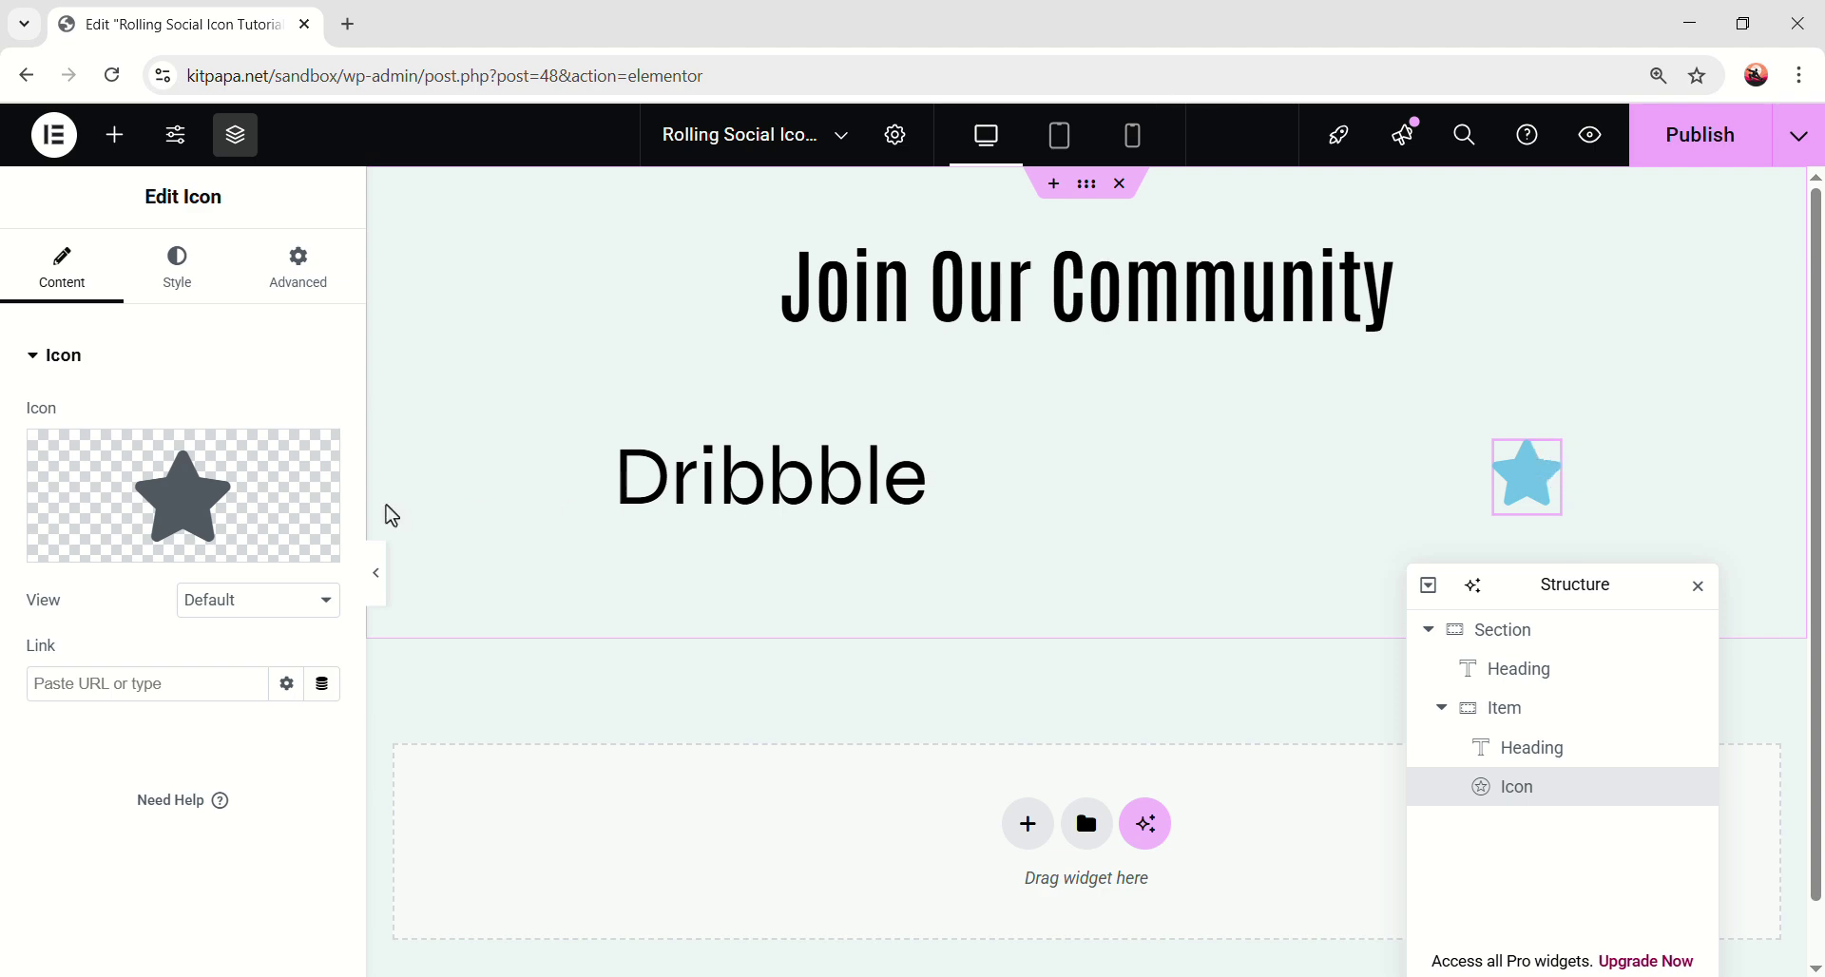
pyautogui.moveTo(114, 529)
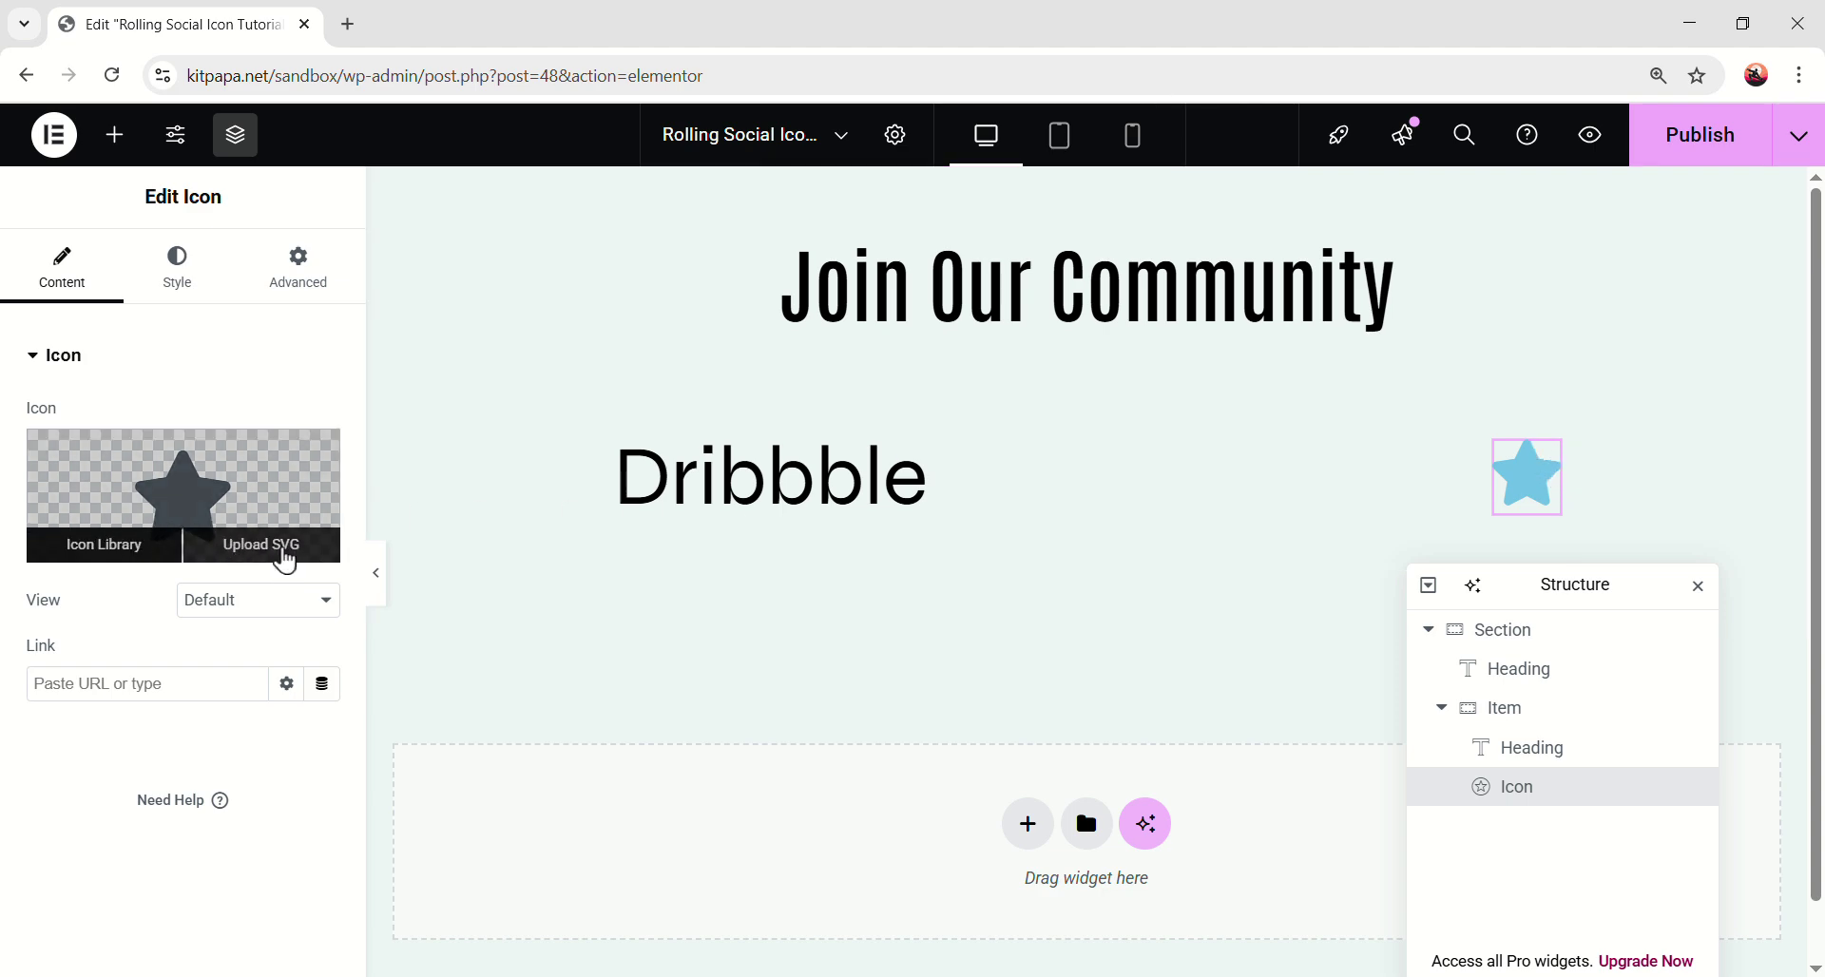
pyautogui.click(285, 561)
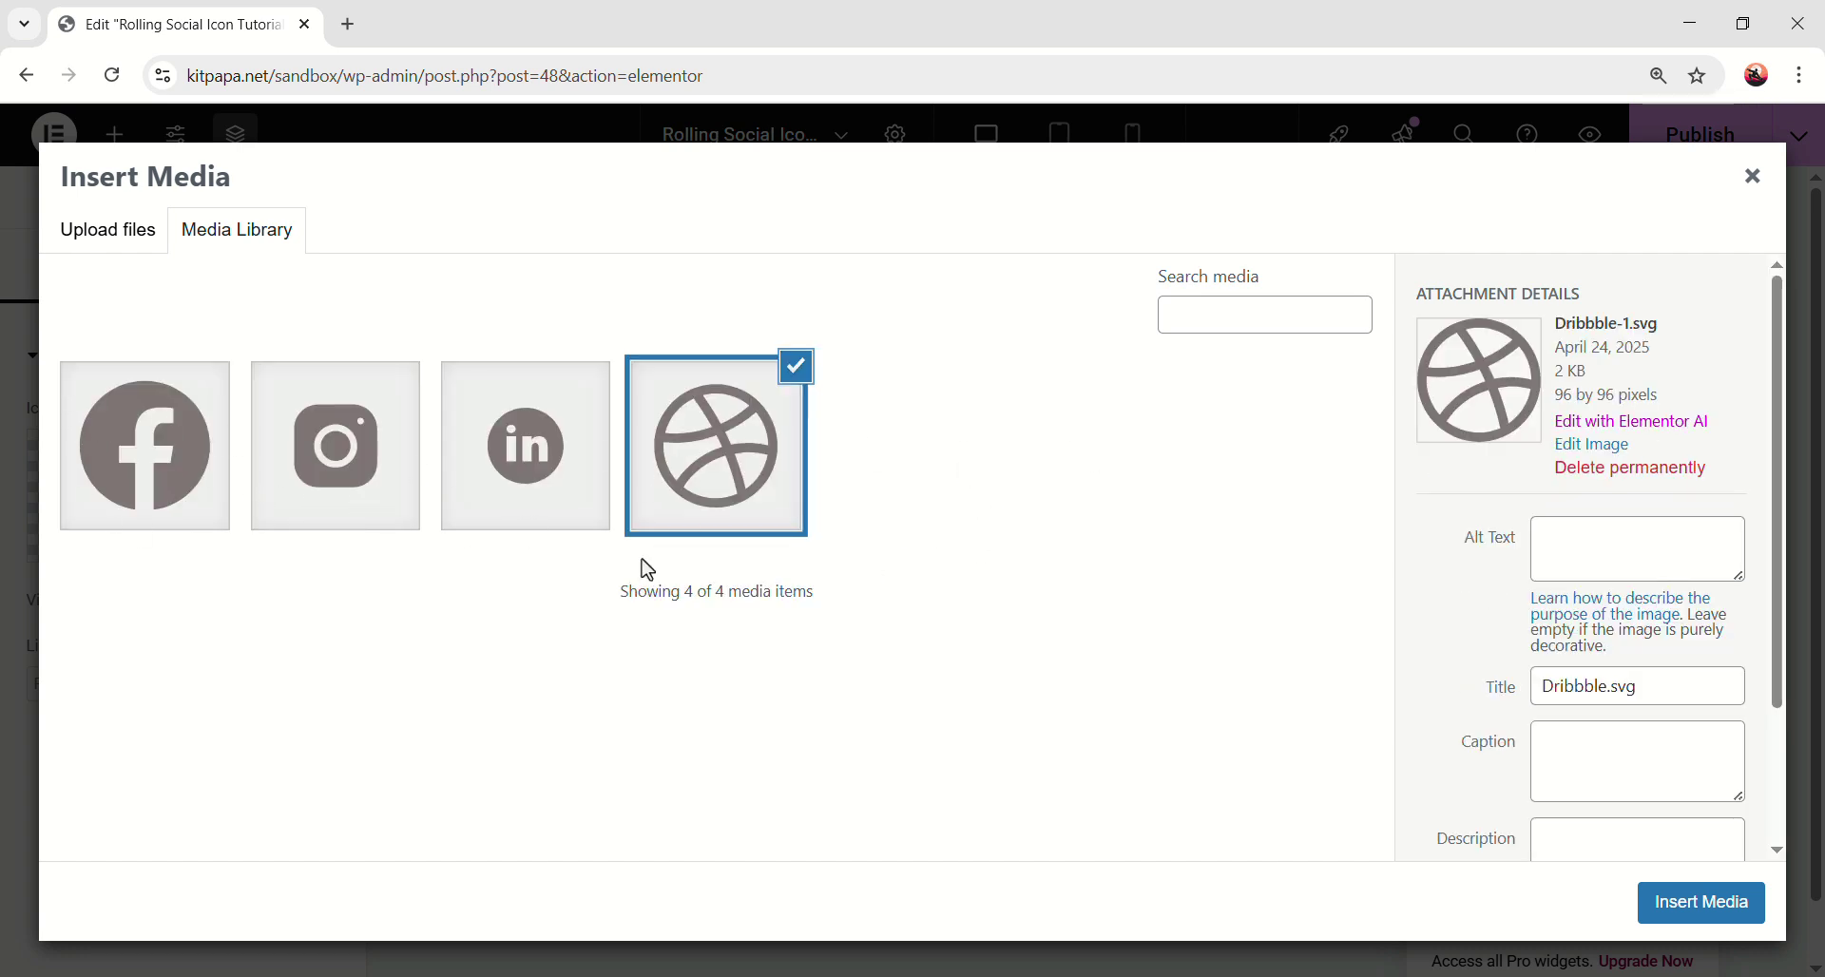
# - Download the social icons assets zip from the jimfahaddigital.com tutorial resources, then return to Elementor
pyautogui.click(348, 24)
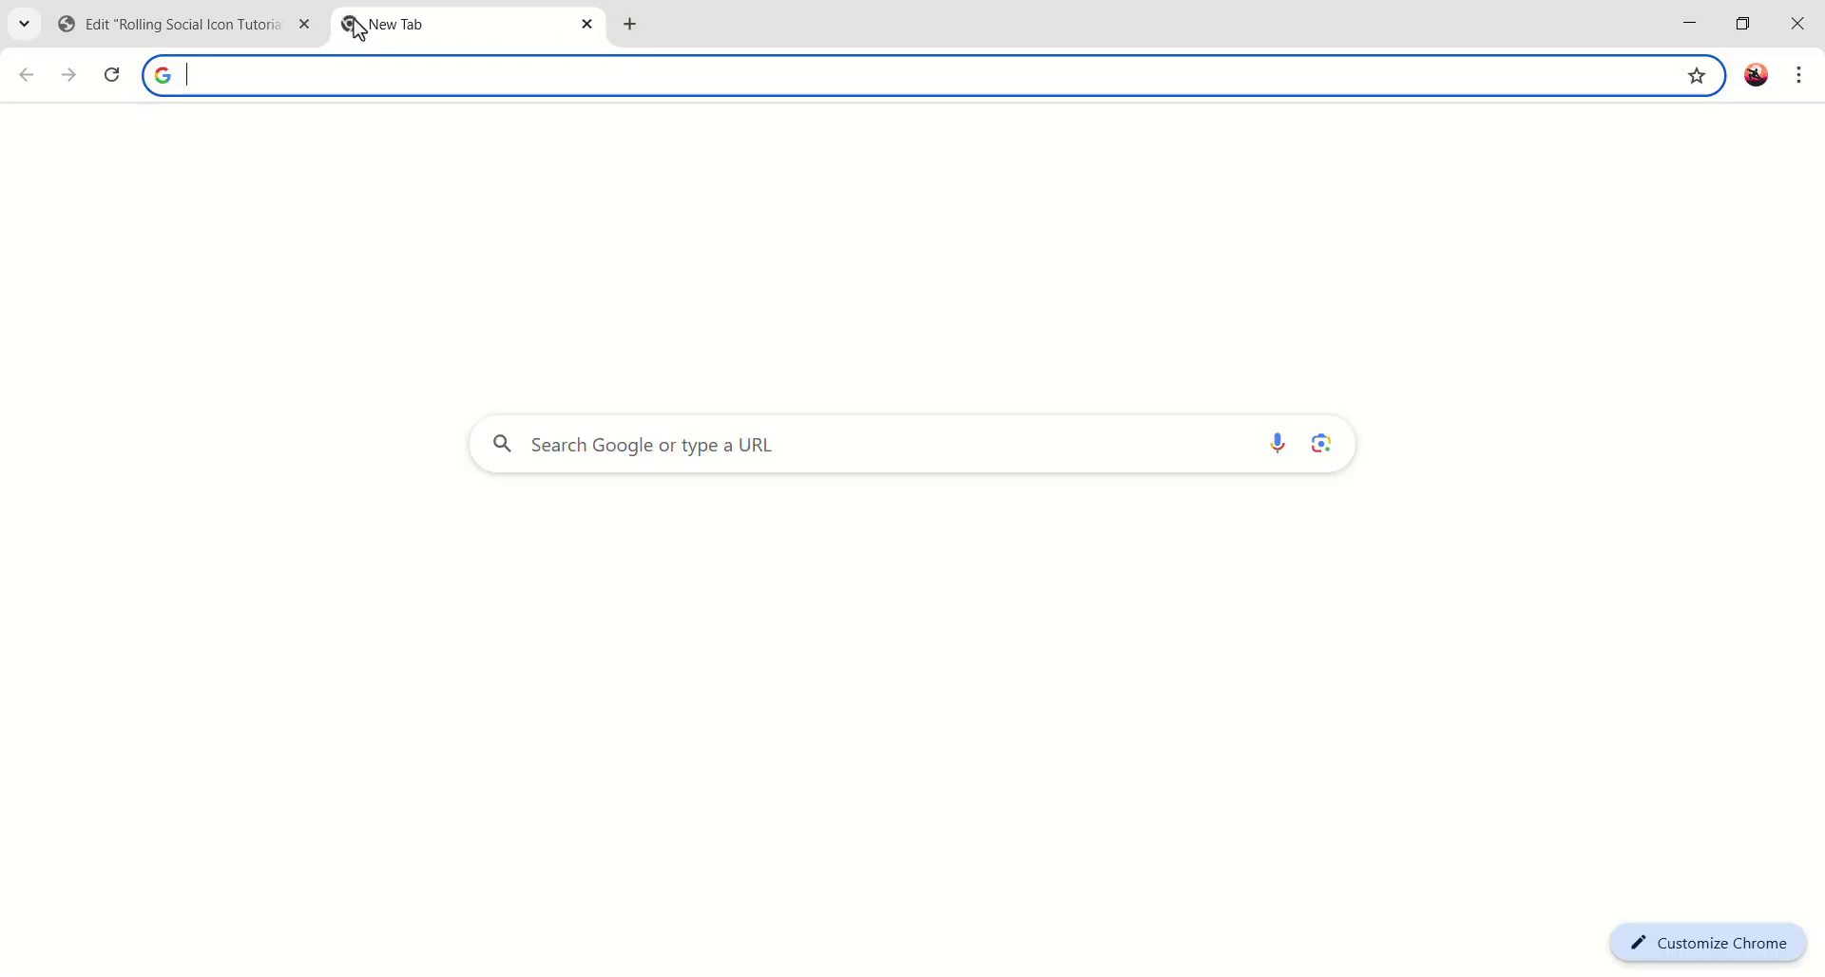
pyautogui.write('jim')
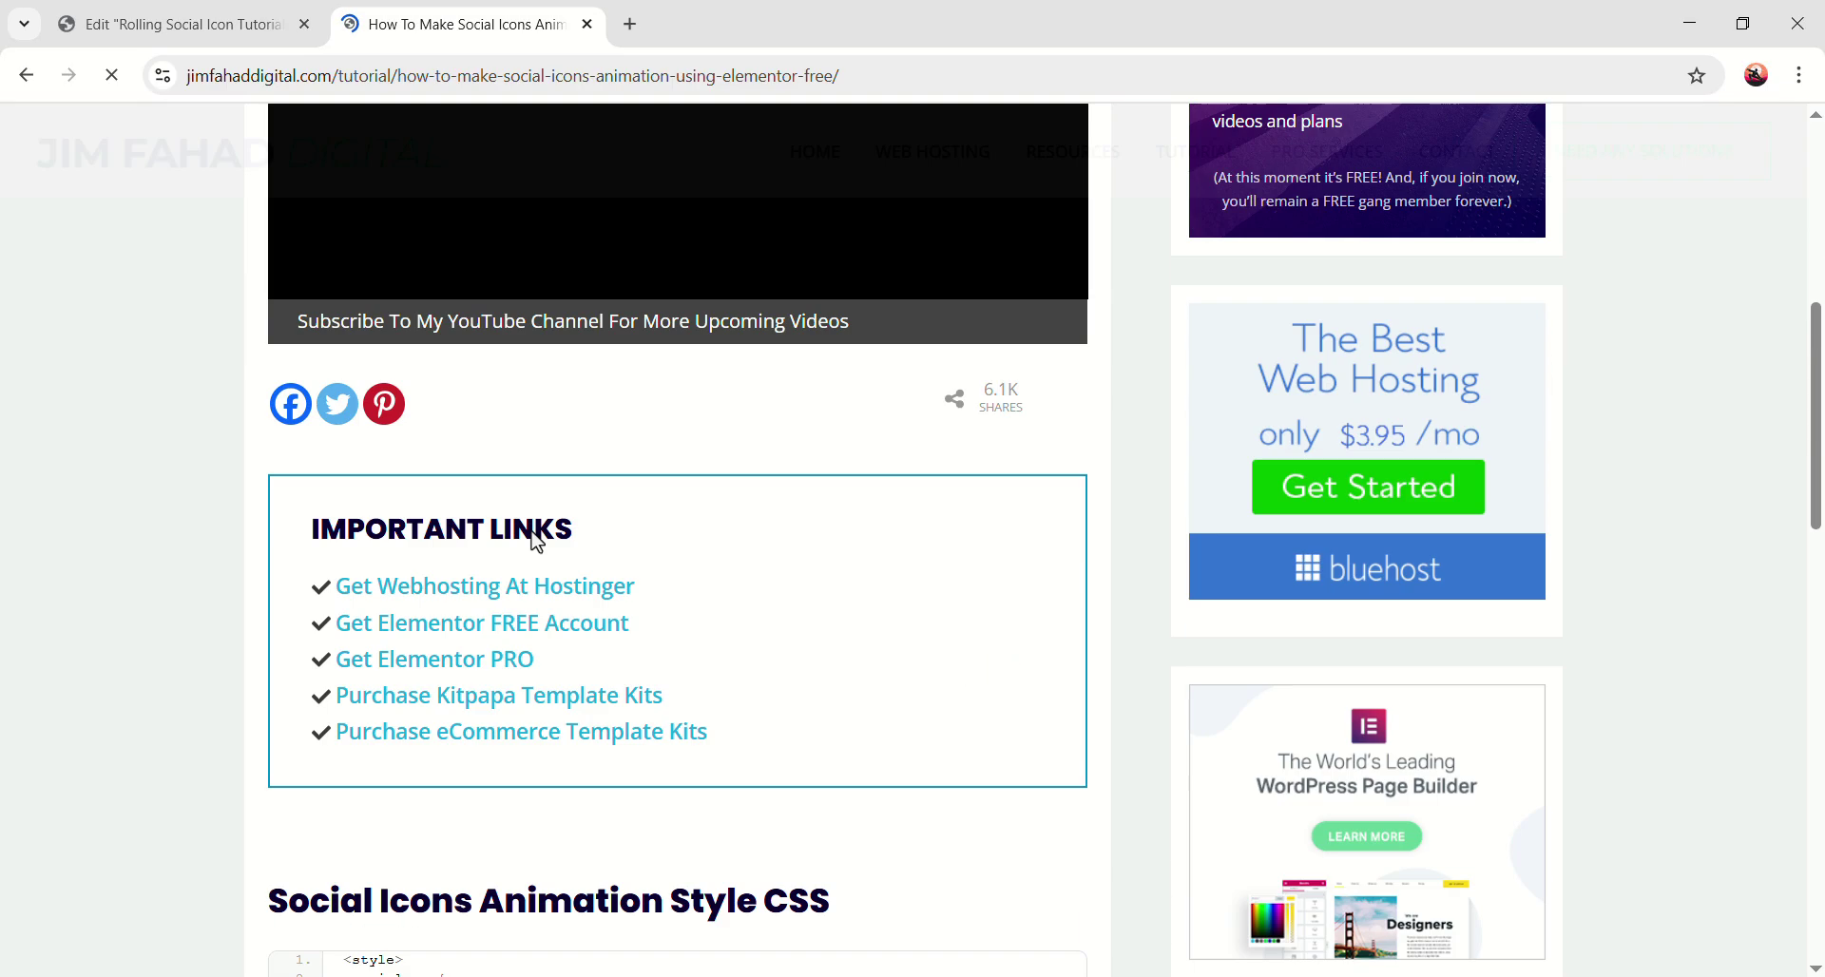
pyautogui.scroll(-2, 726, 513)
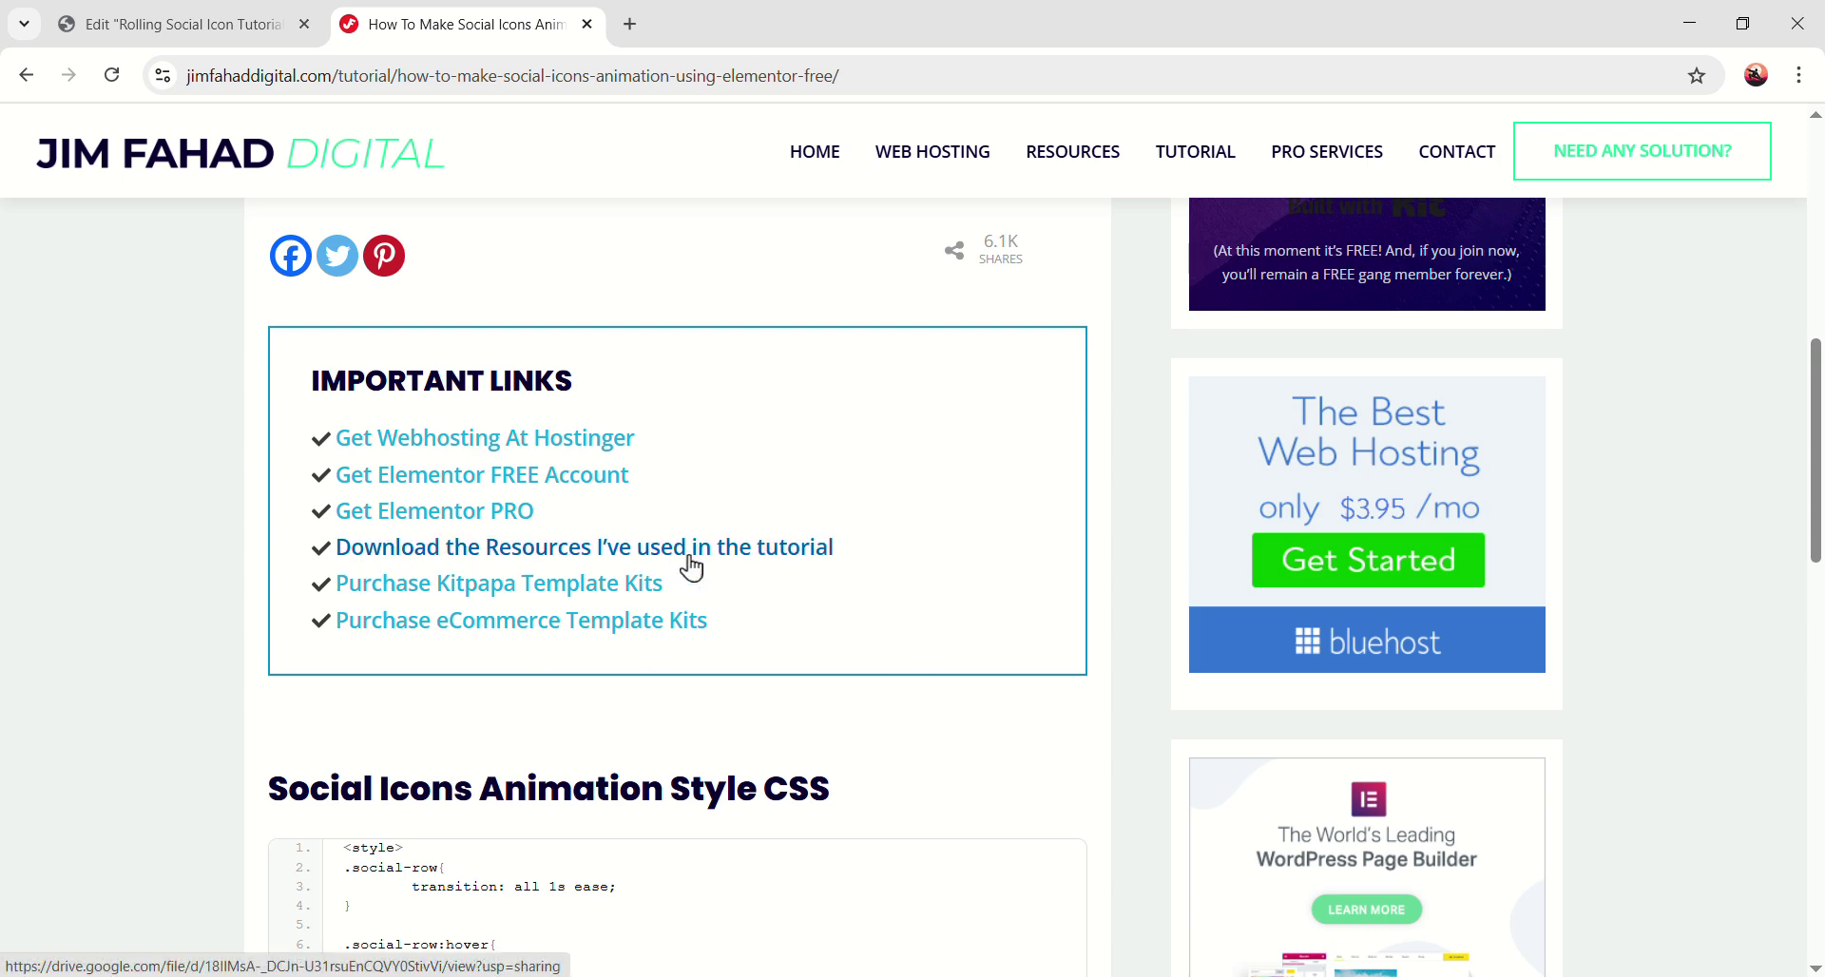
pyautogui.click(736, 570)
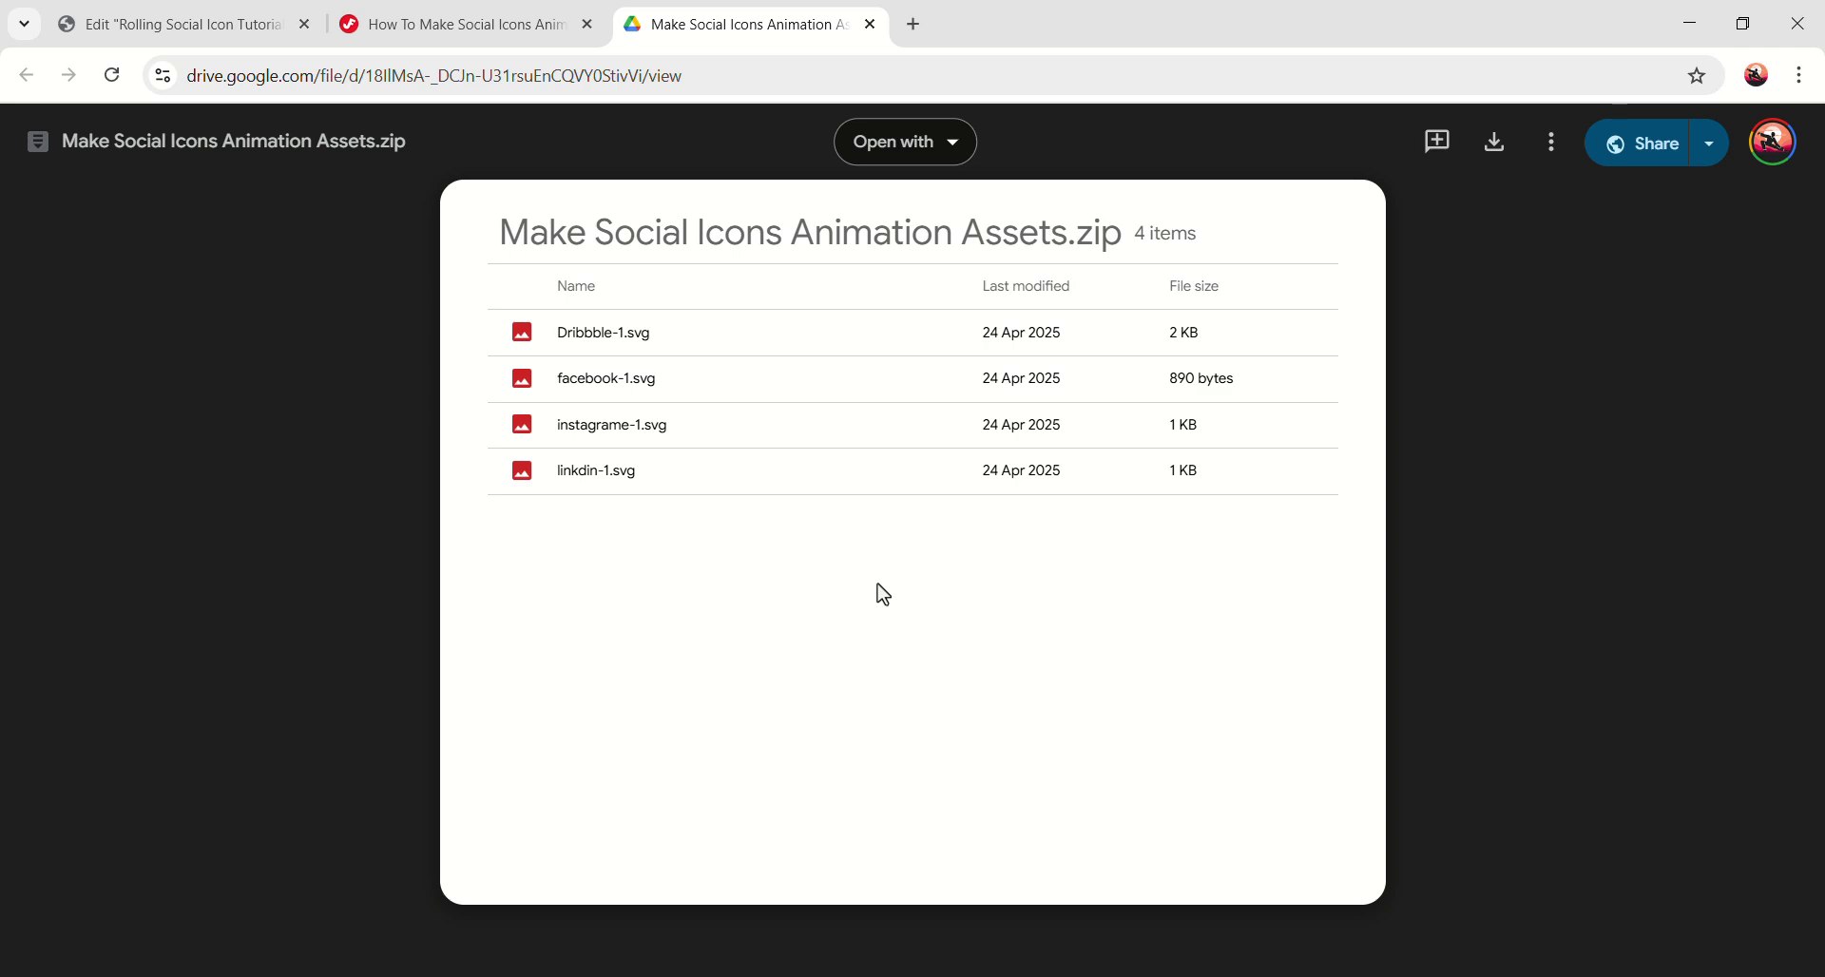
pyautogui.click(1494, 141)
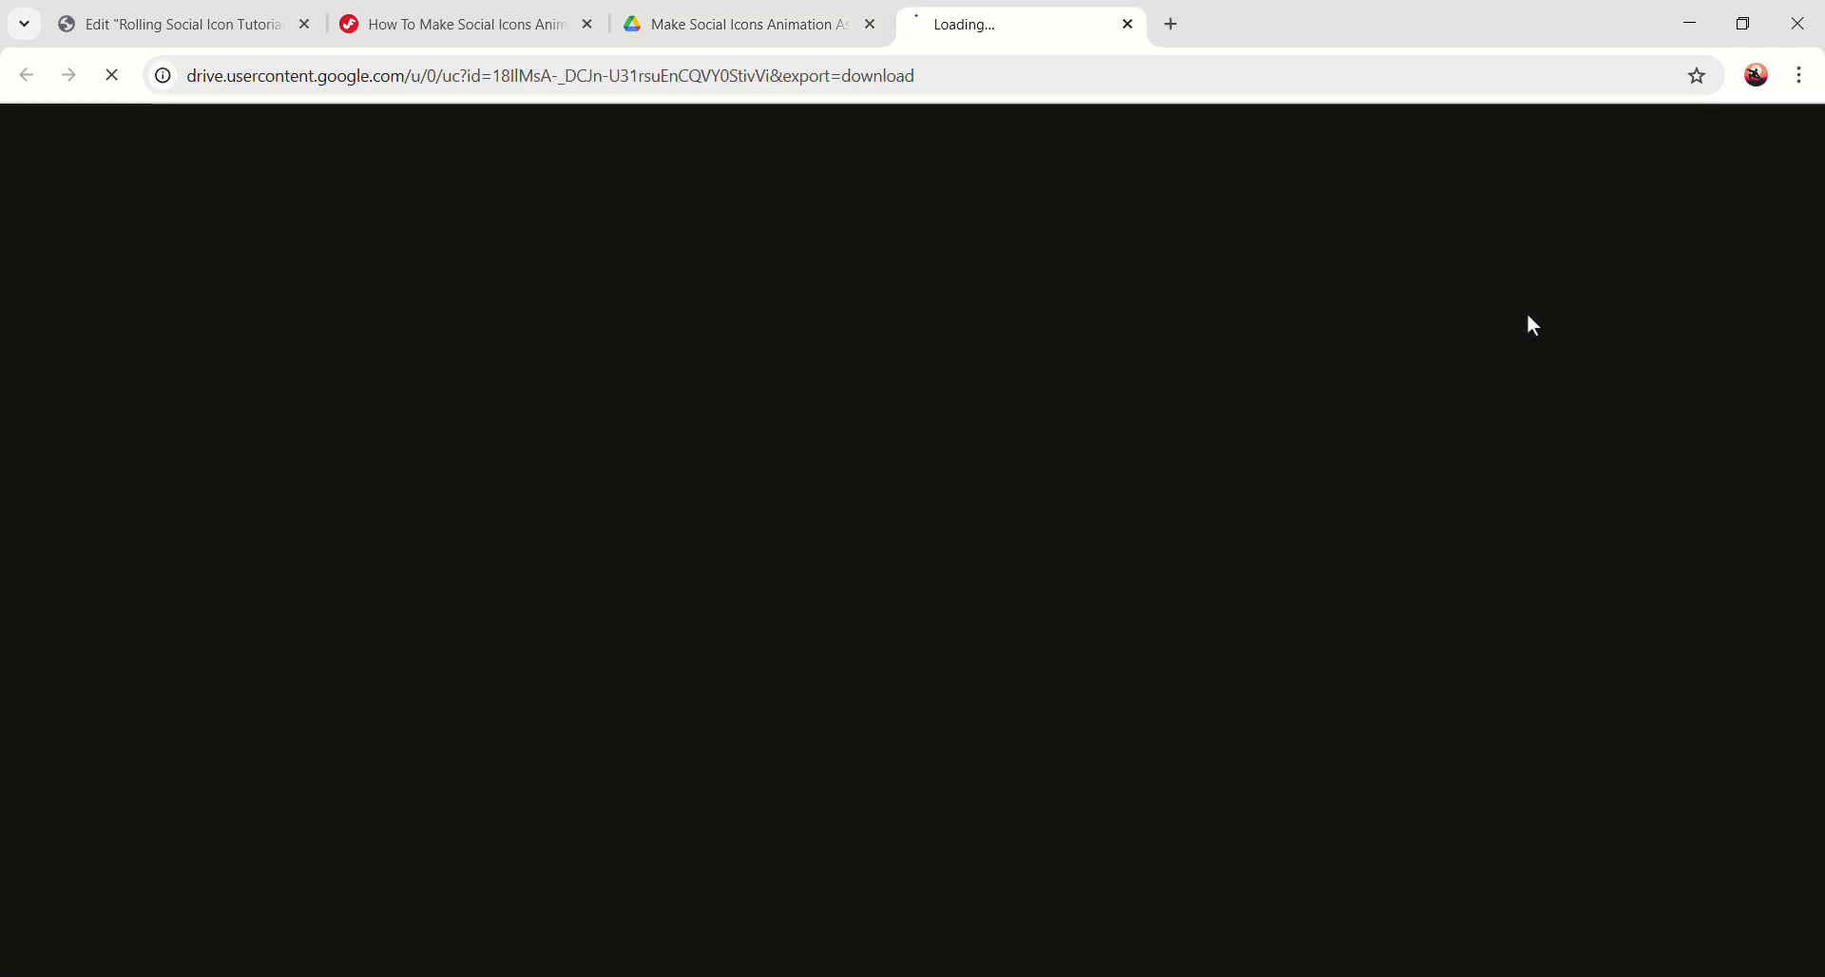
pyautogui.hotkey('ctrl', 'w')
pyautogui.hotkey('ctrl', 'shift', 'Tab')
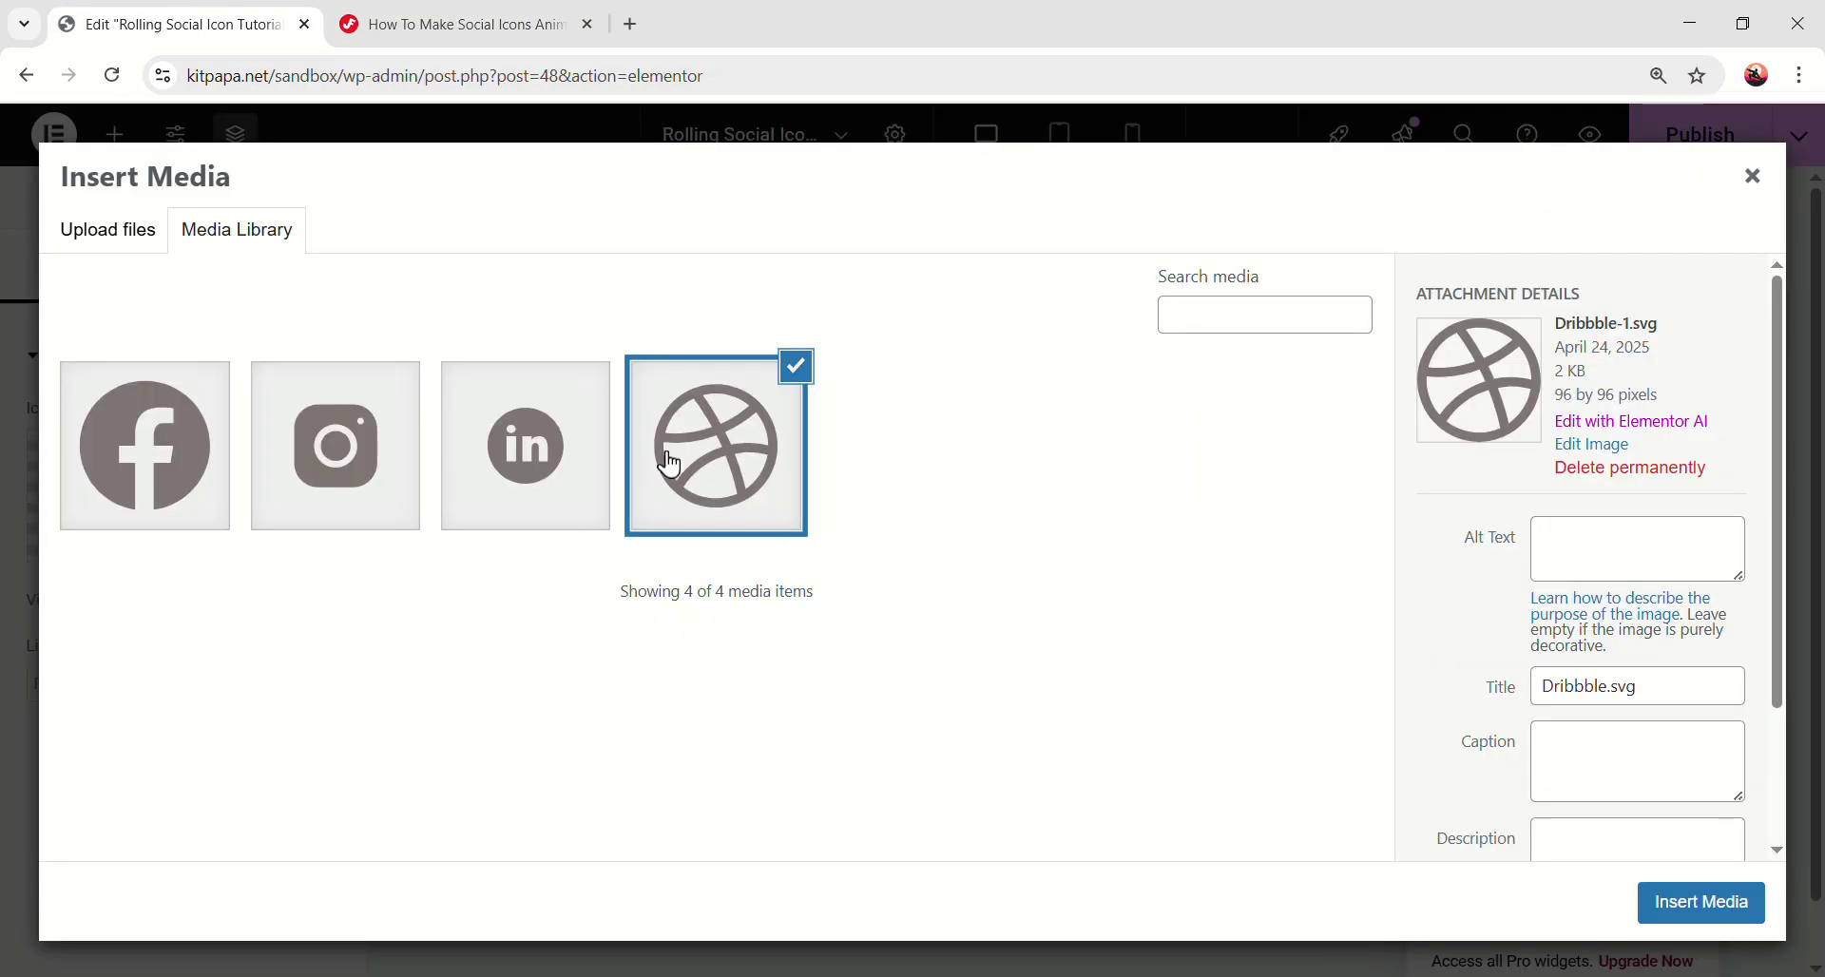
# - Insert Dribbble.svg as the icon, sized 64 px with a -6 px bottom margin
pyautogui.click(1681, 906)
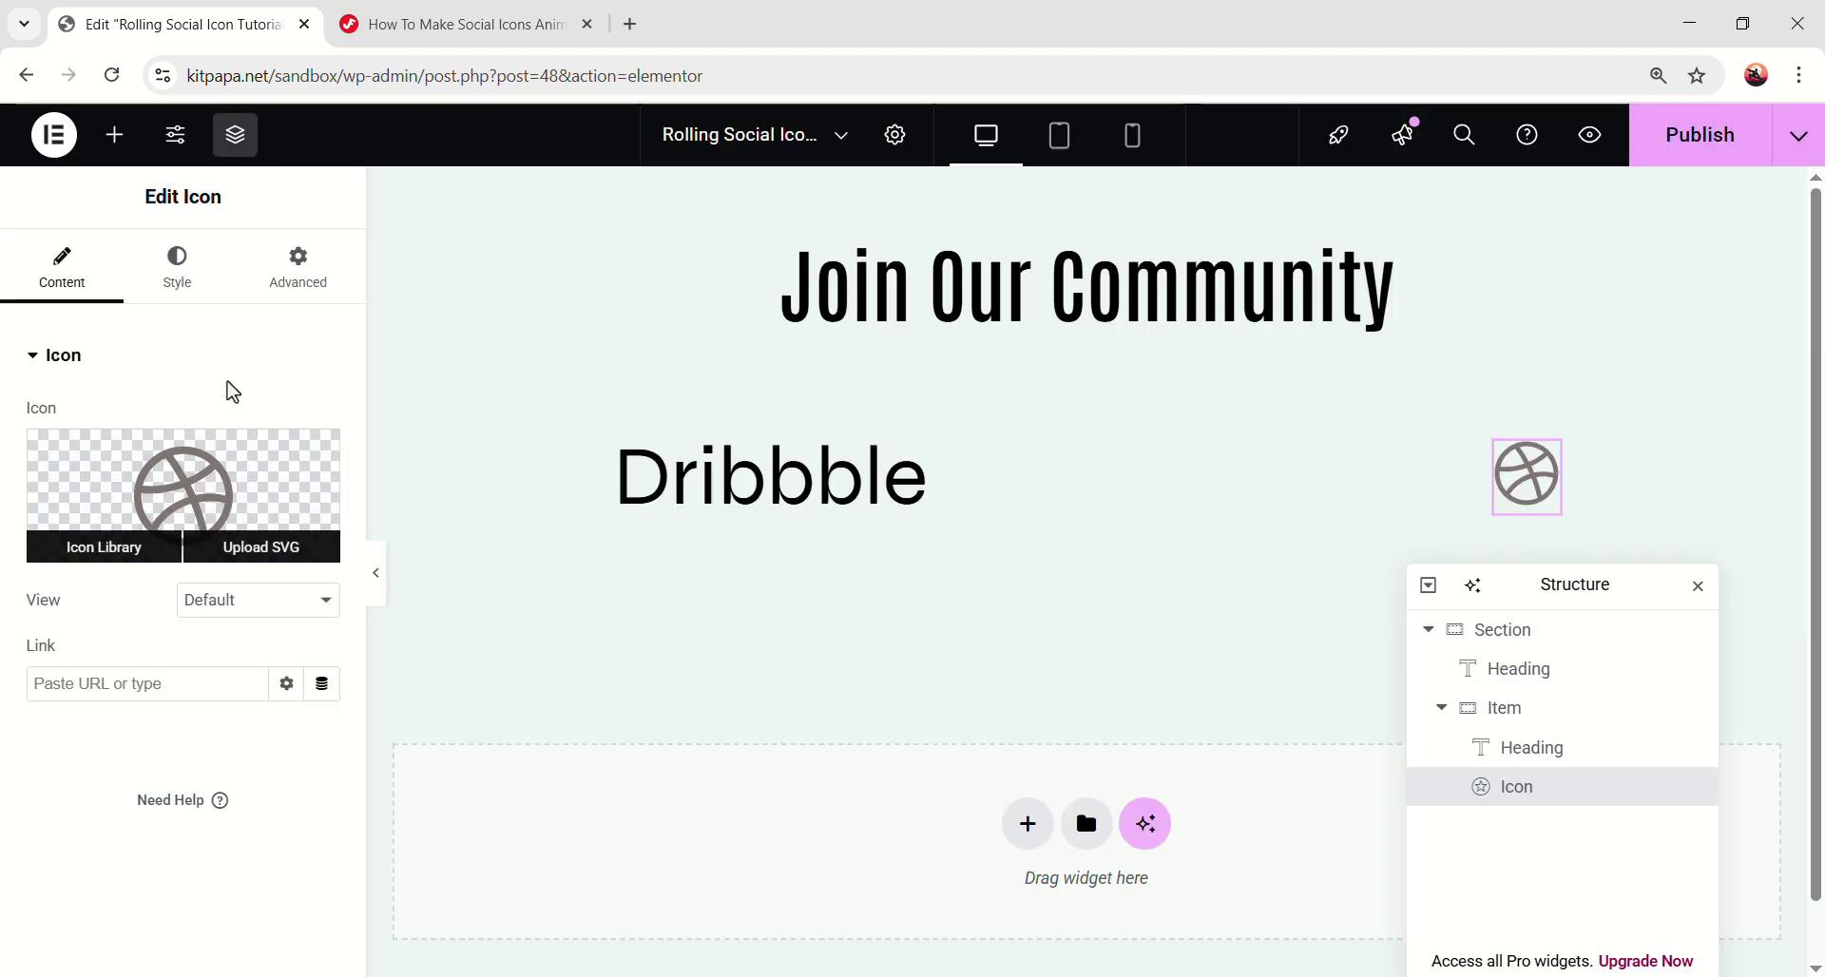
pyautogui.click(202, 285)
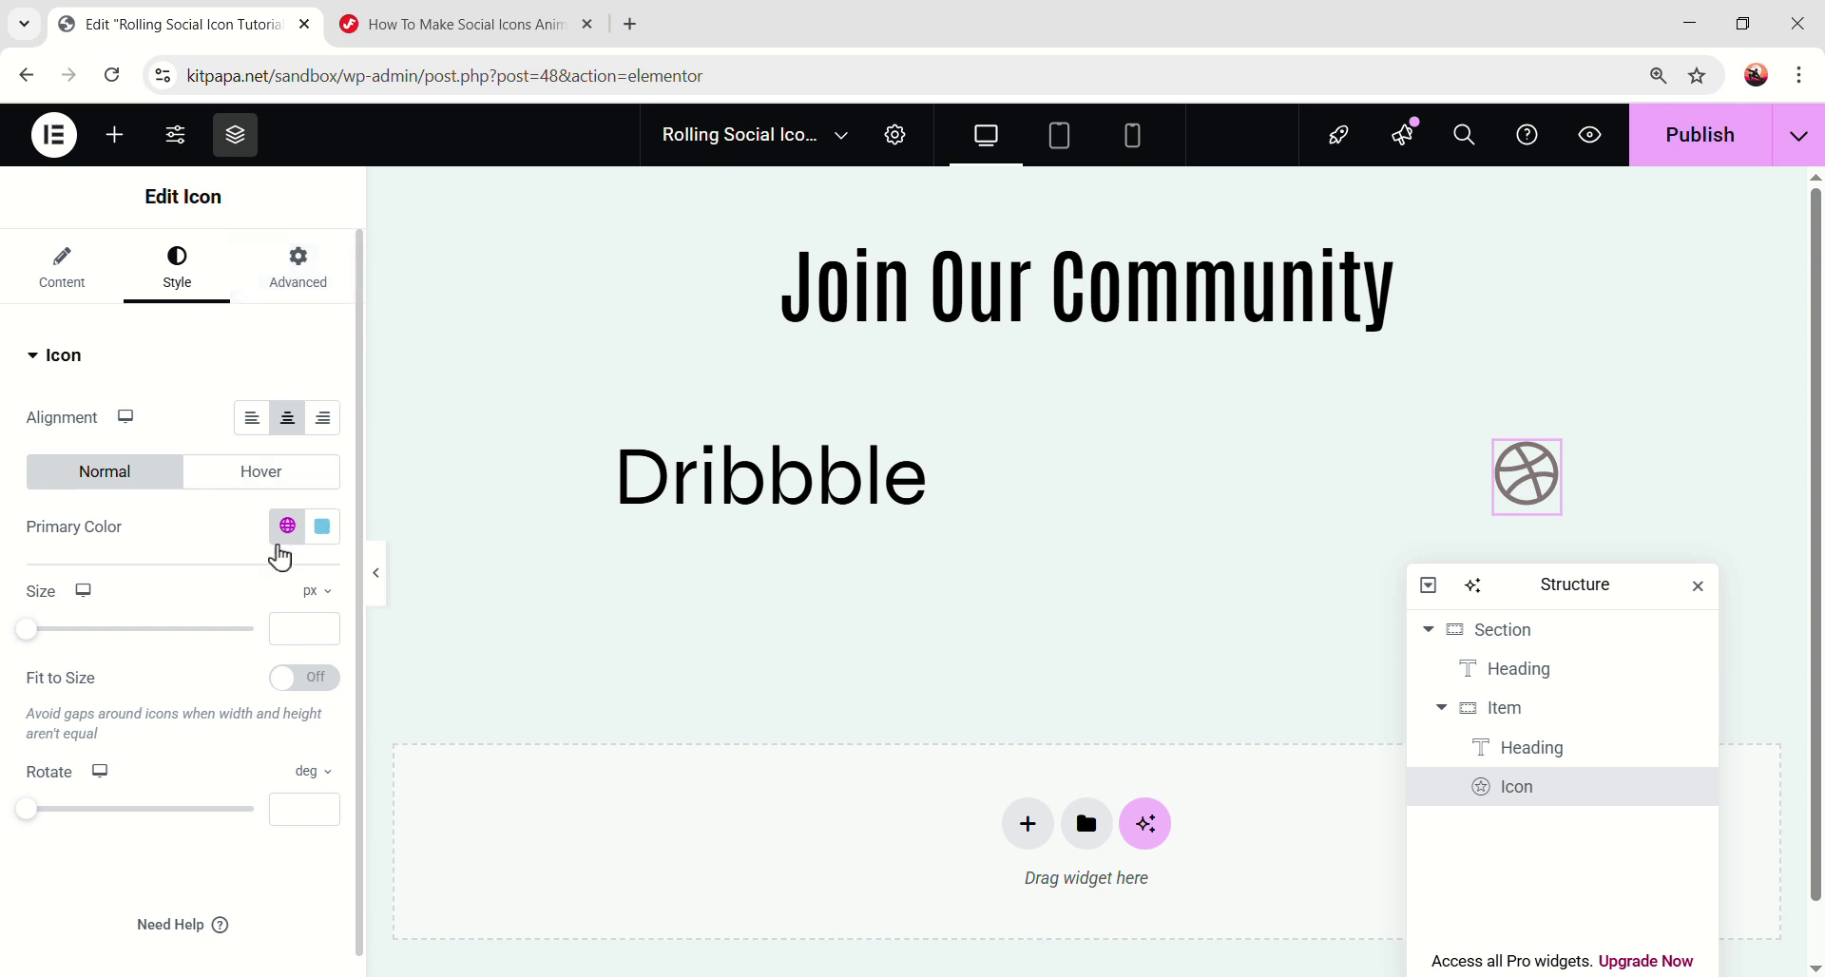
pyautogui.click(310, 638)
pyautogui.write('64')
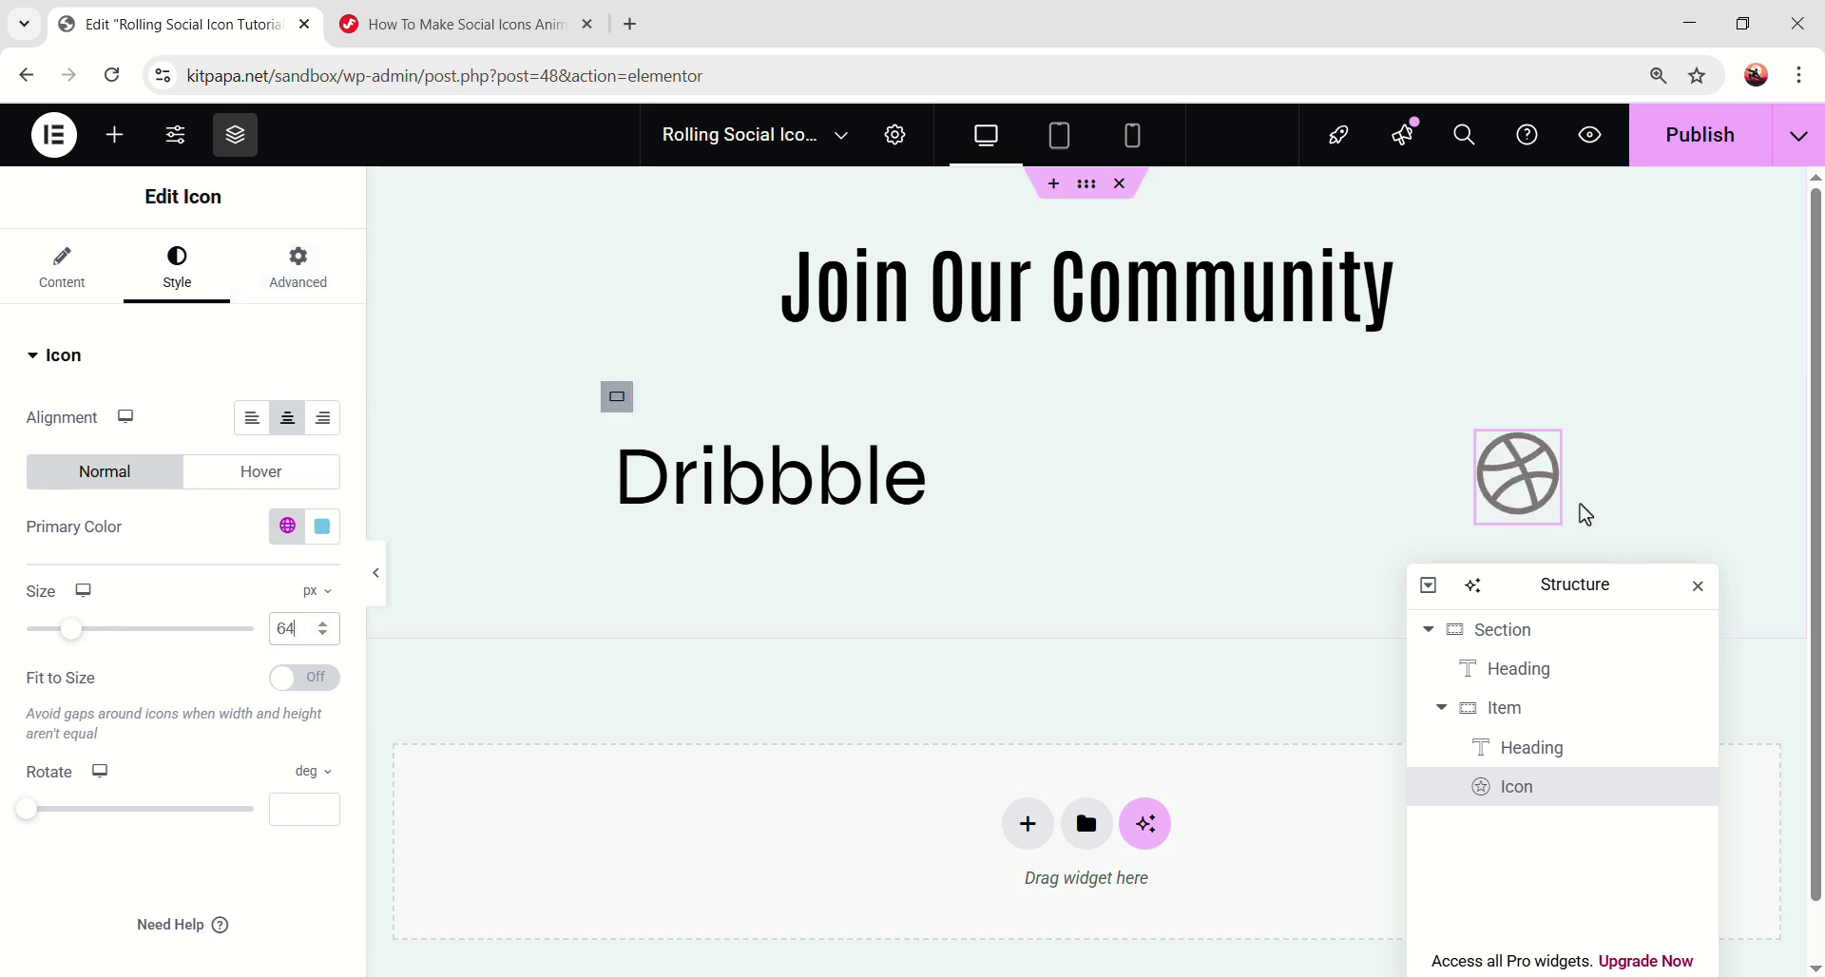
pyautogui.click(318, 299)
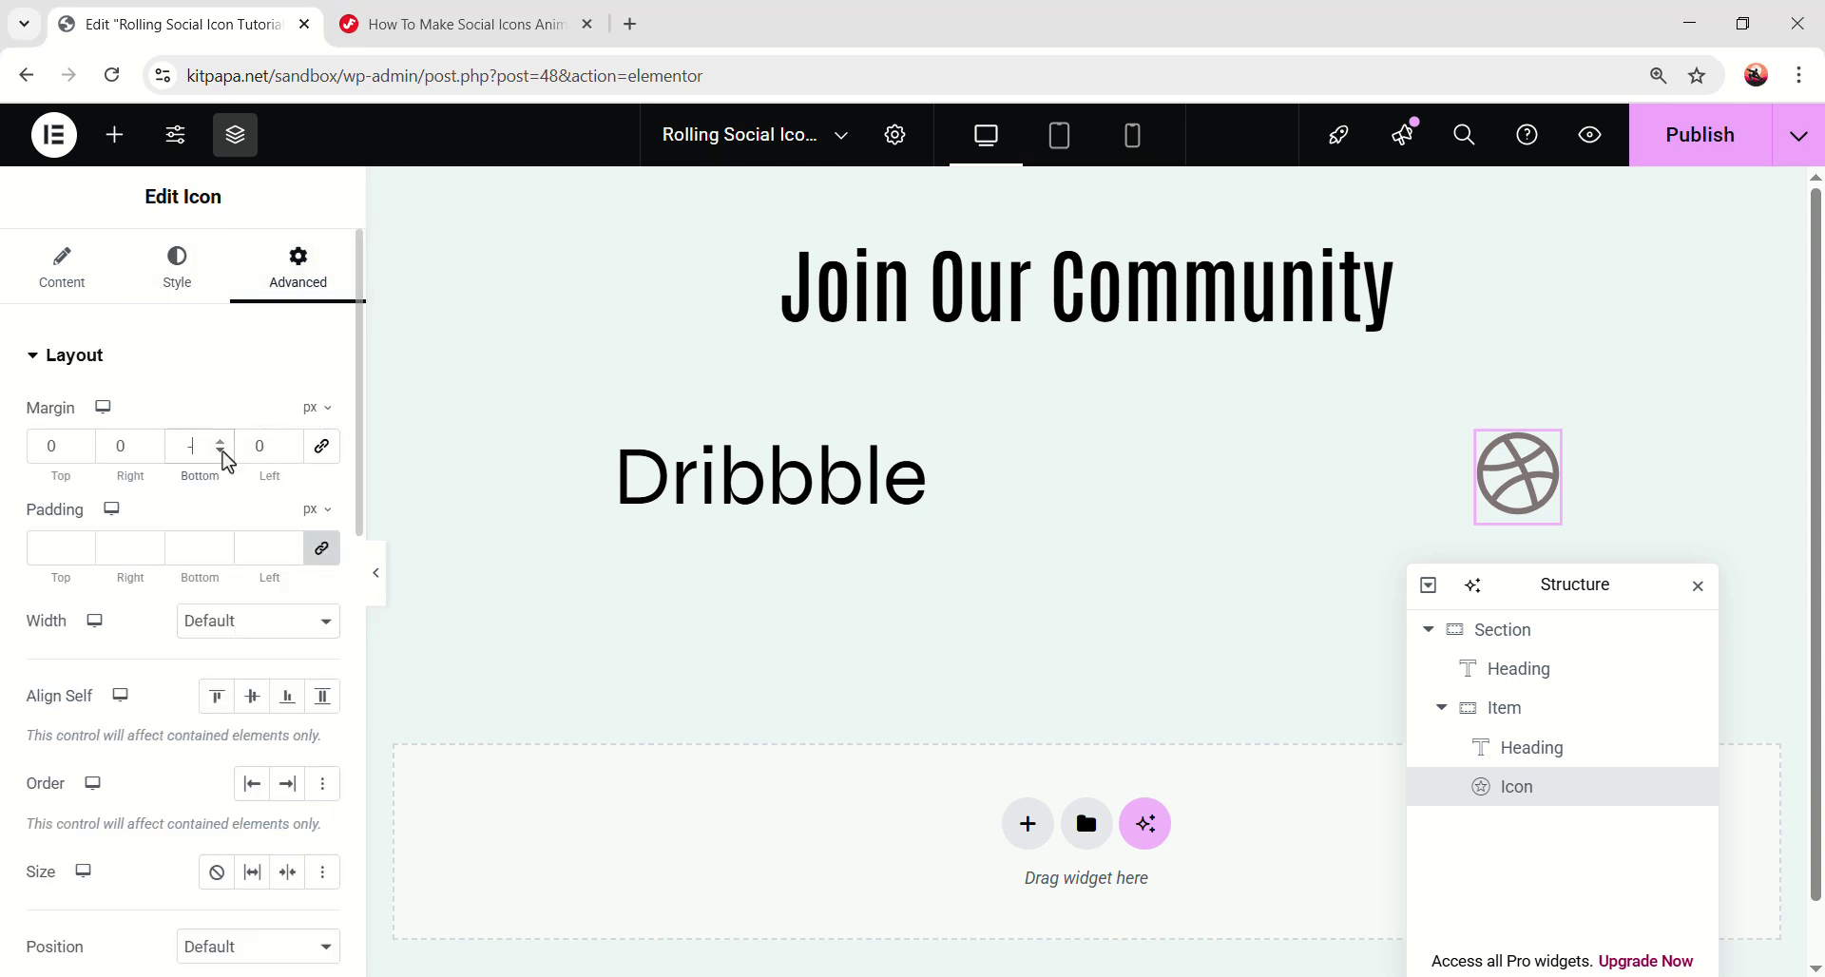
pyautogui.write('-6')
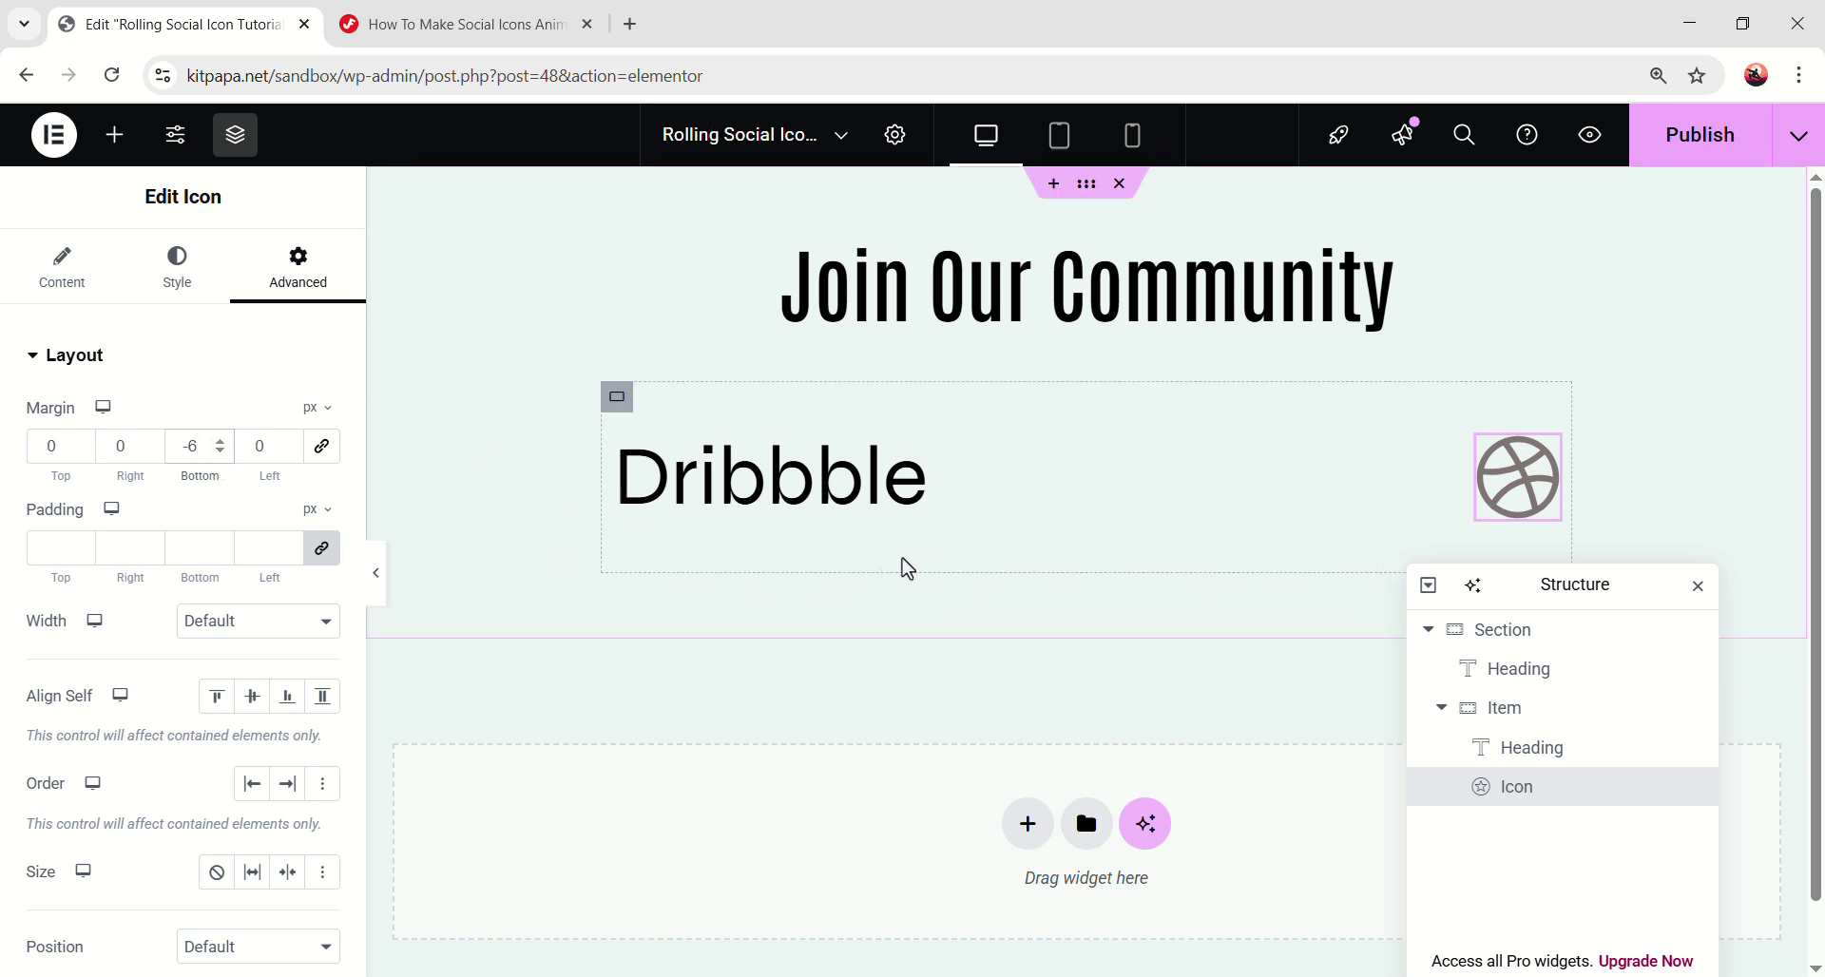
pyautogui.click(1497, 709)
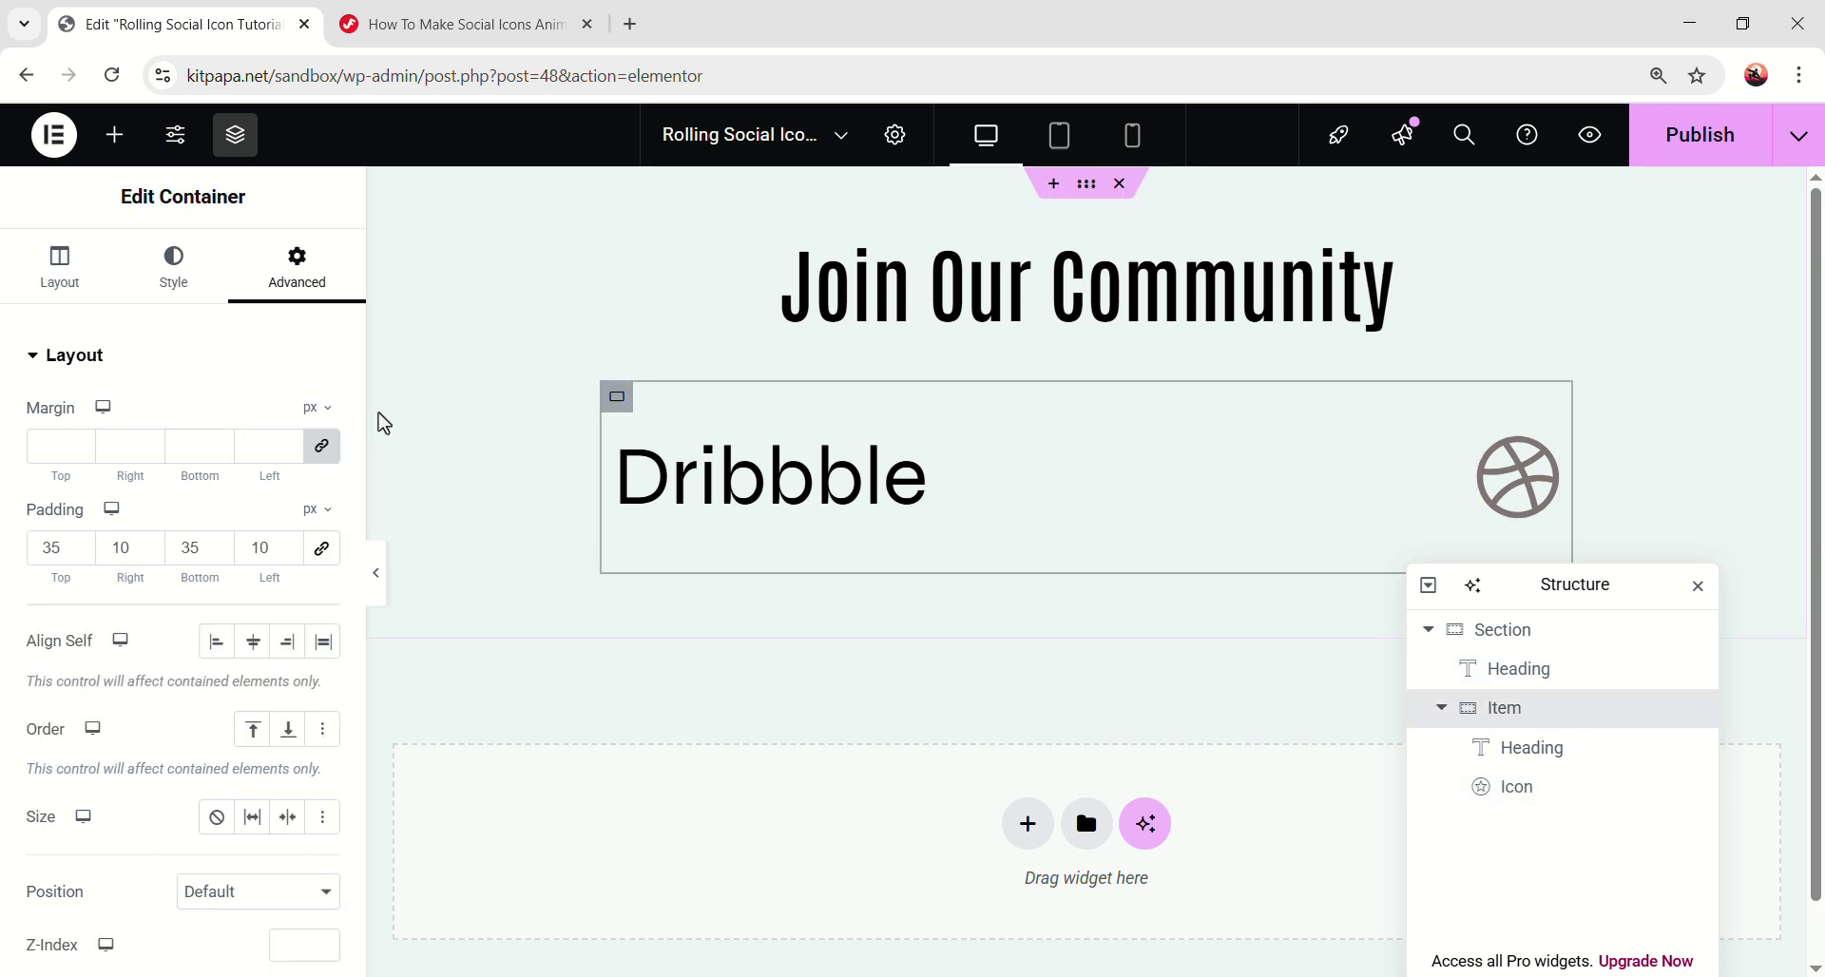
# - Give the Item container a solid black 1 px bottom border, then preview it
pyautogui.click(183, 286)
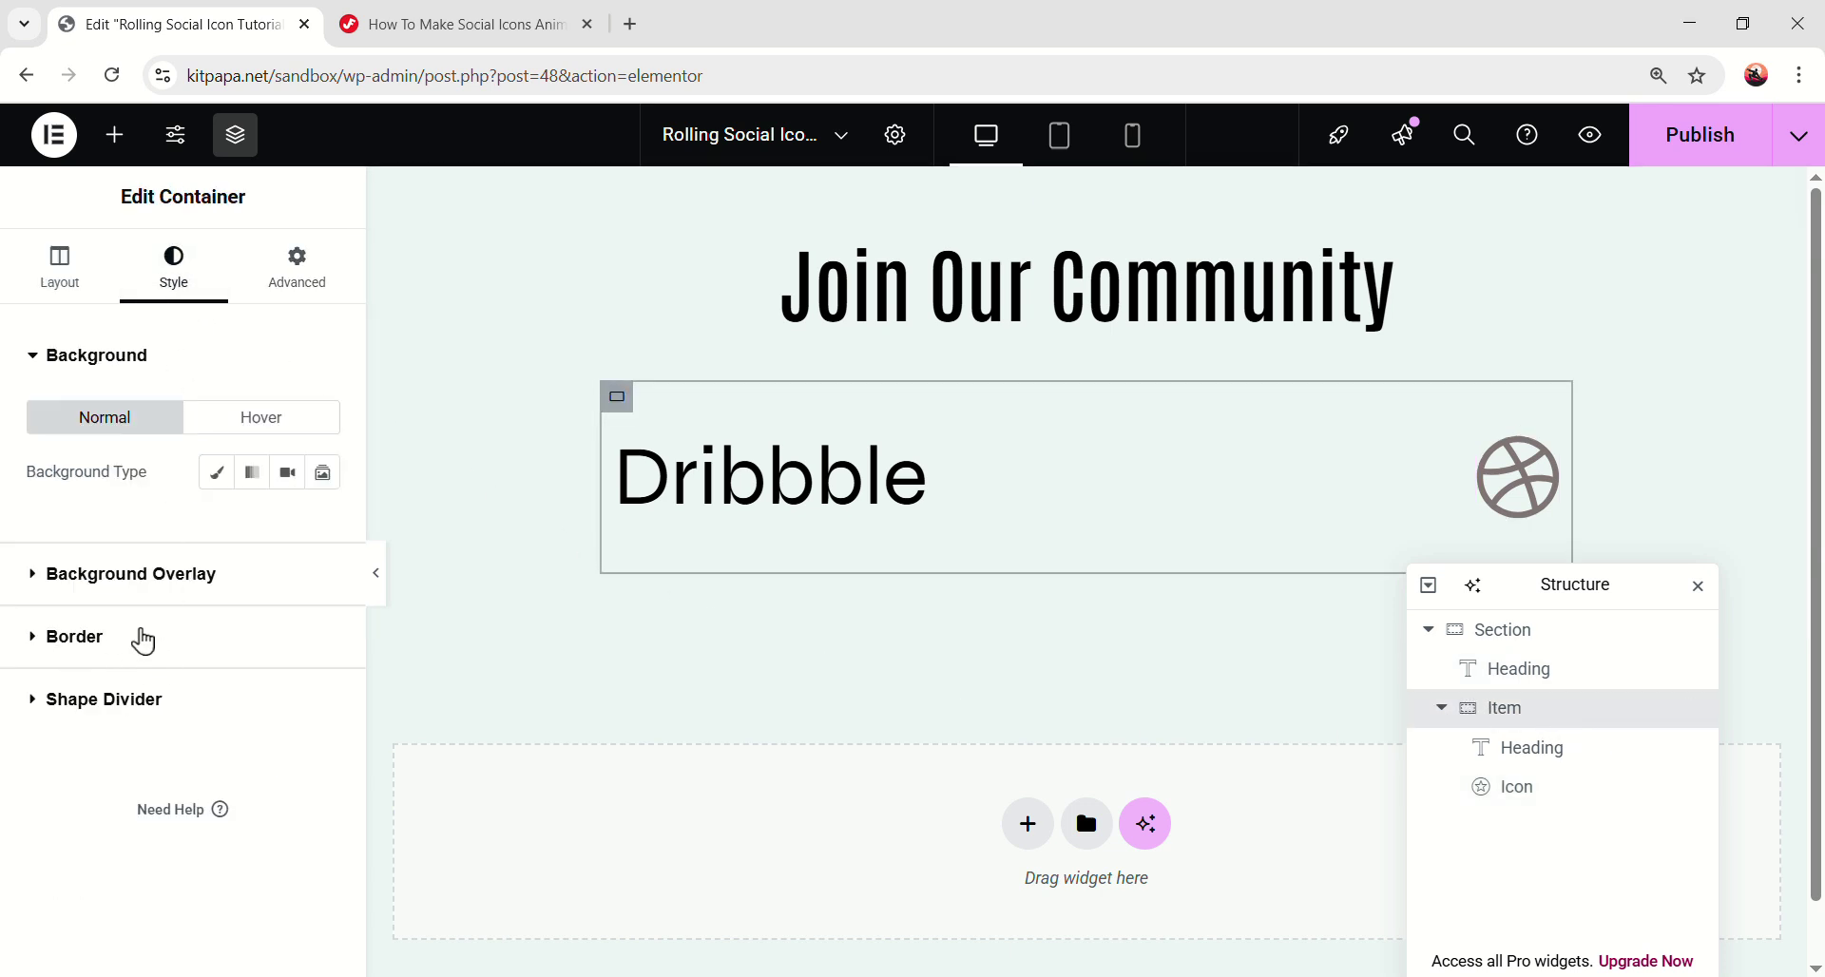
pyautogui.click(142, 642)
pyautogui.click(216, 599)
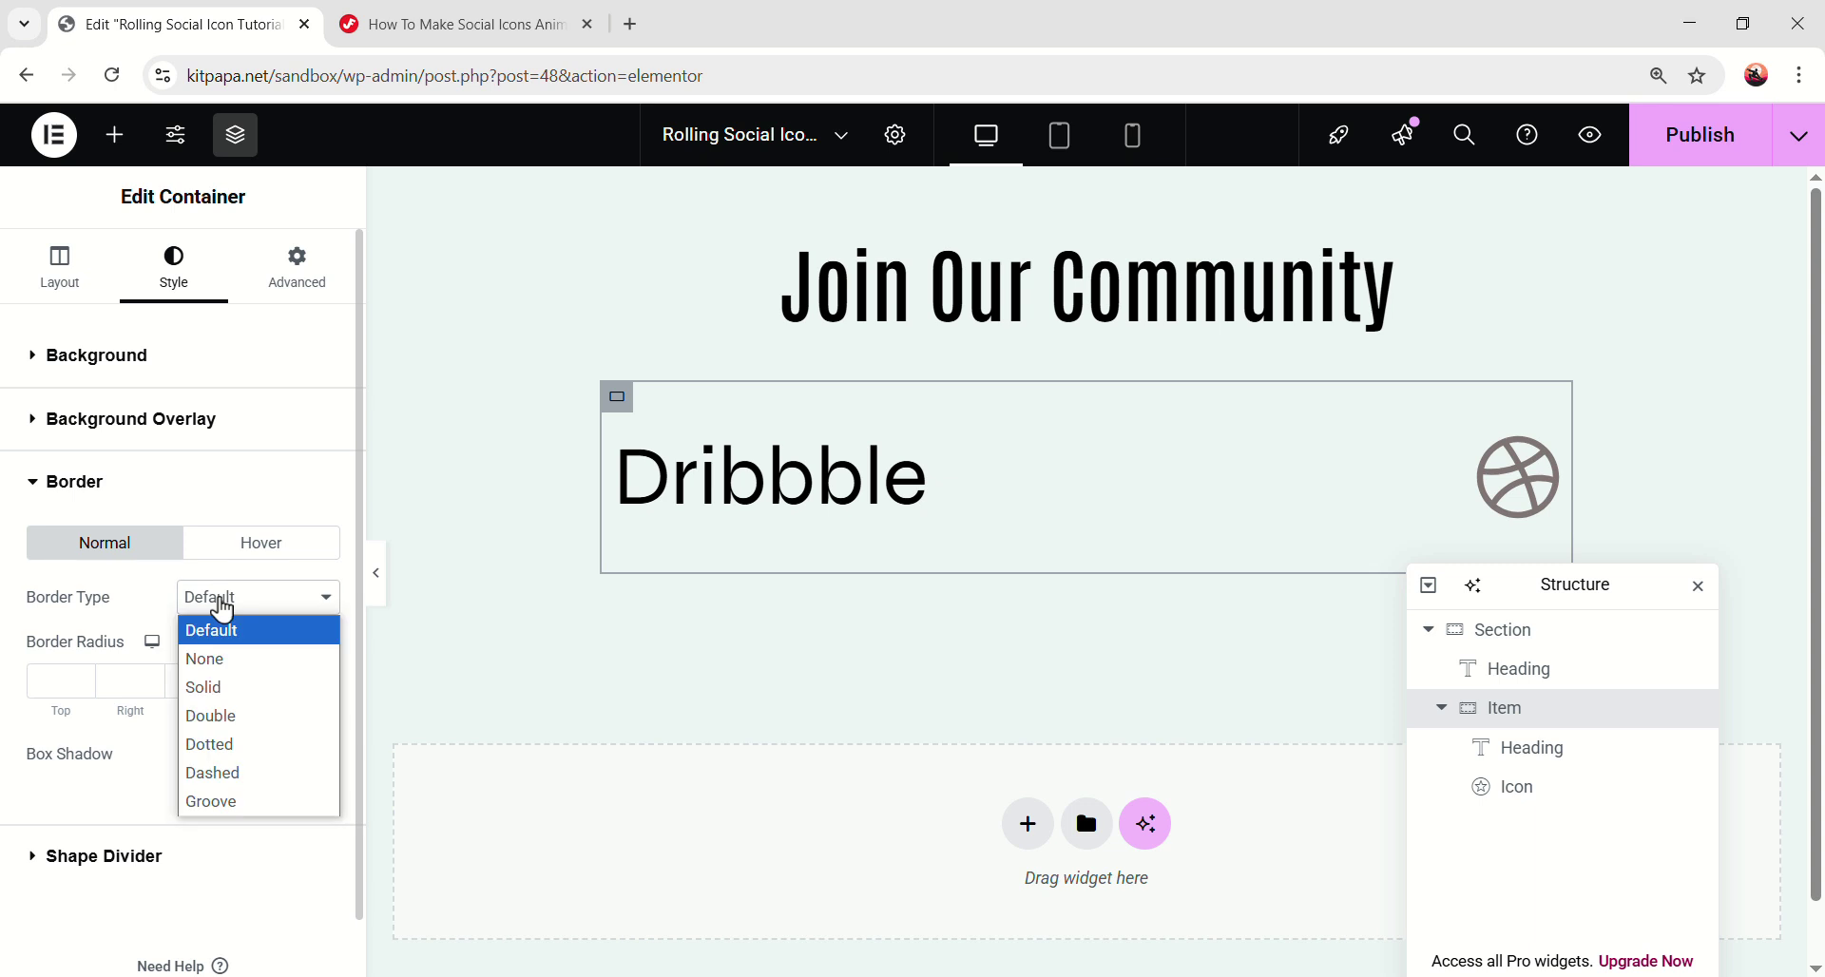
pyautogui.click(228, 688)
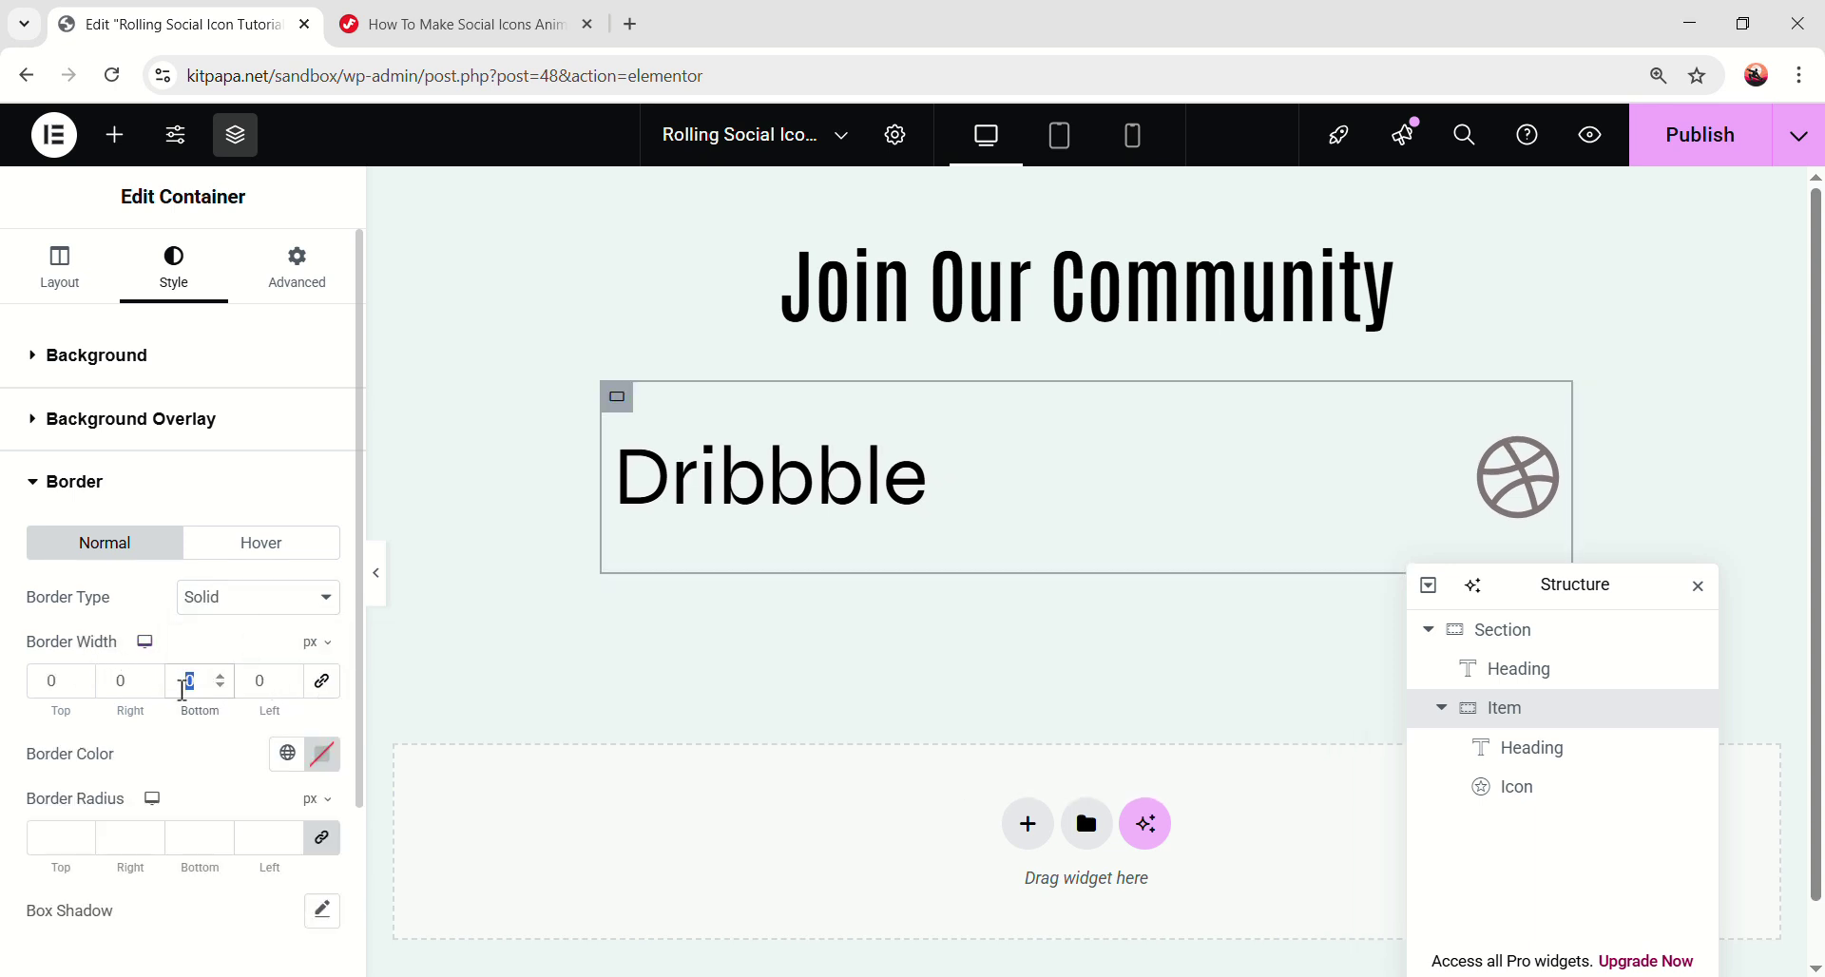
pyautogui.write('1')
pyautogui.click(324, 761)
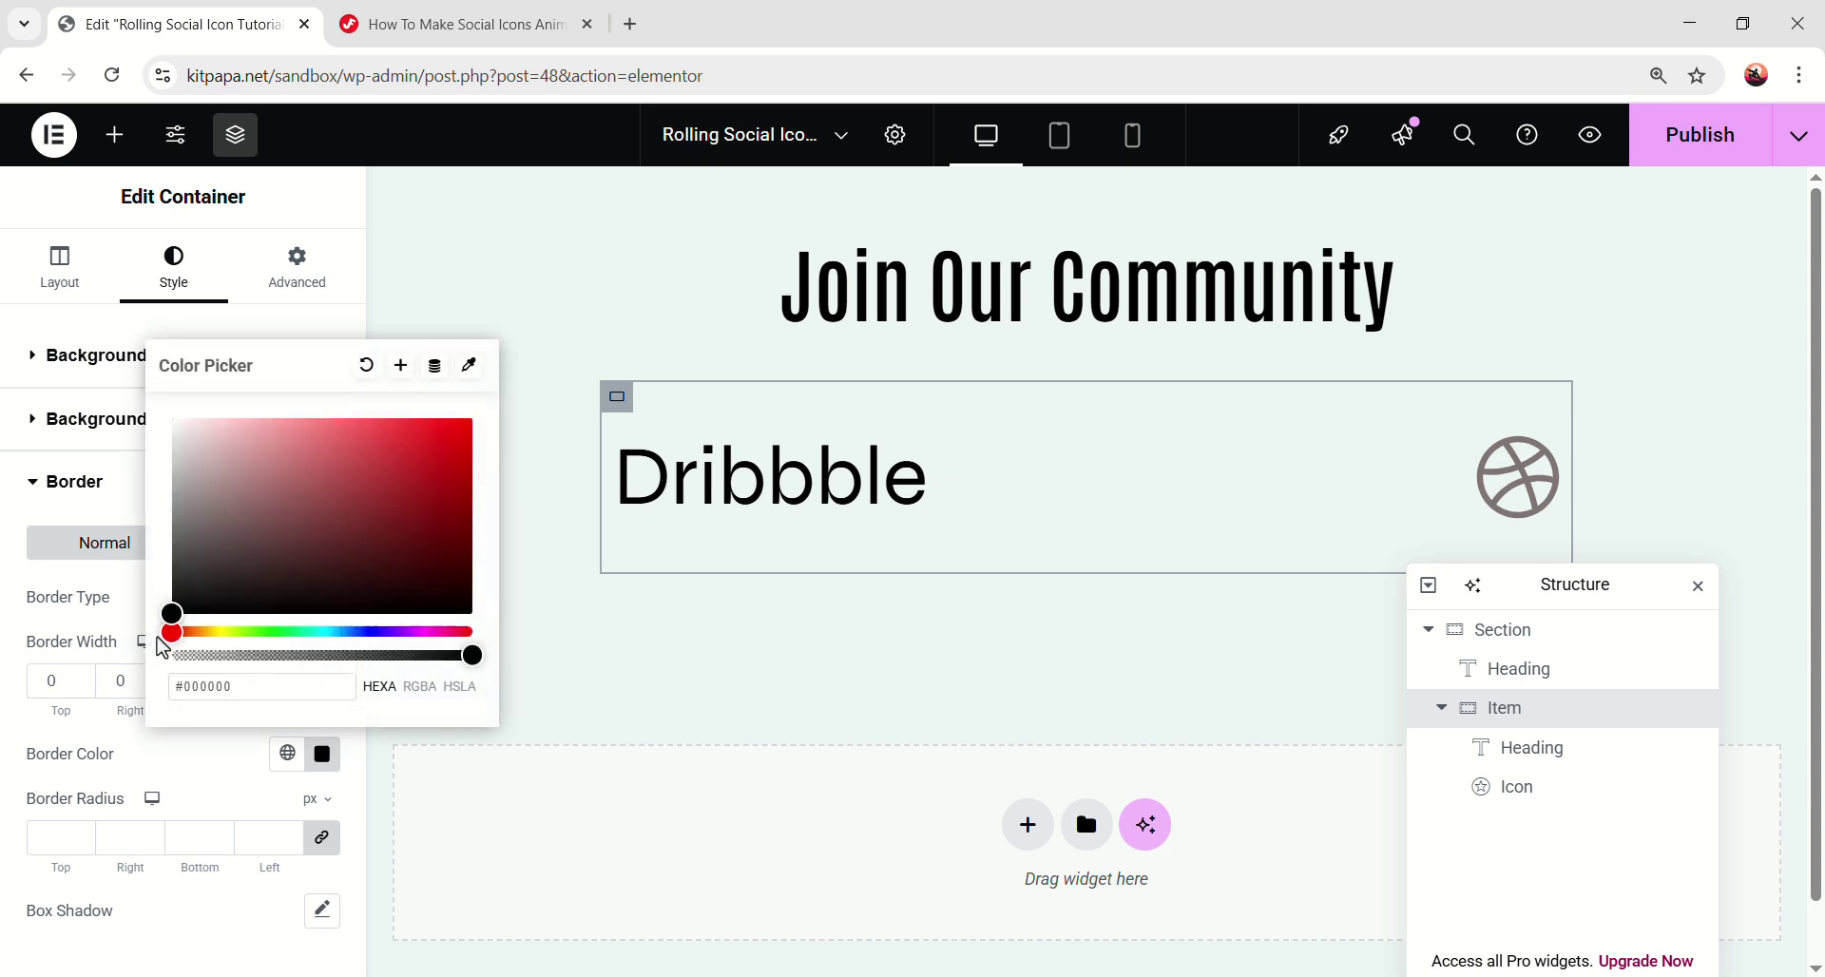
pyautogui.click(32, 737)
pyautogui.click(370, 574)
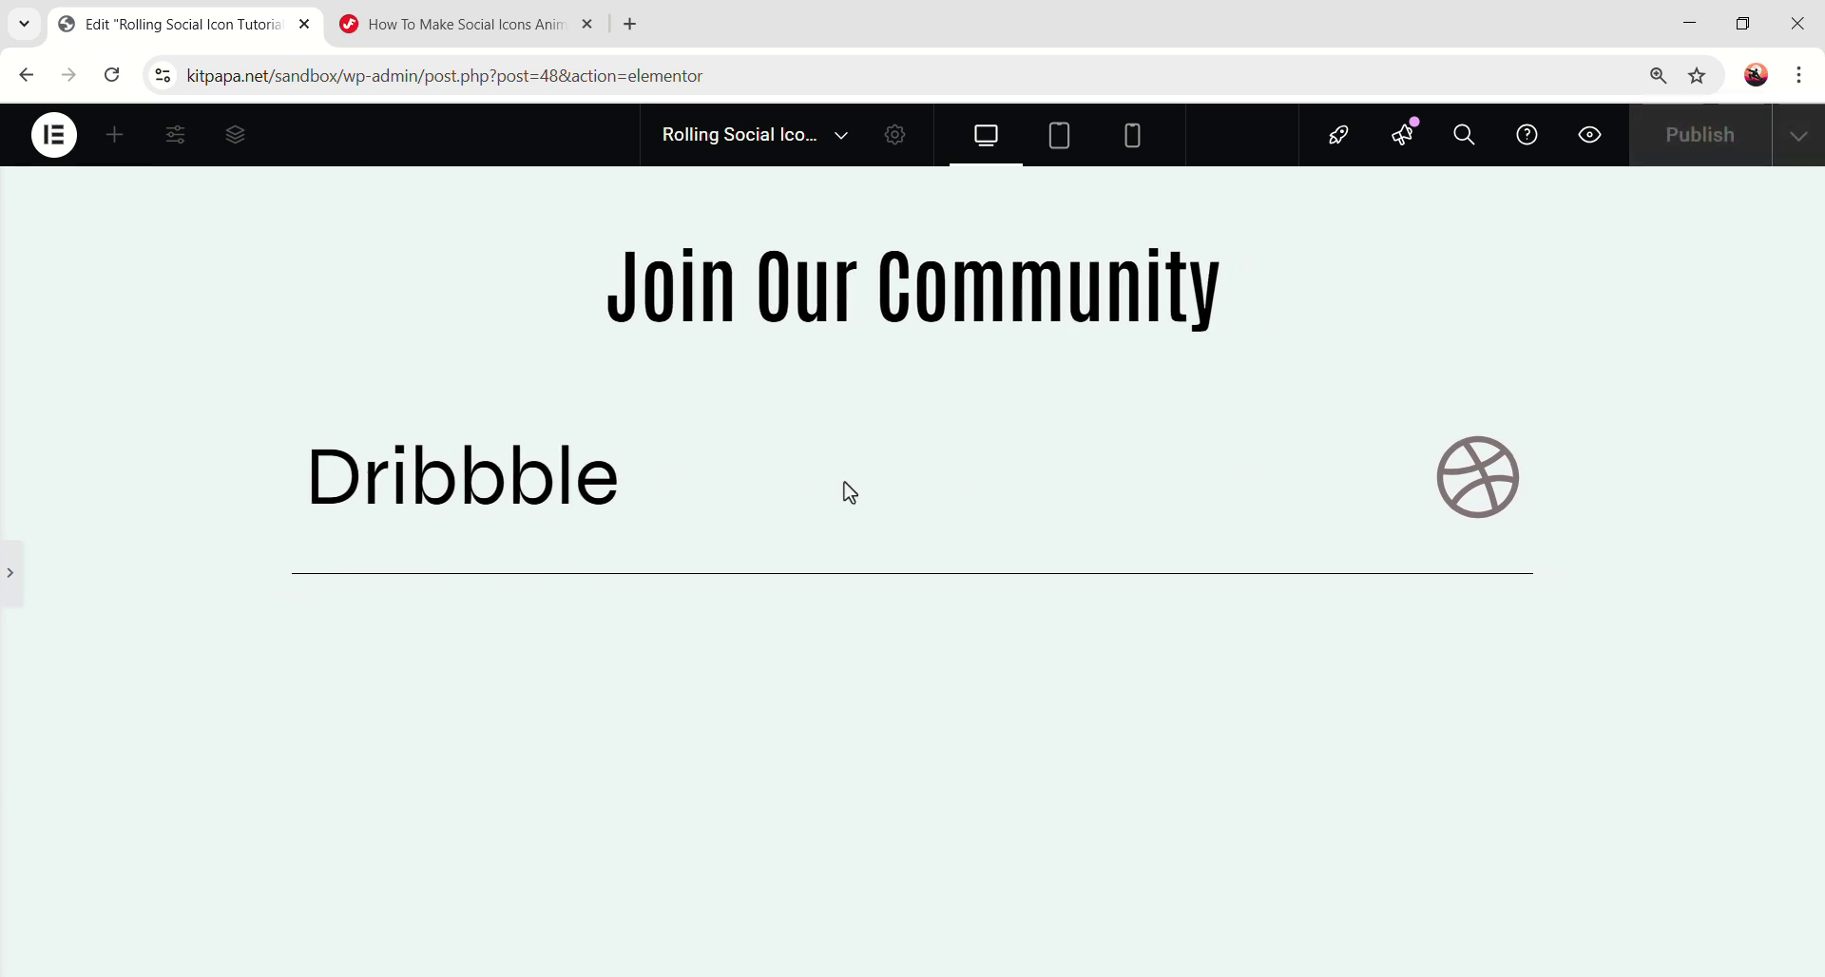
pyautogui.click(10, 582)
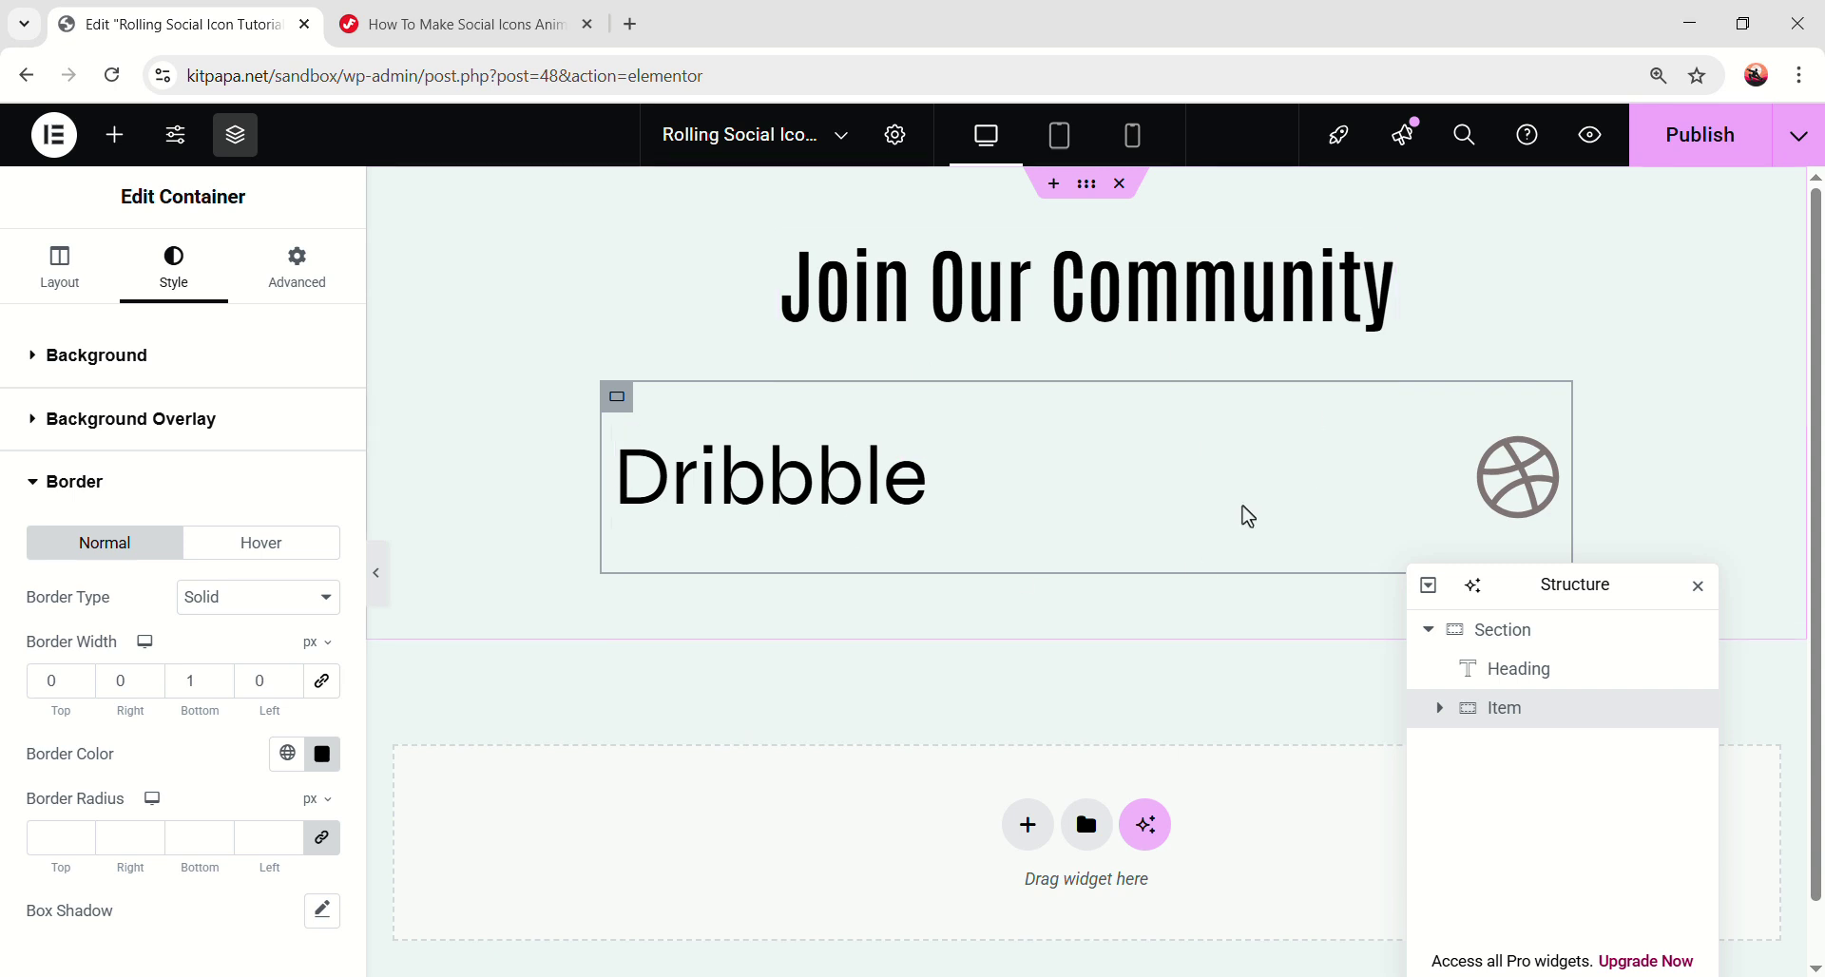
# - In tablet view, set the Item container width to 100%
pyautogui.click(1059, 135)
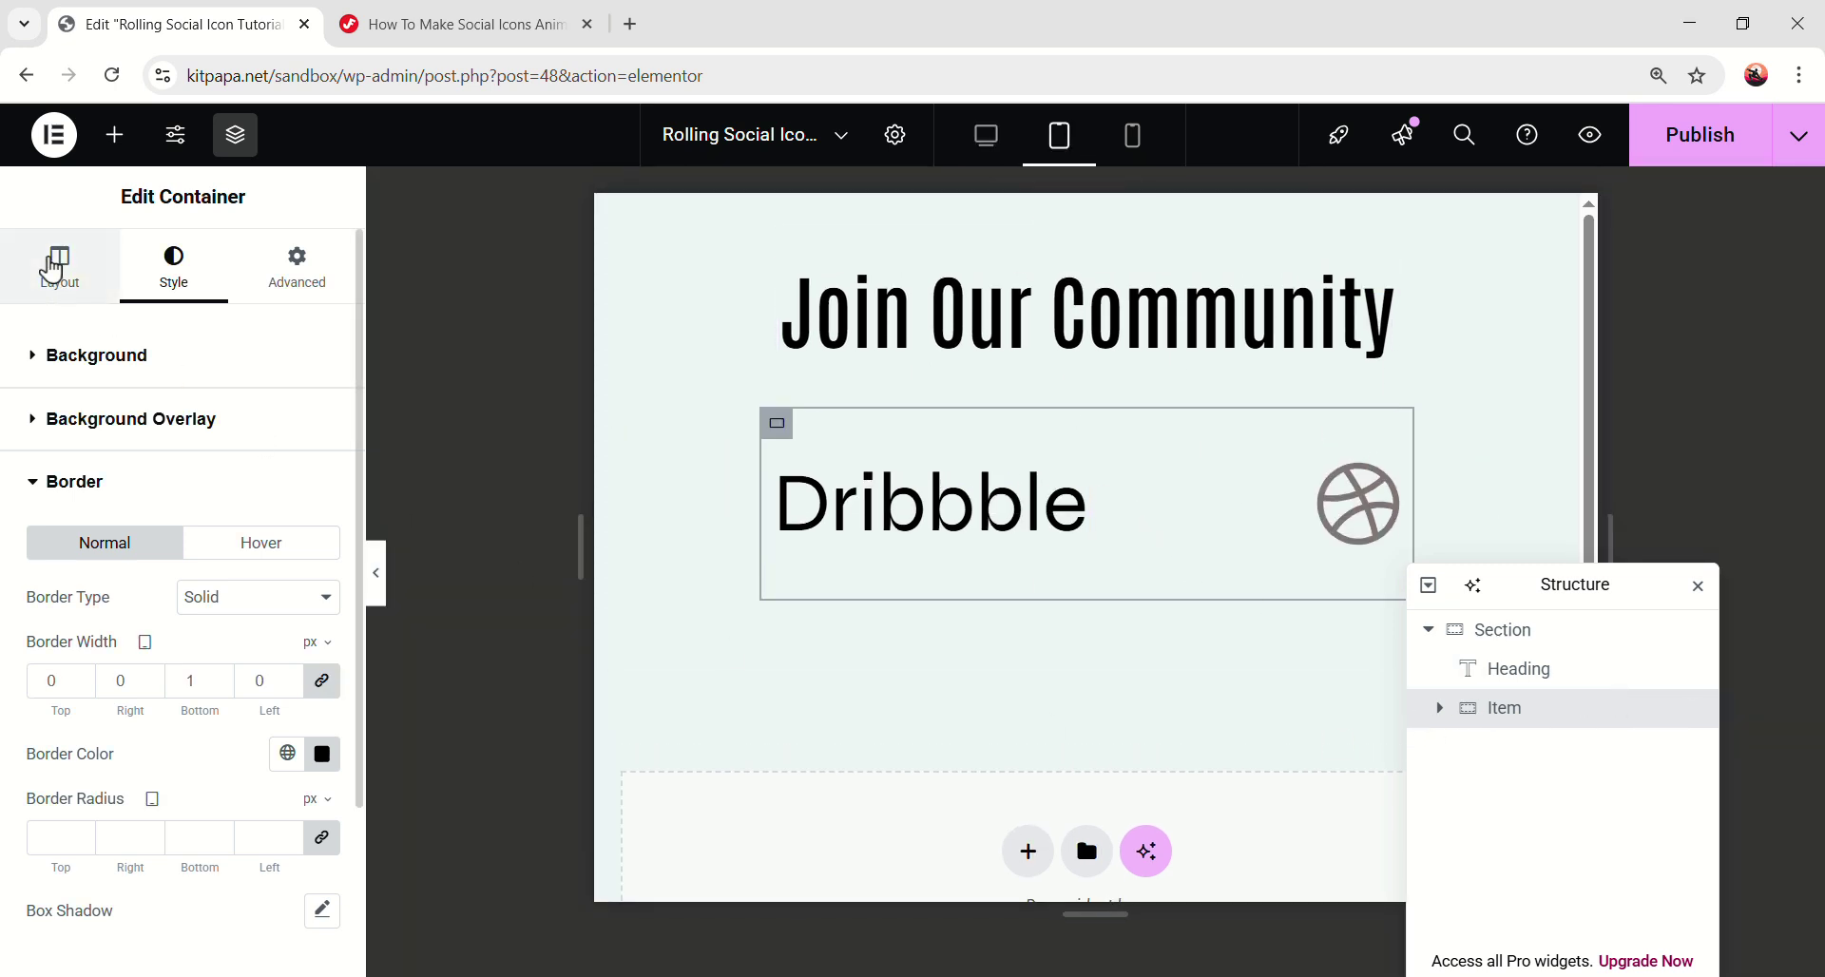
pyautogui.click(303, 576)
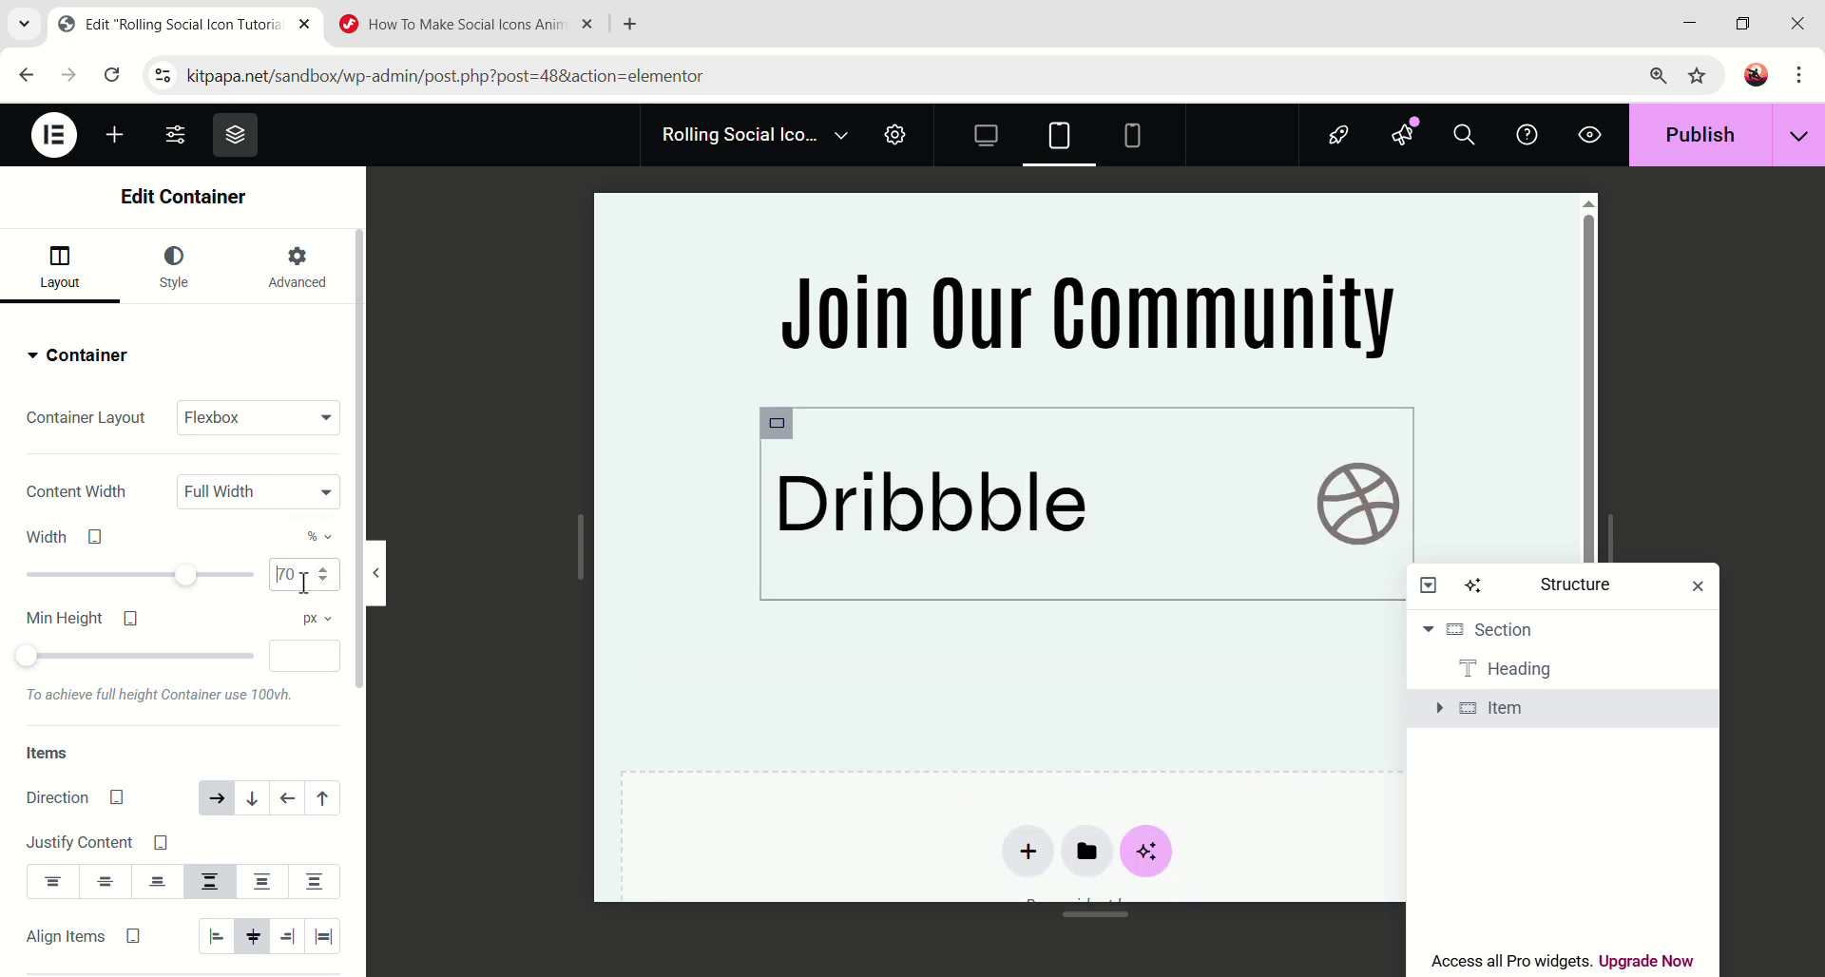
pyautogui.write('100')
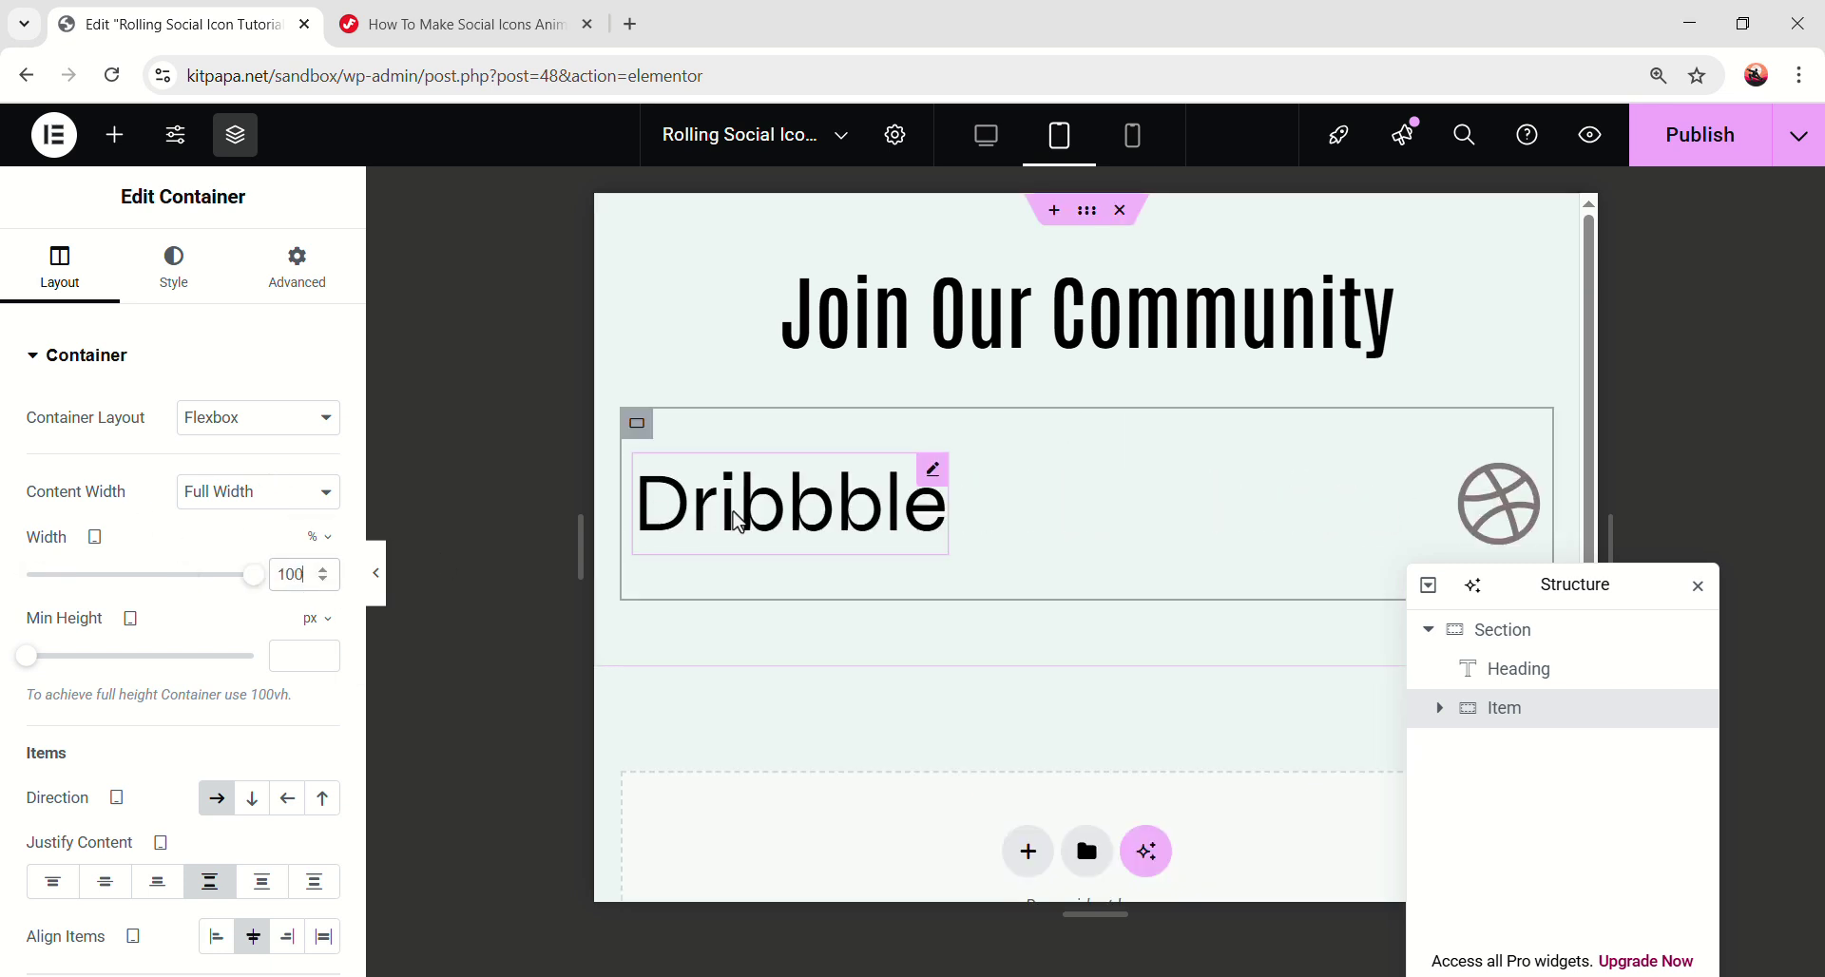
# - On tablet, set the Dribbble label to 56 px with 67 px line height, then preview mobile
pyautogui.click(925, 494)
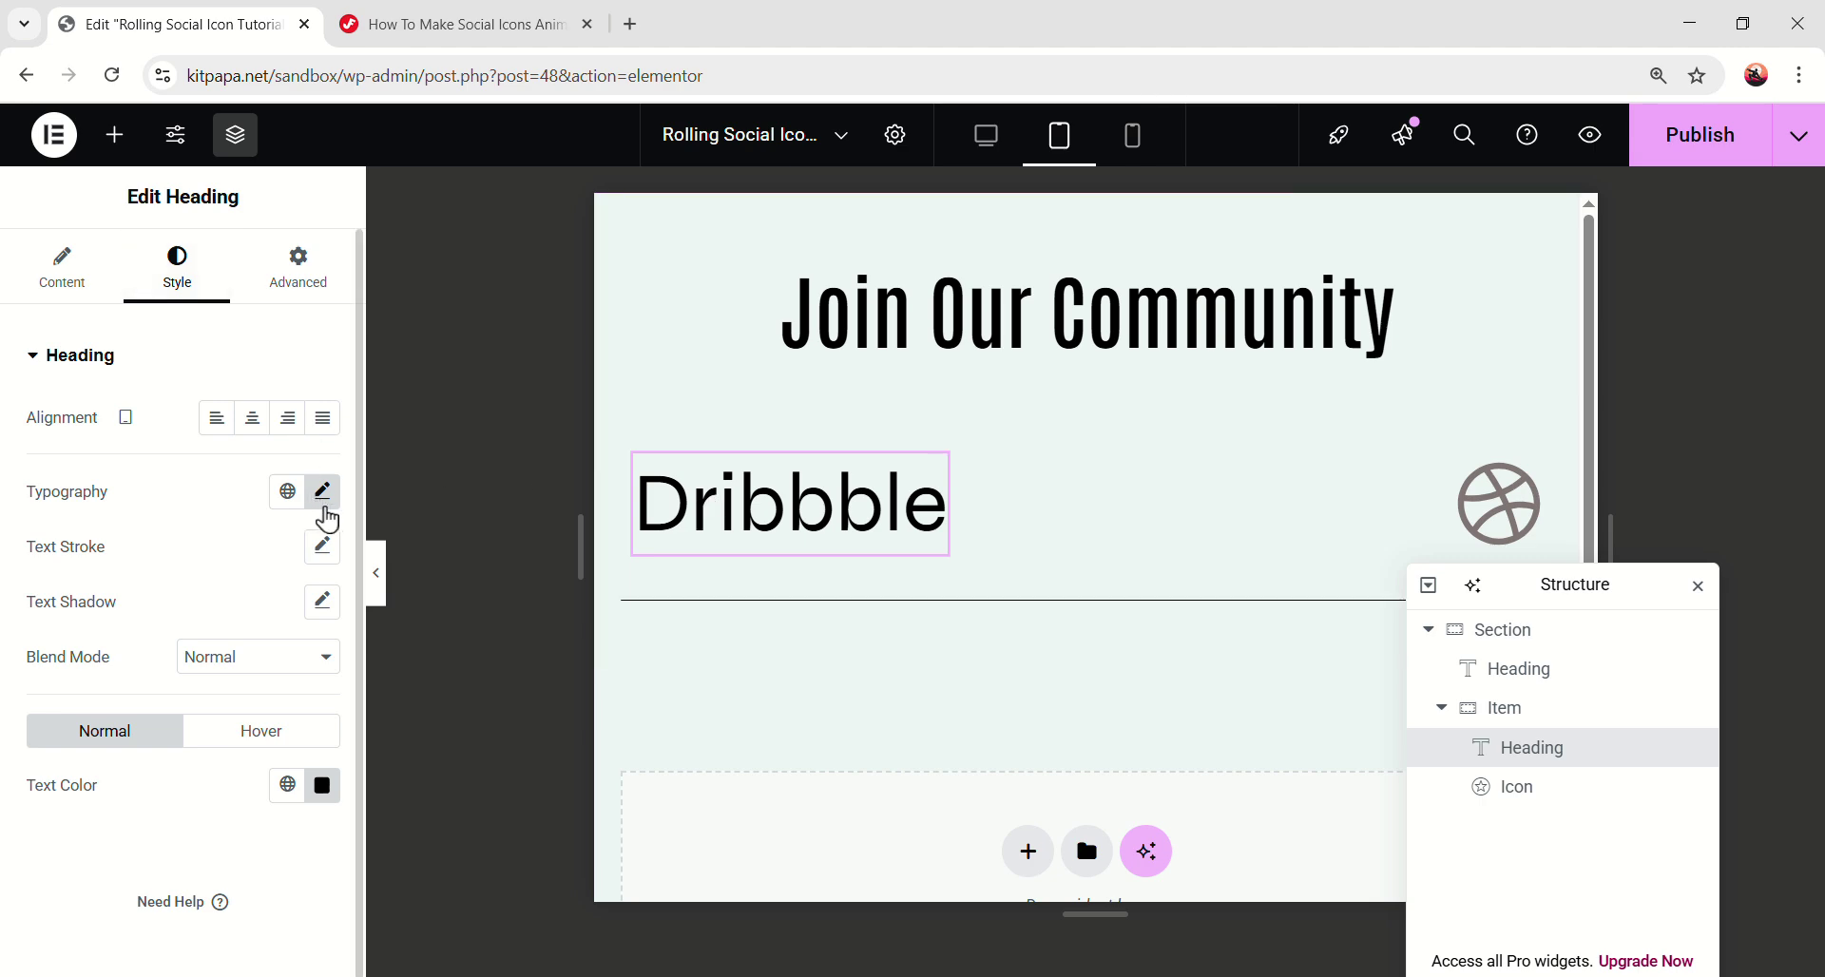
pyautogui.click(322, 492)
pyautogui.doubleClick(277, 686)
pyautogui.write('56')
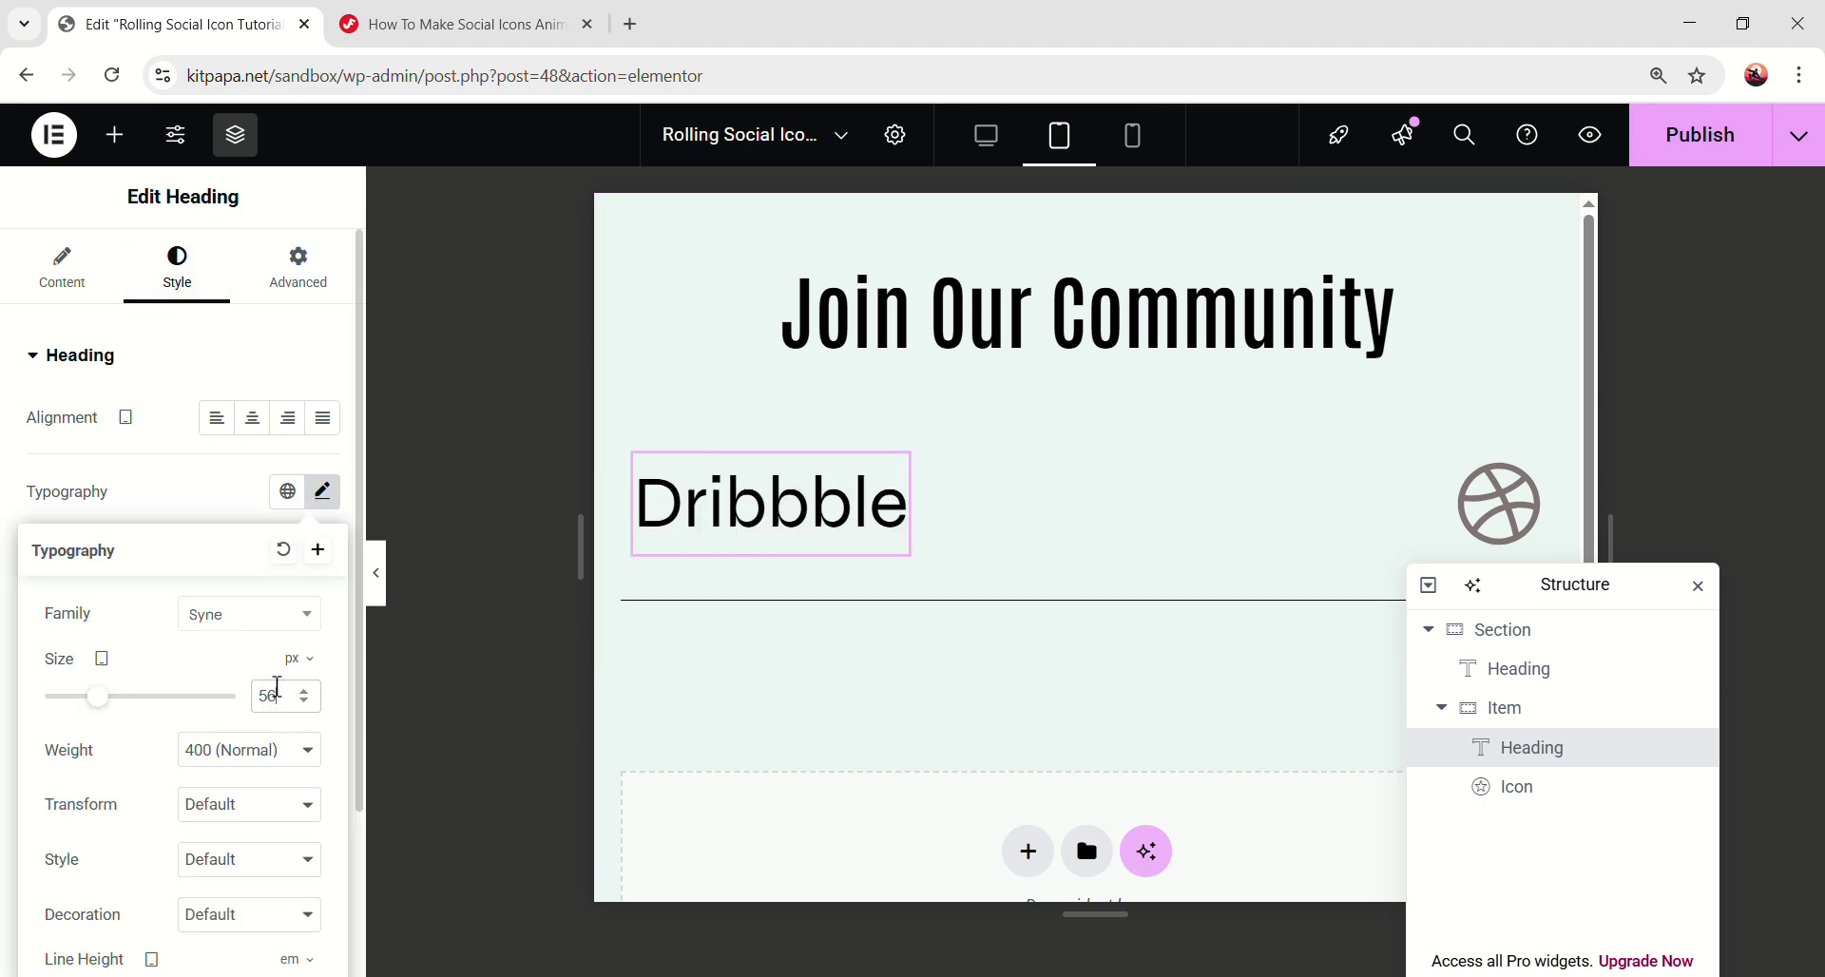
pyautogui.scroll(-1, 267, 846)
pyautogui.click(282, 840)
pyautogui.scroll(-1, 280, 808)
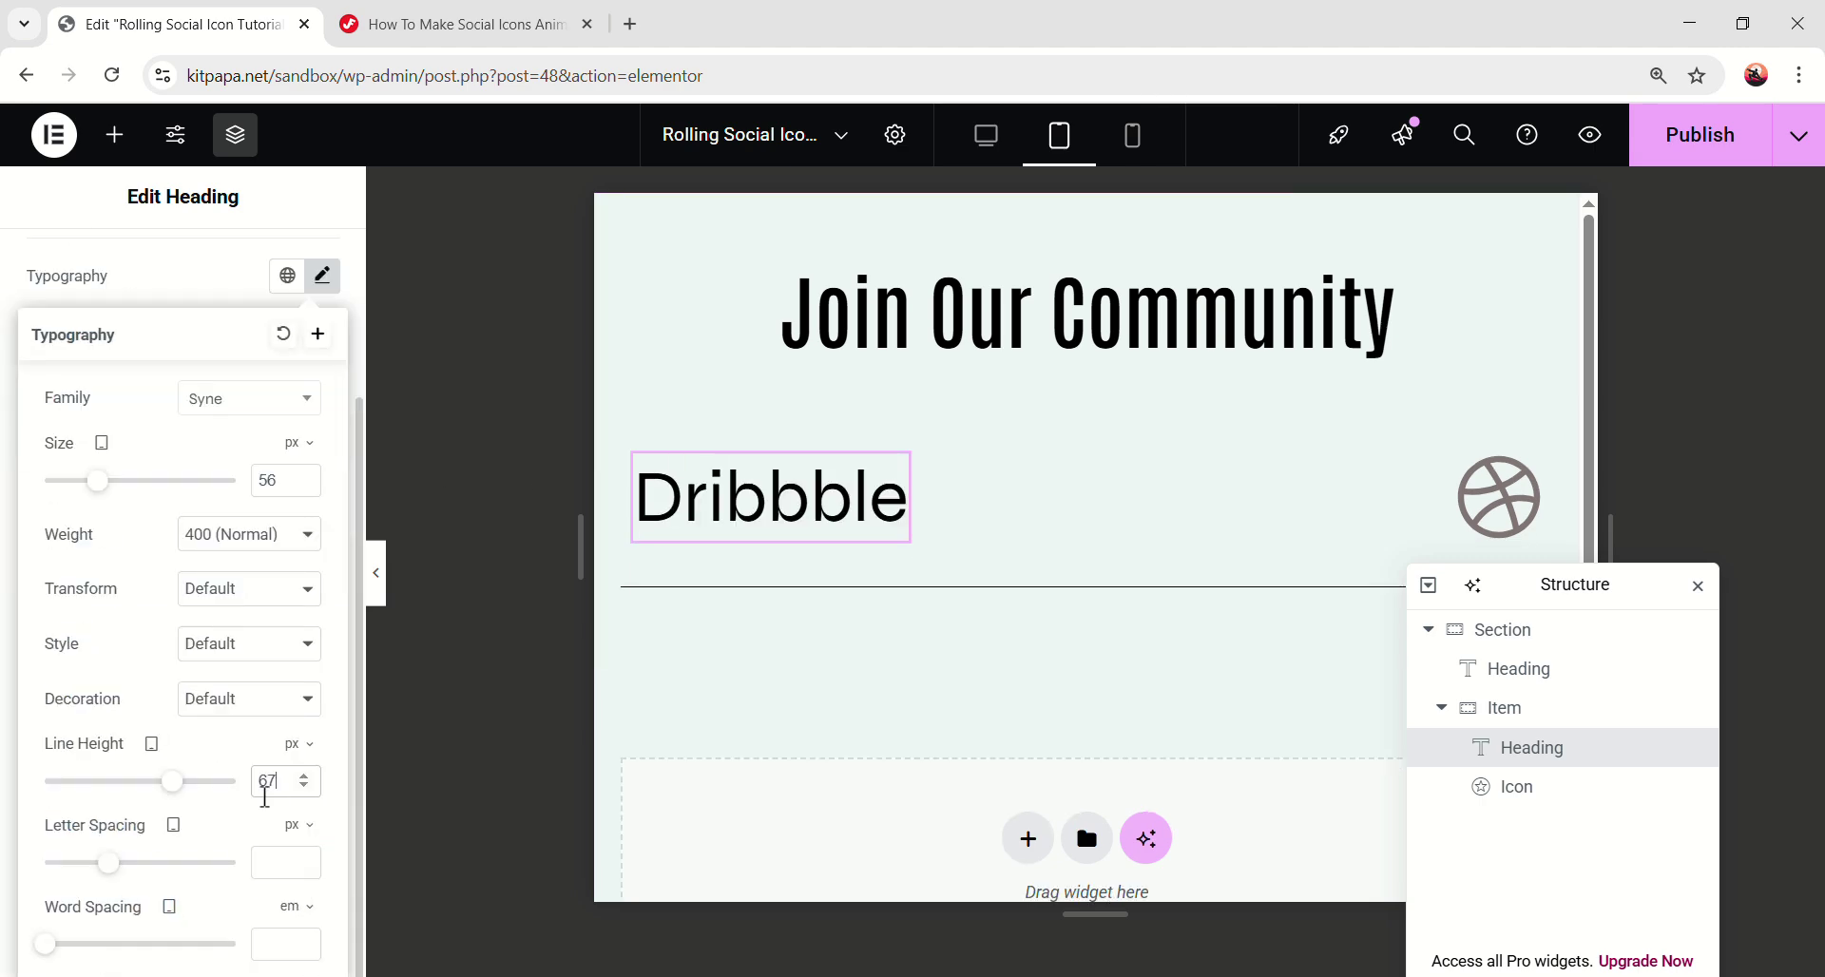
pyautogui.click(323, 277)
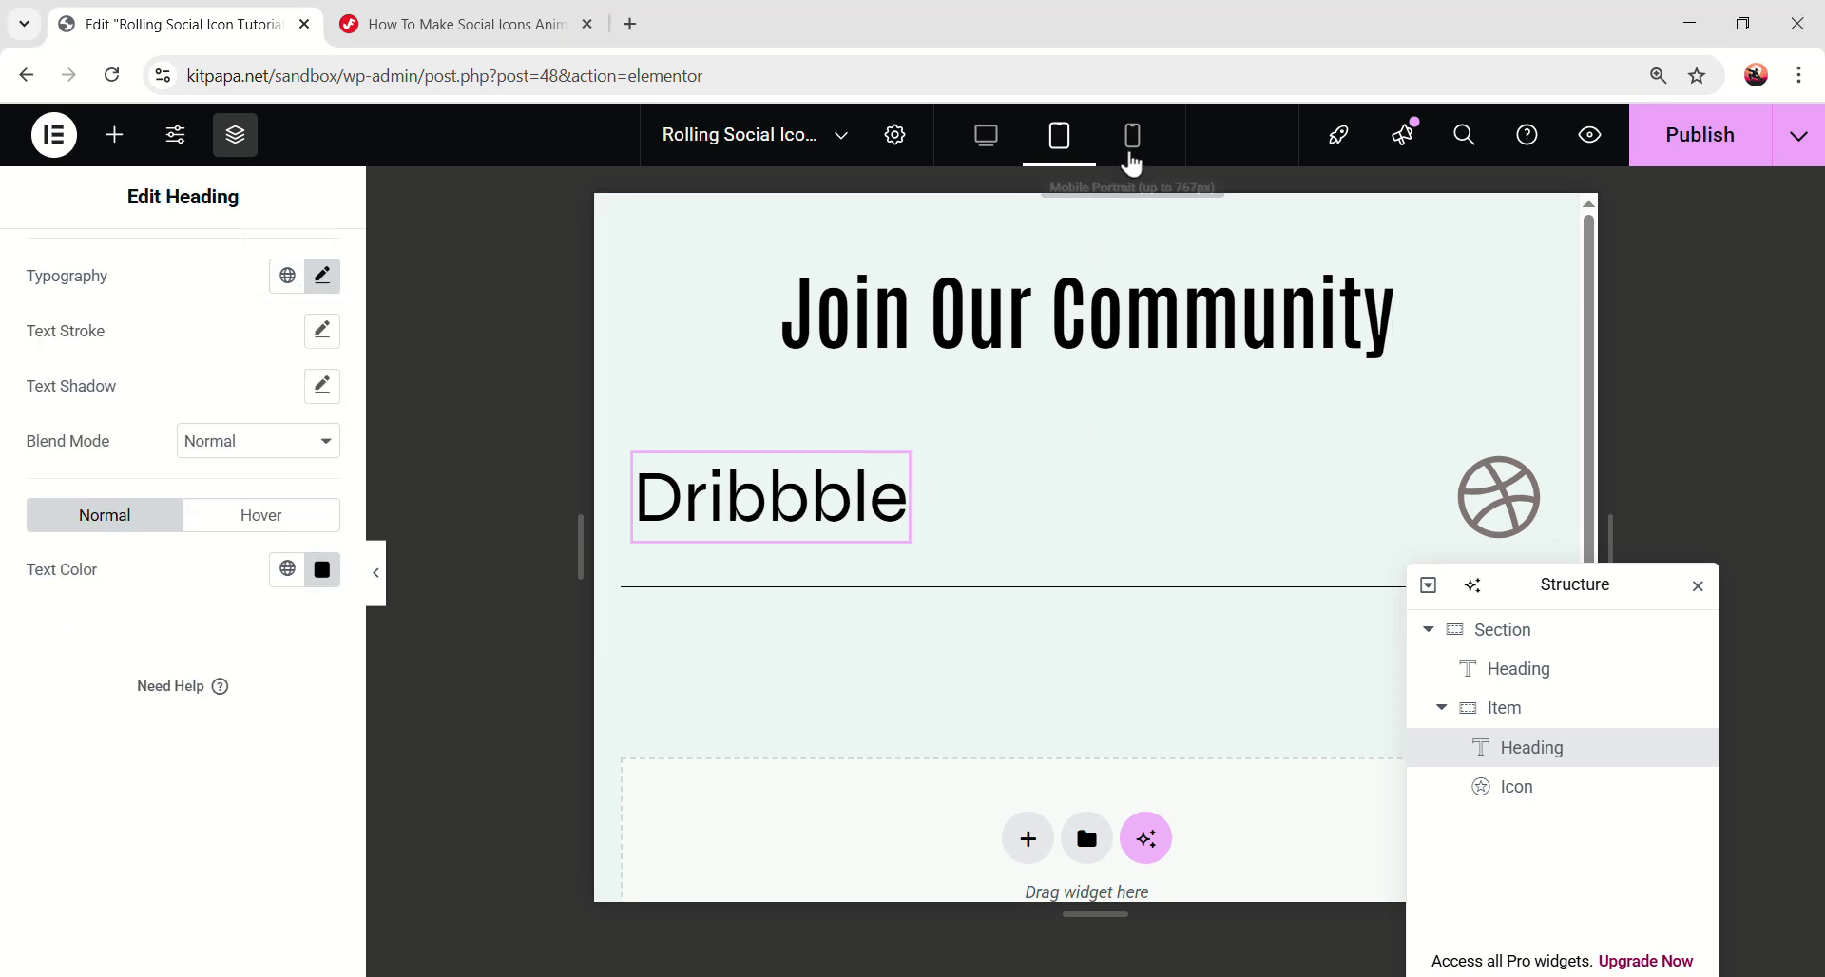
pyautogui.click(1131, 139)
# - Set the Join Our Community heading's mobile font size to 38
pyautogui.click(1092, 380)
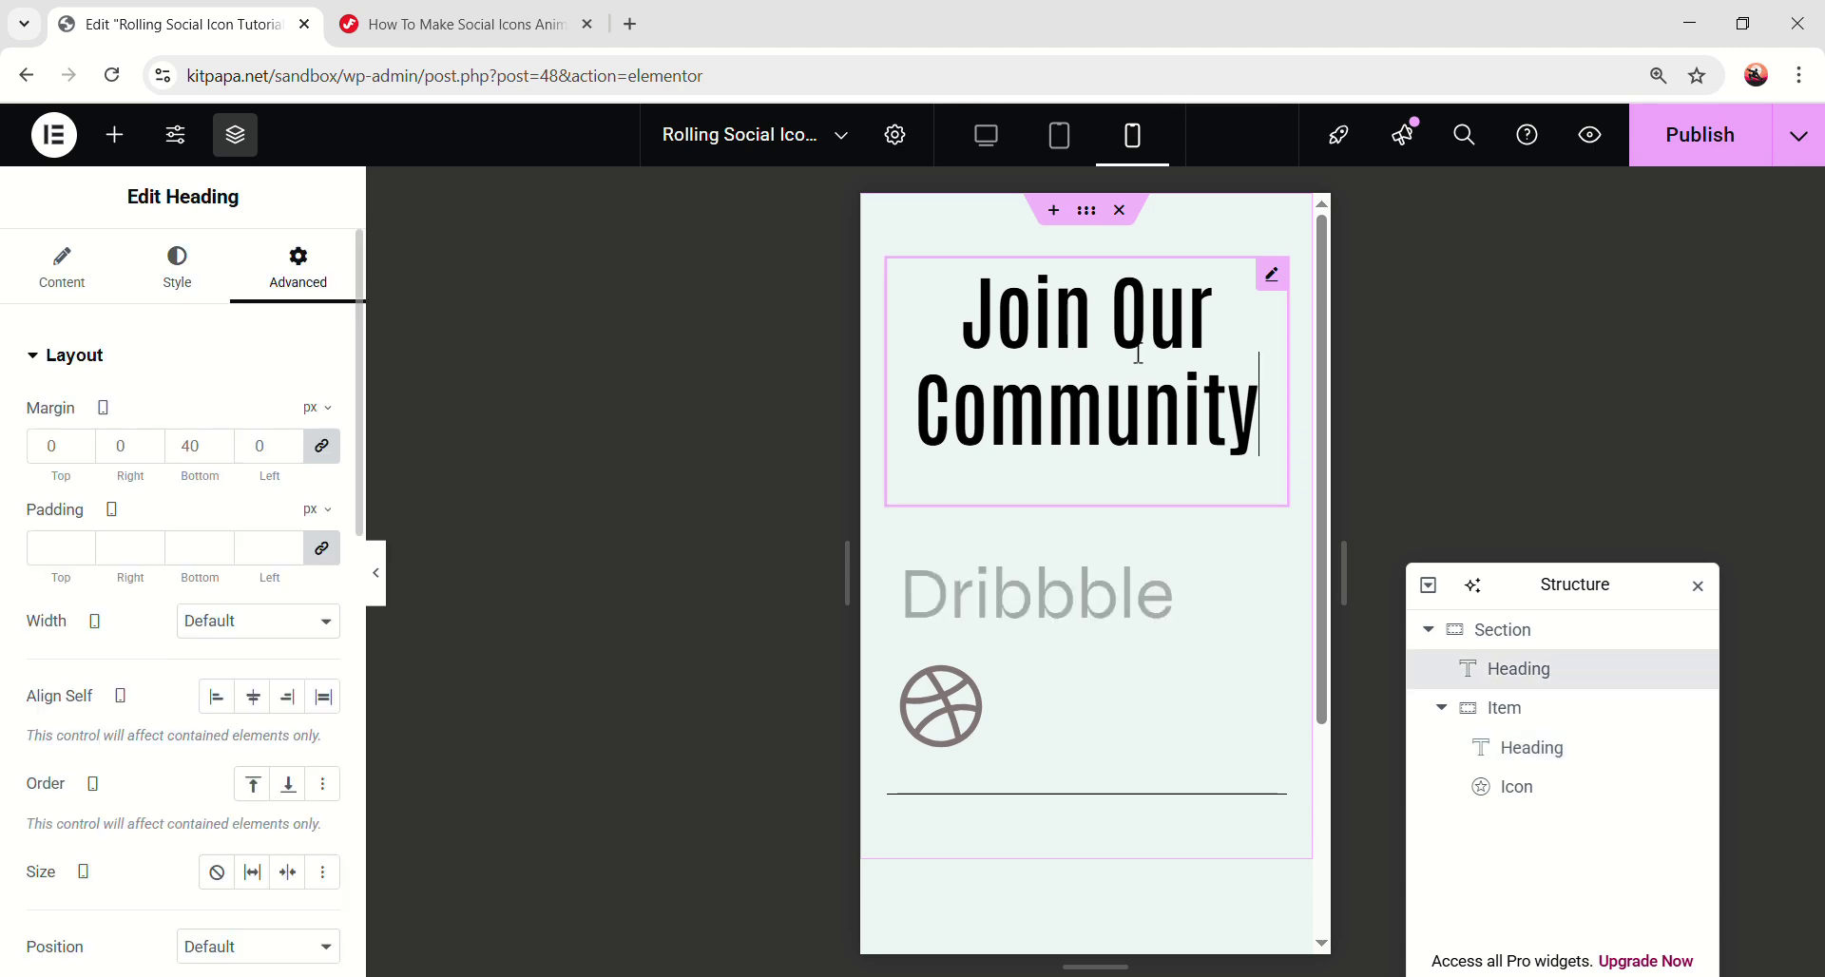
pyautogui.click(194, 285)
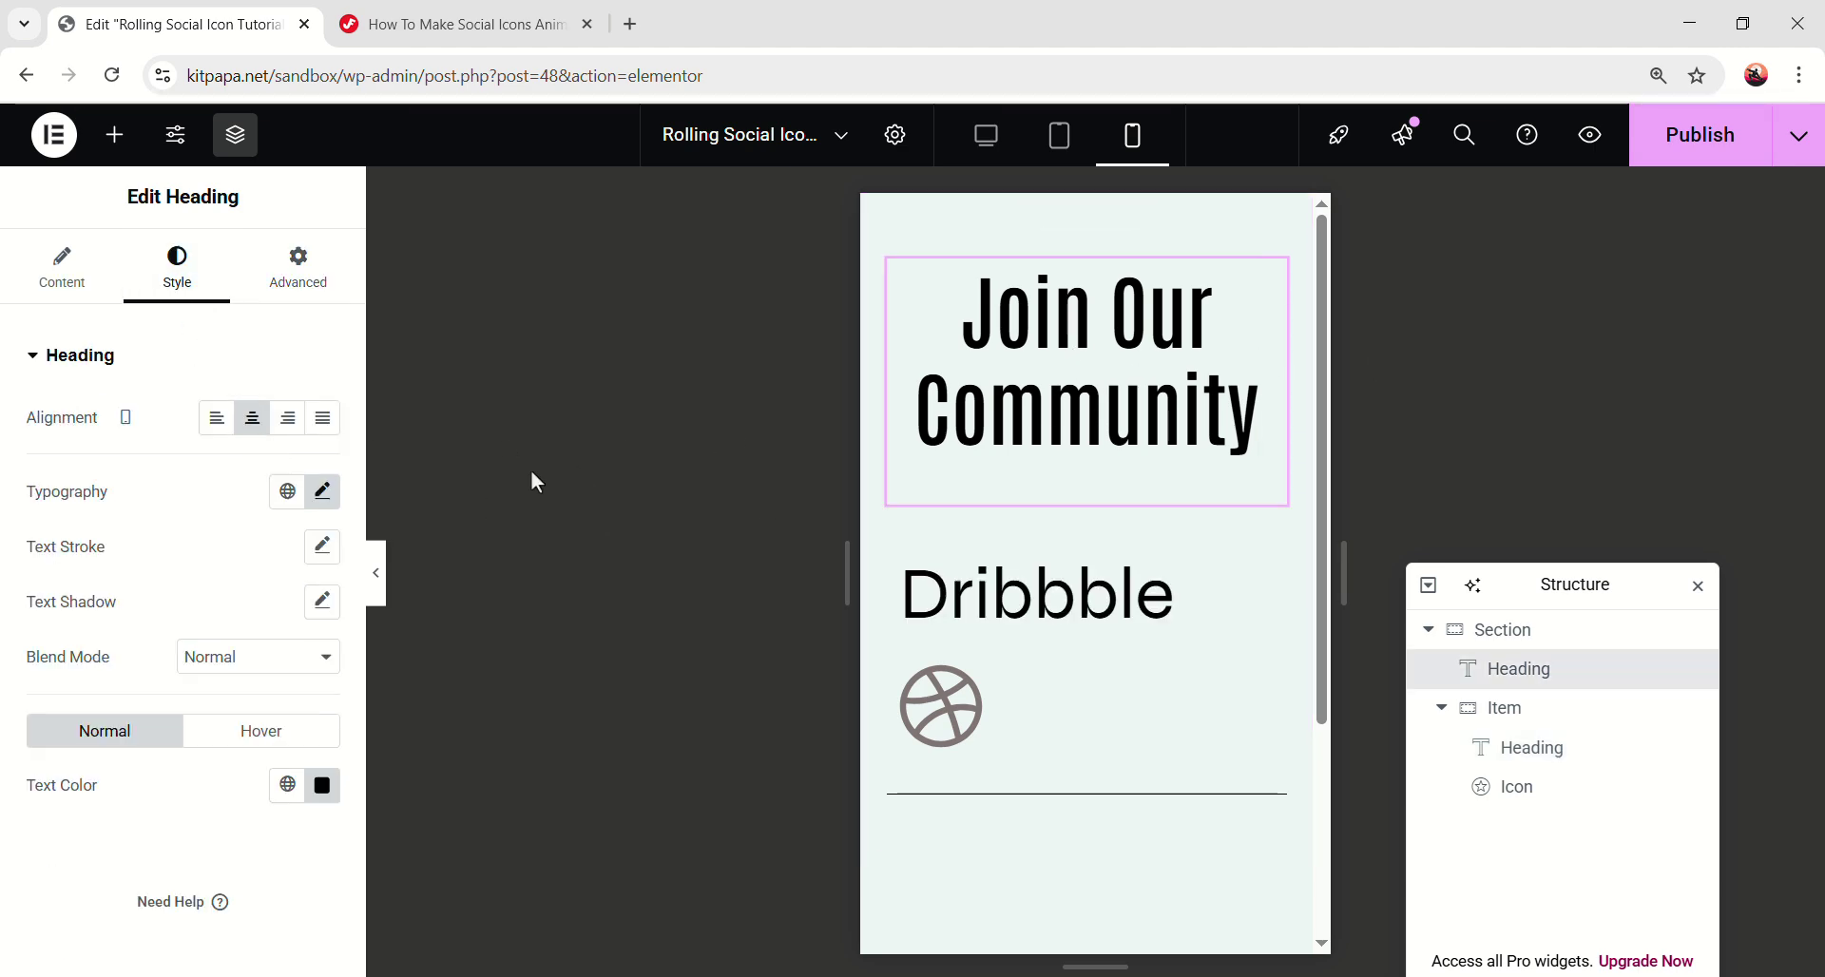
pyautogui.click(322, 491)
pyautogui.click(285, 695)
pyautogui.write('38')
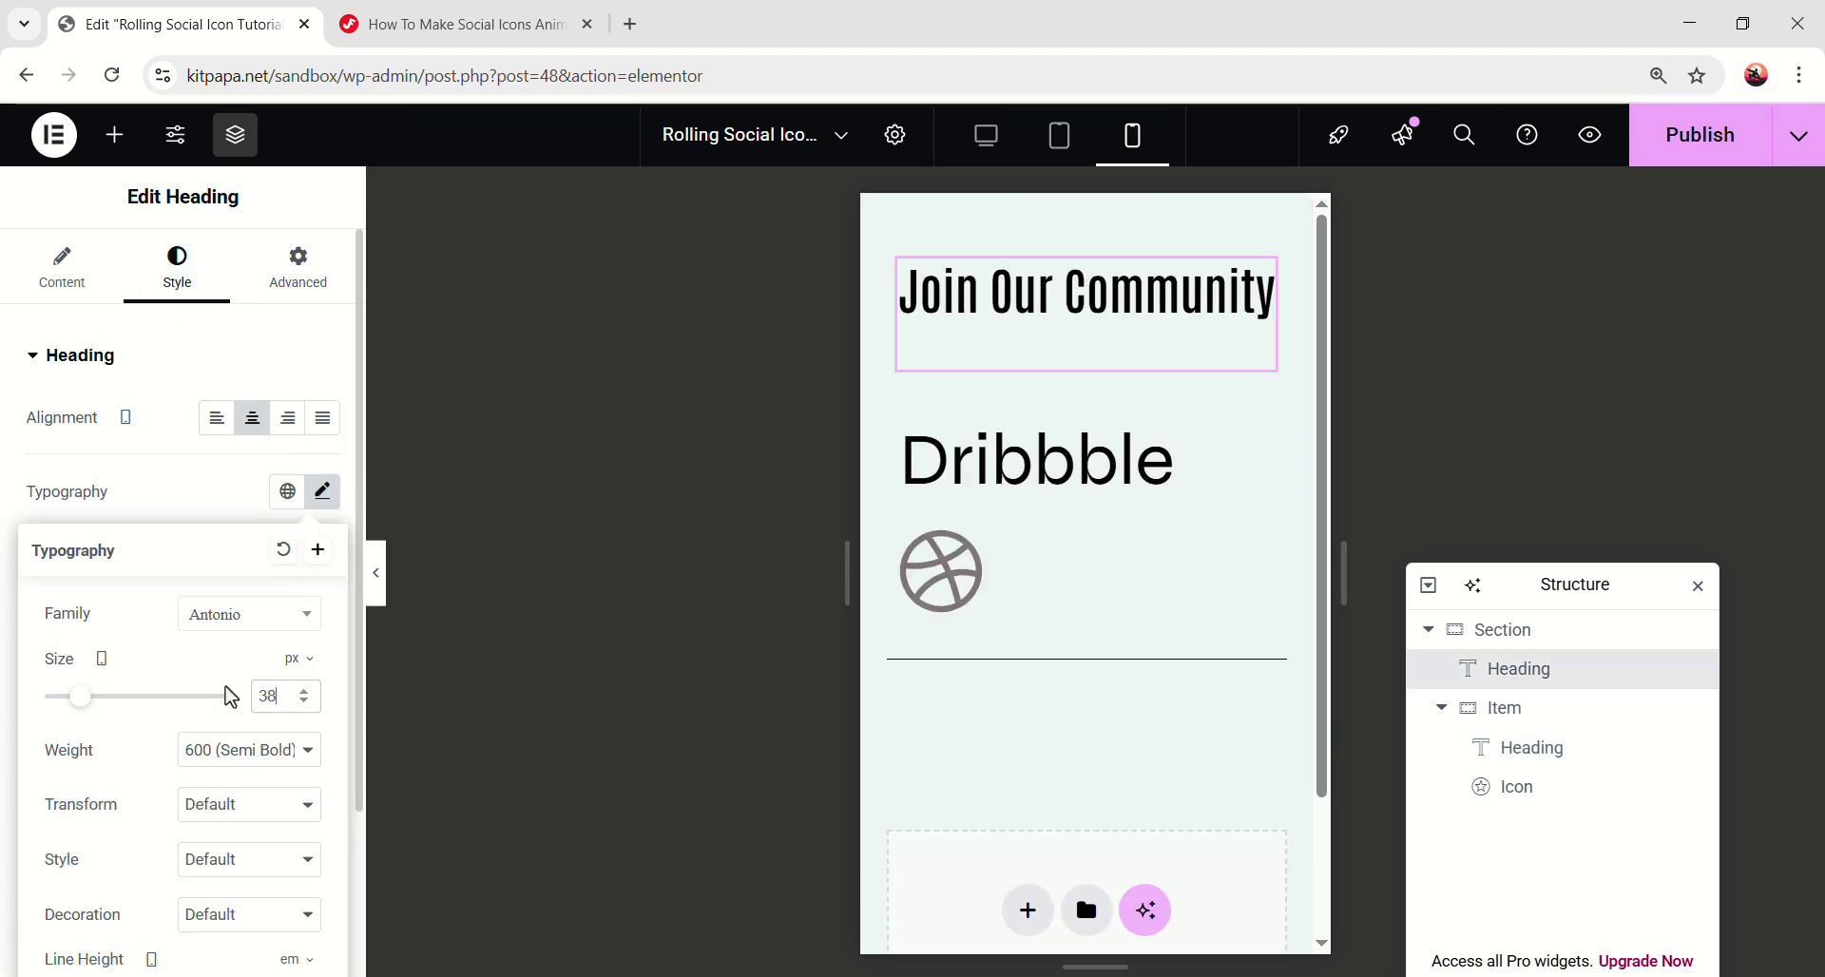
pyautogui.click(323, 491)
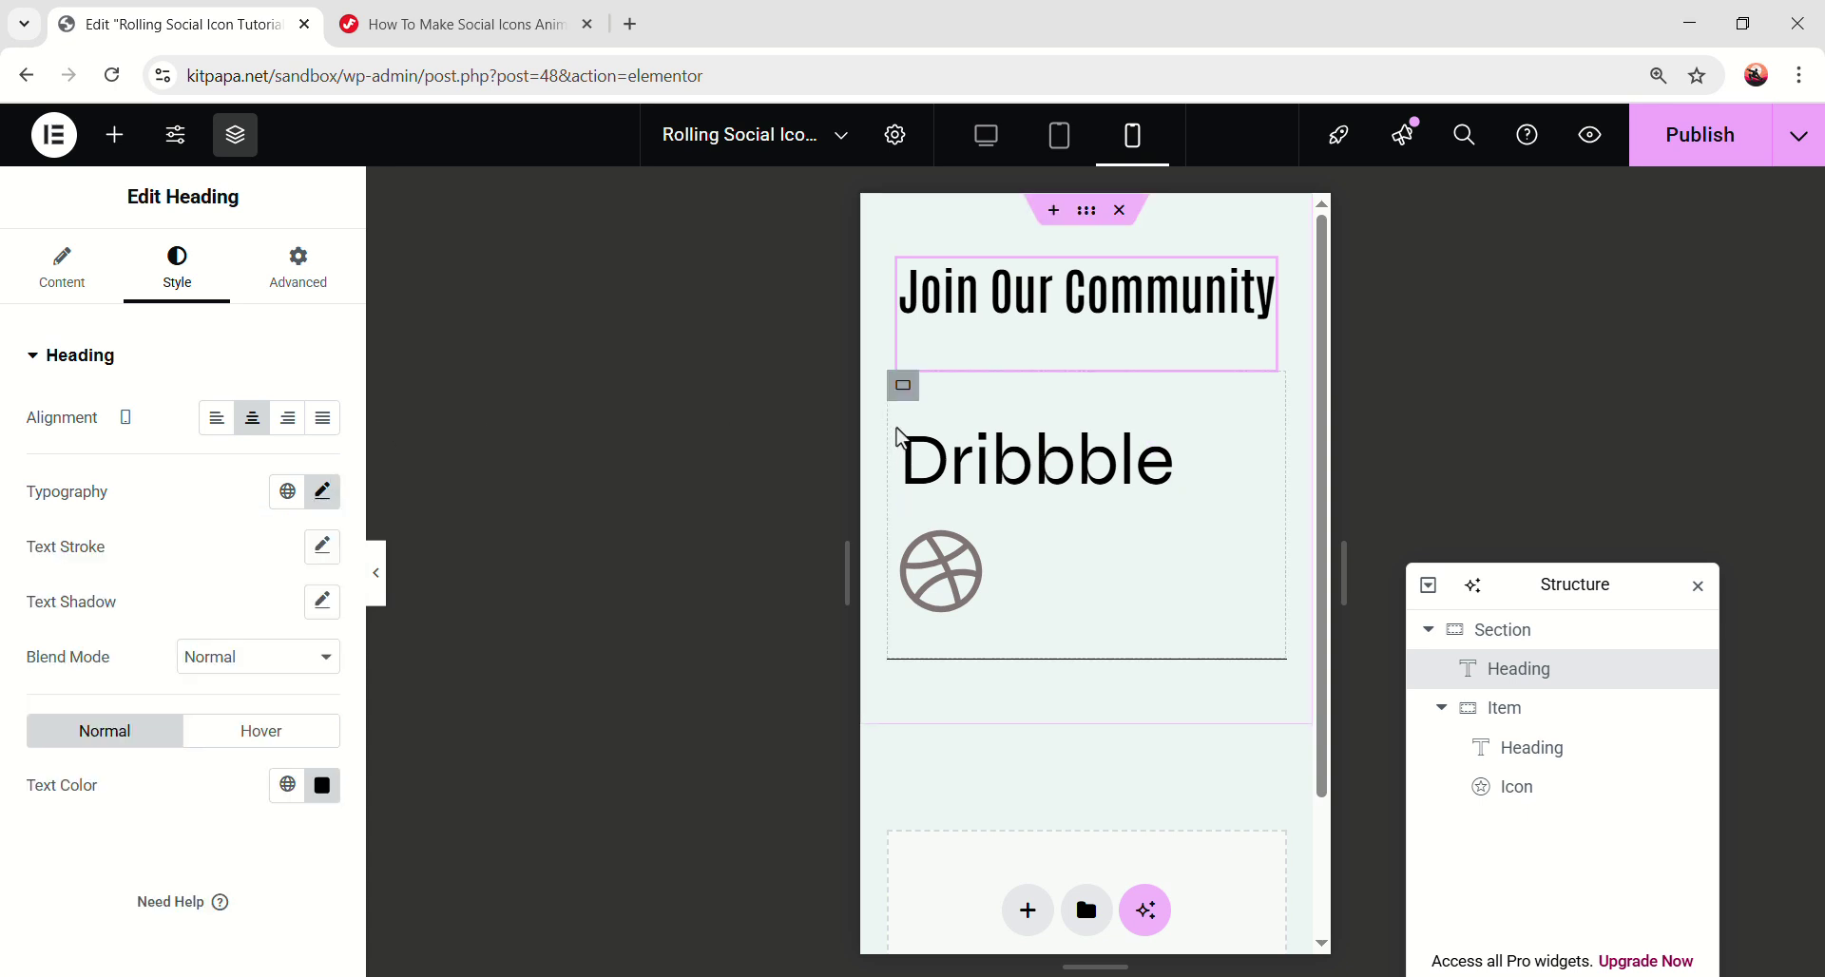
# - Give the Dribbble row container 24/10 px padding in Mobile view
pyautogui.click(905, 389)
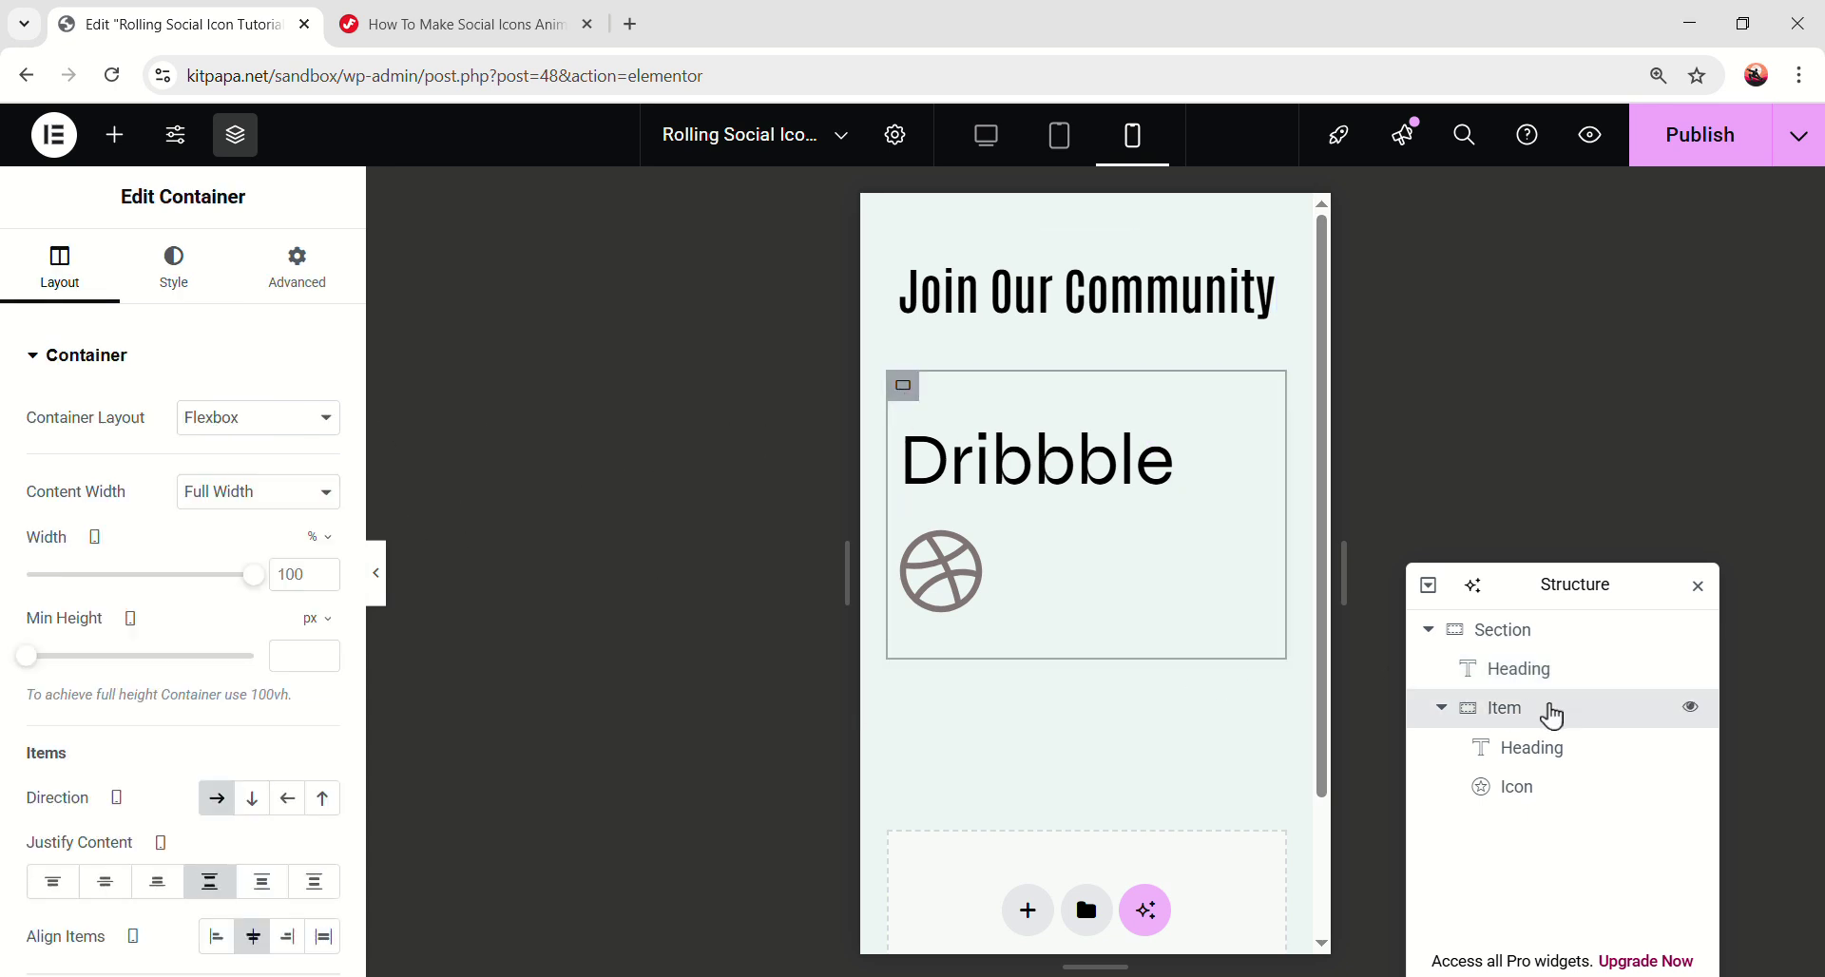
pyautogui.click(279, 285)
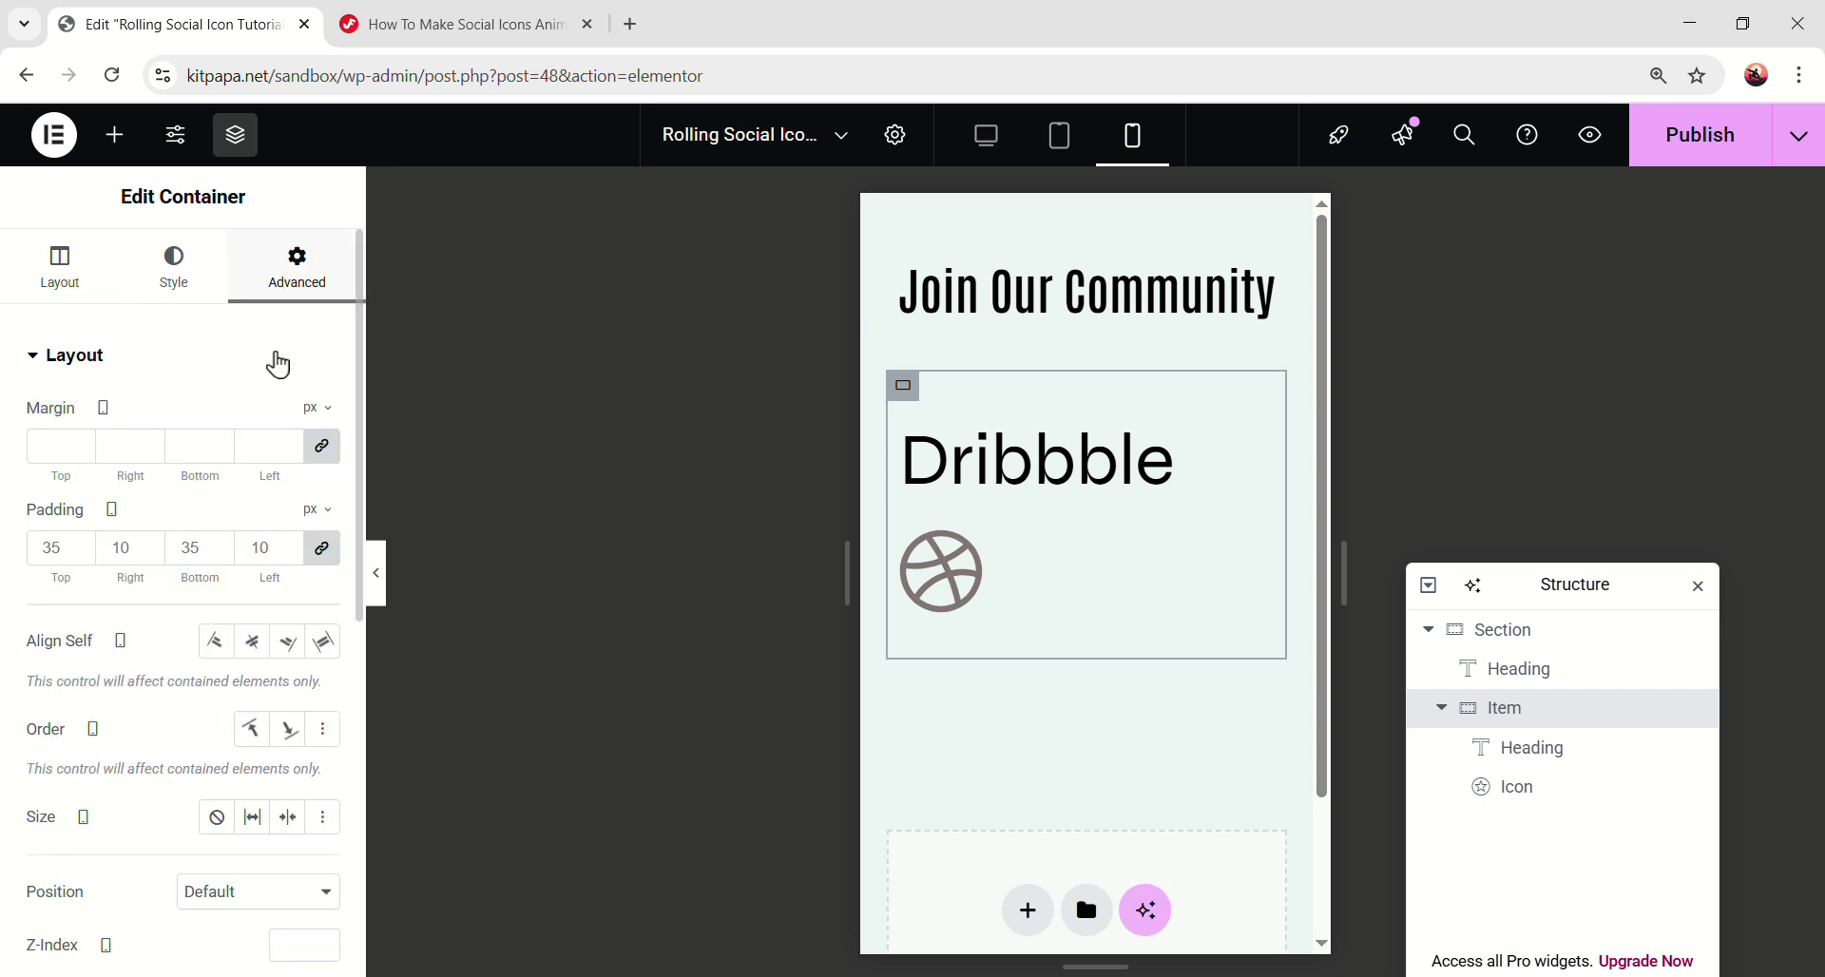
pyautogui.click(321, 547)
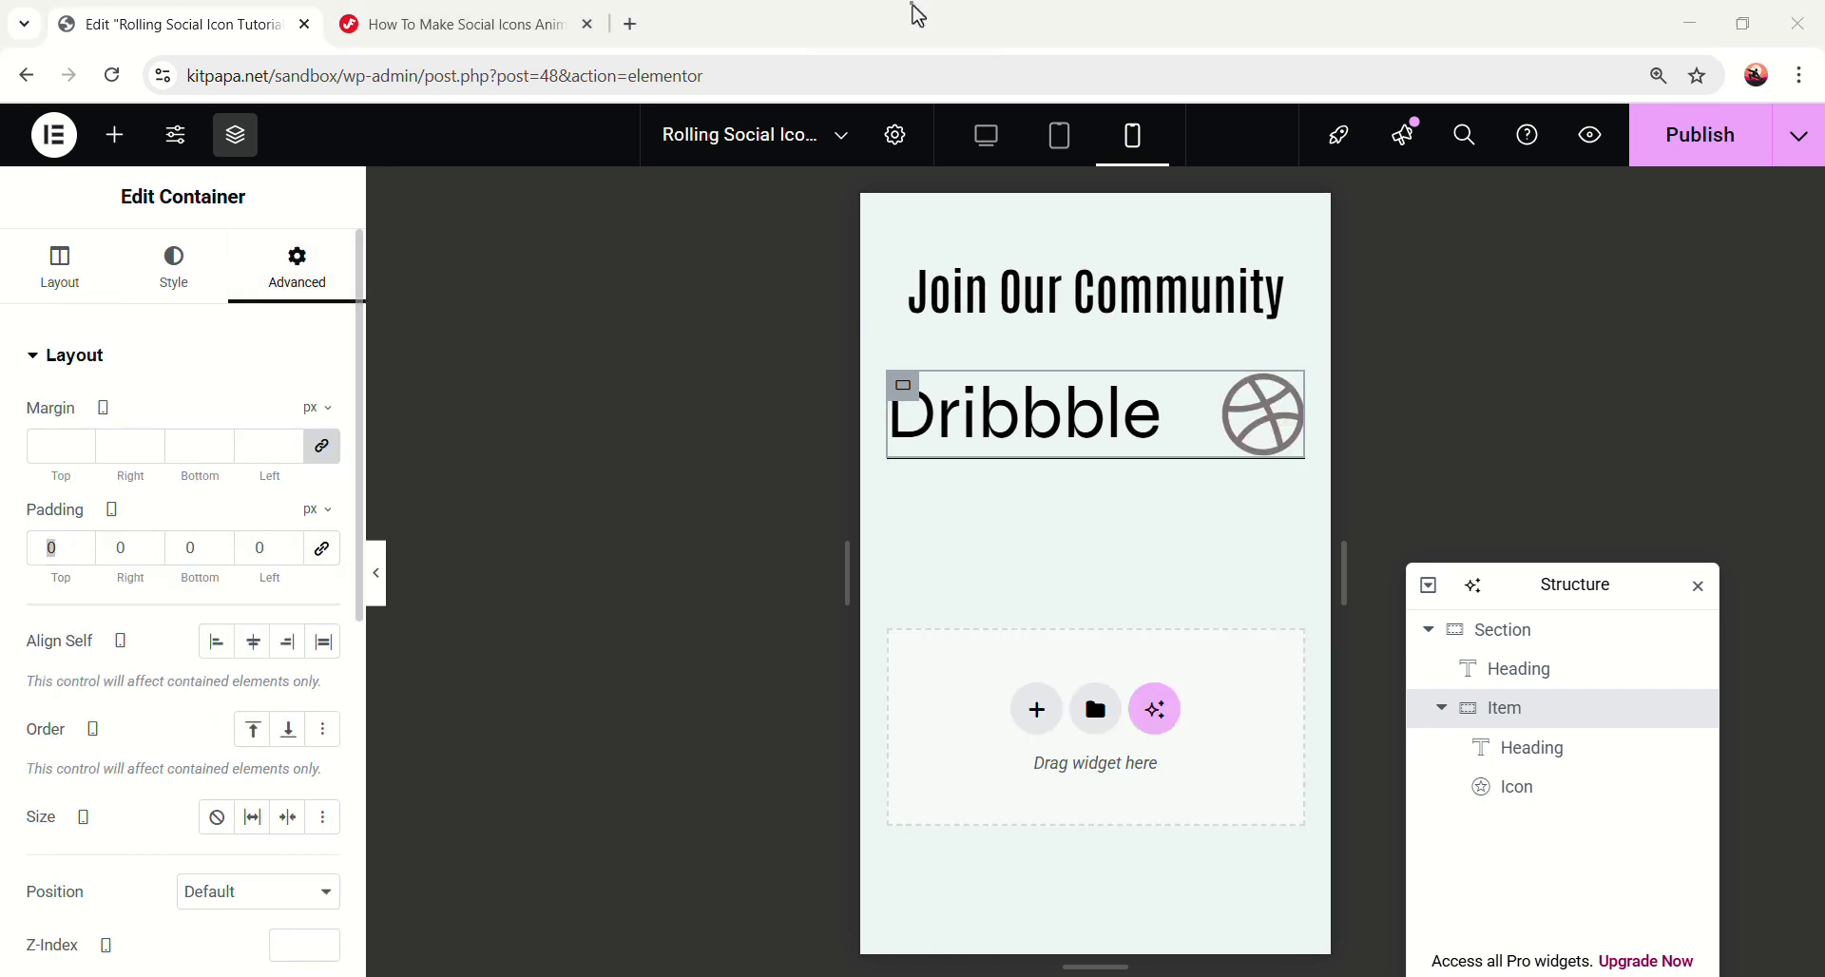
pyautogui.write('24')
pyautogui.press('Tab')
pyautogui.write('10')
pyautogui.press('Tab')
pyautogui.write('24')
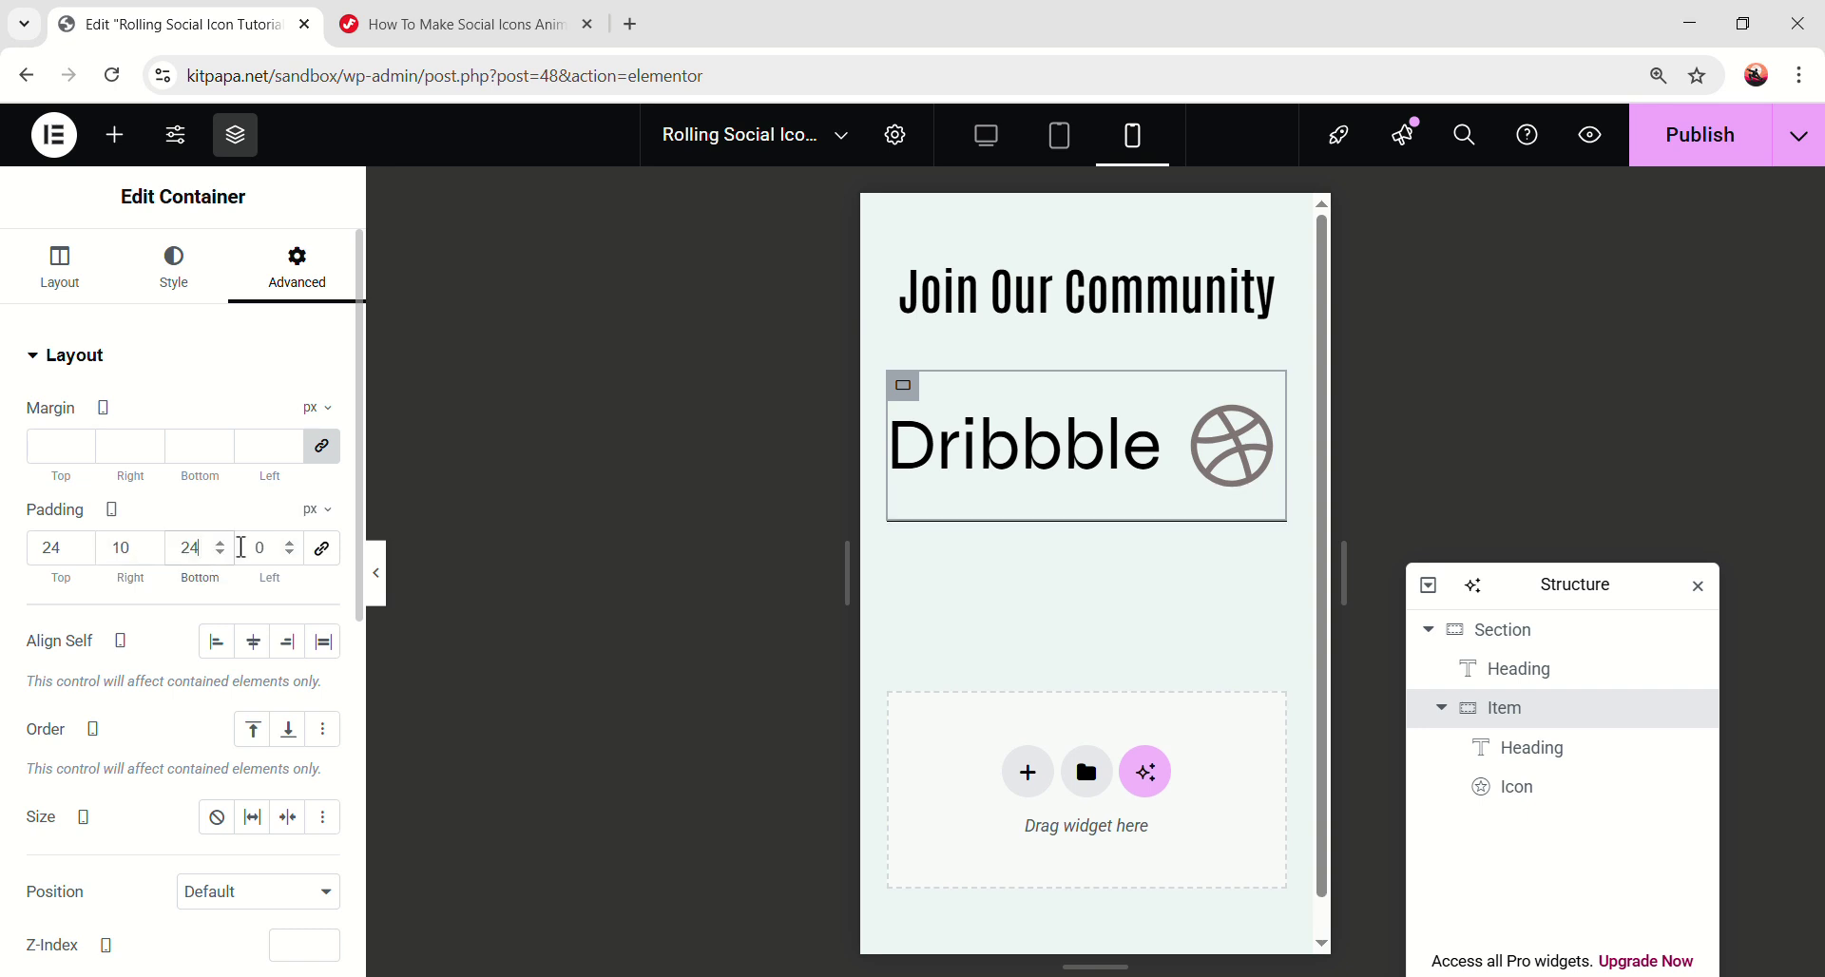
pyautogui.write('10')
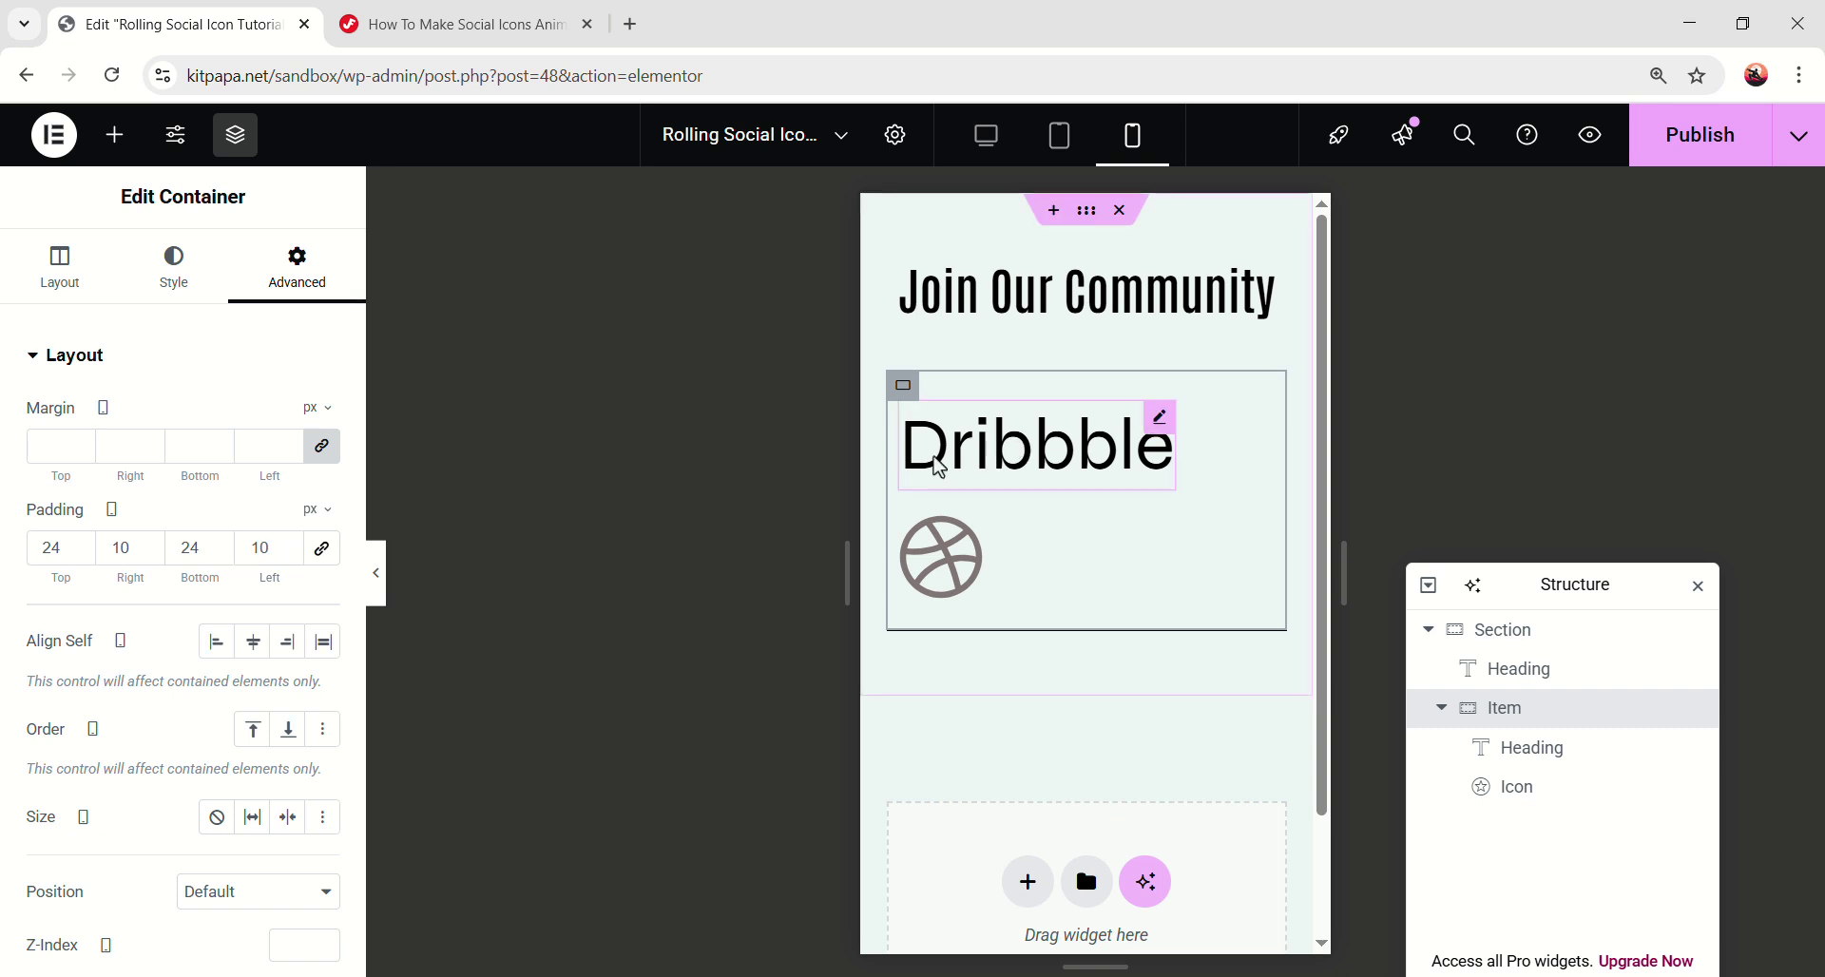
# - Set the Dribbble heading to 24 px with an em line height, and the icon to 30
pyautogui.click(962, 471)
pyautogui.click(323, 490)
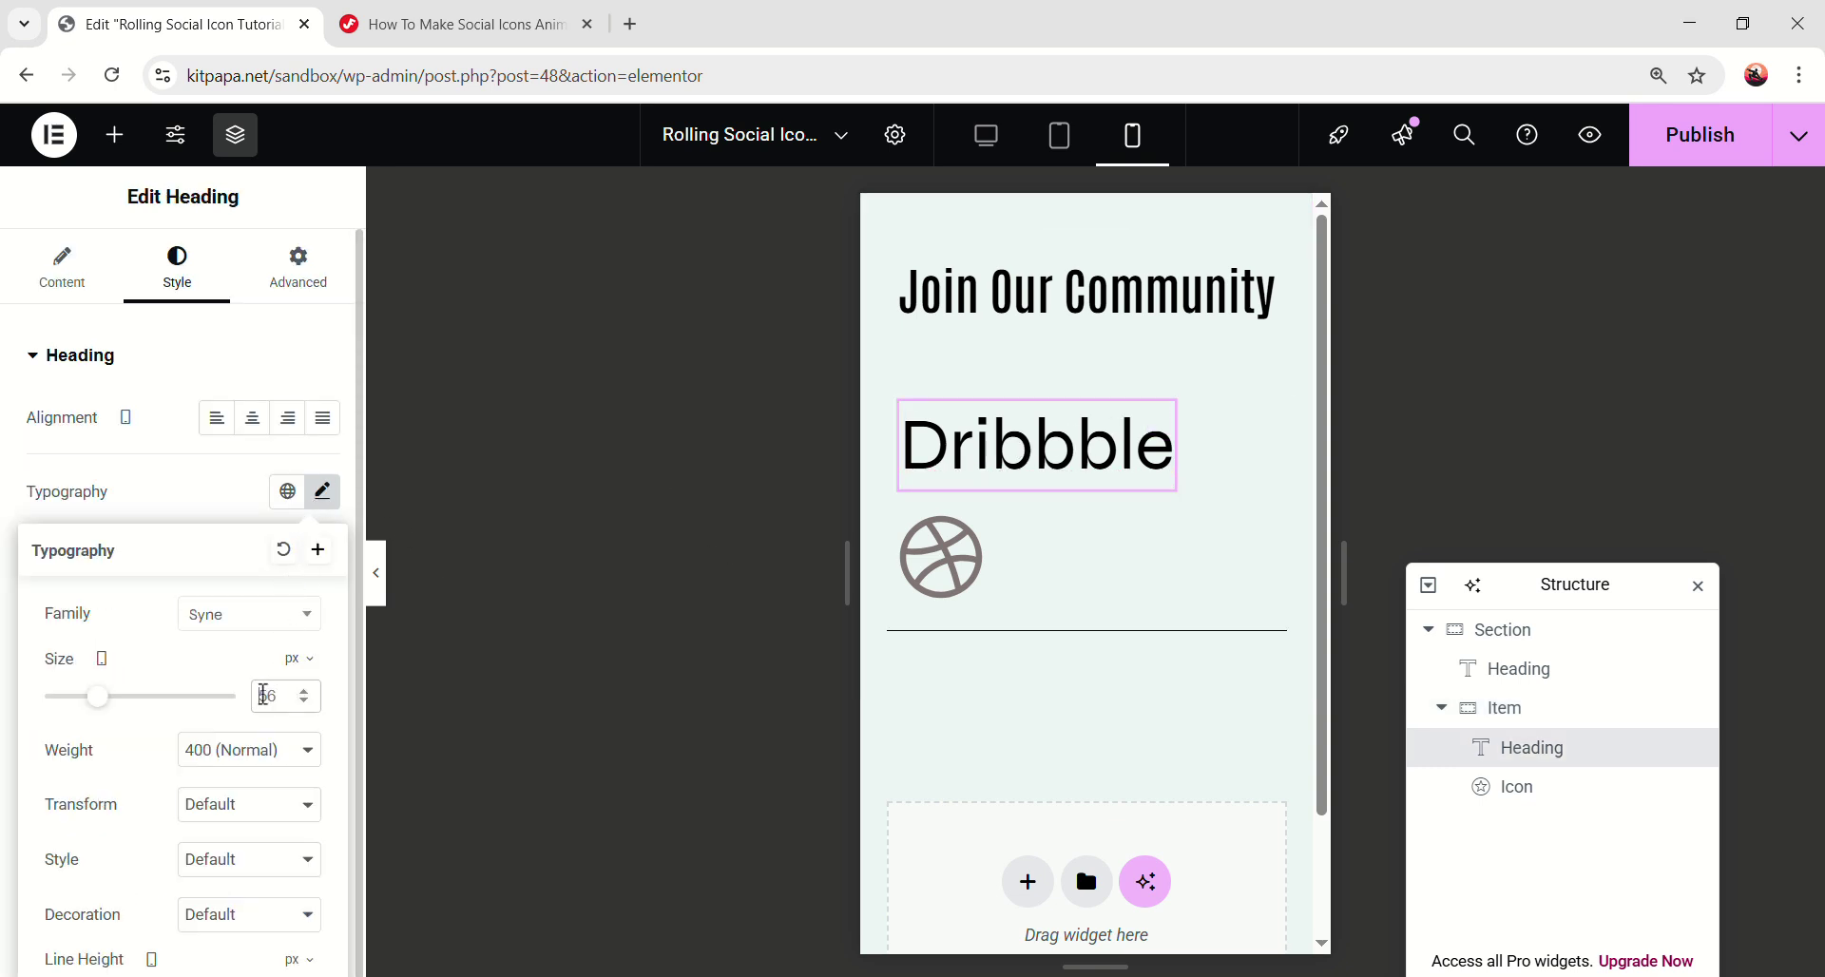
pyautogui.click(266, 677)
pyautogui.write('24')
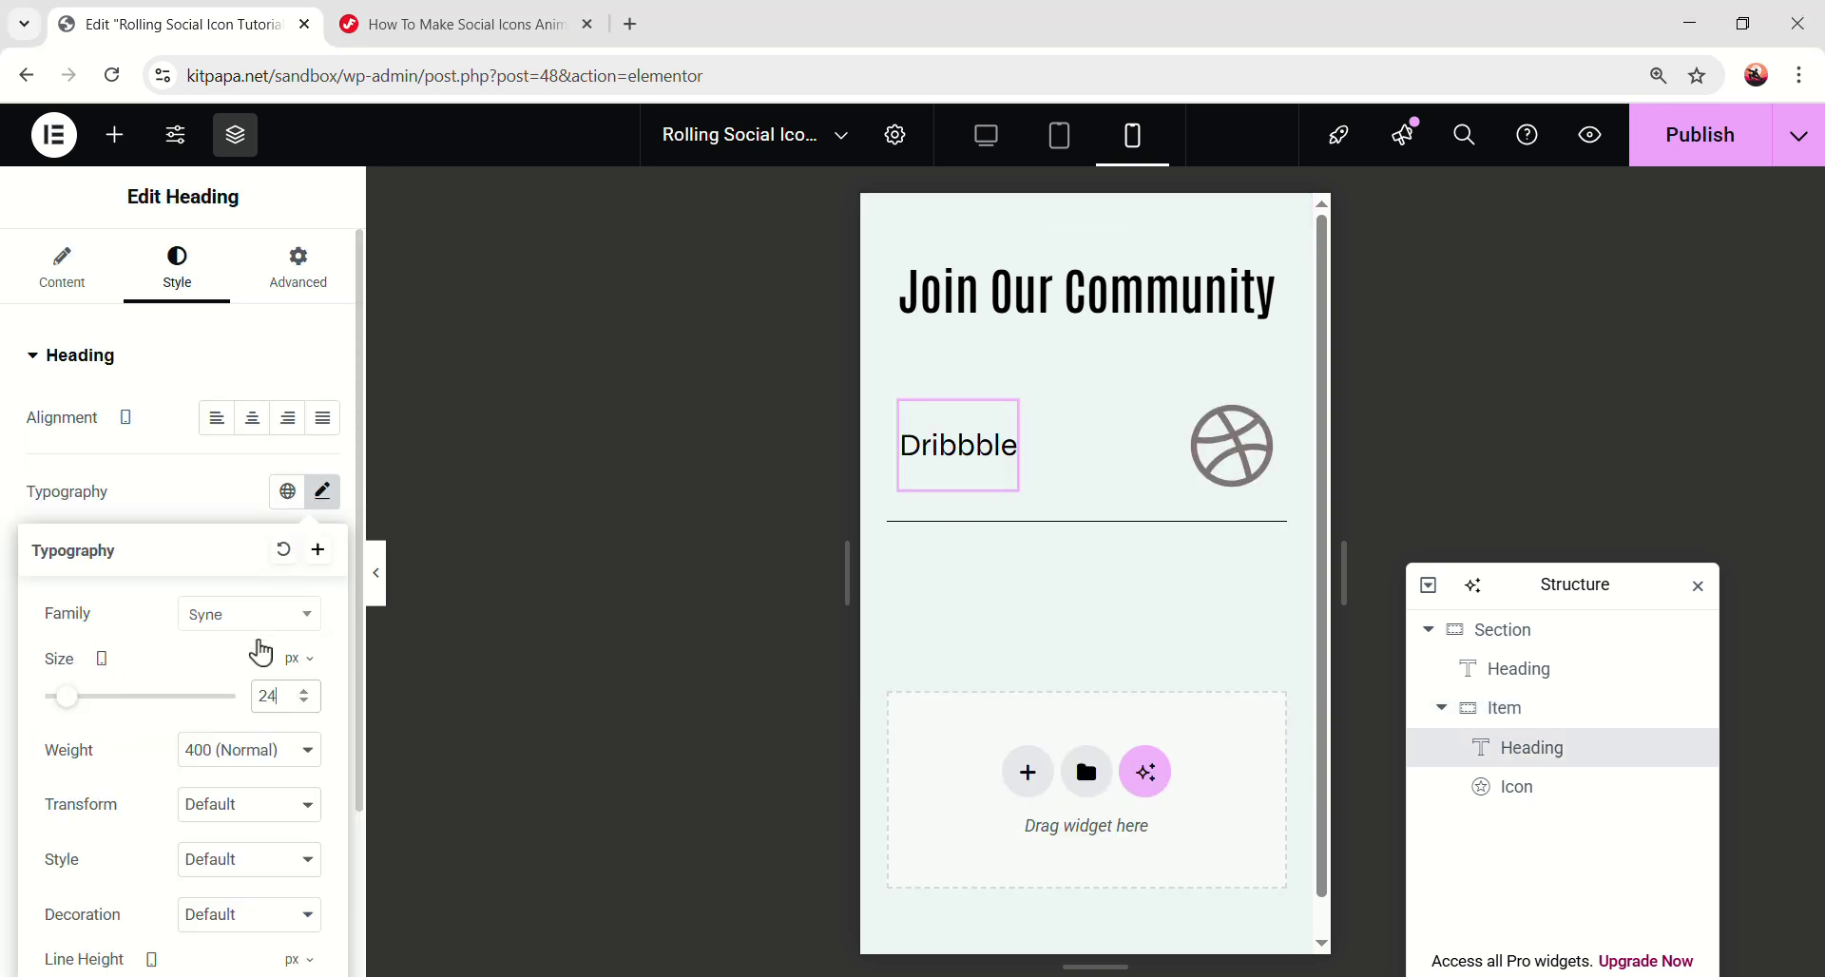
pyautogui.scroll(-2, 236, 804)
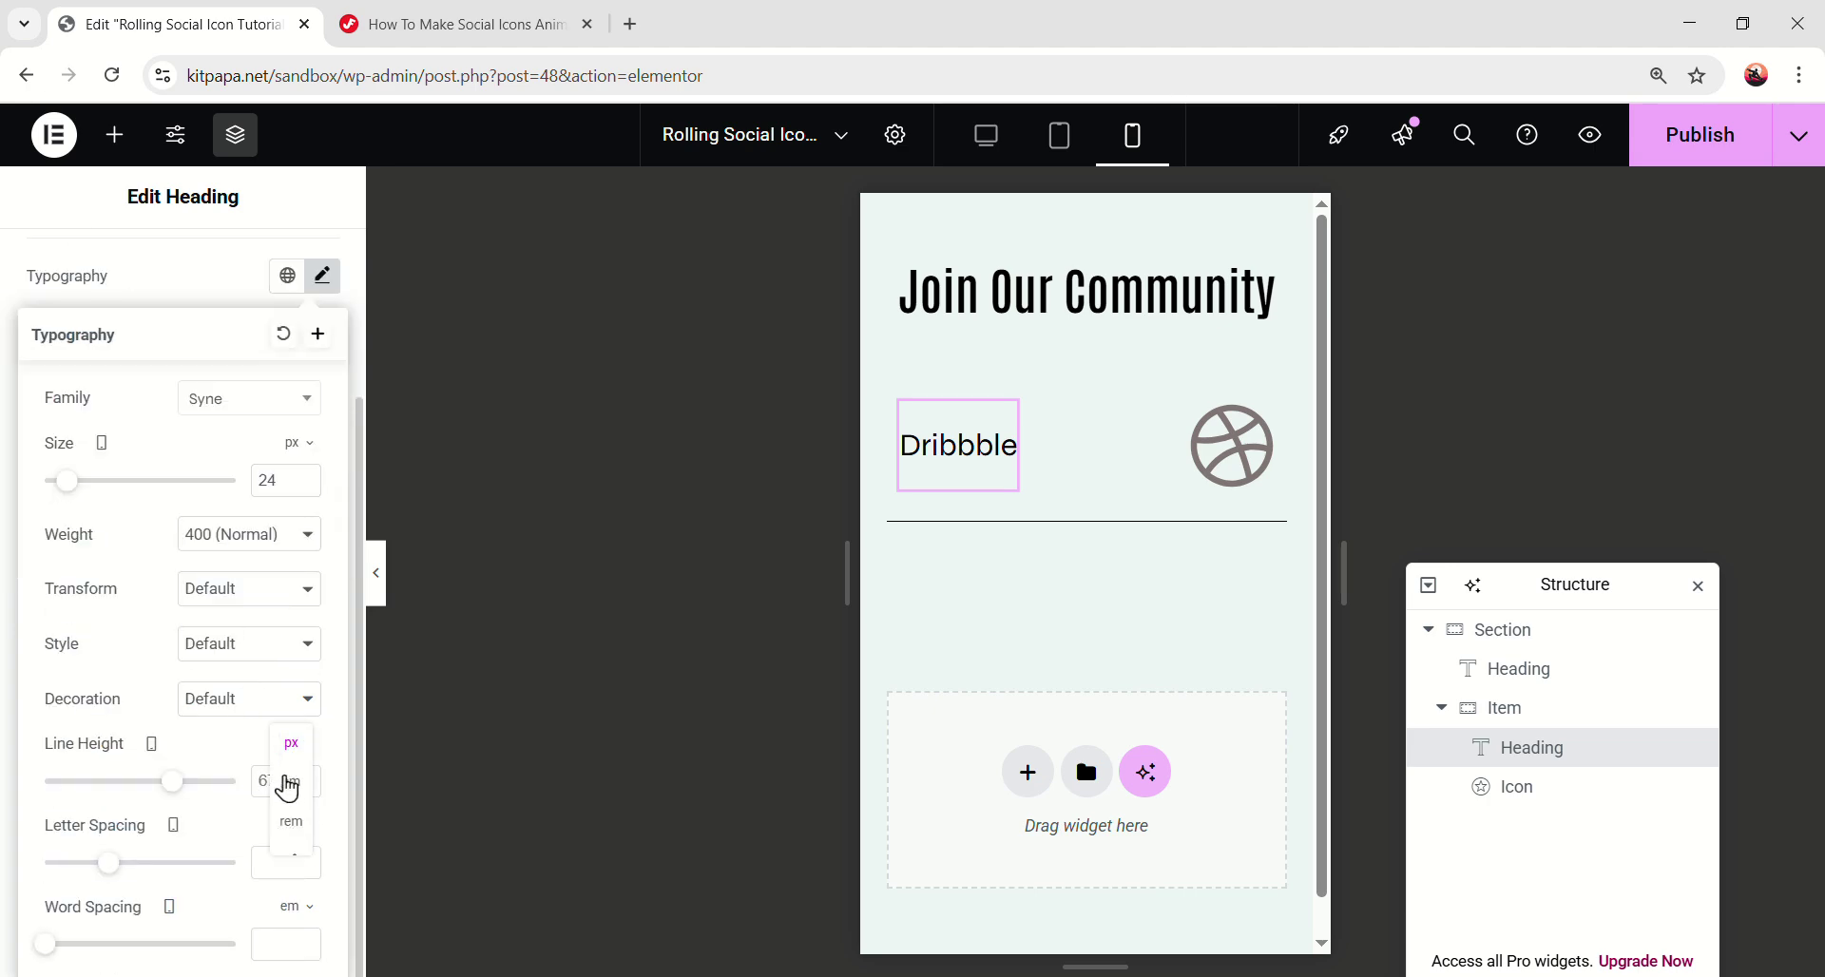
pyautogui.click(288, 785)
pyautogui.click(284, 774)
pyautogui.write('1.5')
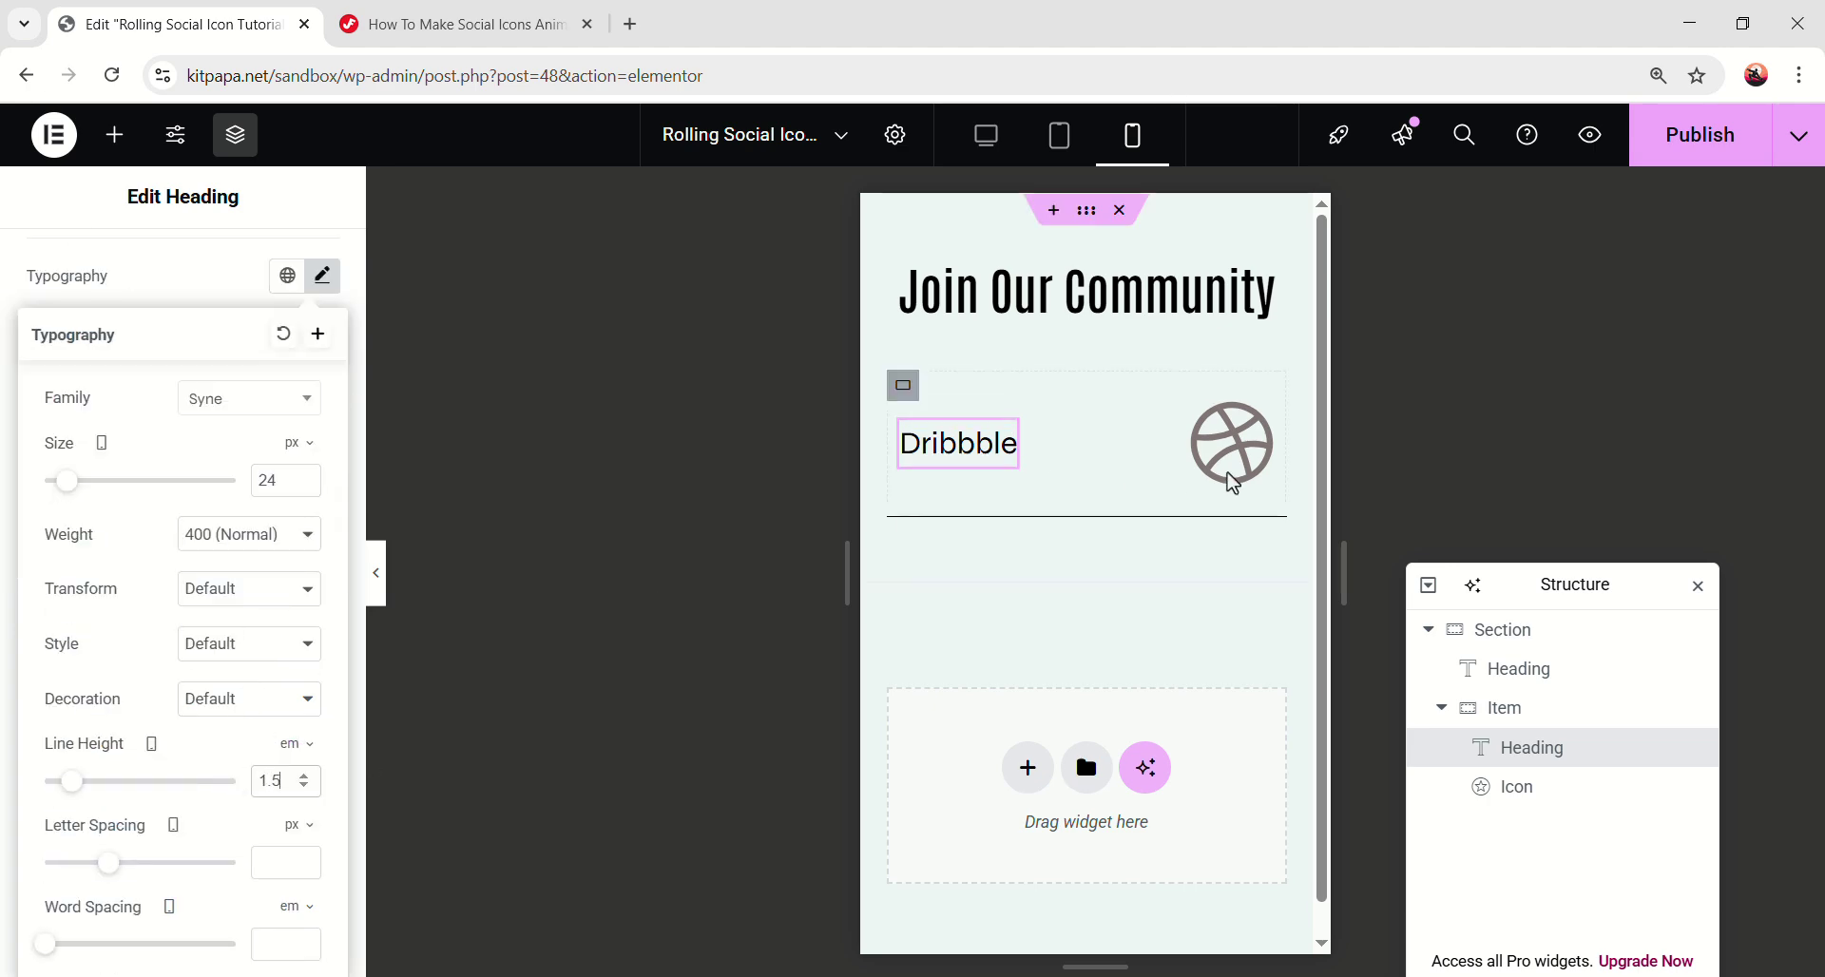
pyautogui.click(1234, 439)
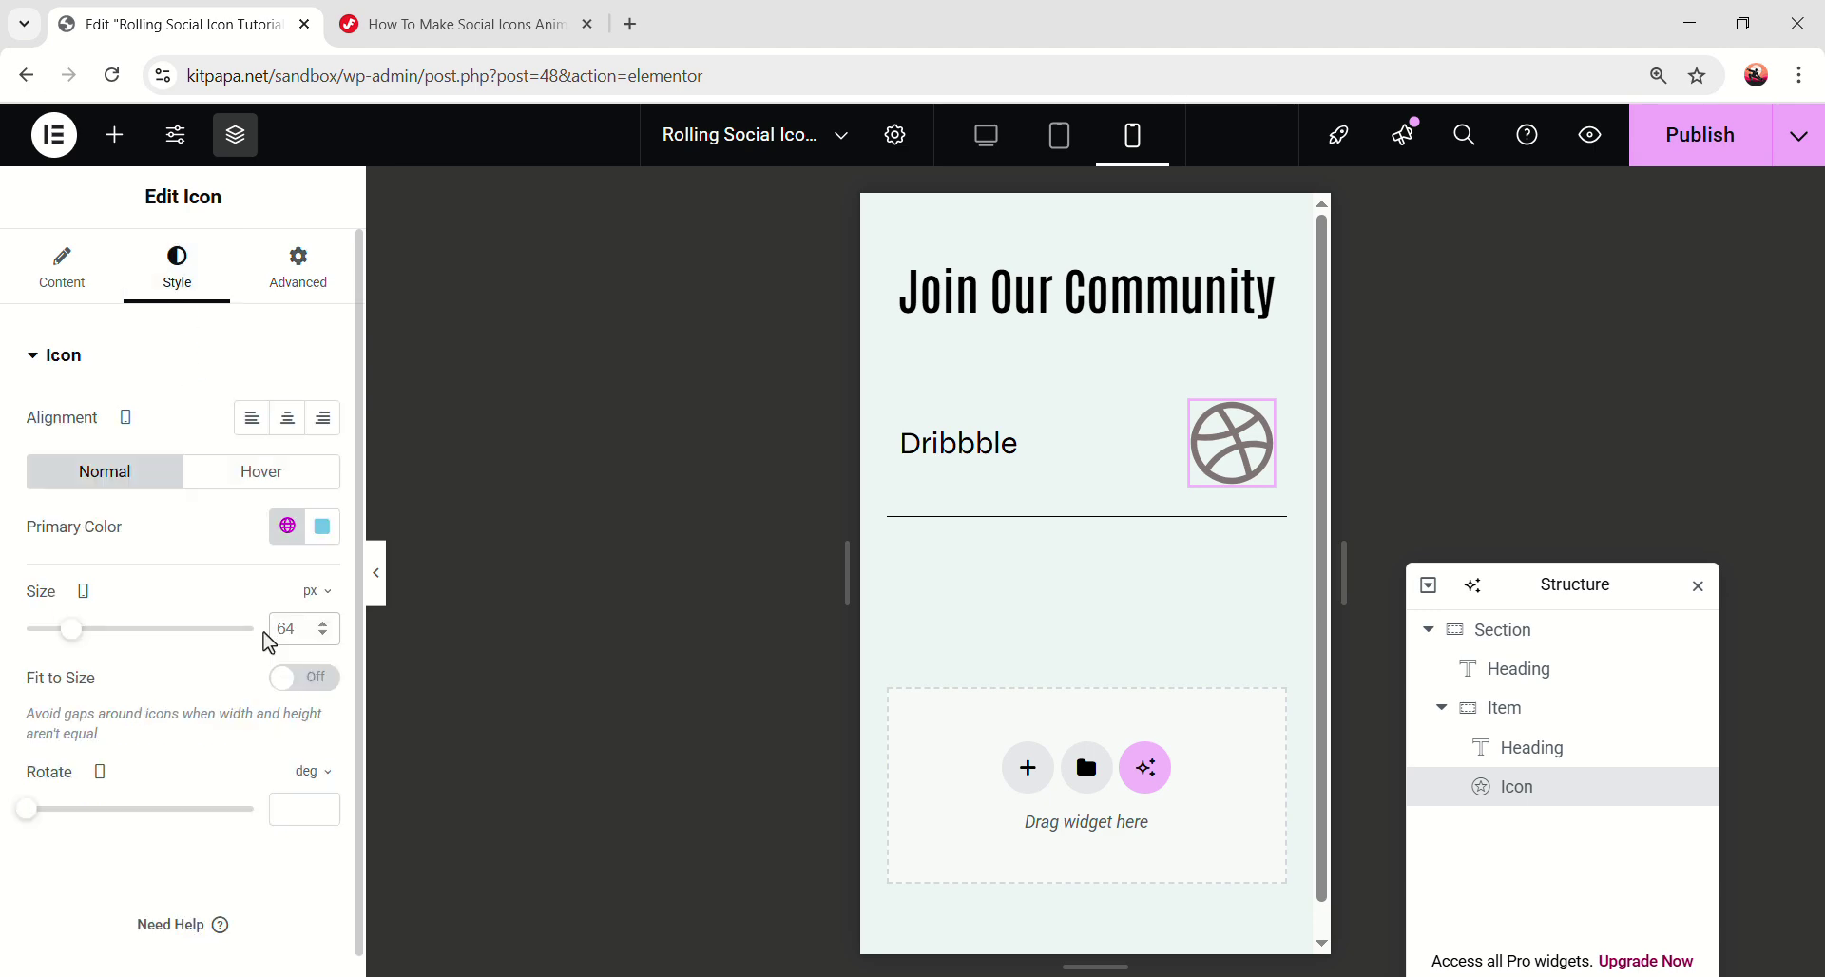
pyautogui.write('30')
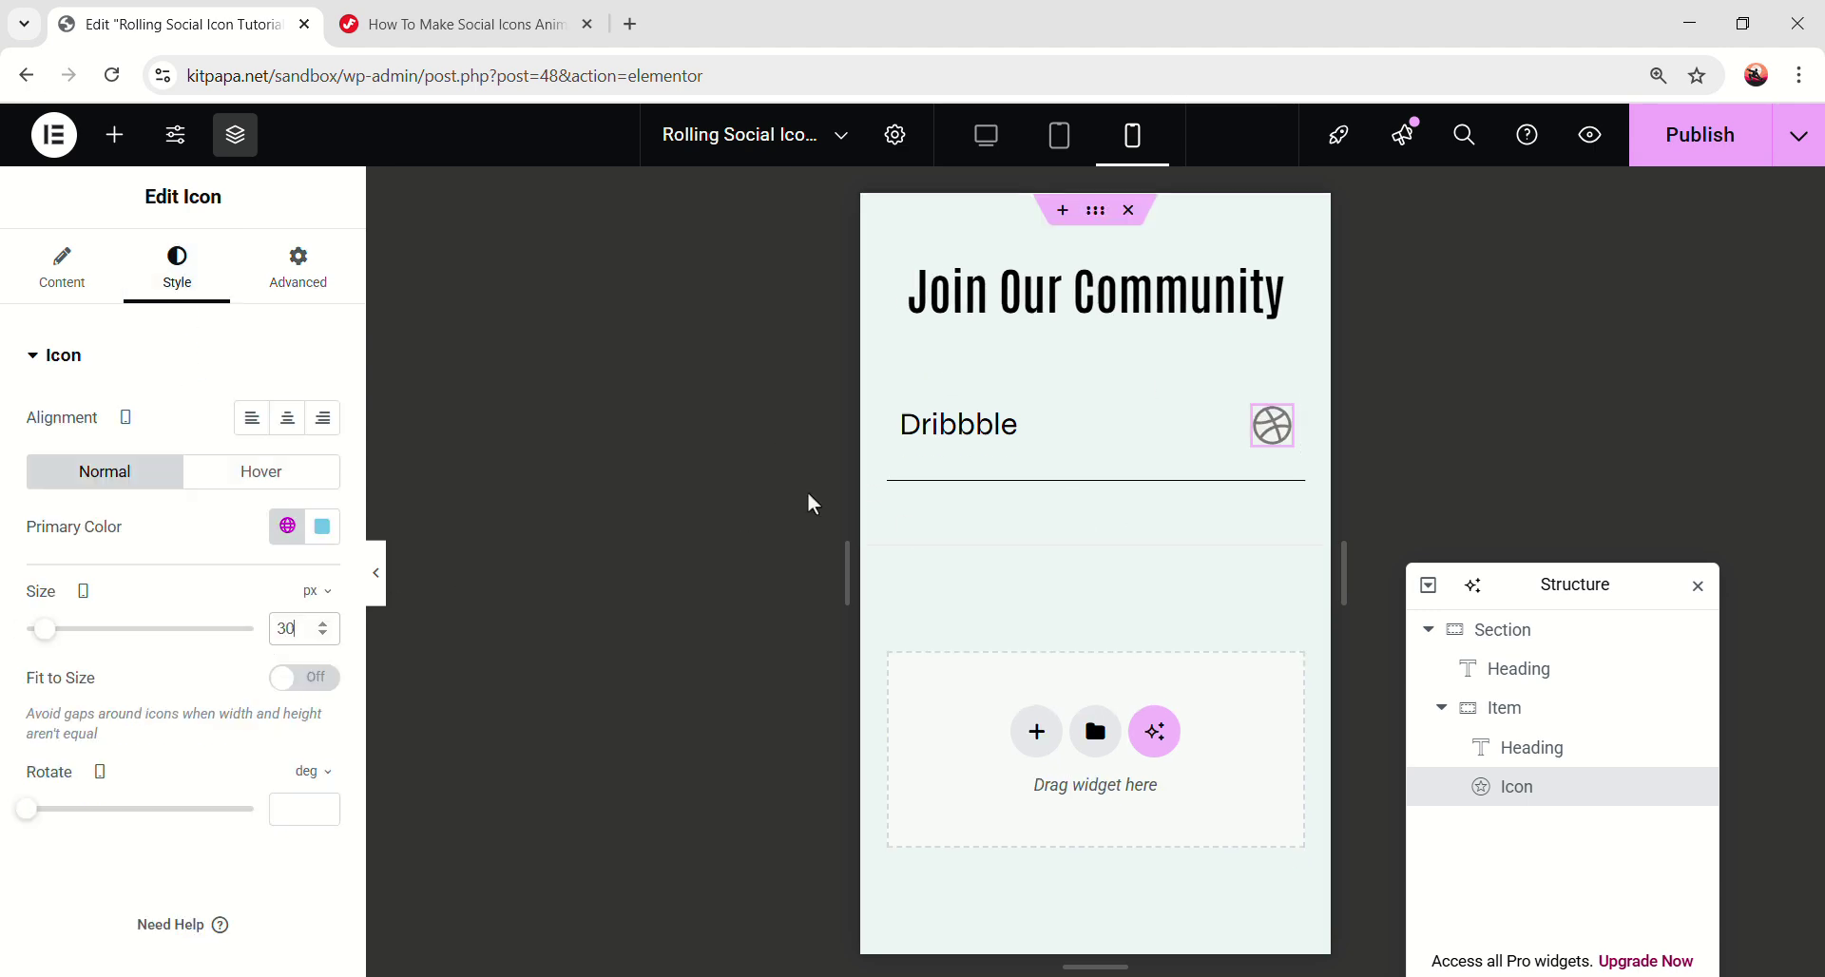
# - Return to Desktop view and select the Dribbble Item container in the Navigator
pyautogui.click(988, 138)
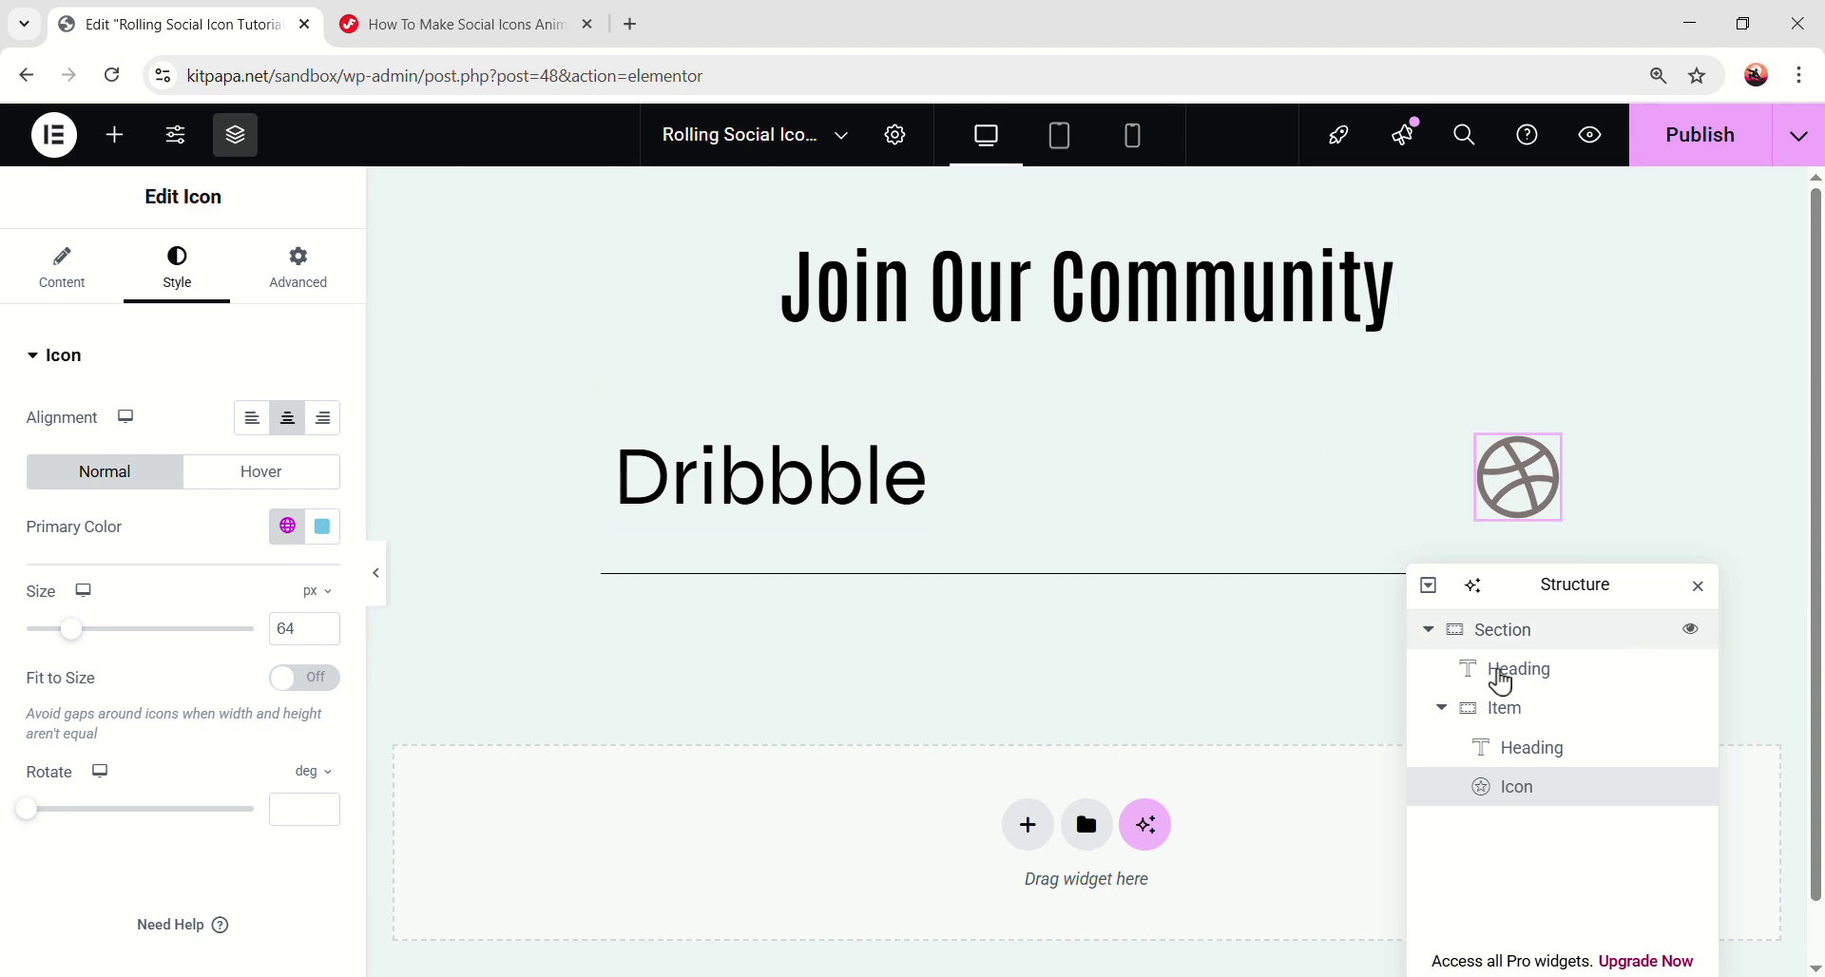
pyautogui.moveTo(1579, 593); pyautogui.dragTo(1588, 481)
pyautogui.click(1480, 599)
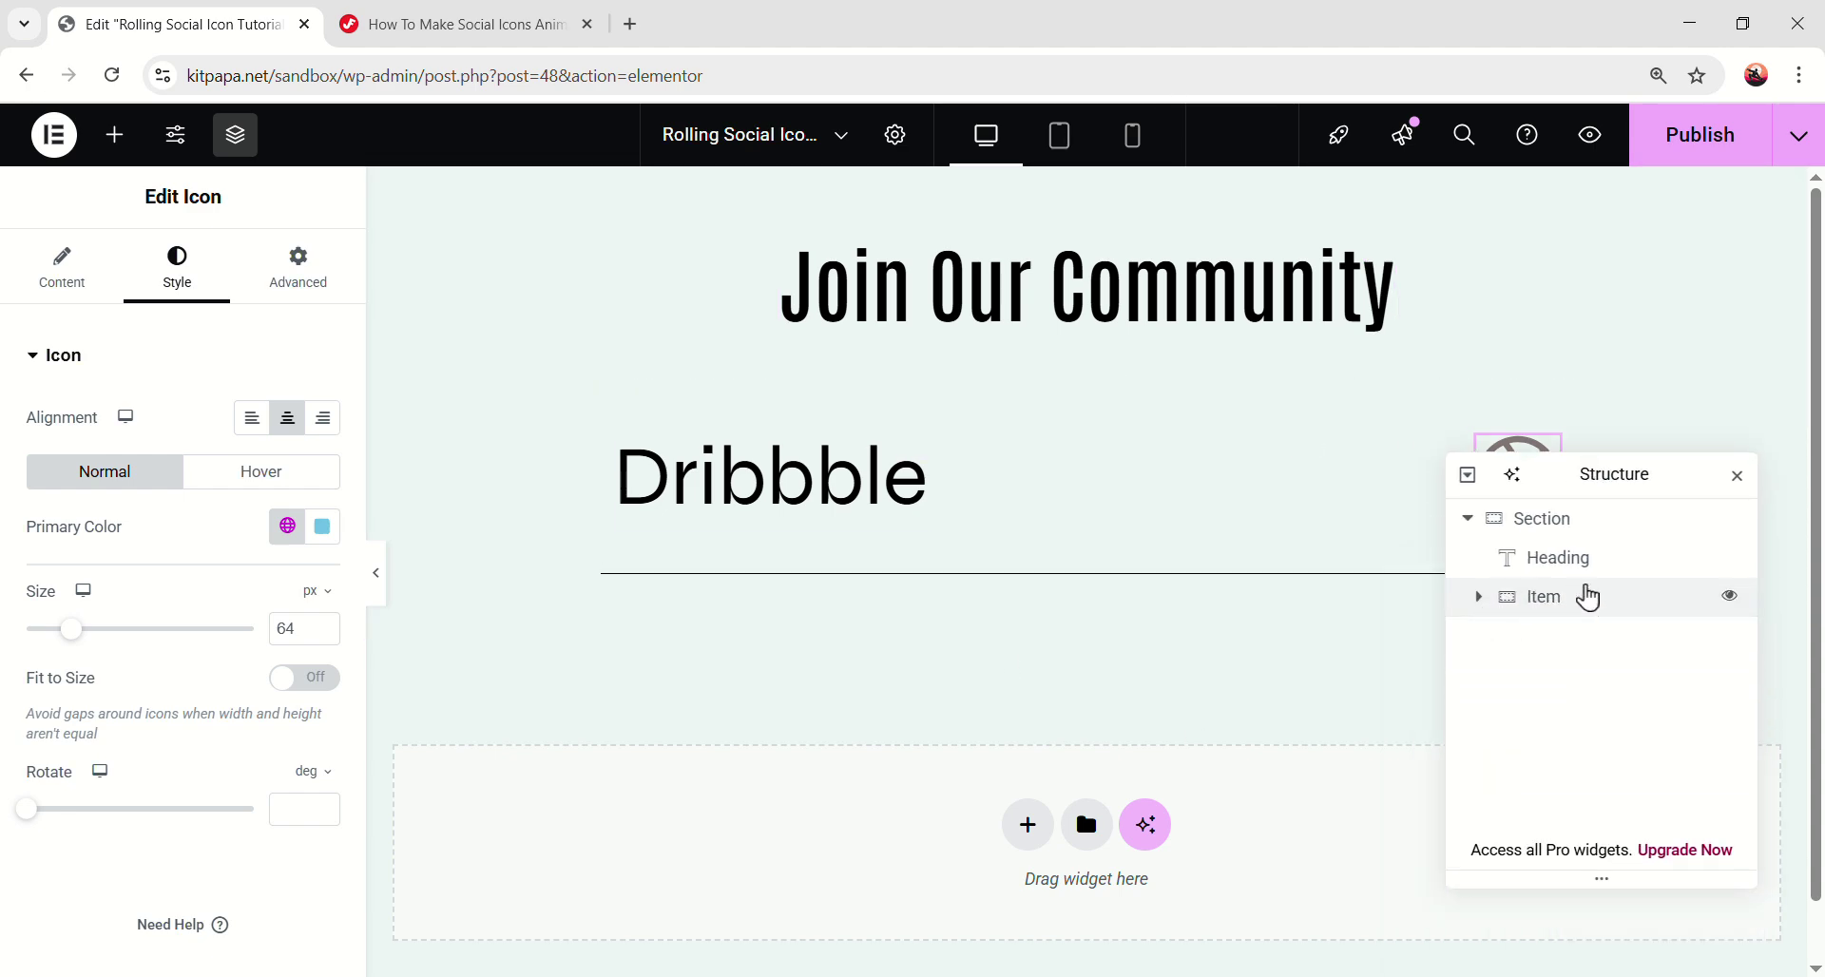
pyautogui.click(1559, 600)
# - Duplicate the Dribbble row three times to get four identical rows
pyautogui.rightClick(1561, 605)
pyautogui.click(1526, 519)
pyautogui.rightClick(1566, 646)
pyautogui.click(1594, 355)
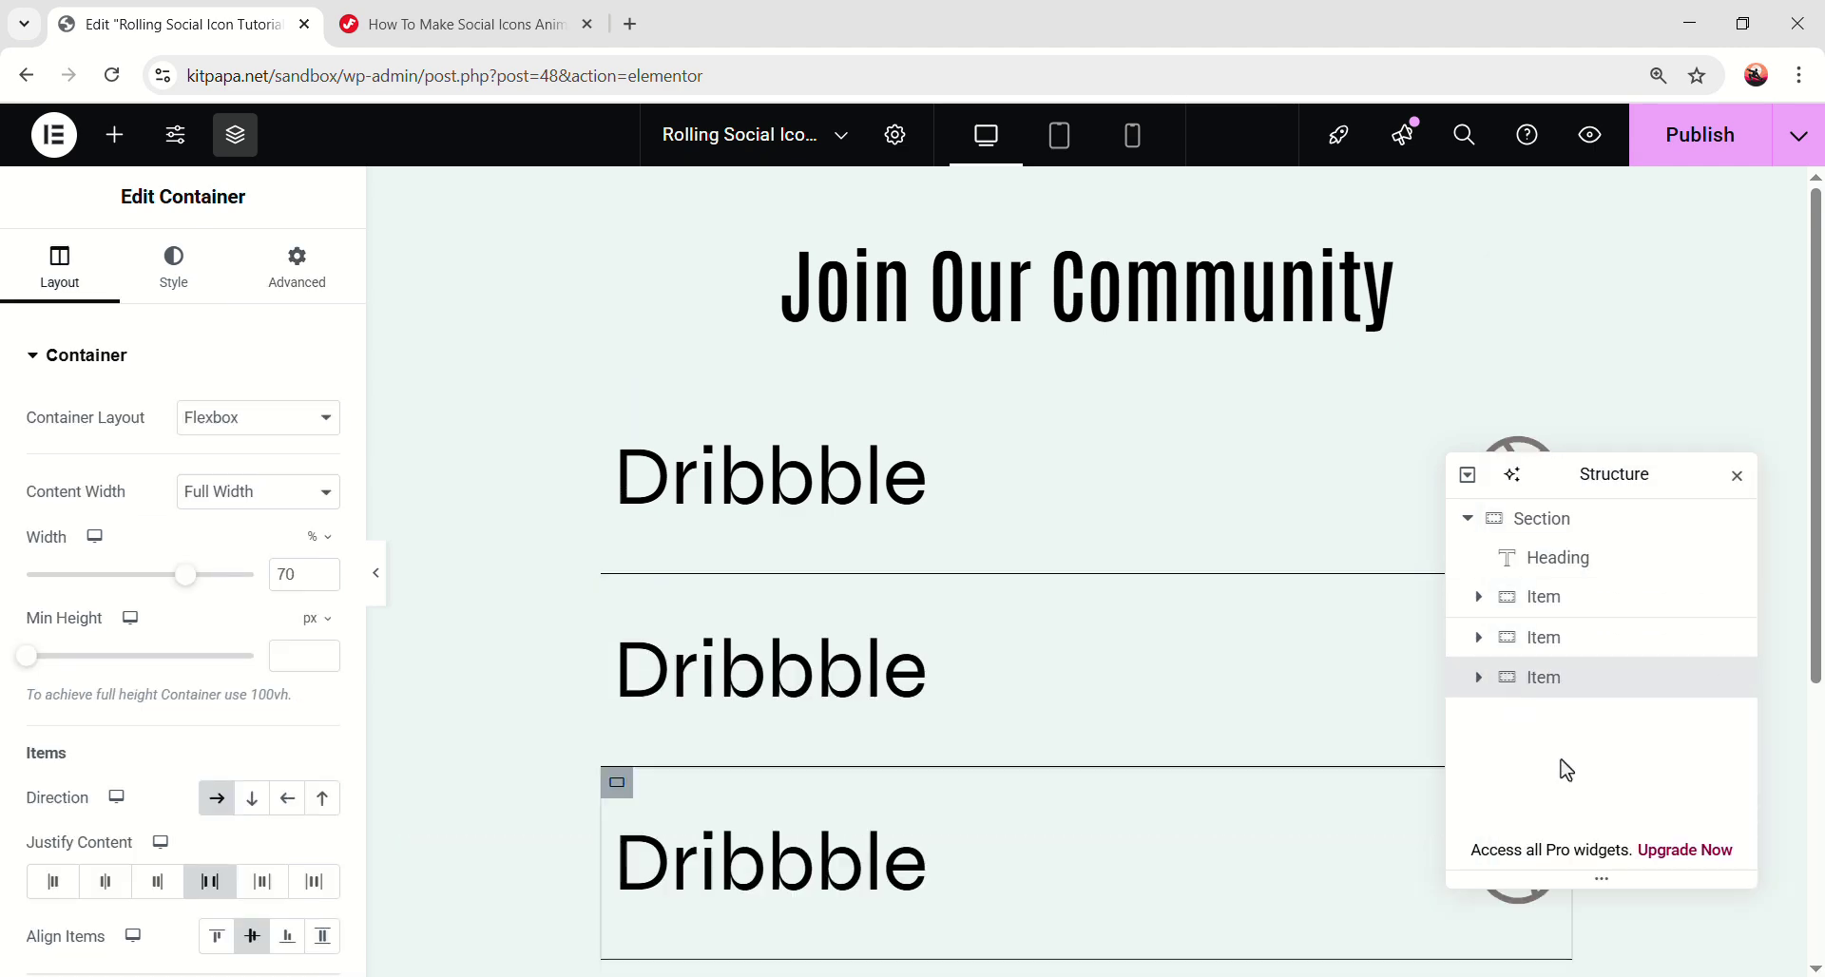
pyautogui.rightClick(1556, 680)
pyautogui.click(1614, 378)
pyautogui.scroll(2, 773, 562)
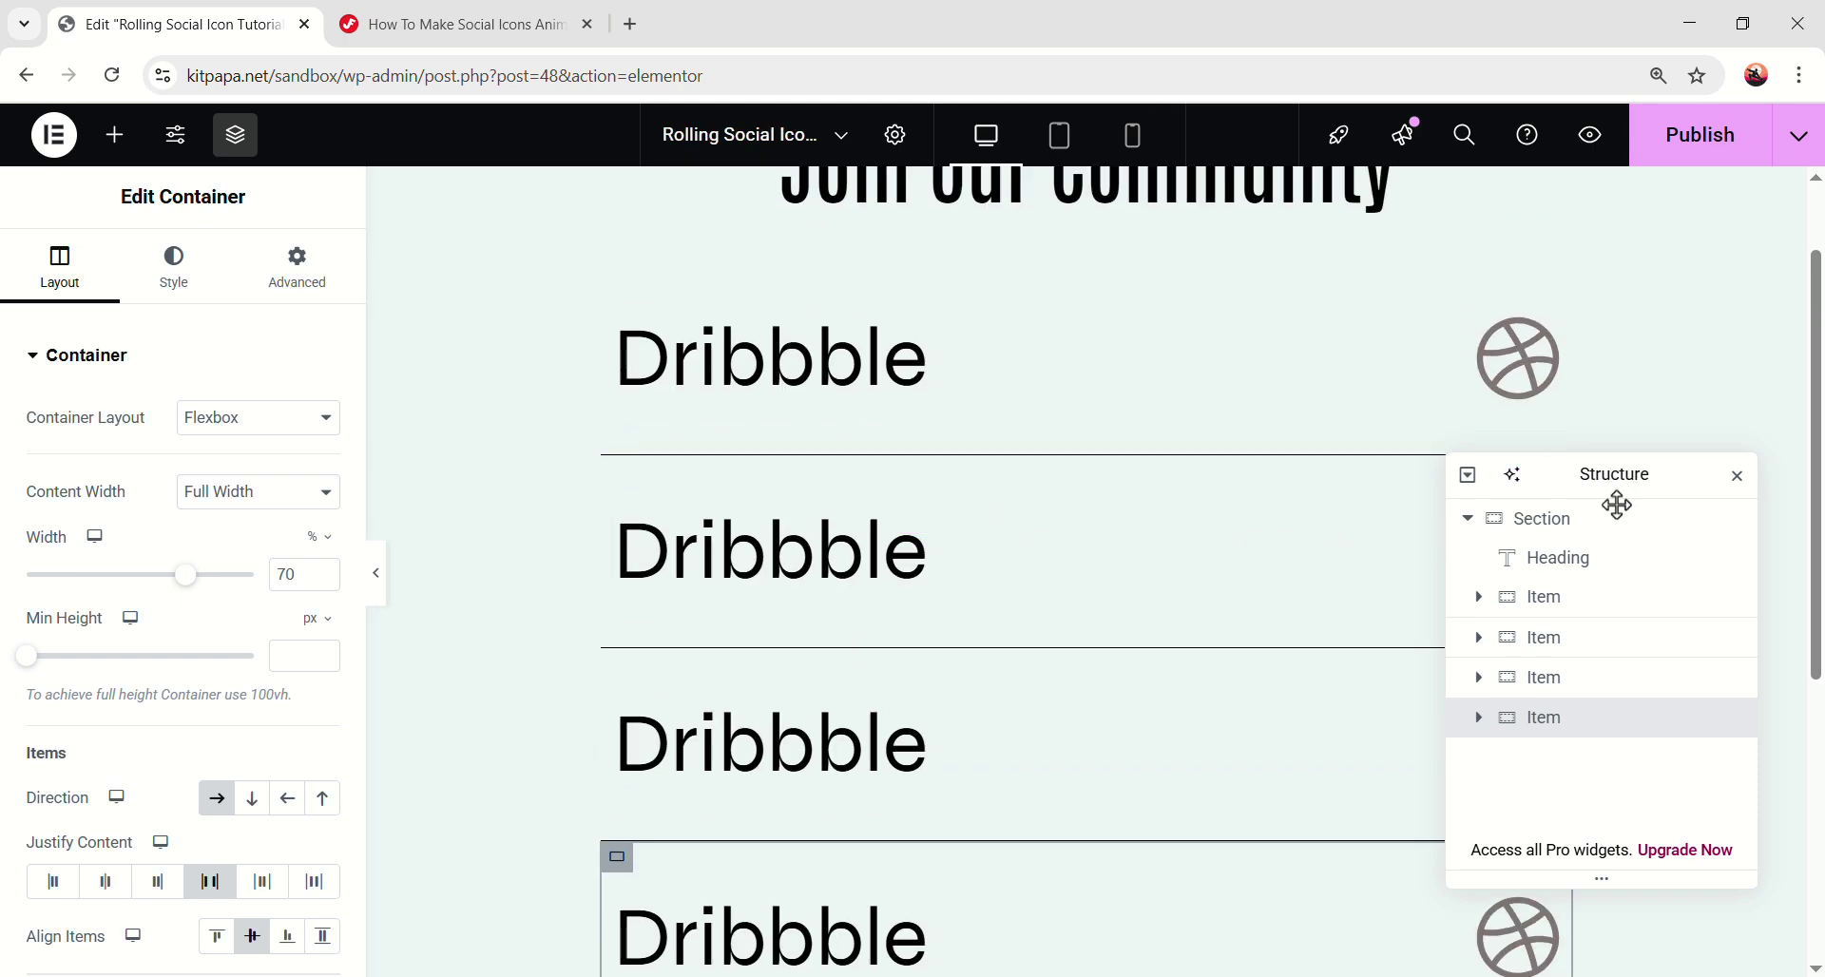
pyautogui.moveTo(1613, 481); pyautogui.dragTo(1603, 690)
pyautogui.scroll(-1, 1121, 530)
# - Retitle the second, third and fourth row headings linkedin, instagram and Facebook
pyautogui.scroll(1, 1122, 530)
pyautogui.click(722, 537)
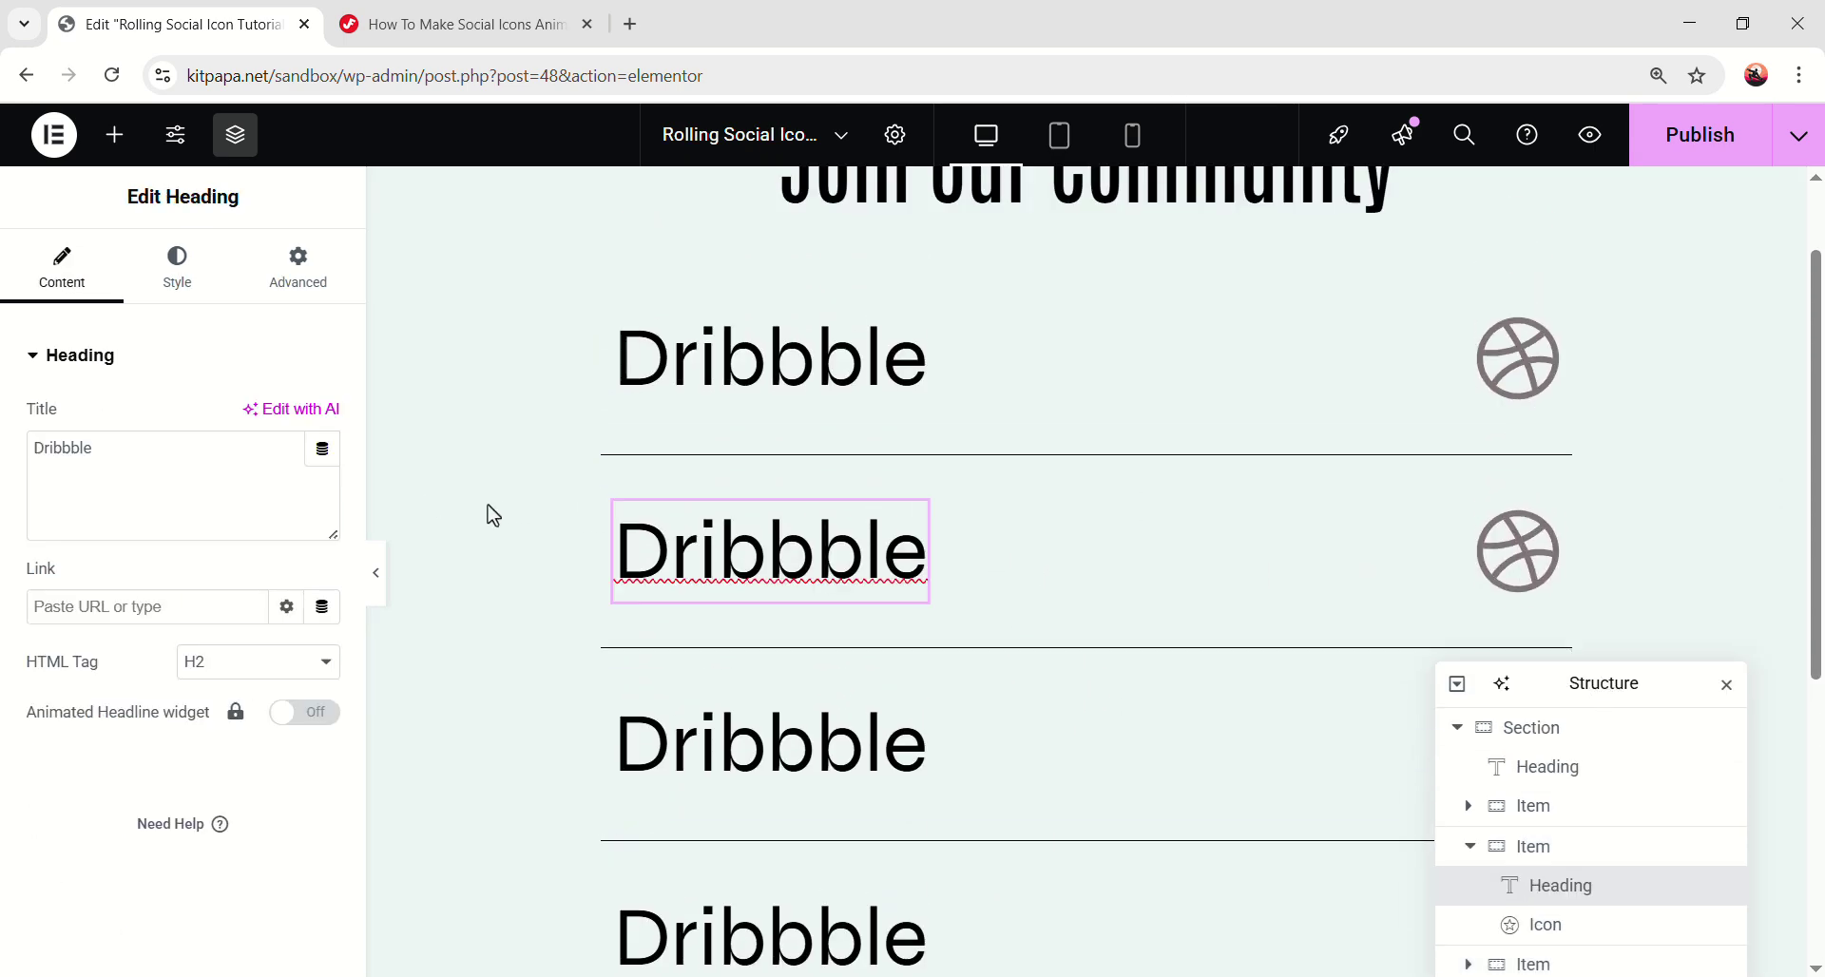
pyautogui.tripleClick(223, 497)
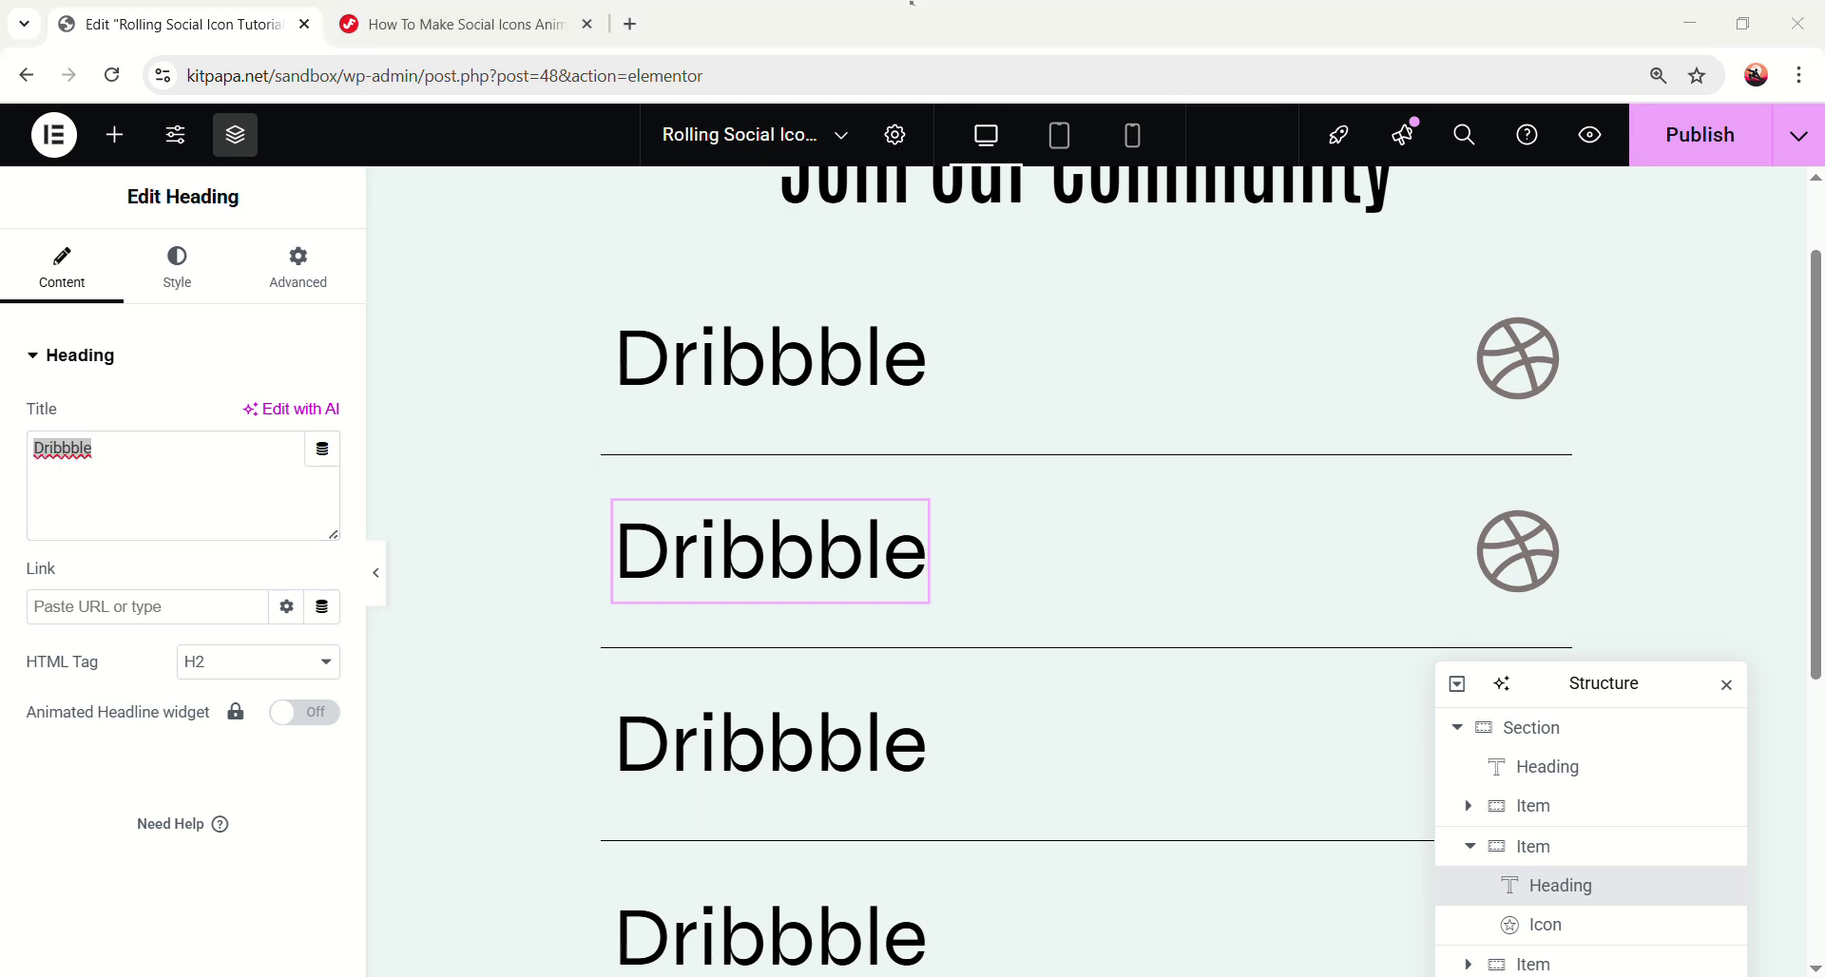
pyautogui.write('linkedin')
pyautogui.click(761, 741)
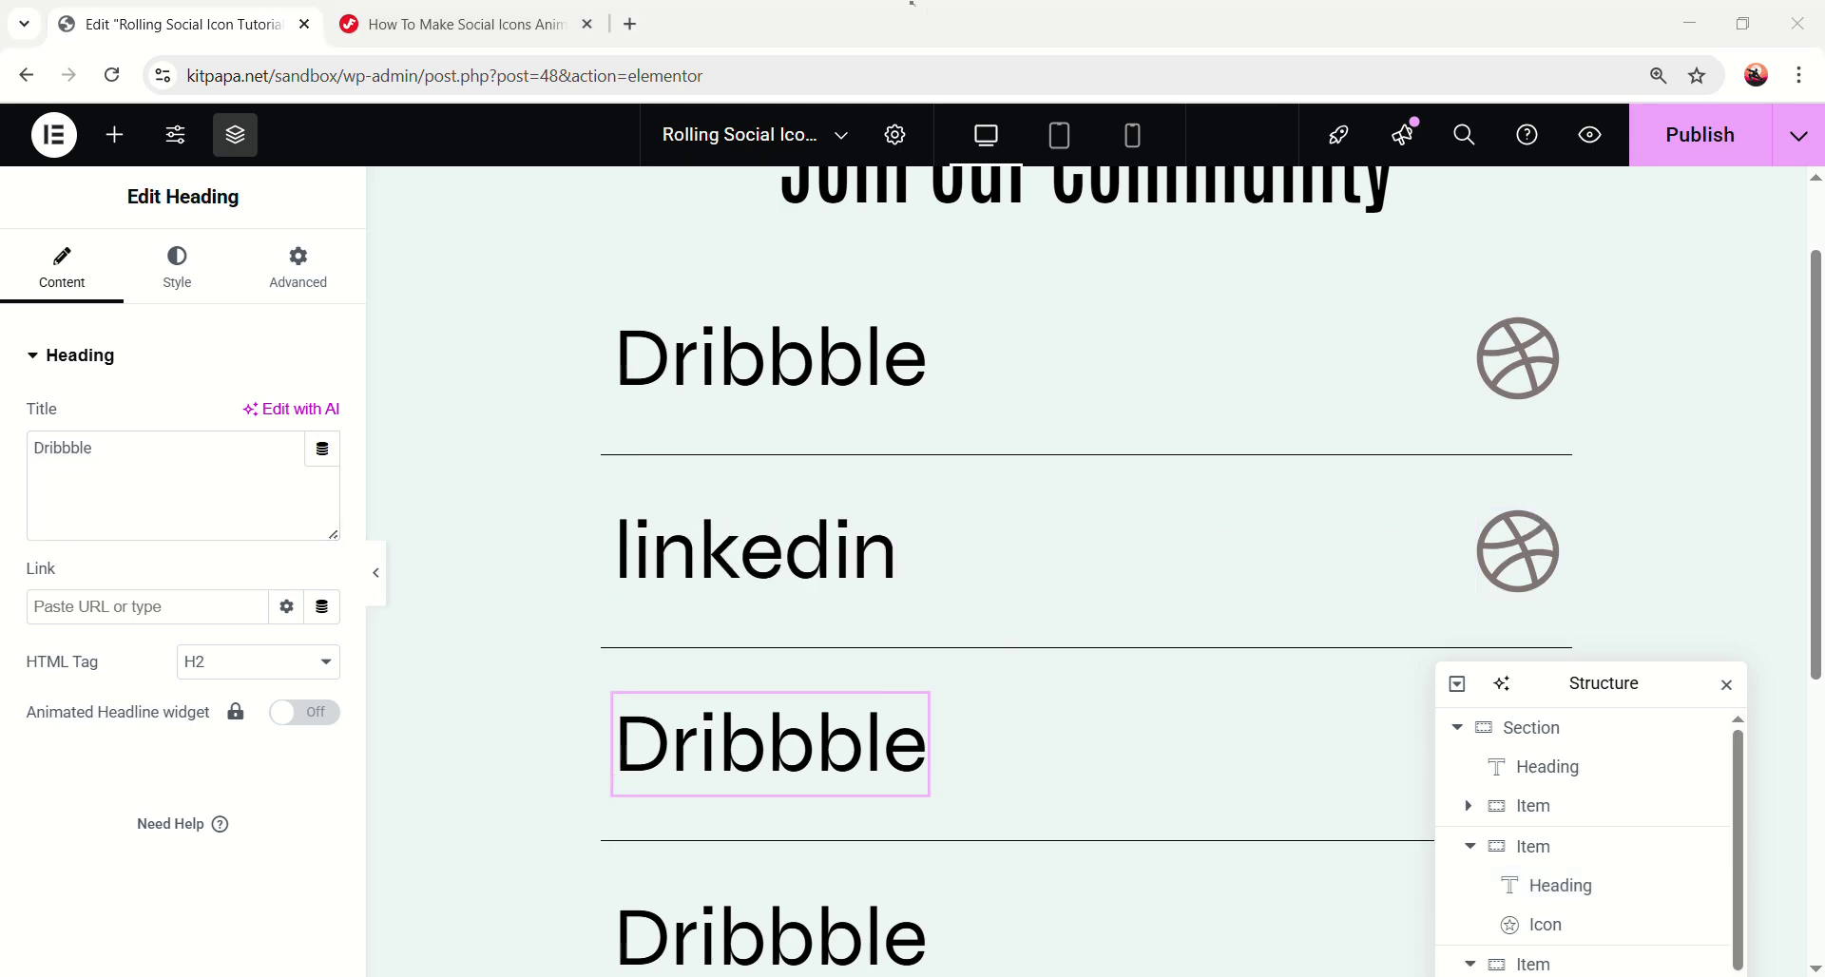
pyautogui.tripleClick(162, 497)
pyautogui.write('instagram')
pyautogui.click(769, 936)
pyautogui.tripleClick(162, 497)
pyautogui.write('Facebook')
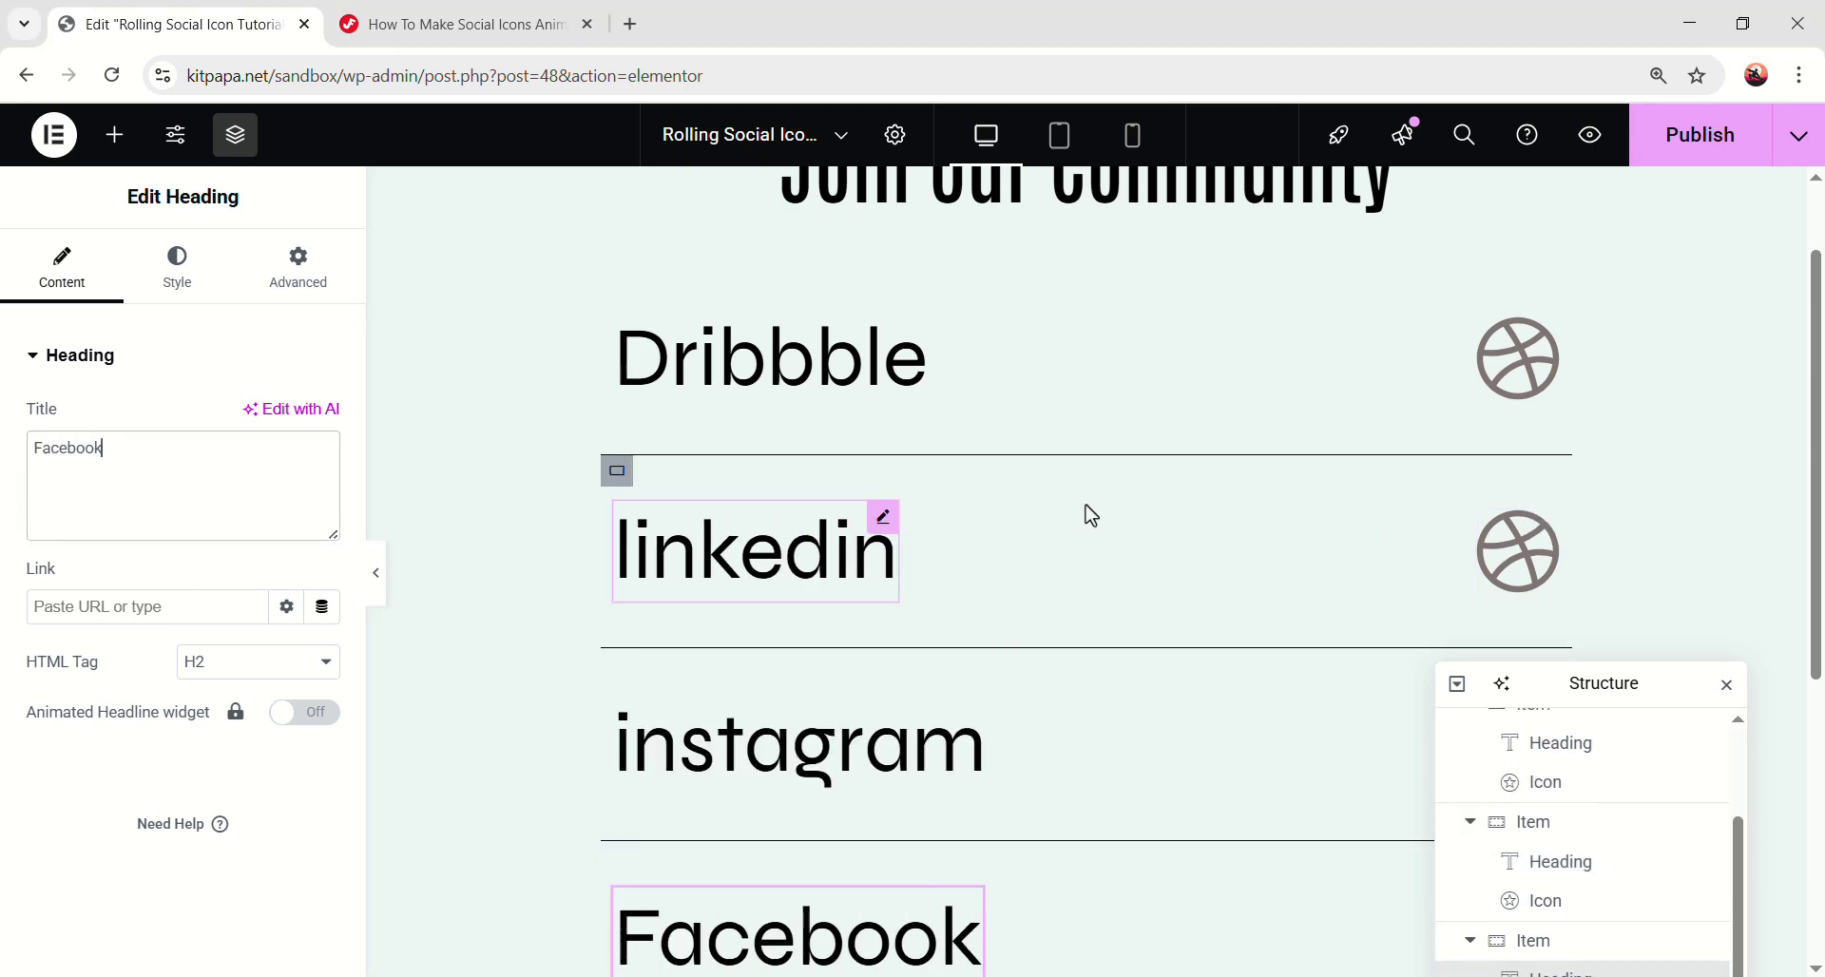
# - Give the linkedin row the LinkedIn icon from the Icon Library
pyautogui.click(713, 447)
pyautogui.click(1698, 895)
pyautogui.moveTo(1613, 717); pyautogui.dragTo(1552, 746)
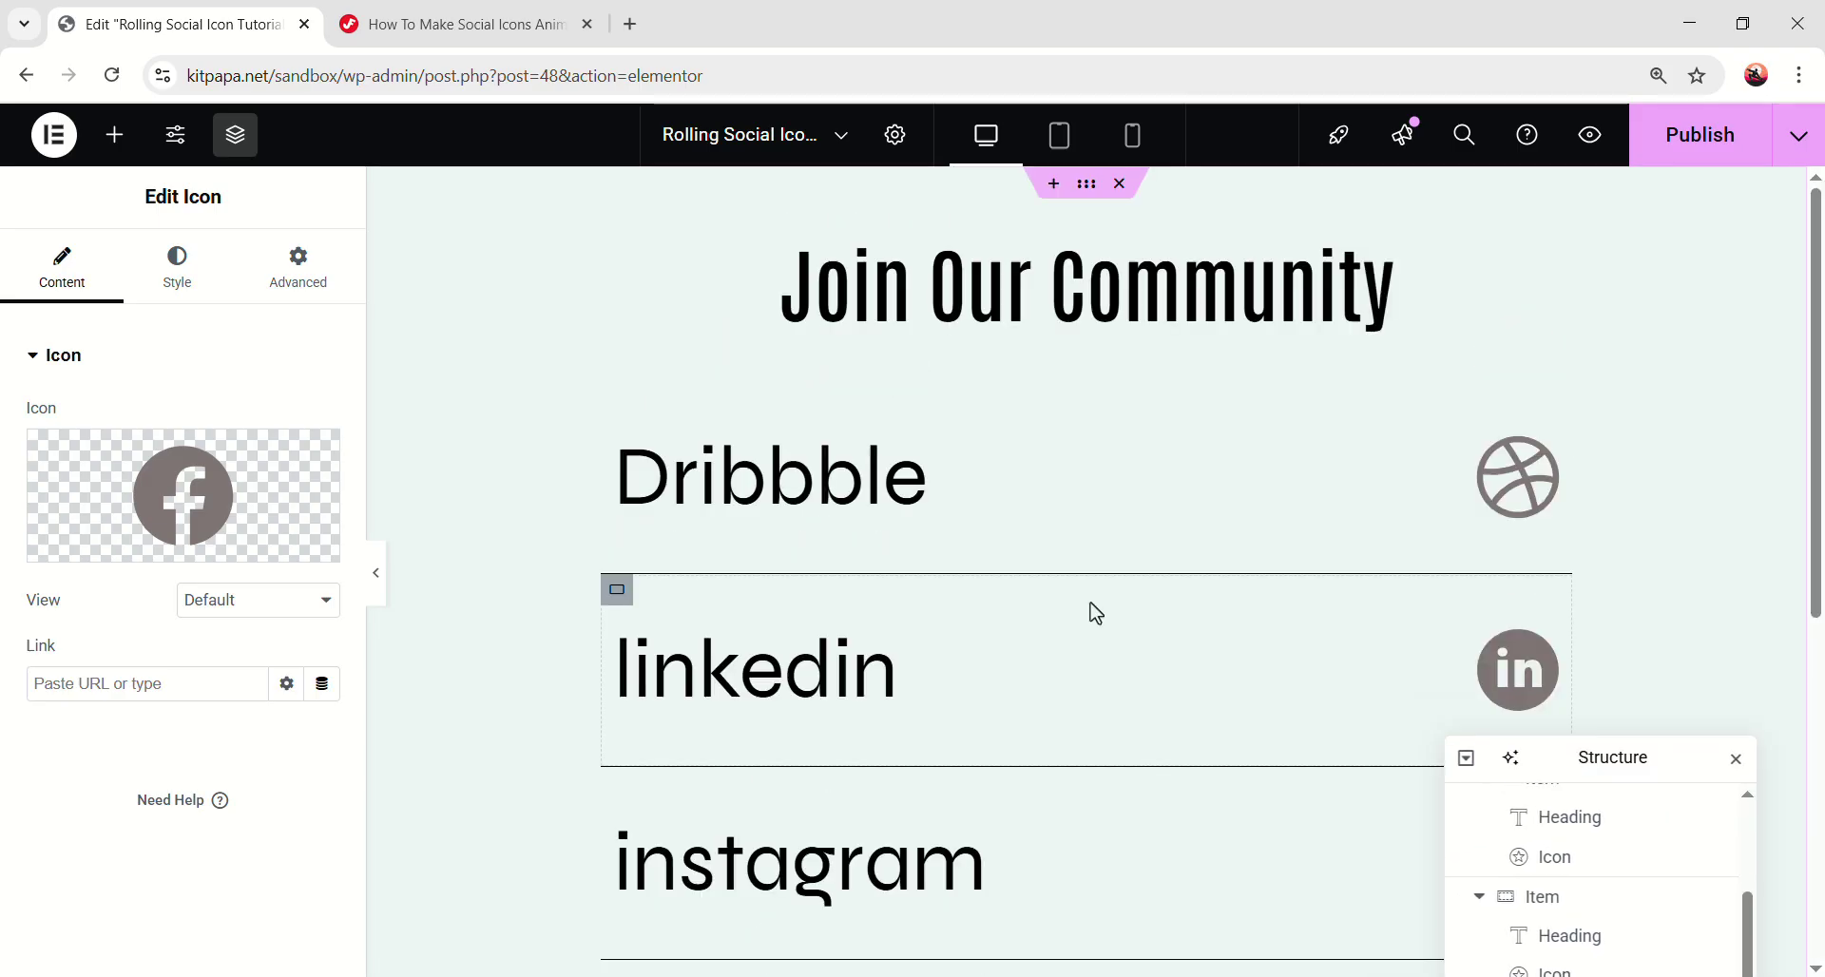
pyautogui.scroll(-3, 1461, 491)
pyautogui.scroll(4, 1201, 534)
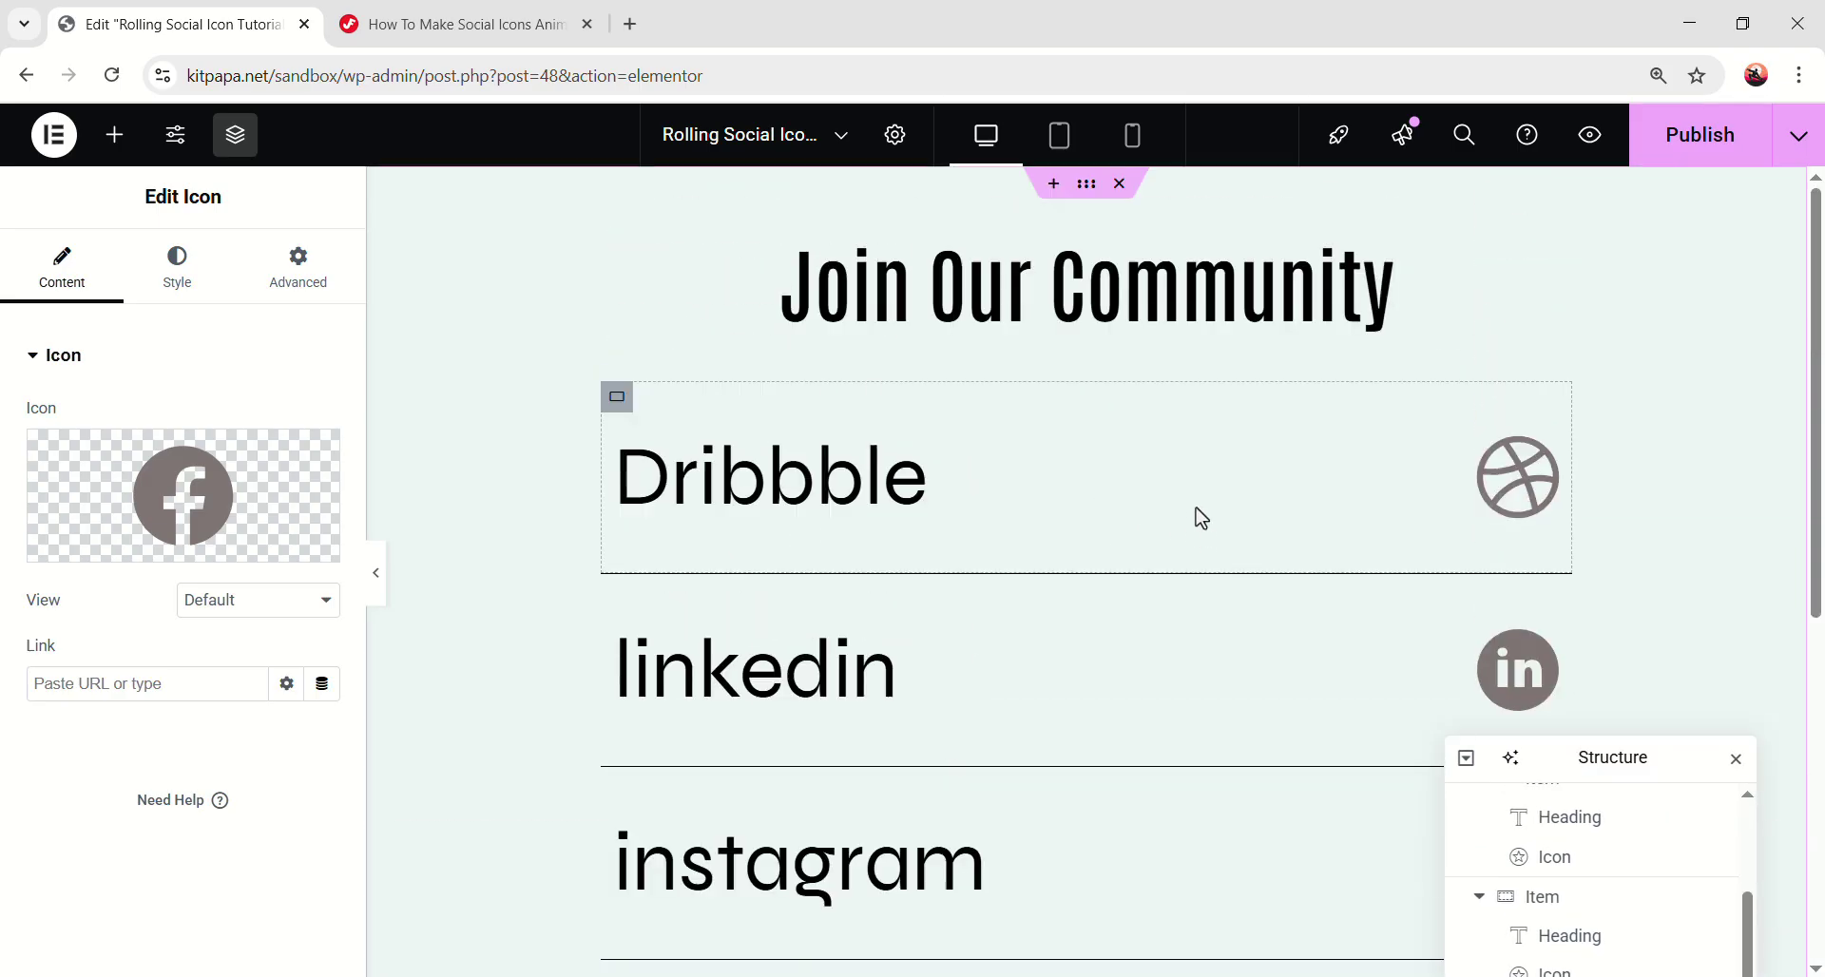
pyautogui.scroll(-5, 1073, 637)
pyautogui.scroll(5, 1188, 656)
pyautogui.scroll(-3, 1046, 627)
pyautogui.scroll(2, 1236, 570)
pyautogui.scroll(1, 1417, 536)
# - Place an HTML widget, found by searching 'html', in a new container below the Facebook row
pyautogui.click(115, 134)
pyautogui.write('html')
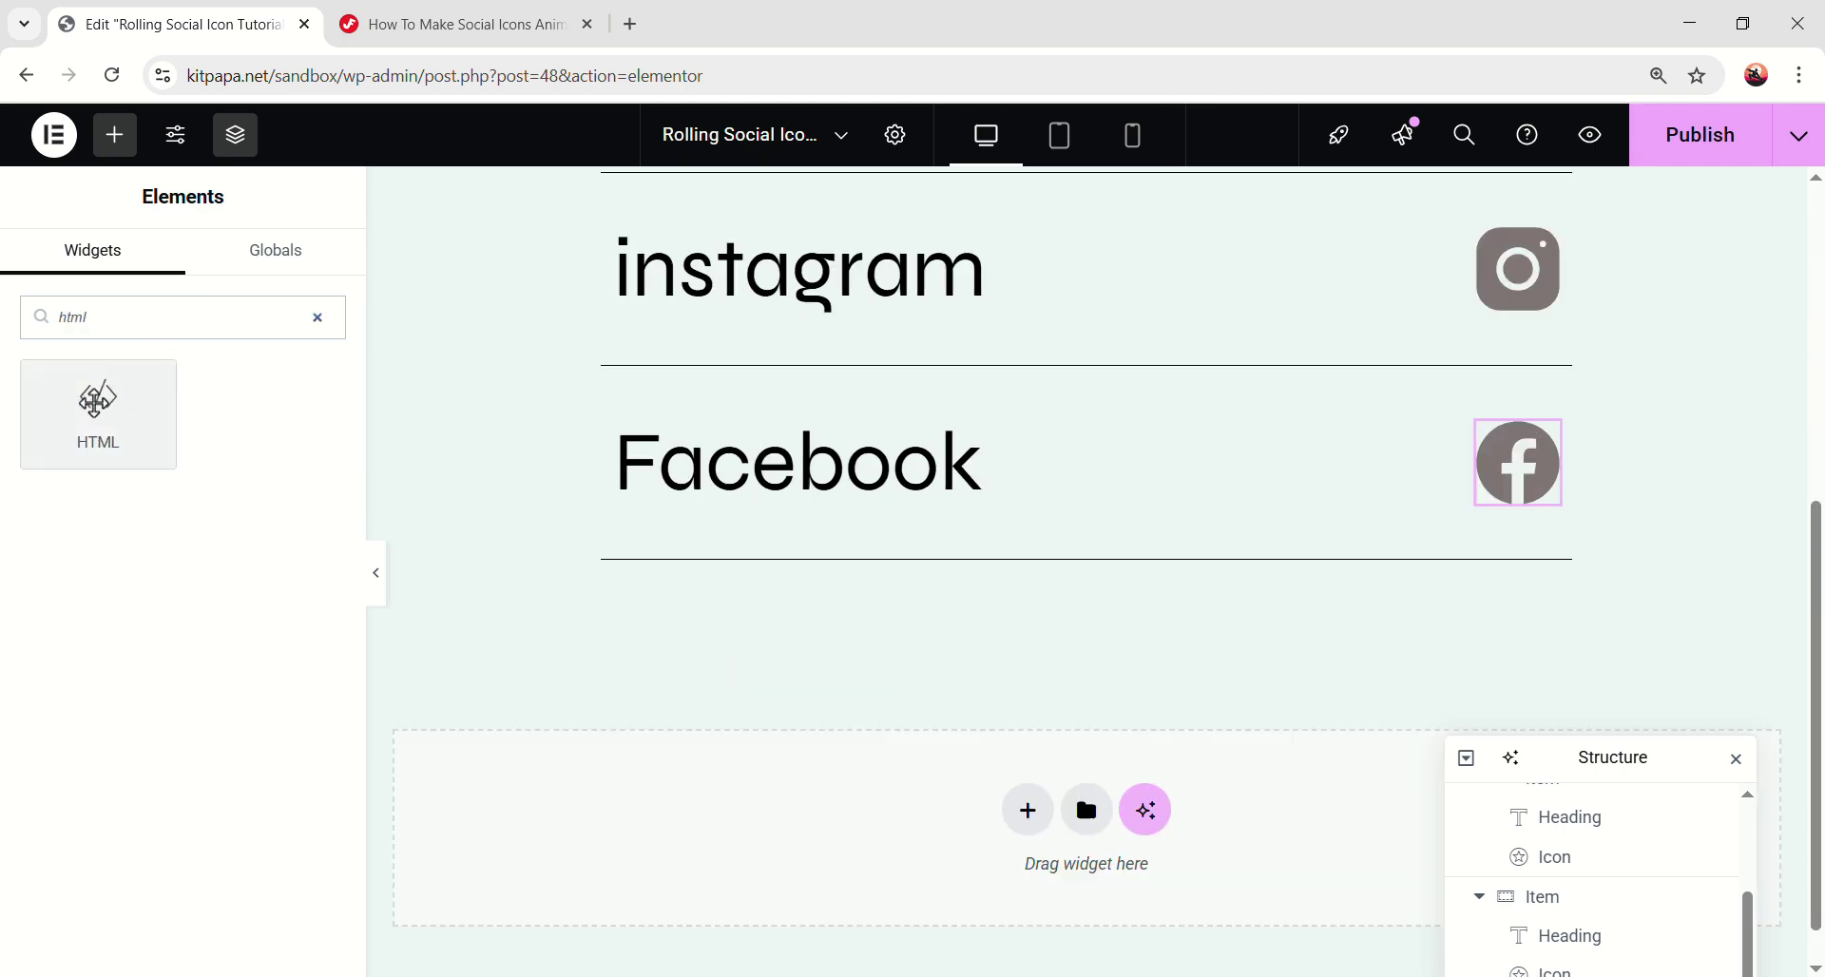
pyautogui.moveTo(98, 409); pyautogui.dragTo(591, 825)
pyautogui.moveTo(1559, 758); pyautogui.dragTo(1508, 466)
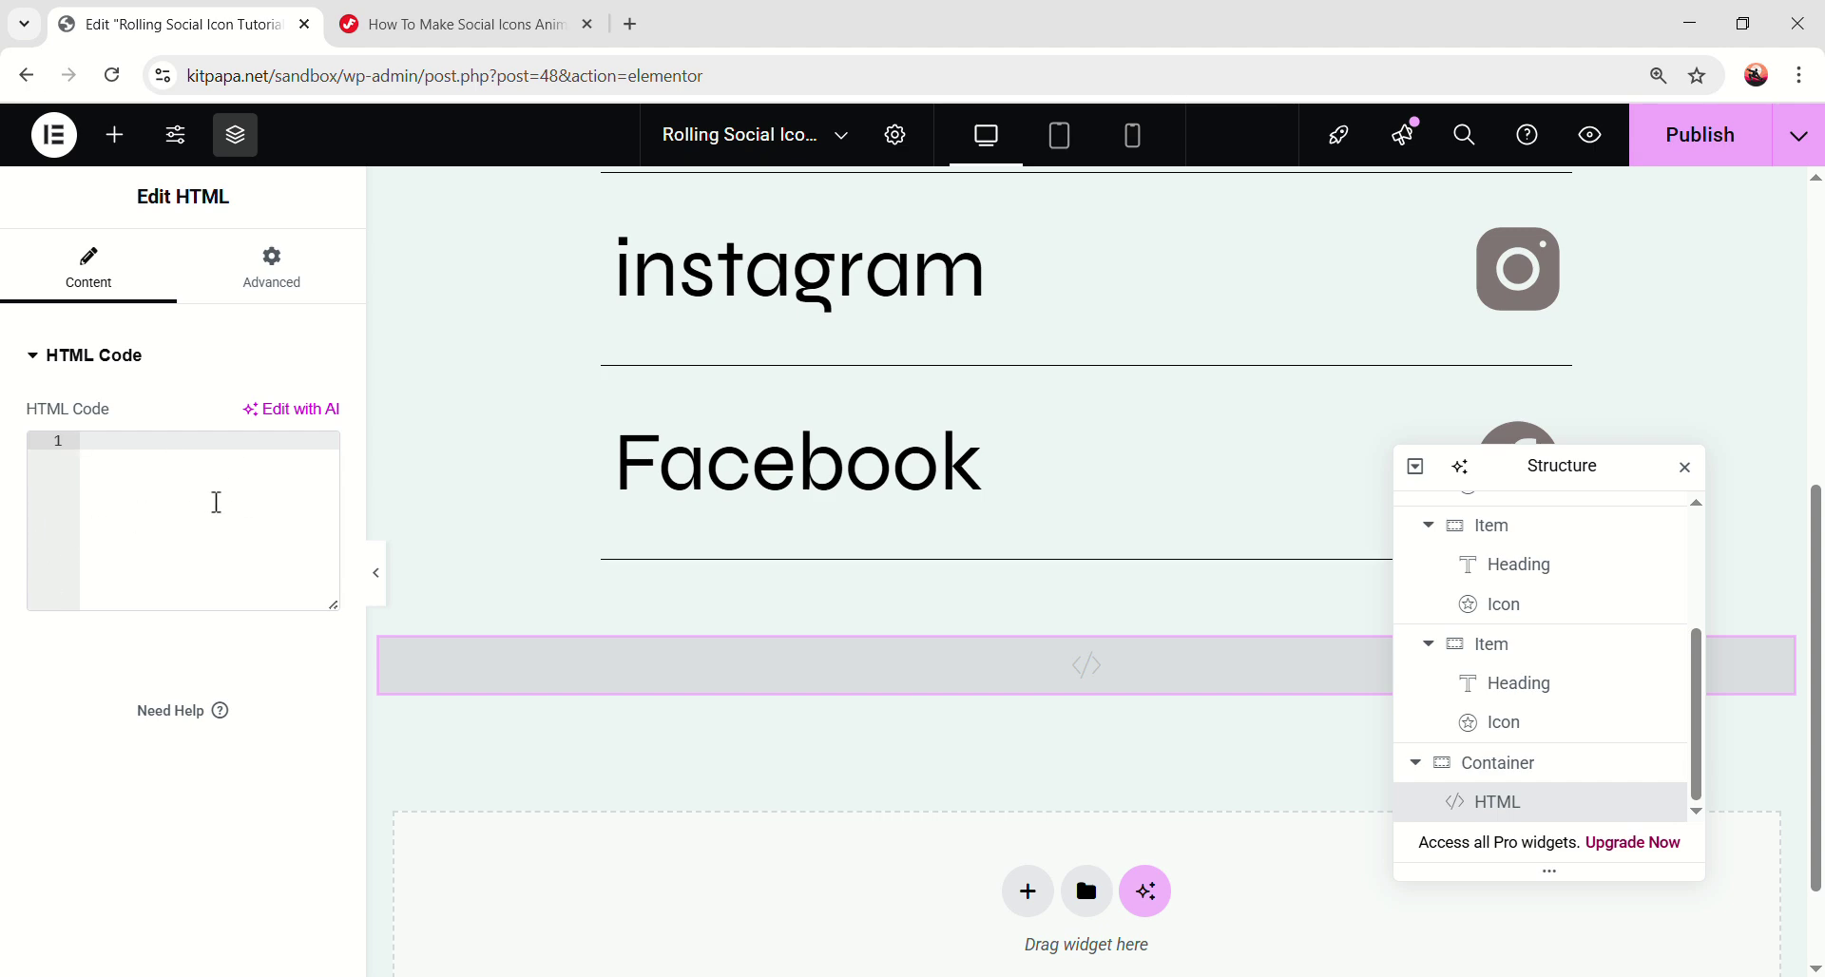
pyautogui.click(407, 29)
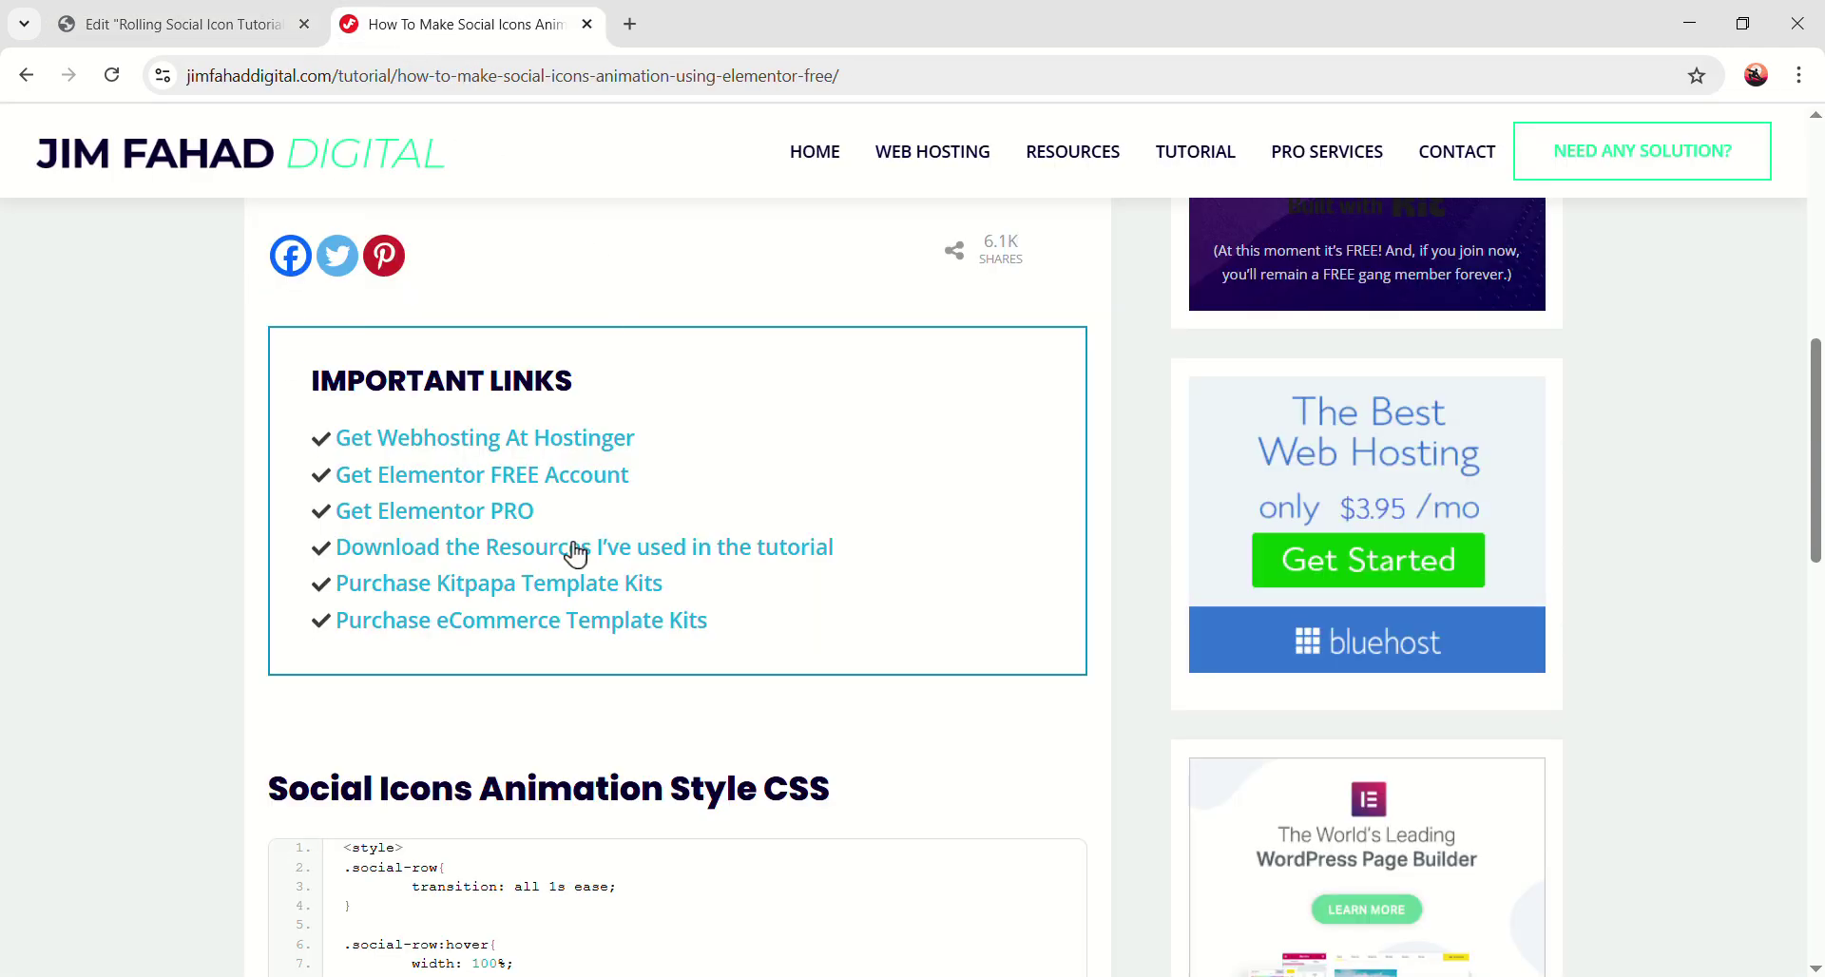
# - Copy the tutorial's Social Icons Animation Style CSS and return to Elementor
pyautogui.scroll(-11, 575, 551)
pyautogui.scroll(6, 493, 712)
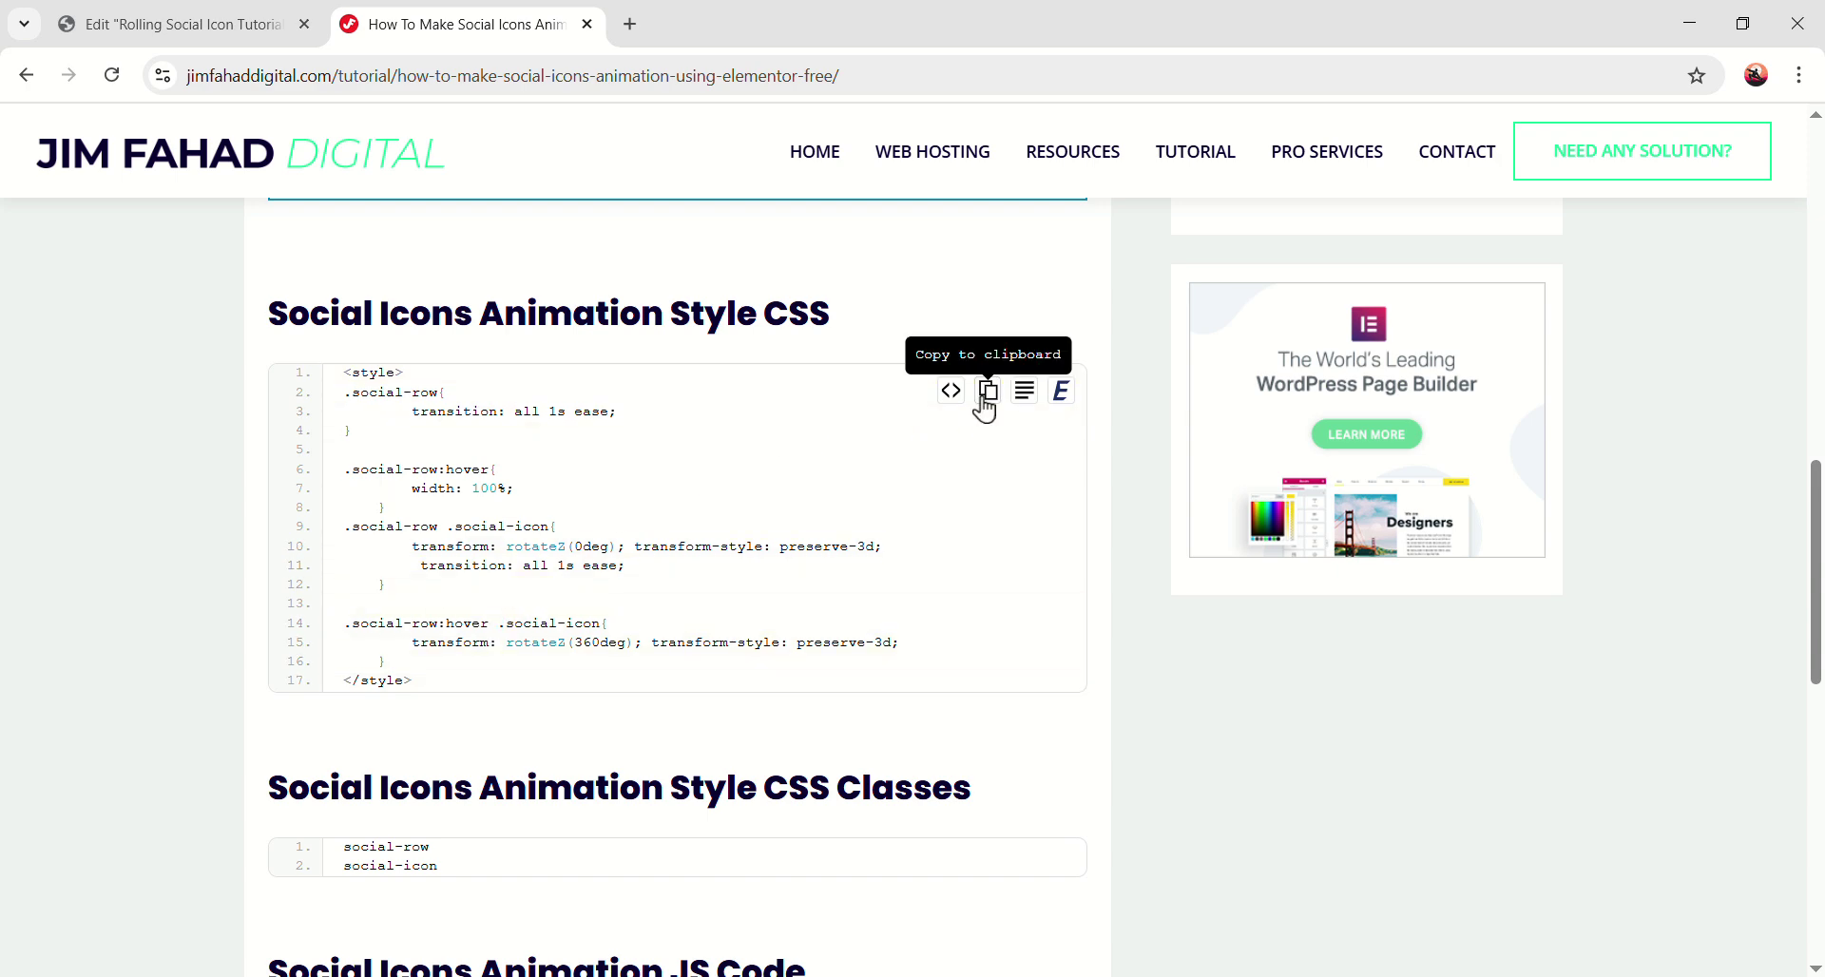
pyautogui.click(276, 26)
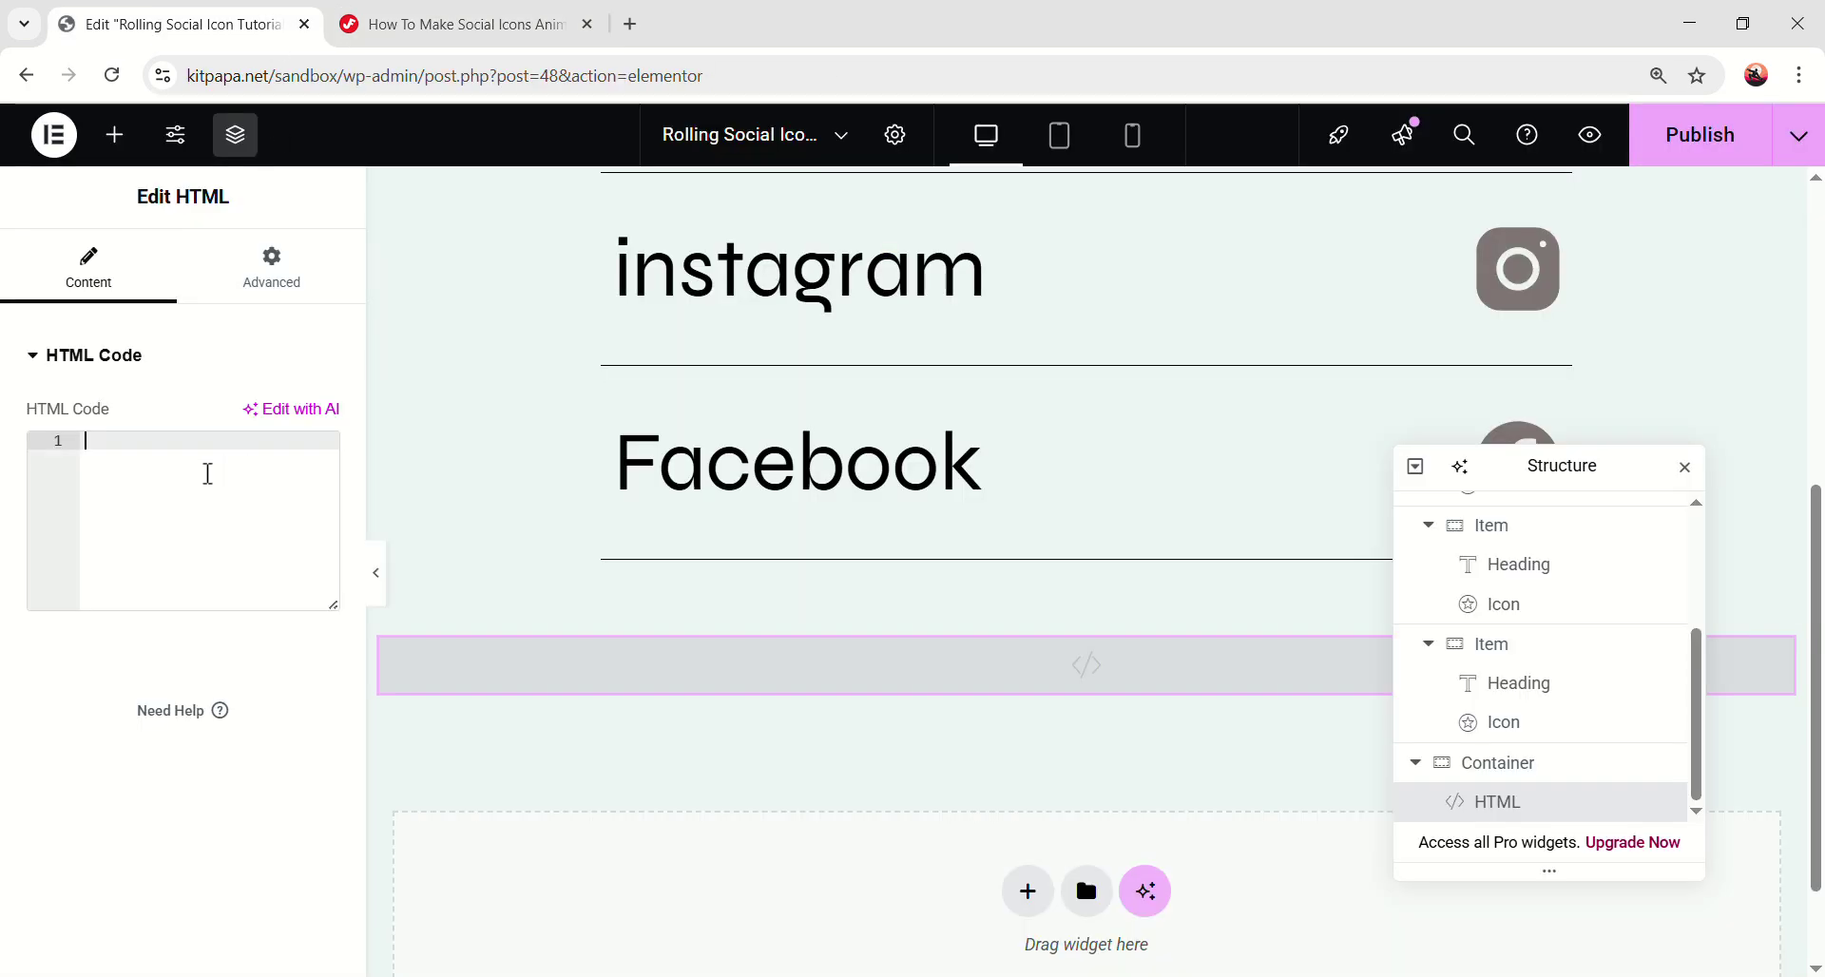
# - Paste the 17-line animation CSS into the HTML widget's code box
pyautogui.rightClick(119, 461)
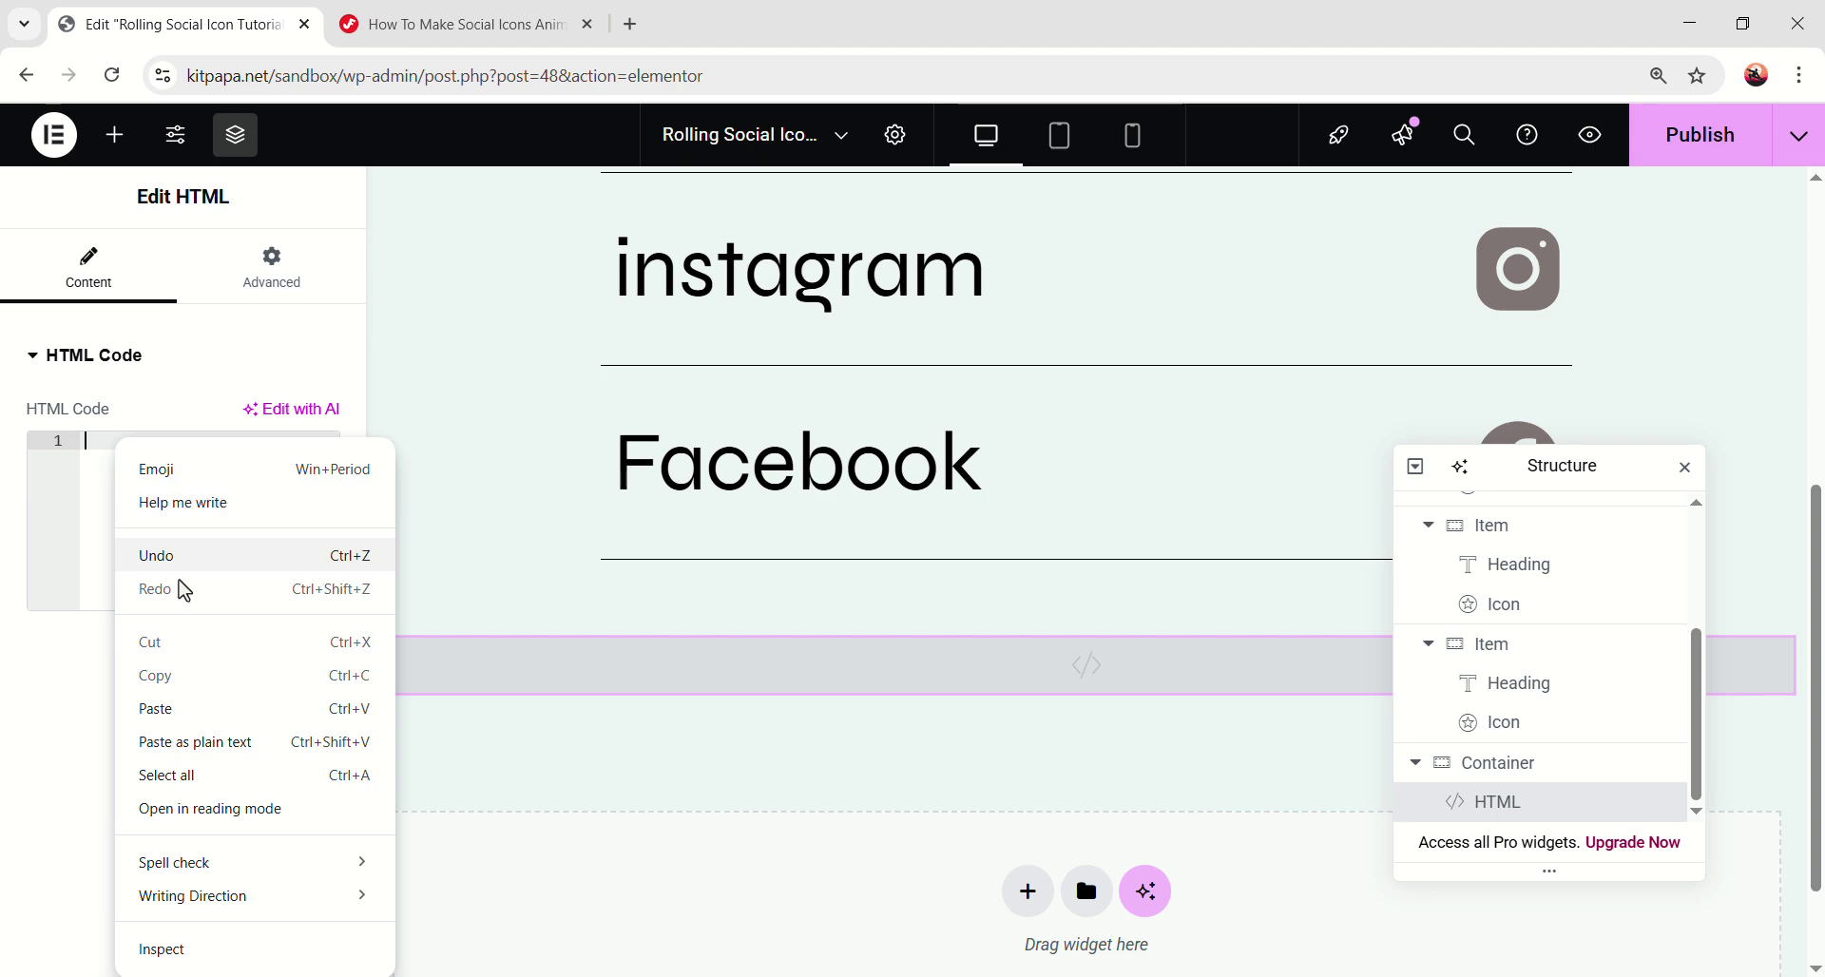
pyautogui.click(183, 704)
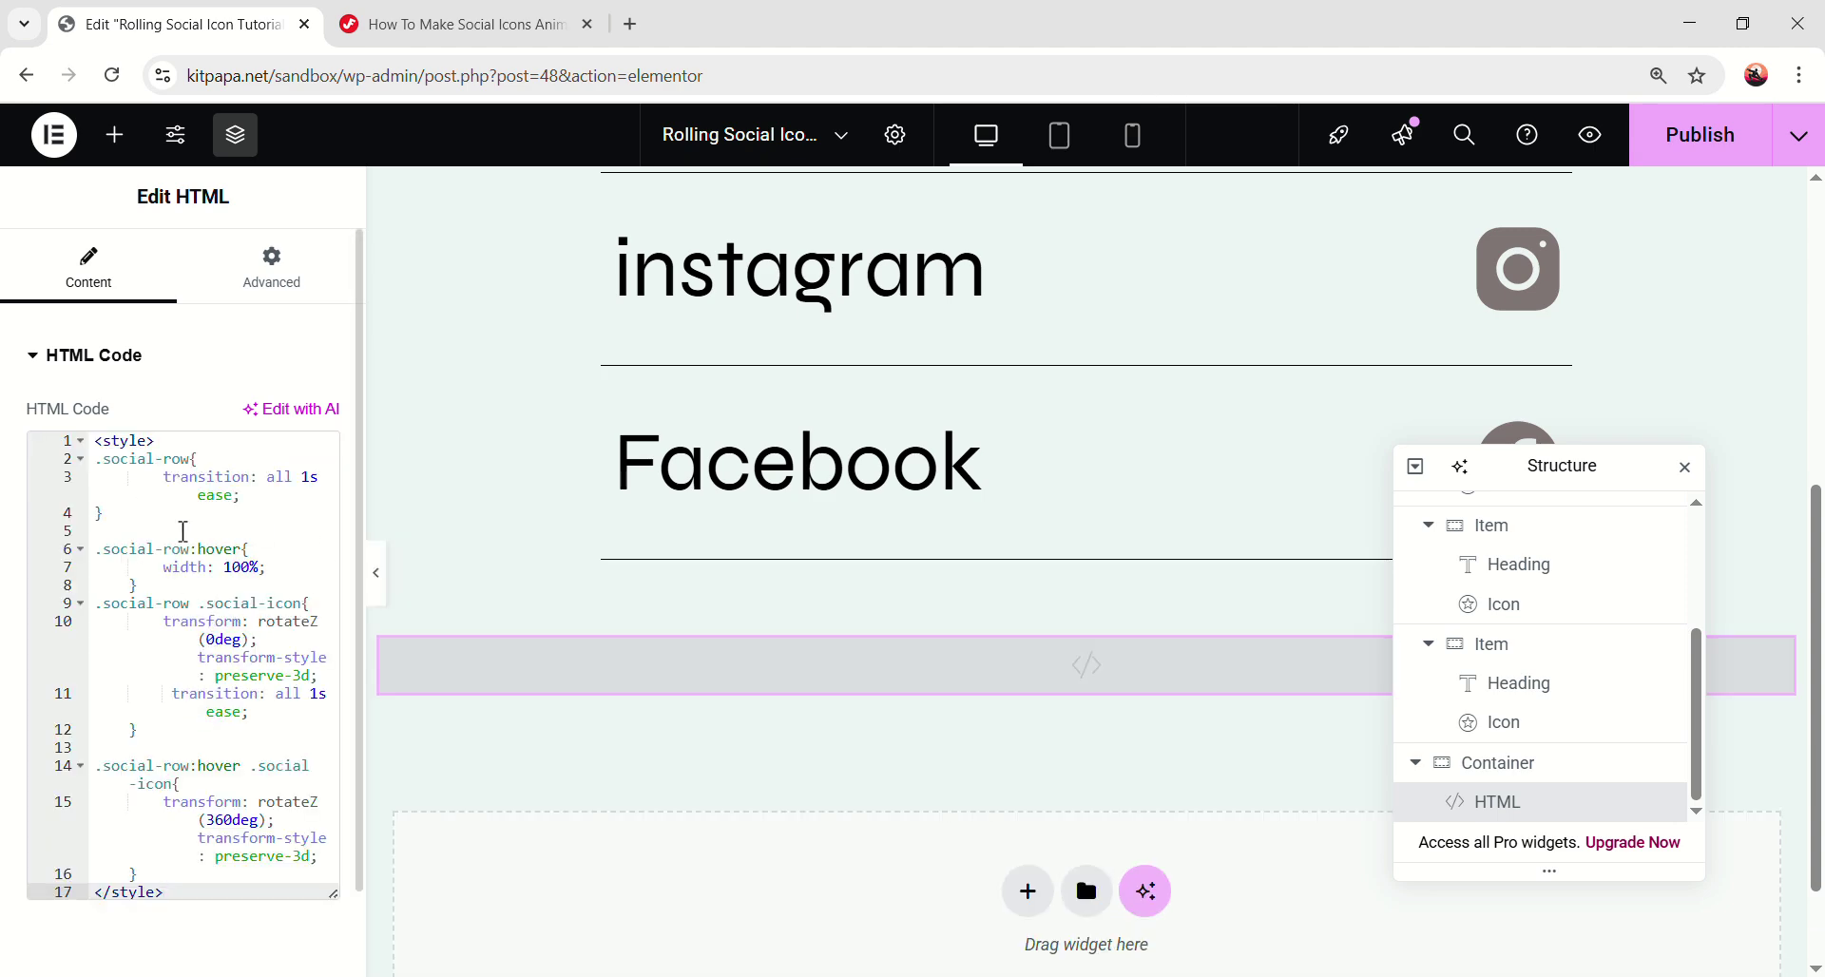
pyautogui.click(456, 24)
pyautogui.scroll(-3, 558, 602)
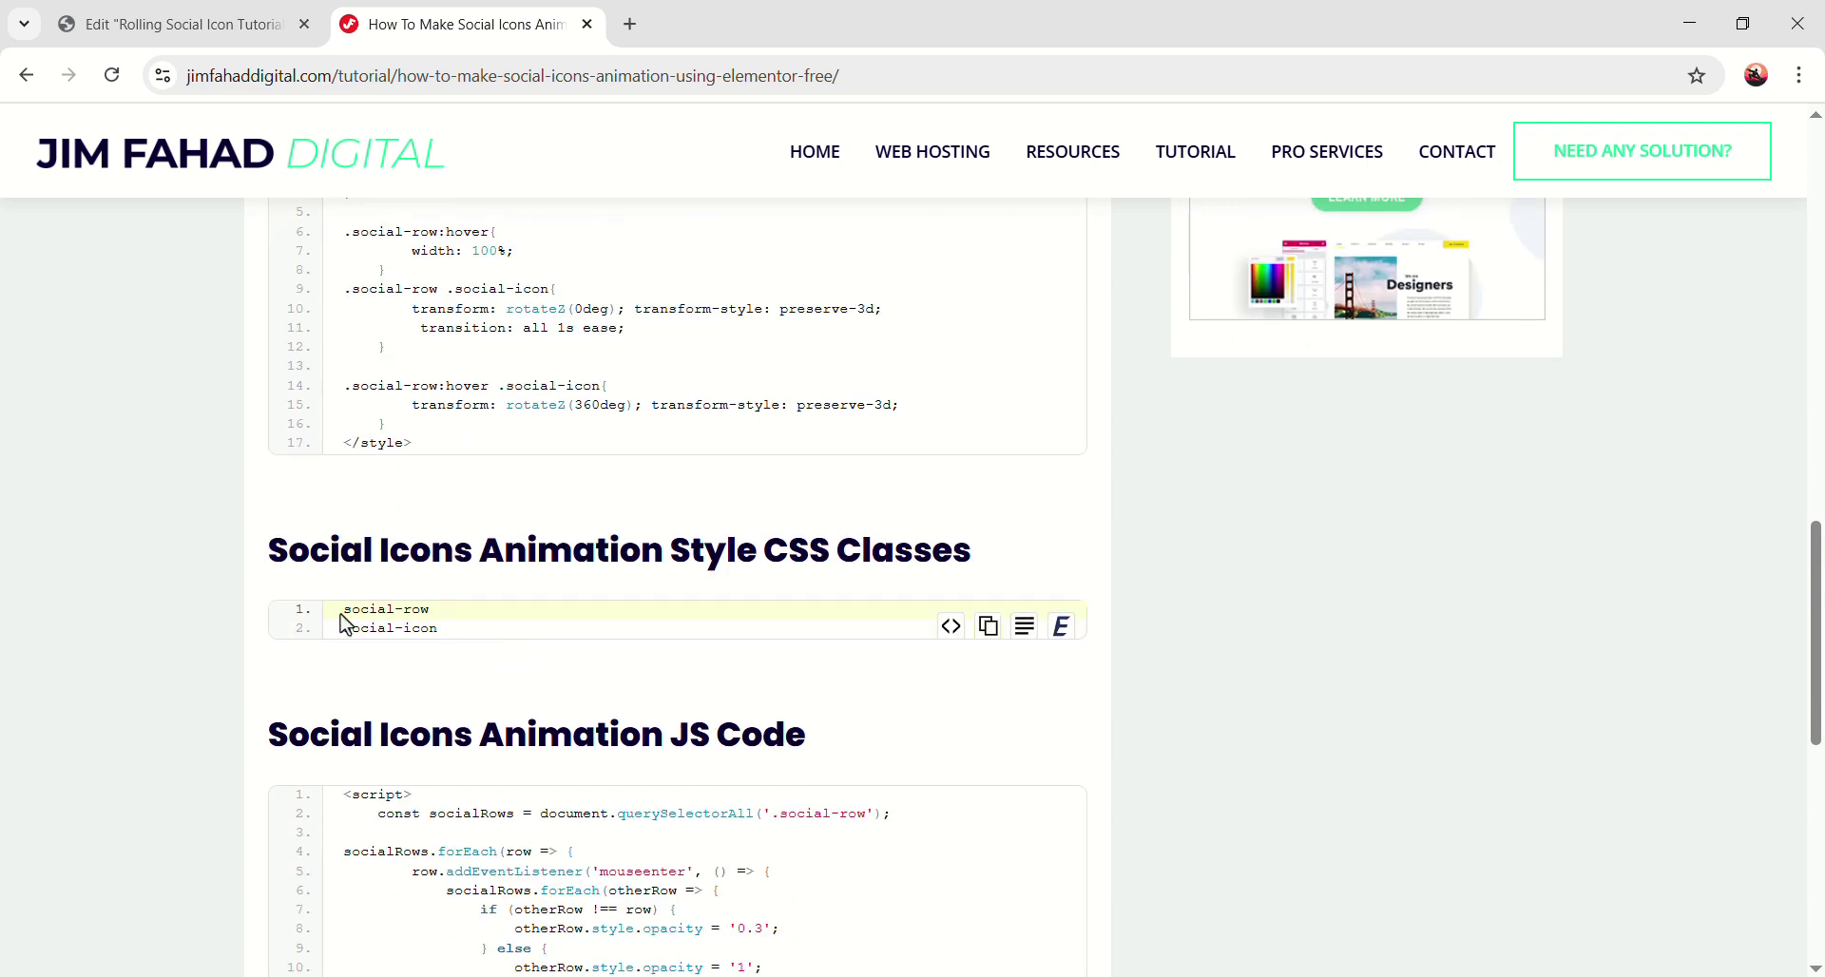
# - Copy the social-row class name from the tutorial page
pyautogui.rightClick(408, 609)
pyautogui.click(437, 639)
pyautogui.click(176, 25)
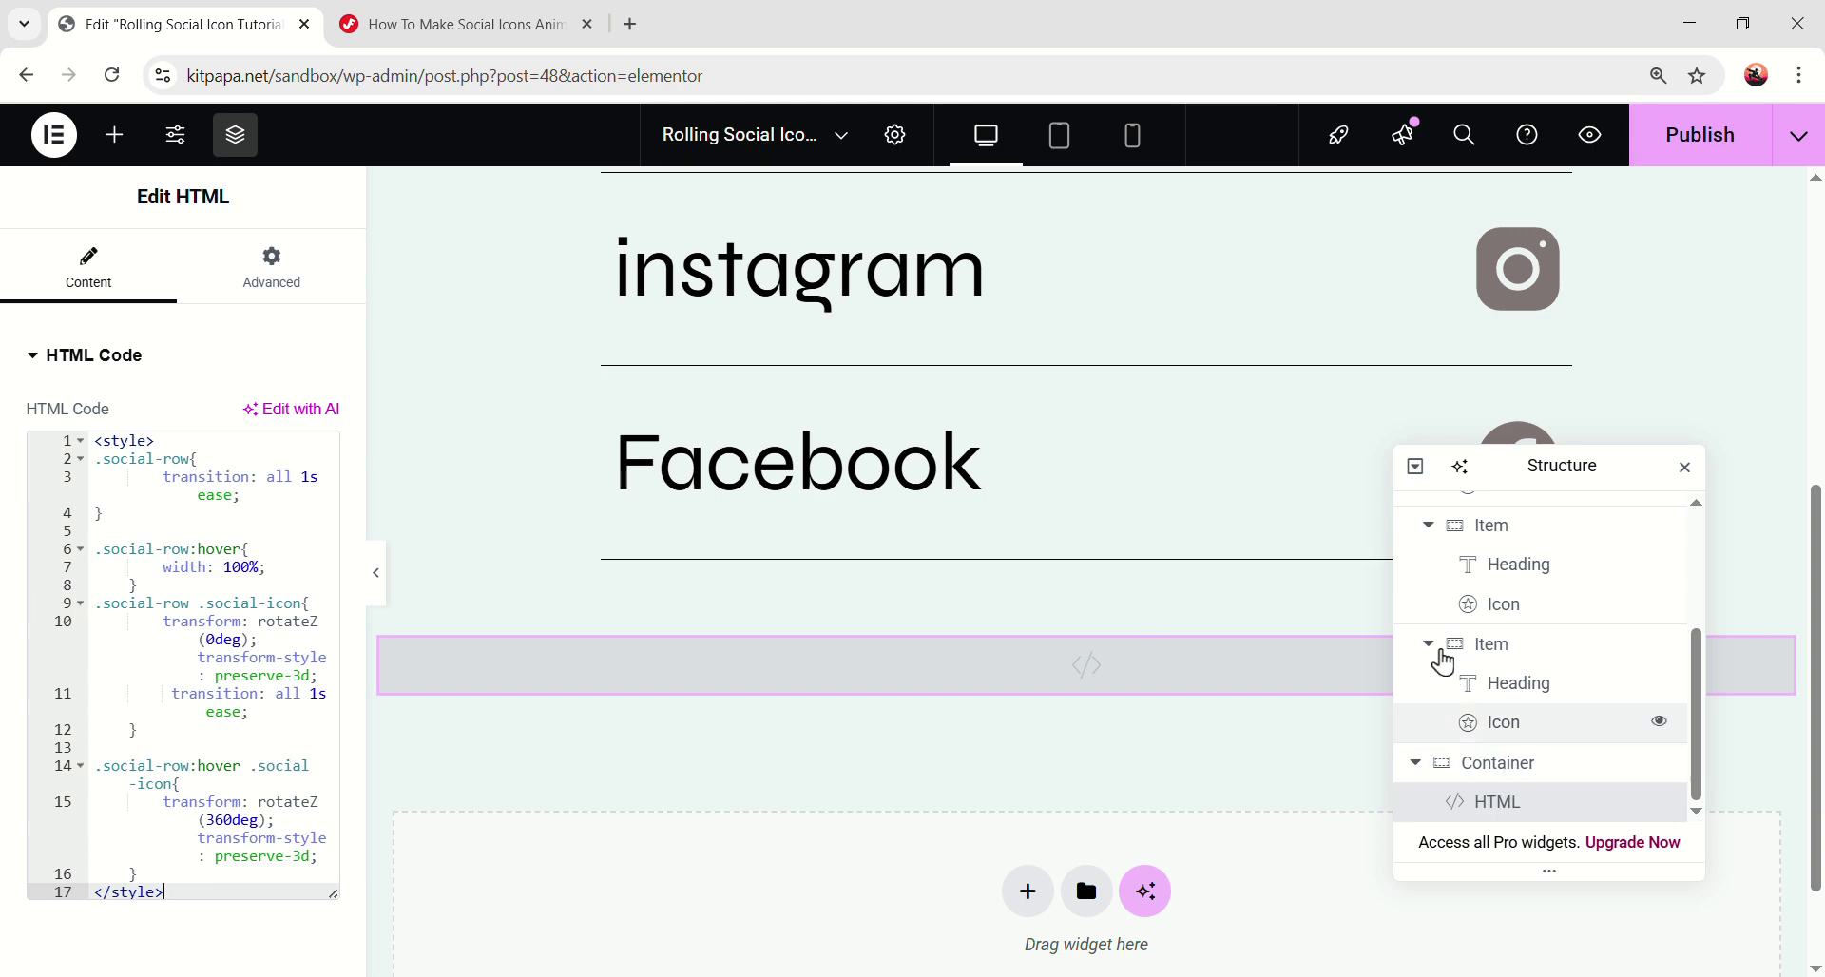
pyautogui.scroll(3, 1446, 672)
pyautogui.click(1428, 675)
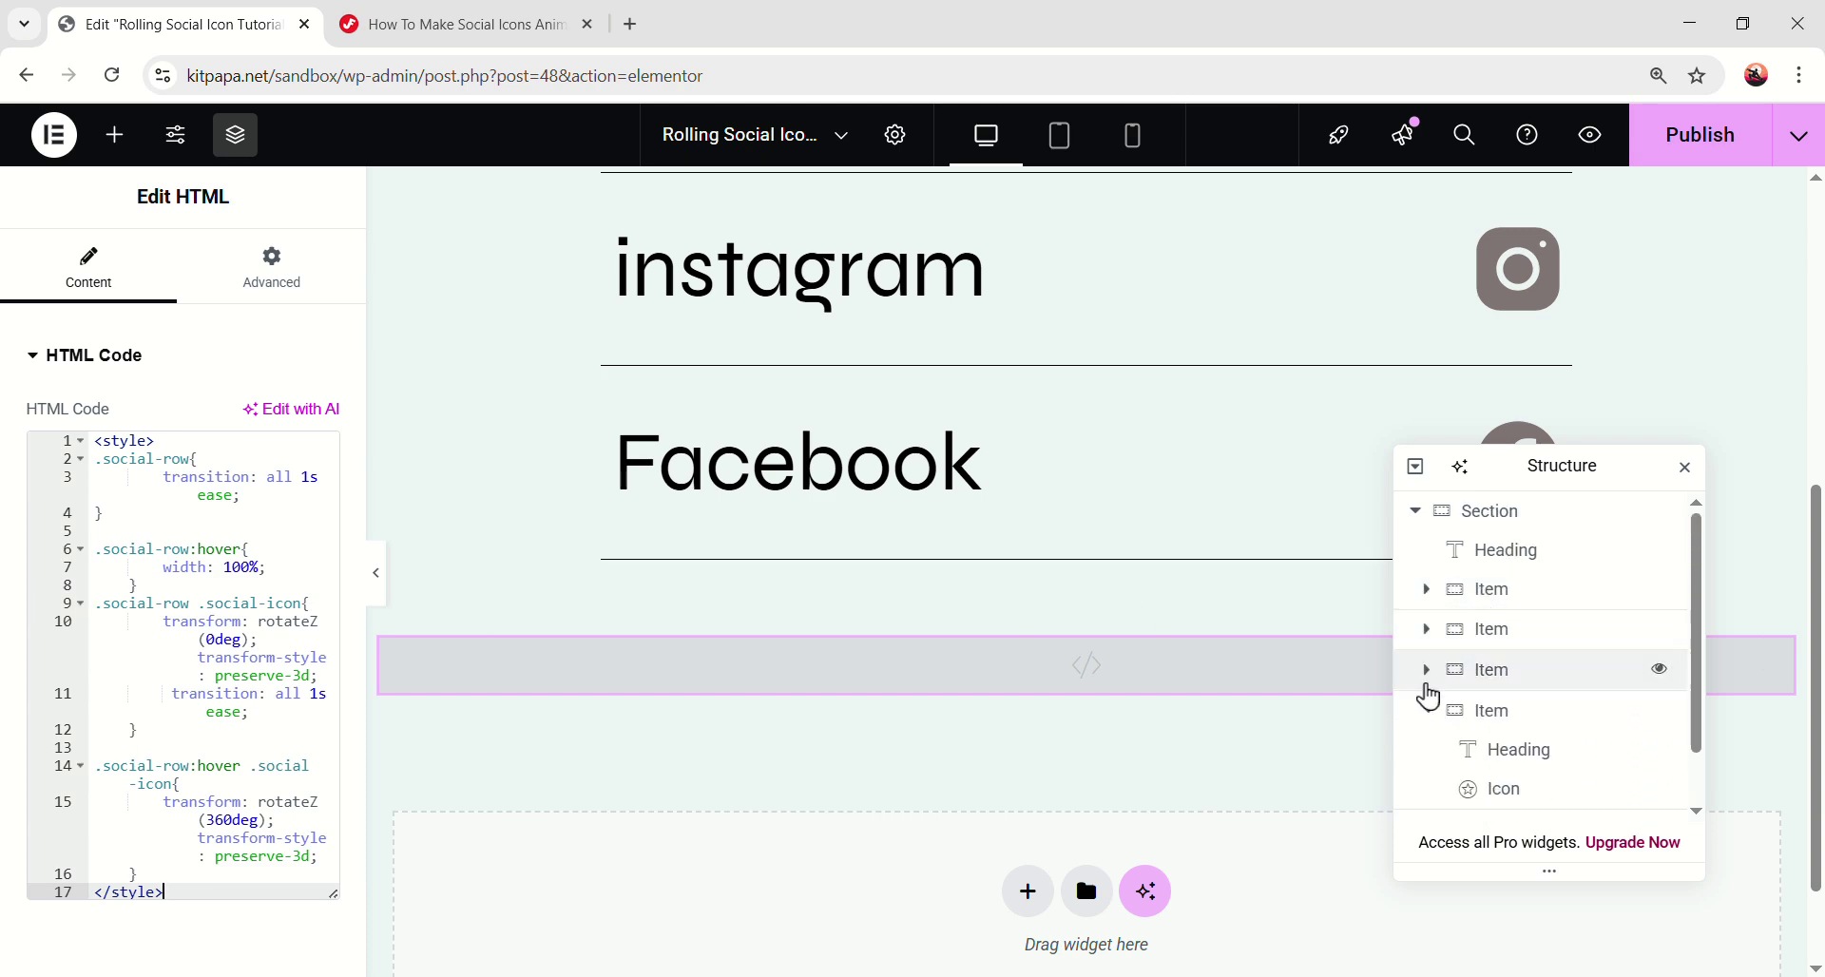
pyautogui.click(1426, 710)
# - Assign the social-row CSS class to the Dribbble row container
pyautogui.click(1512, 594)
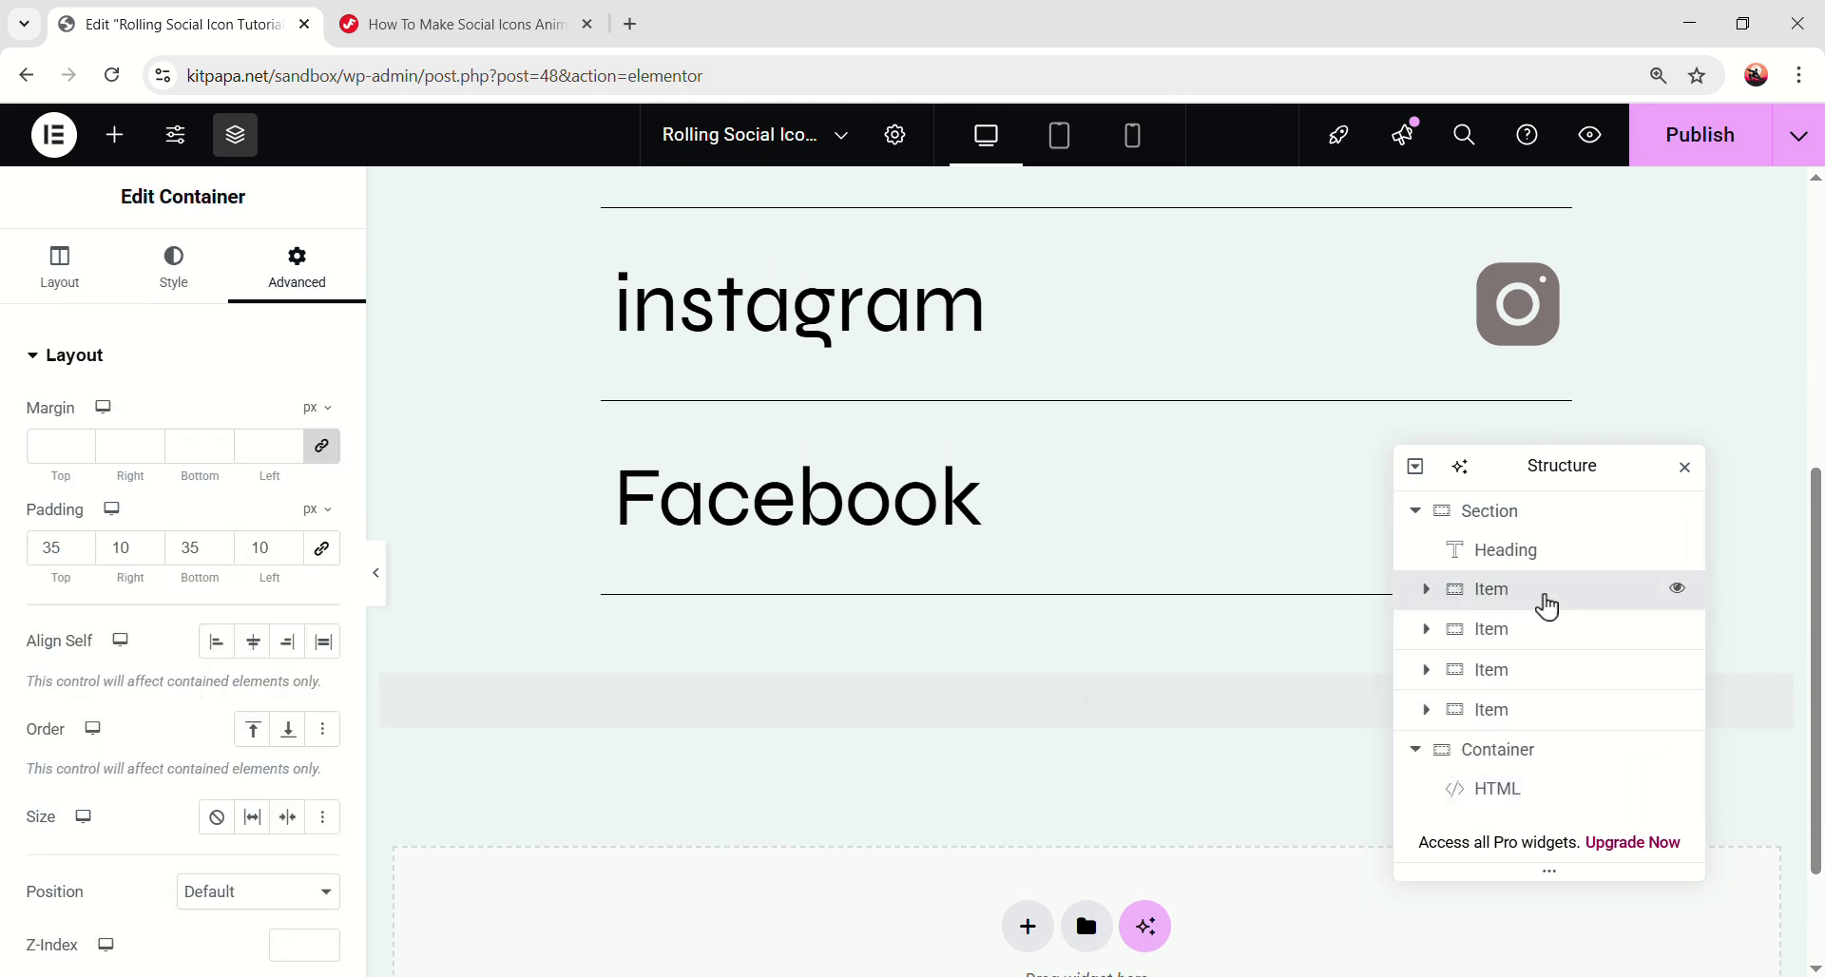
pyautogui.scroll(-3, 188, 530)
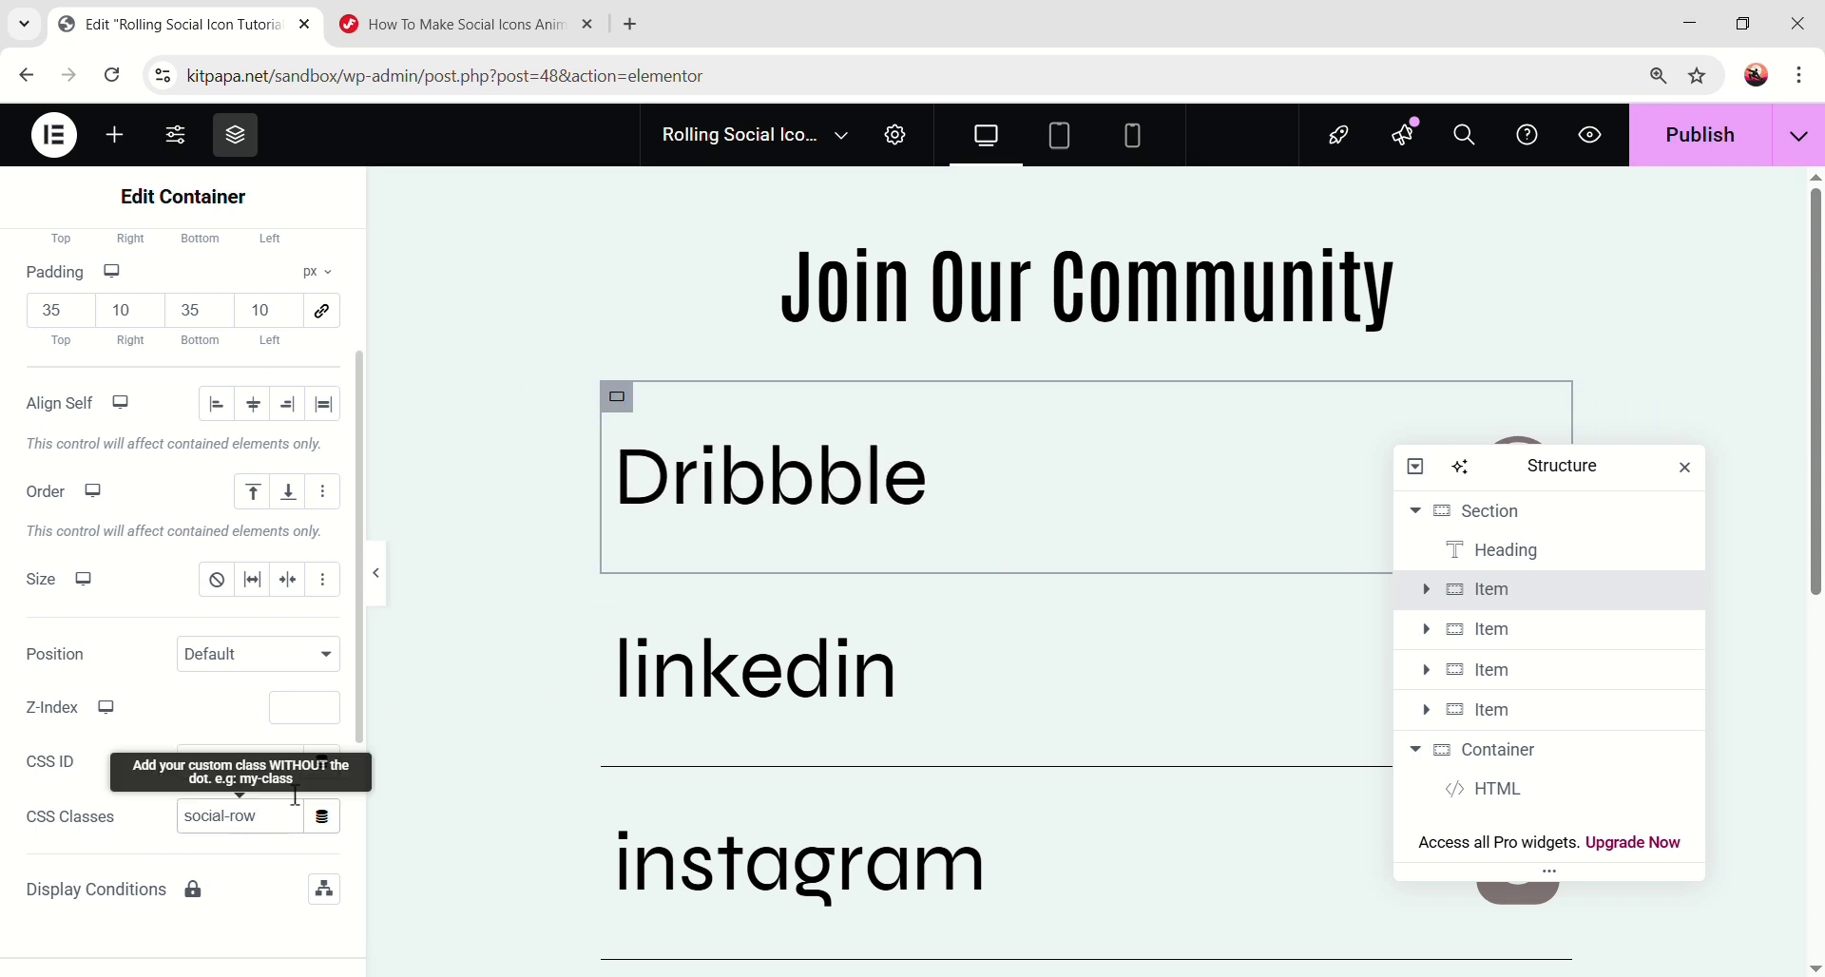
pyautogui.moveTo(1042, 465)
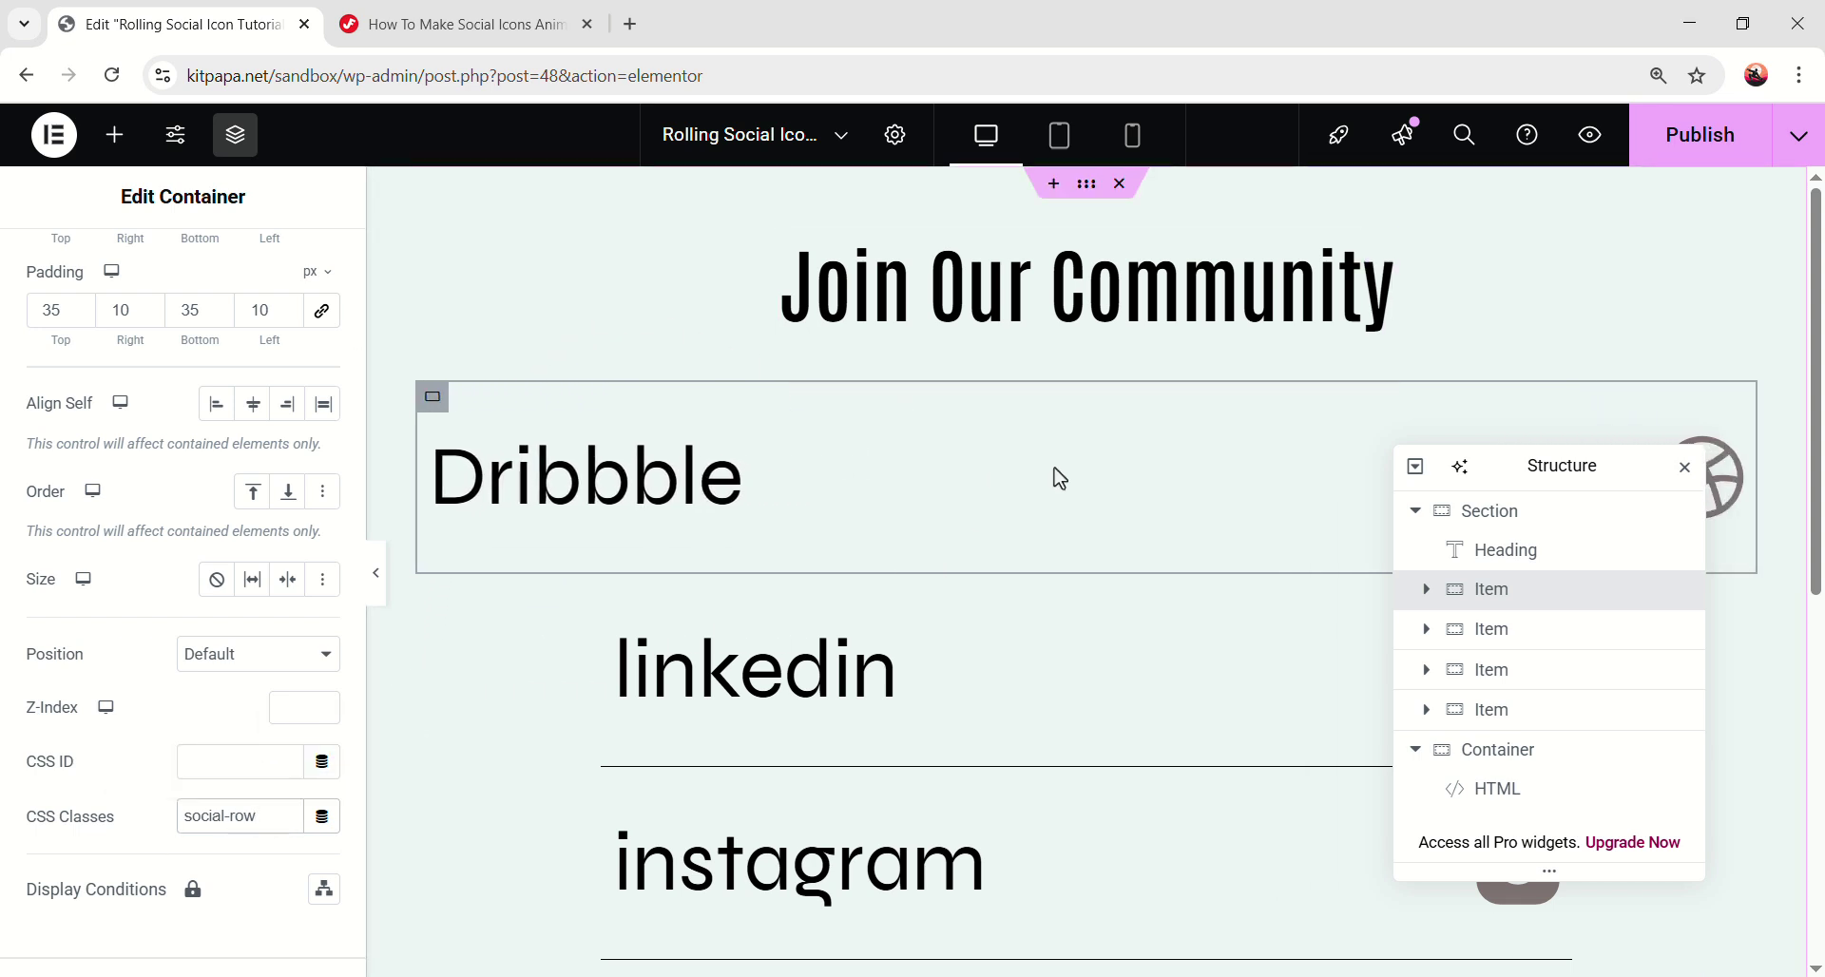
pyautogui.moveTo(1504, 480); pyautogui.dragTo(1503, 729)
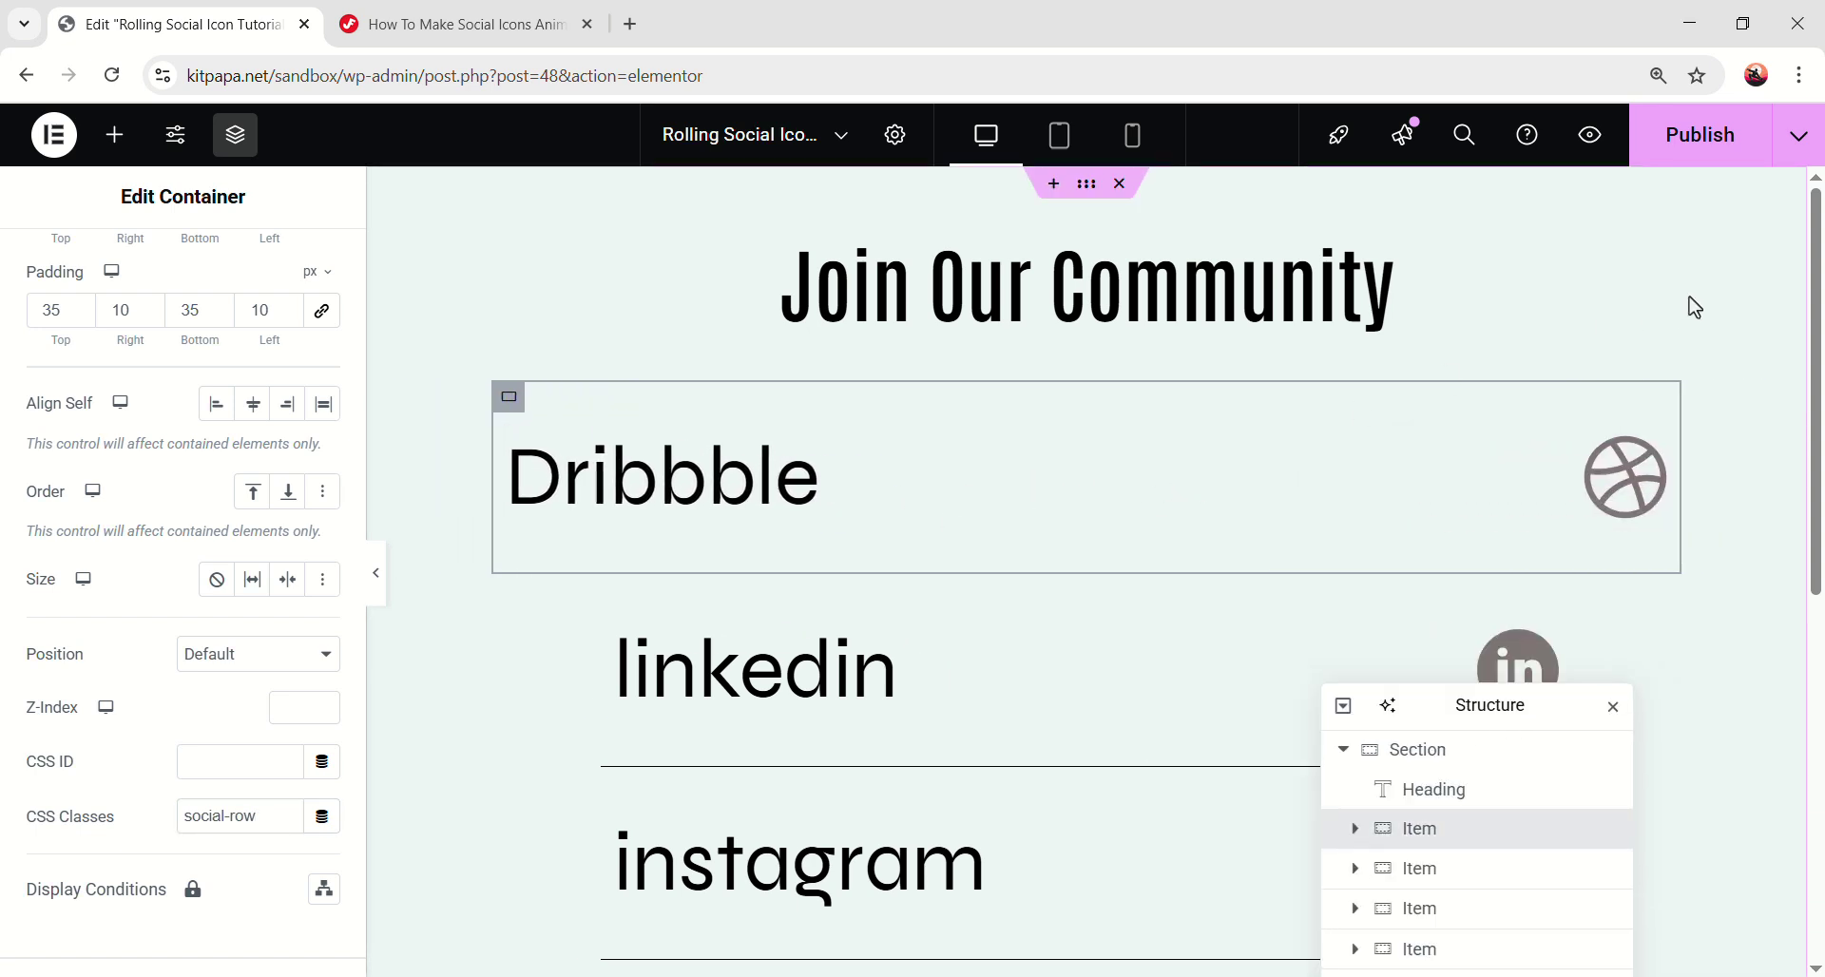
pyautogui.scroll(-1, 1106, 508)
pyautogui.scroll(-2, 1039, 583)
pyautogui.scroll(1, 1055, 722)
pyautogui.scroll(1, 1046, 644)
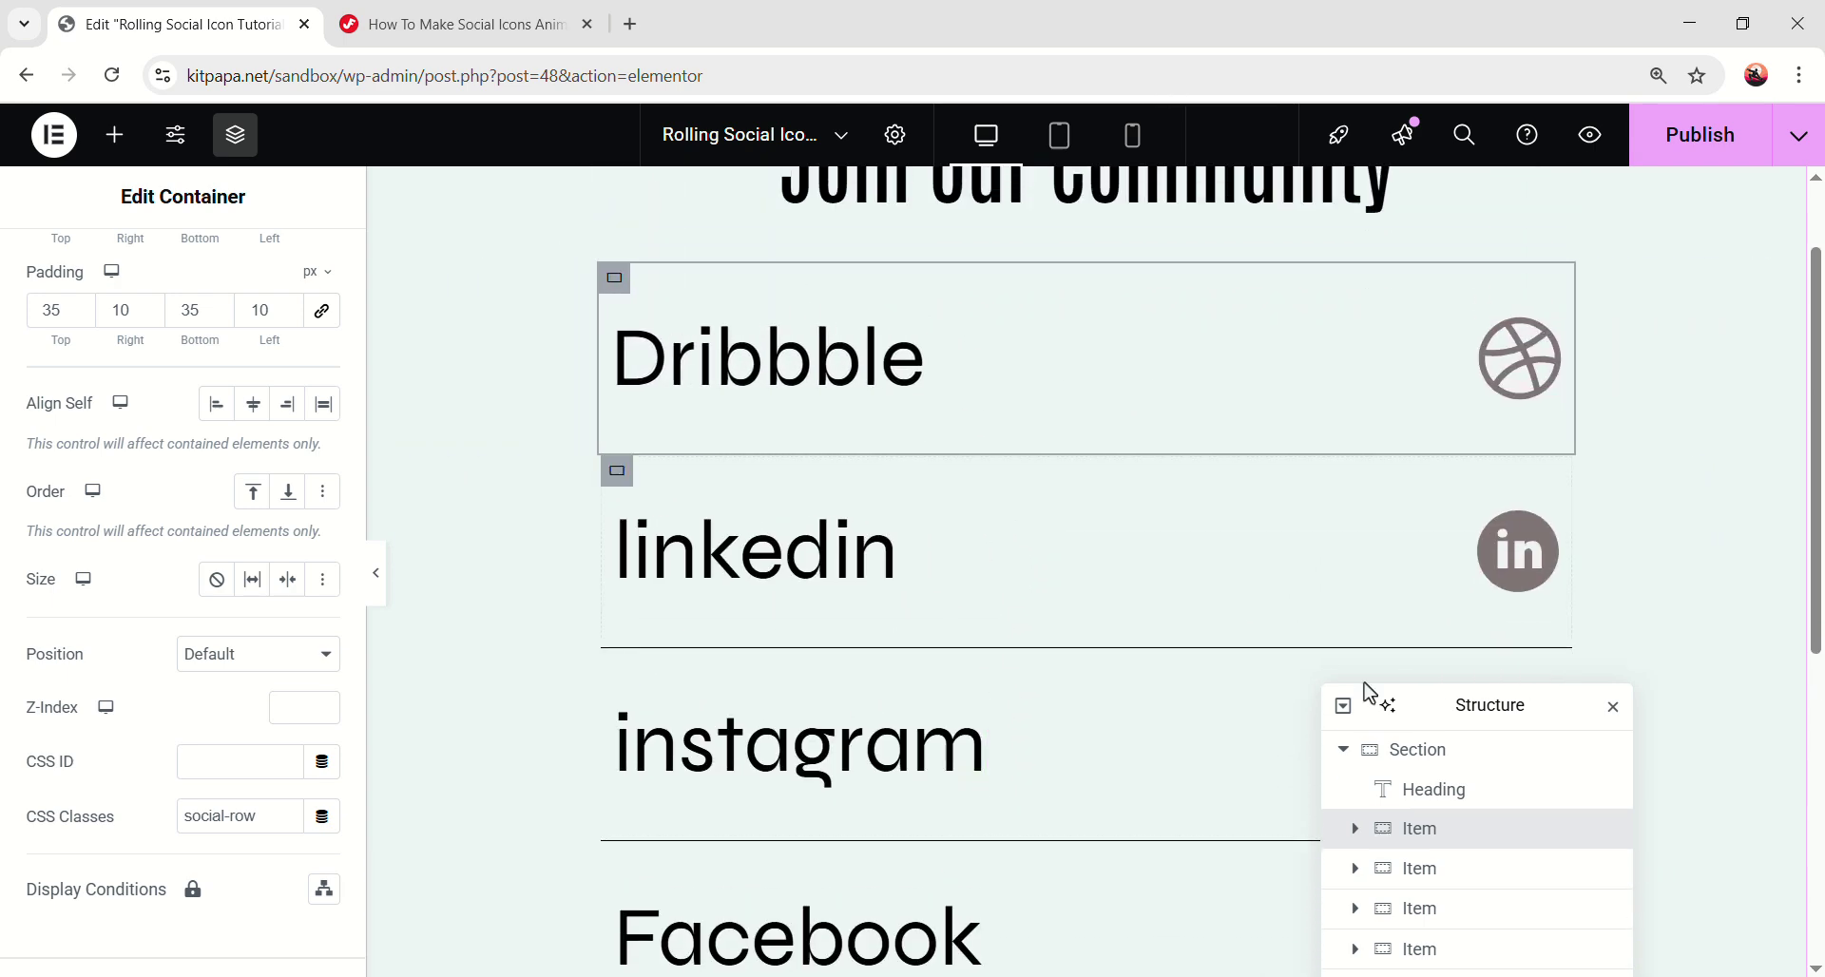
pyautogui.moveTo(1467, 713); pyautogui.dragTo(1469, 584)
# - Add the social-row CSS class to the linkedin and instagram row containers
pyautogui.click(1436, 751)
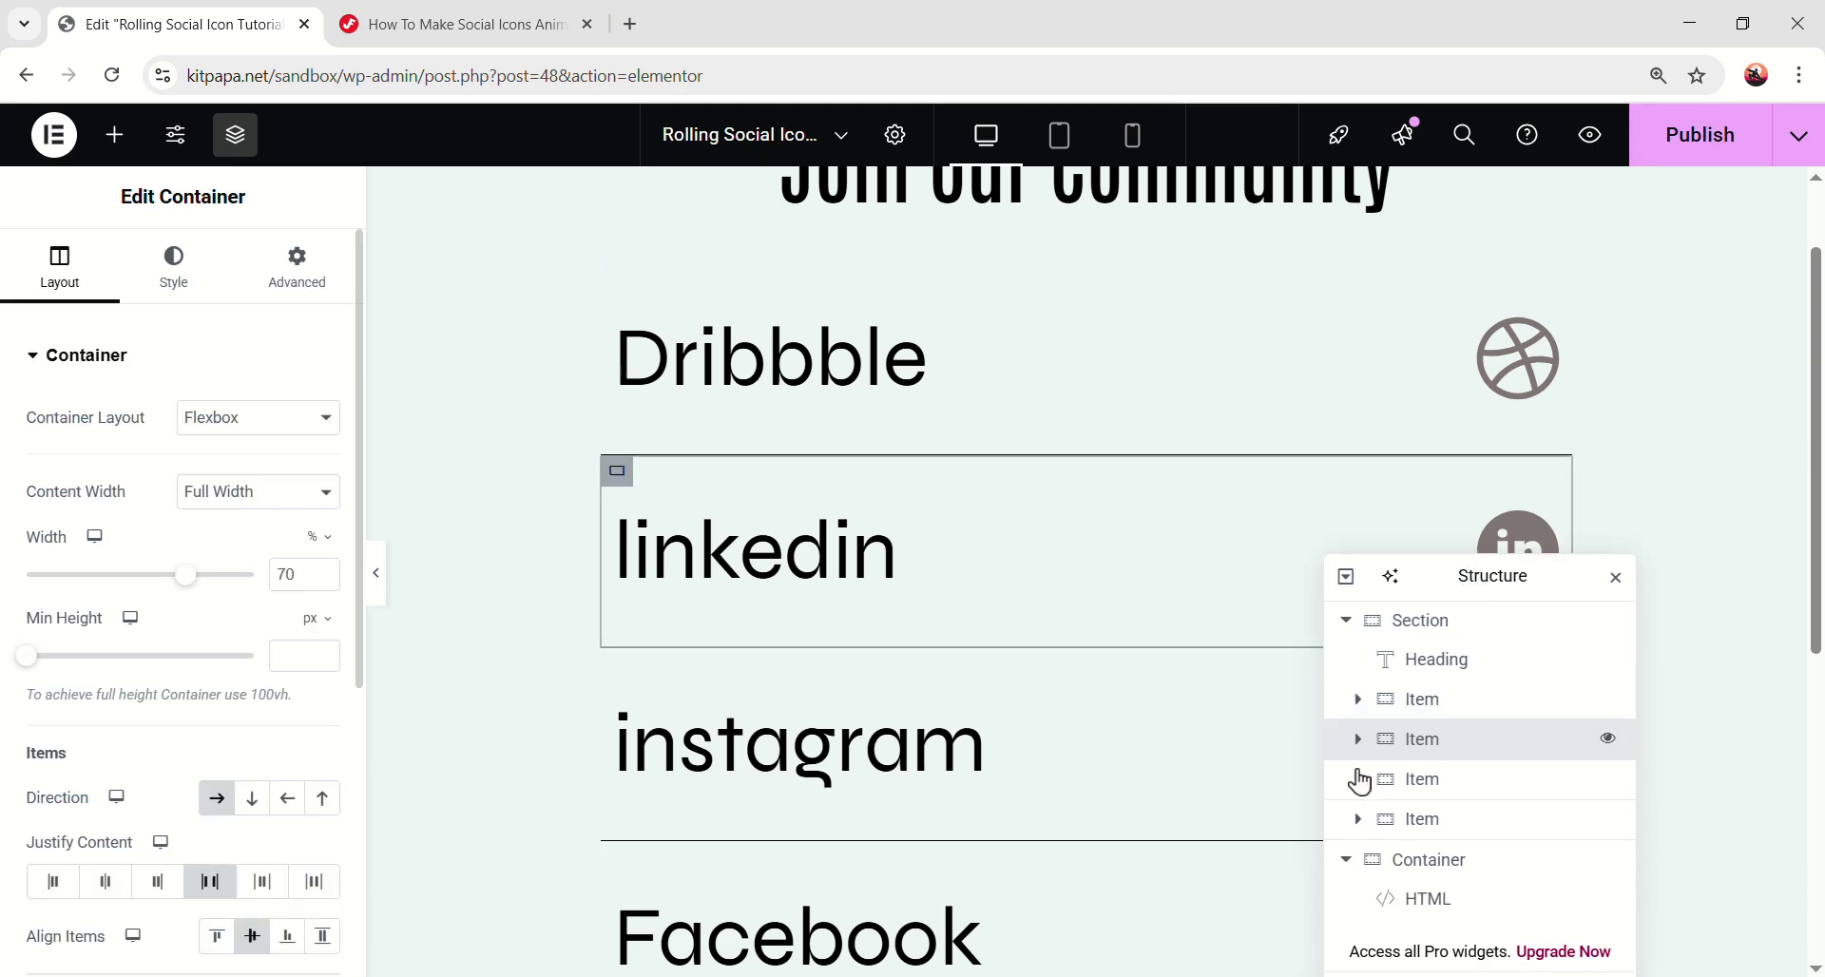
pyautogui.click(290, 275)
pyautogui.scroll(-3, 231, 700)
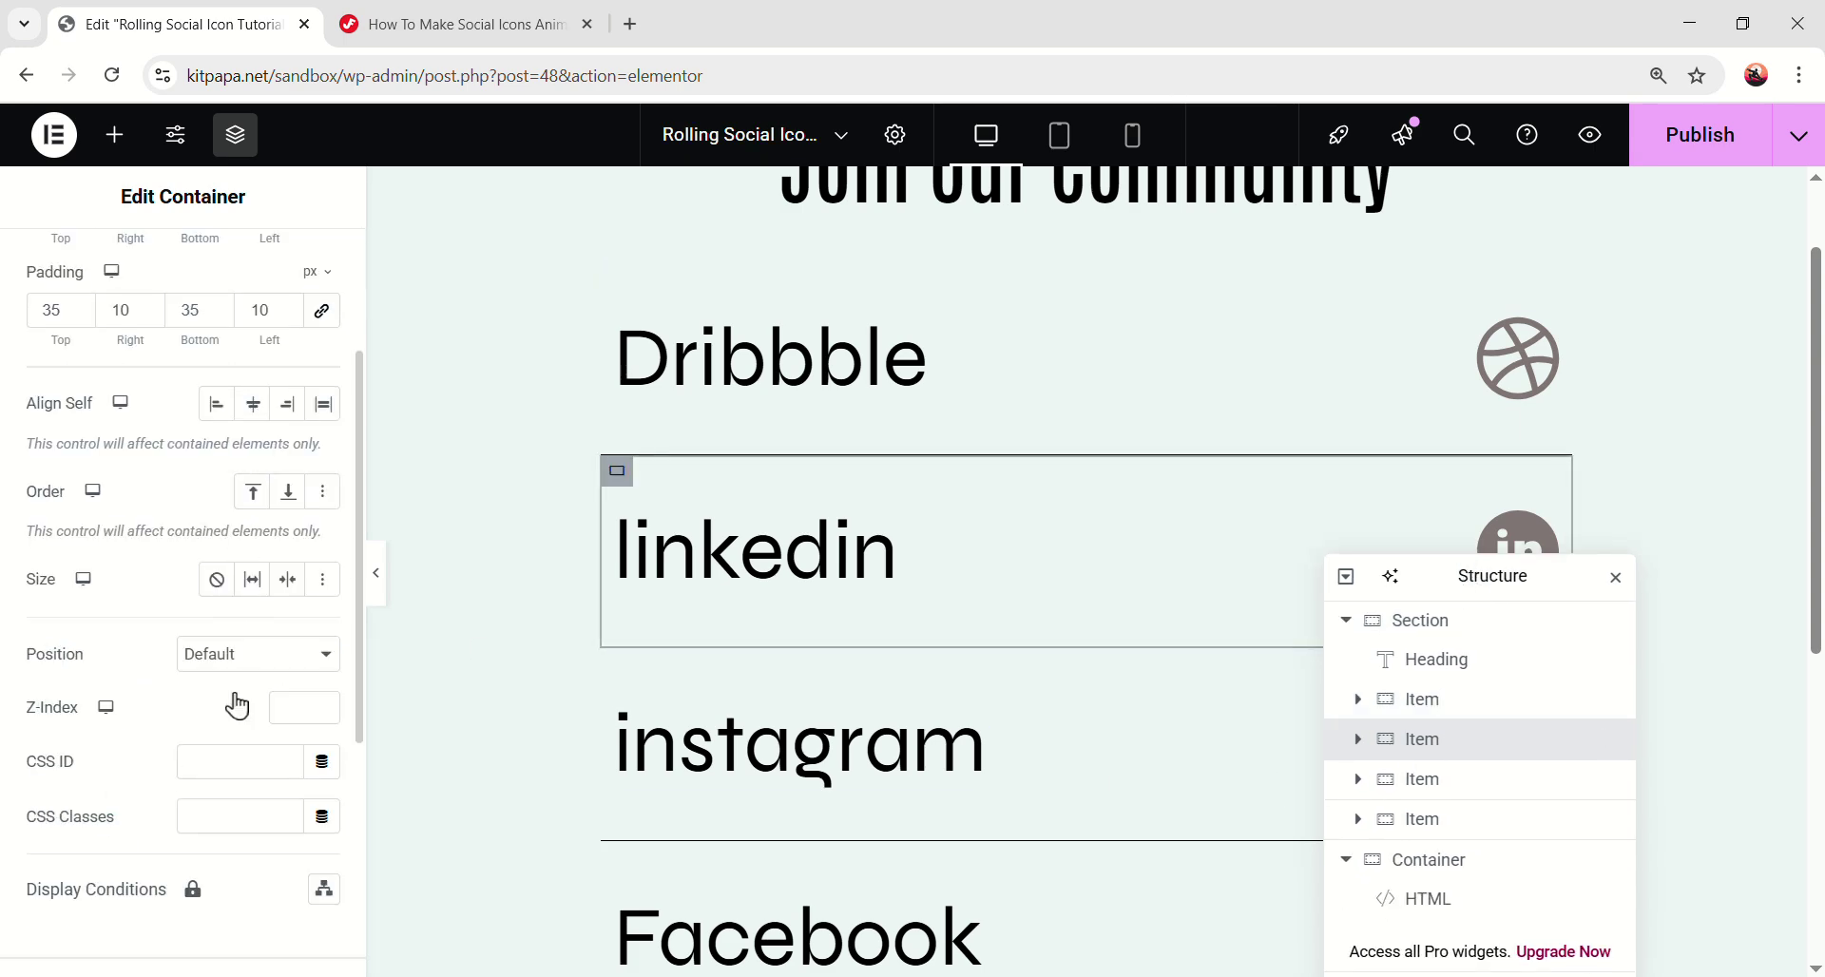
pyautogui.click(245, 818)
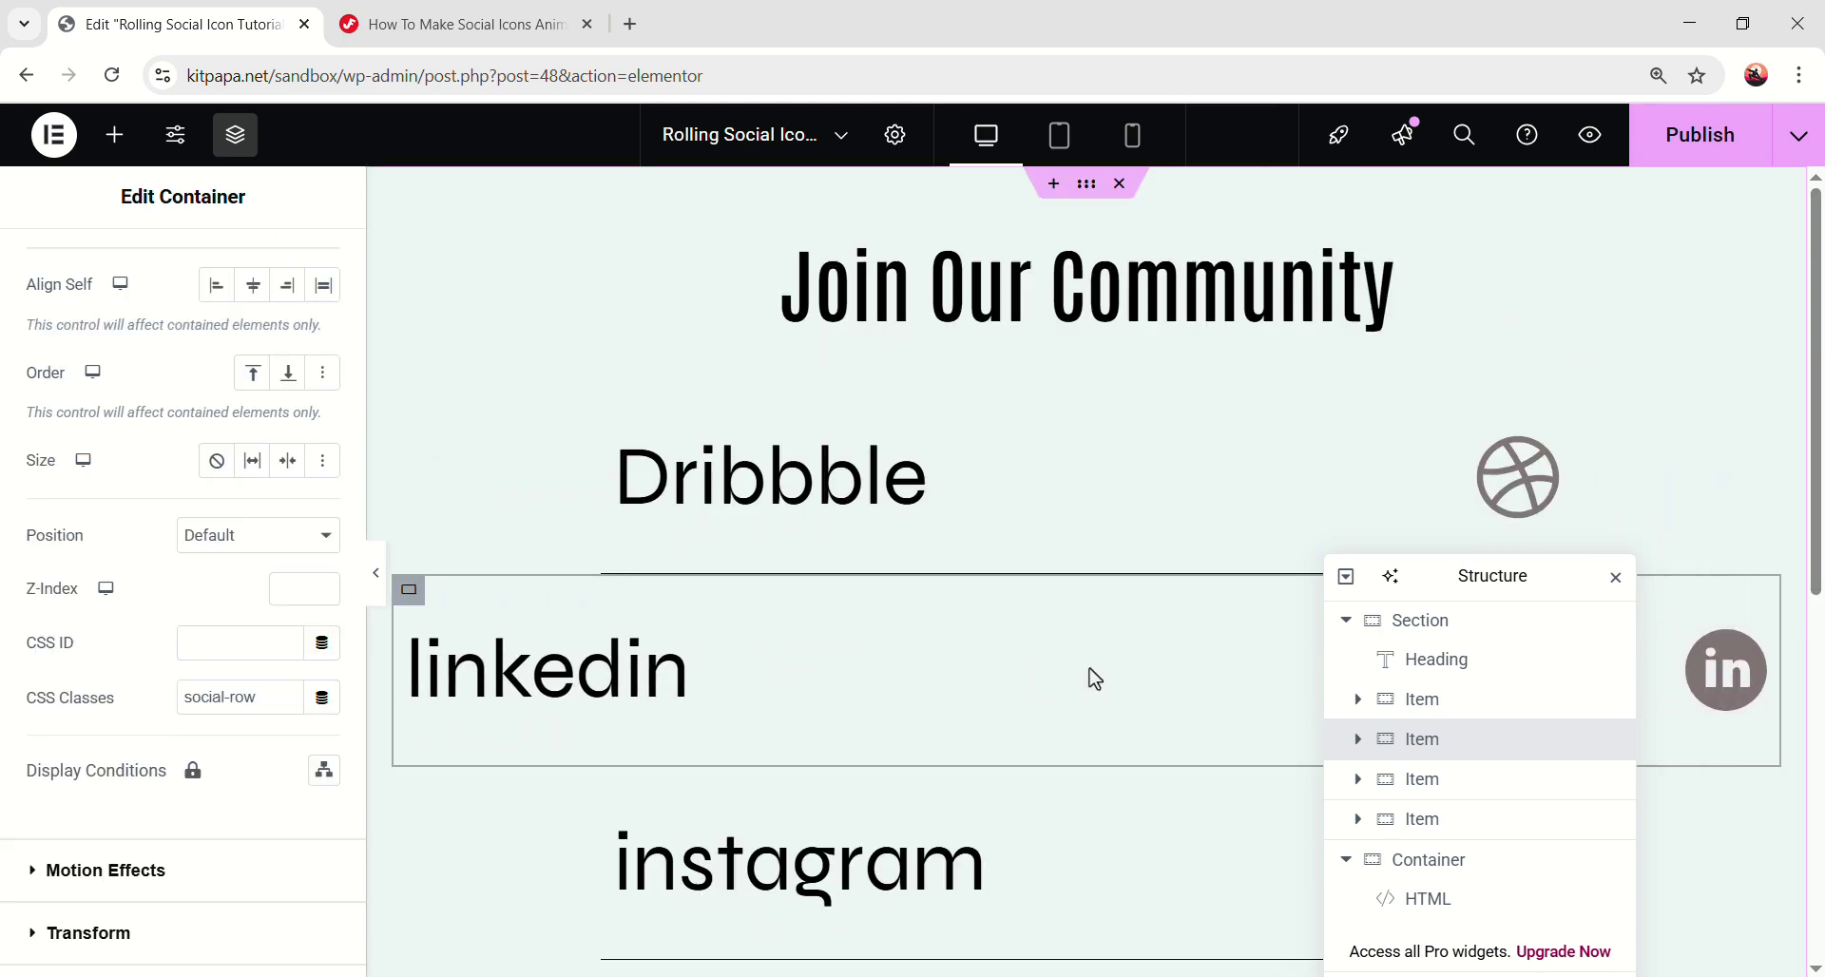
pyautogui.click(1466, 781)
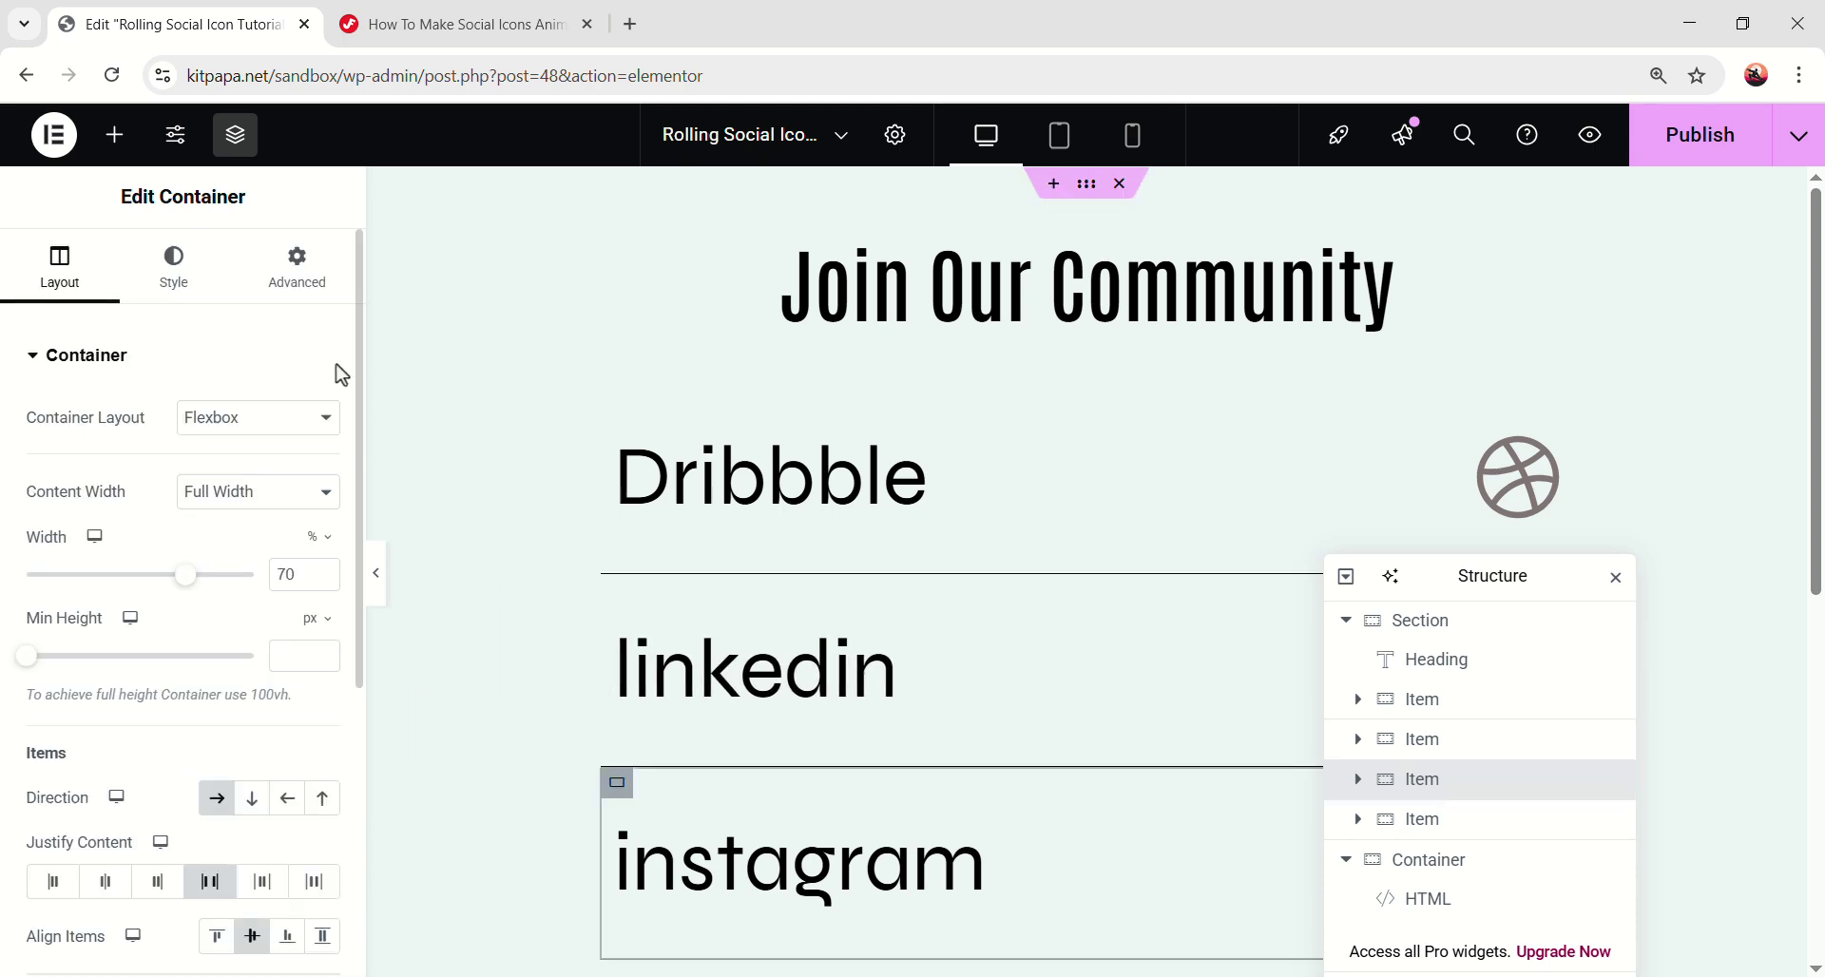
pyautogui.click(286, 285)
pyautogui.scroll(-2, 251, 575)
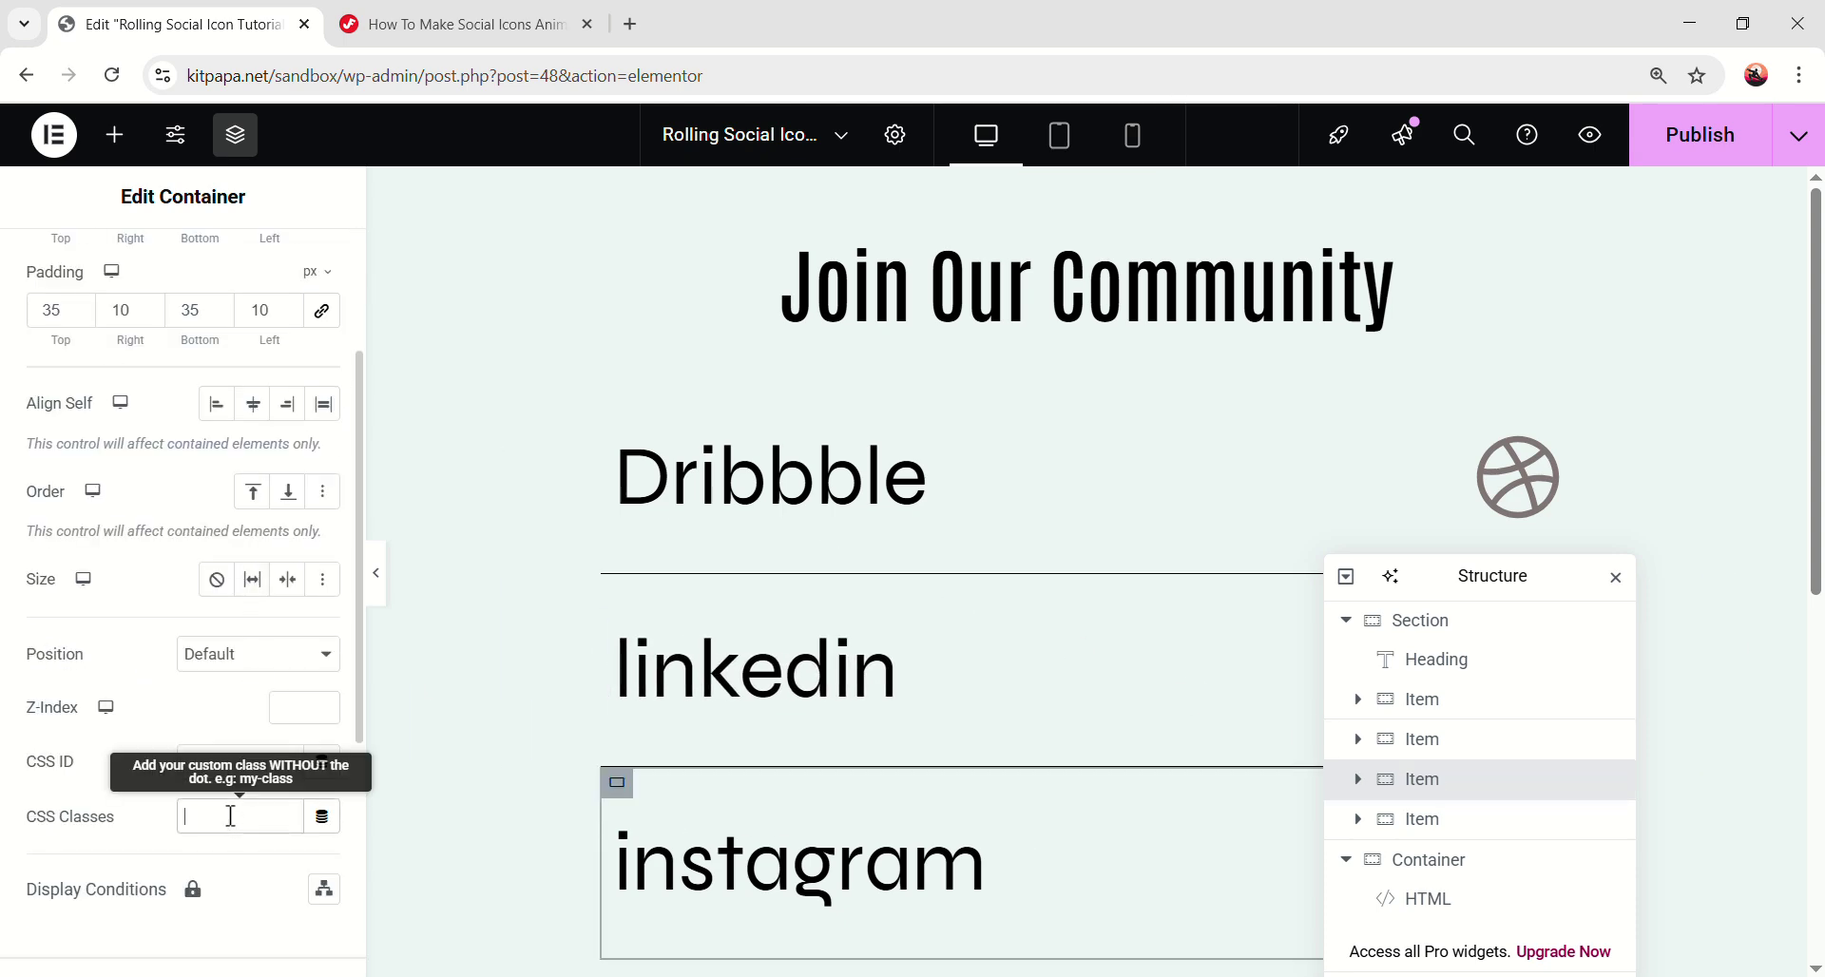
pyautogui.write('social-roll')
pyautogui.scroll(-3, 619, 652)
# - Add the social-row CSS class to the Facebook row container
pyautogui.click(1491, 824)
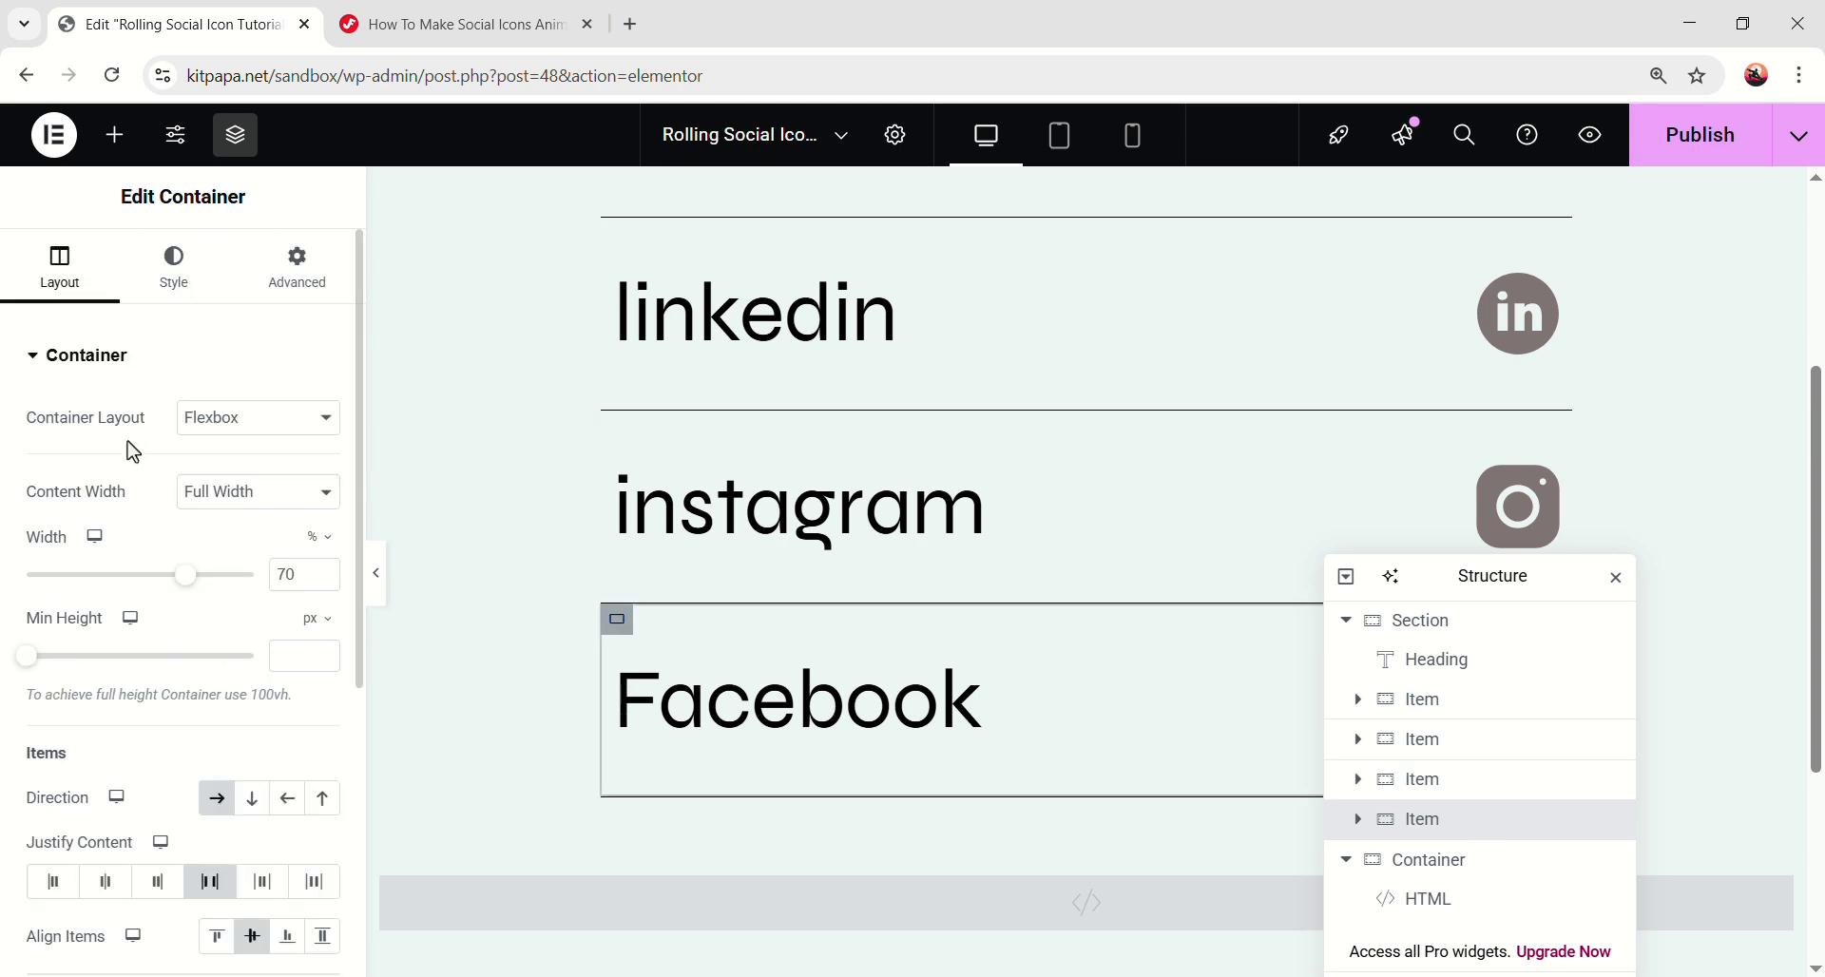
pyautogui.click(298, 277)
pyautogui.scroll(-3, 233, 665)
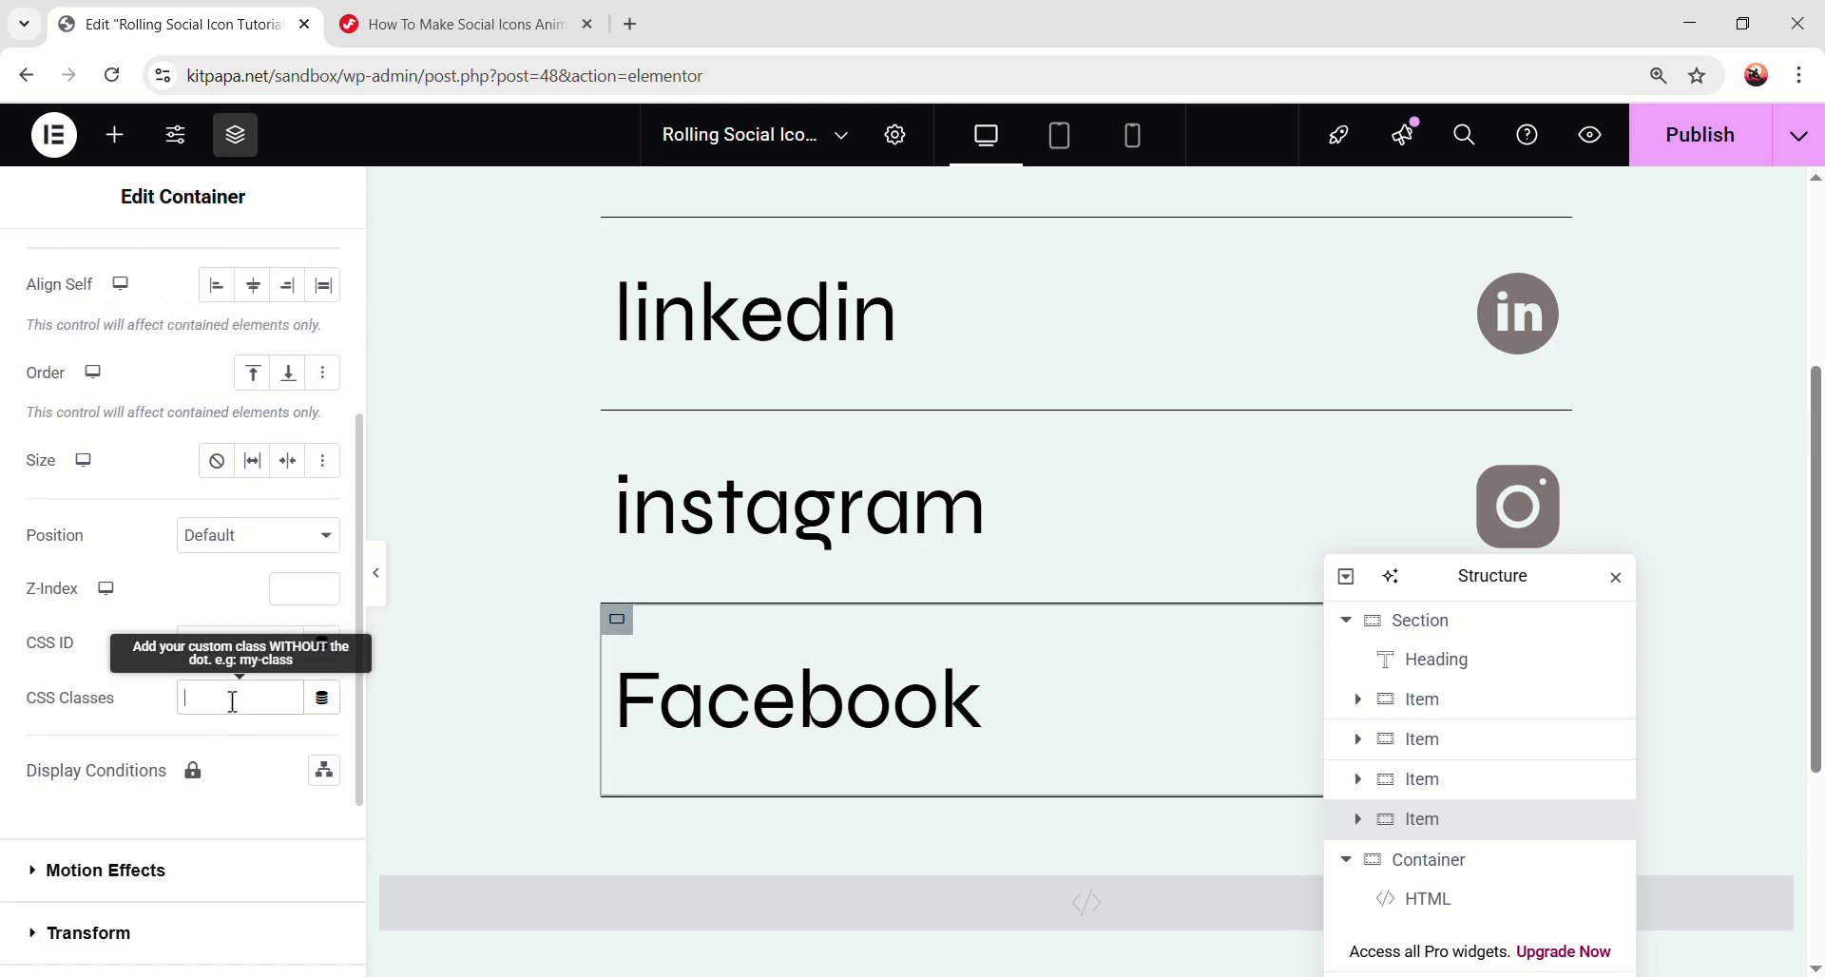
pyautogui.scroll(3, 1023, 815)
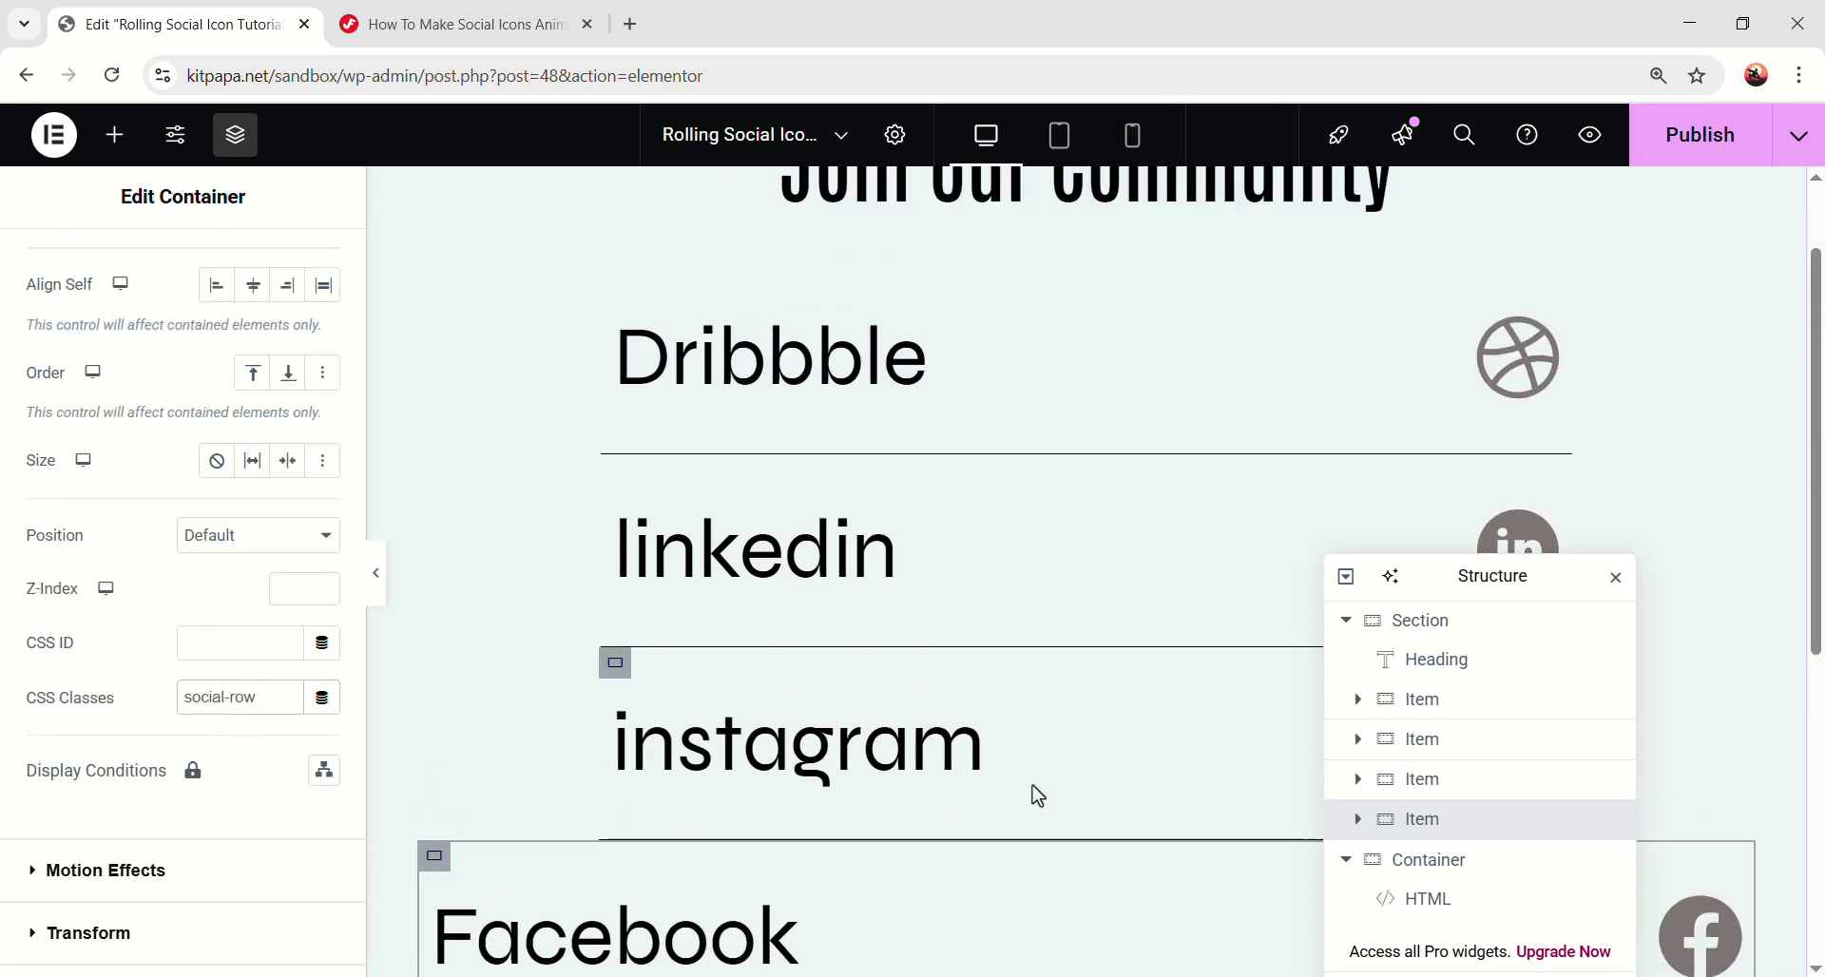
pyautogui.scroll(-3, 1075, 550)
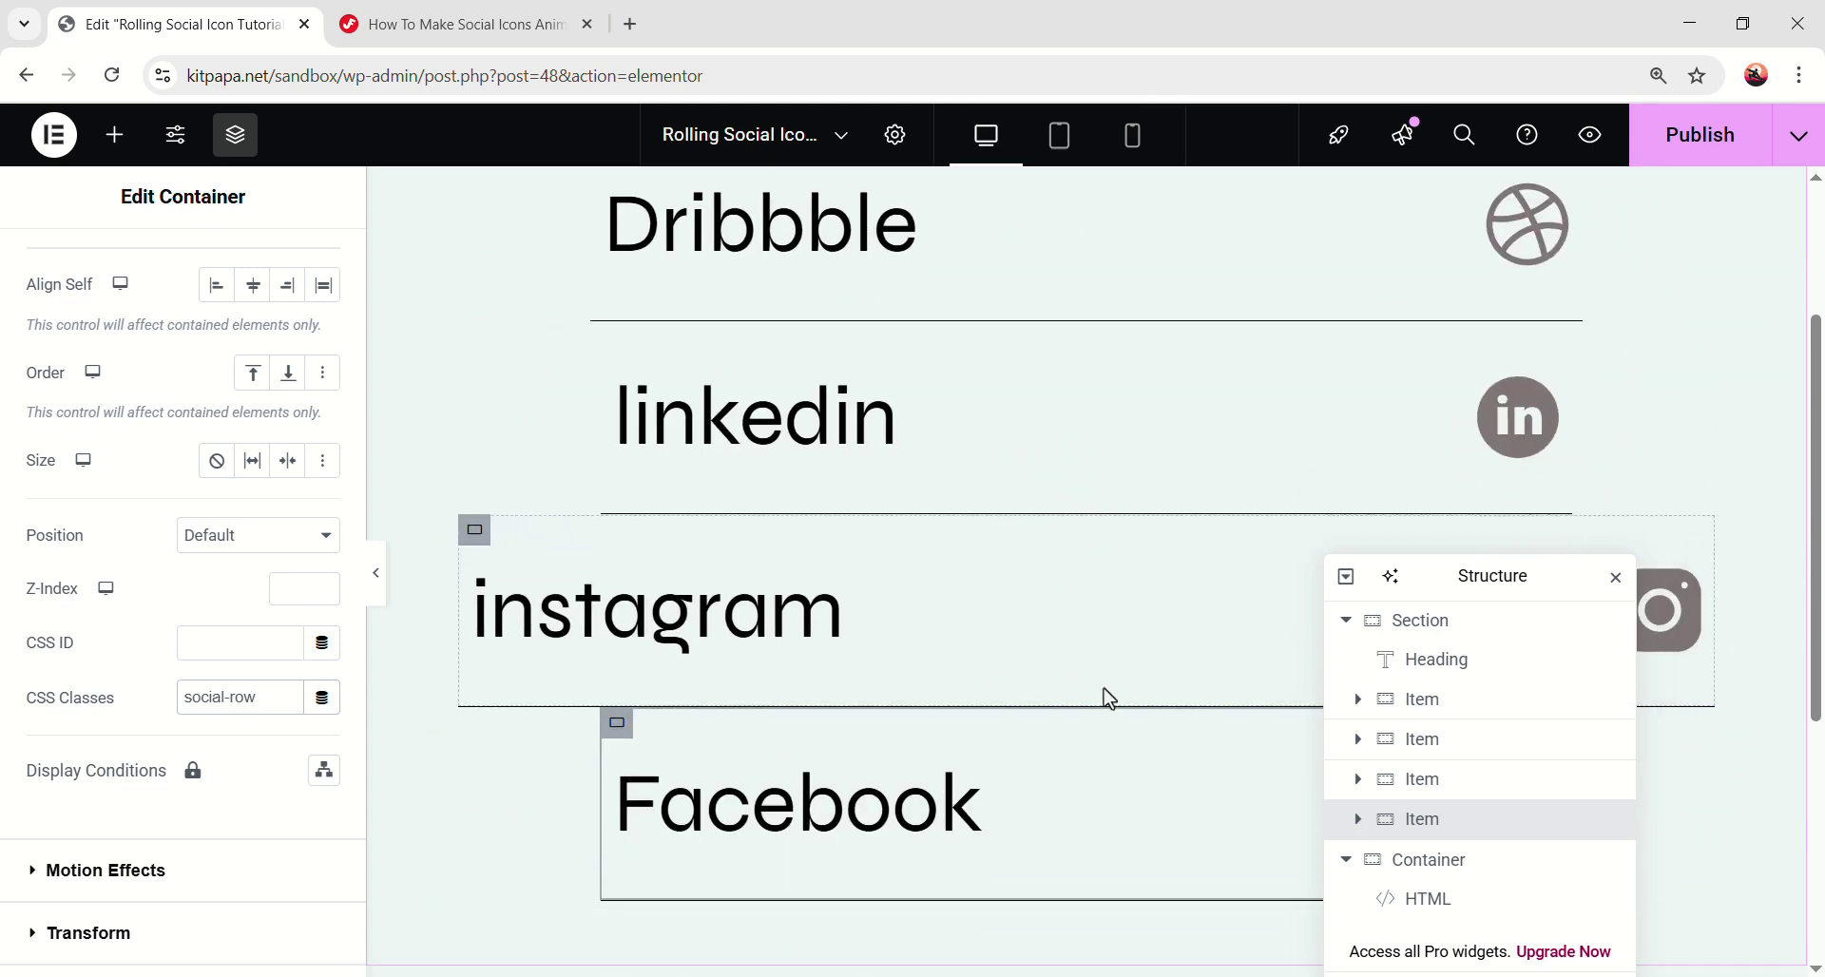
pyautogui.scroll(2, 1108, 630)
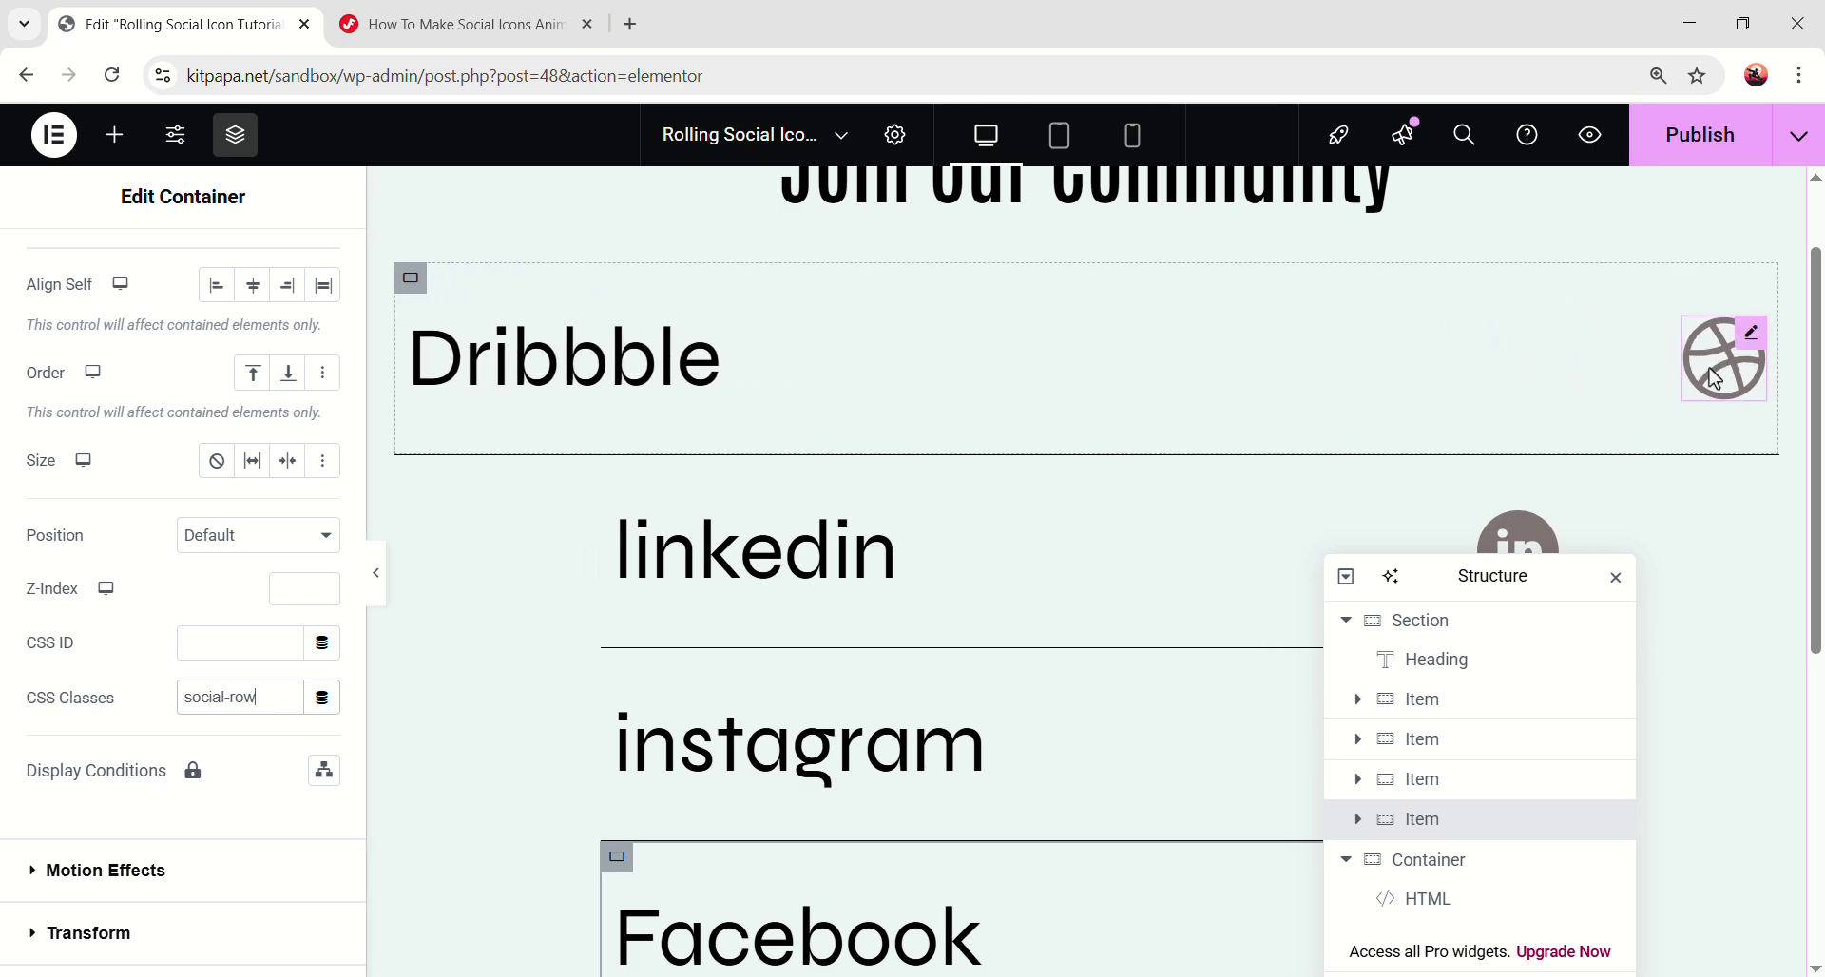
# - Copy the social-icon class name from the tutorial page
pyautogui.moveTo(1355, 552); pyautogui.dragTo(426, 433)
pyautogui.click(480, 14)
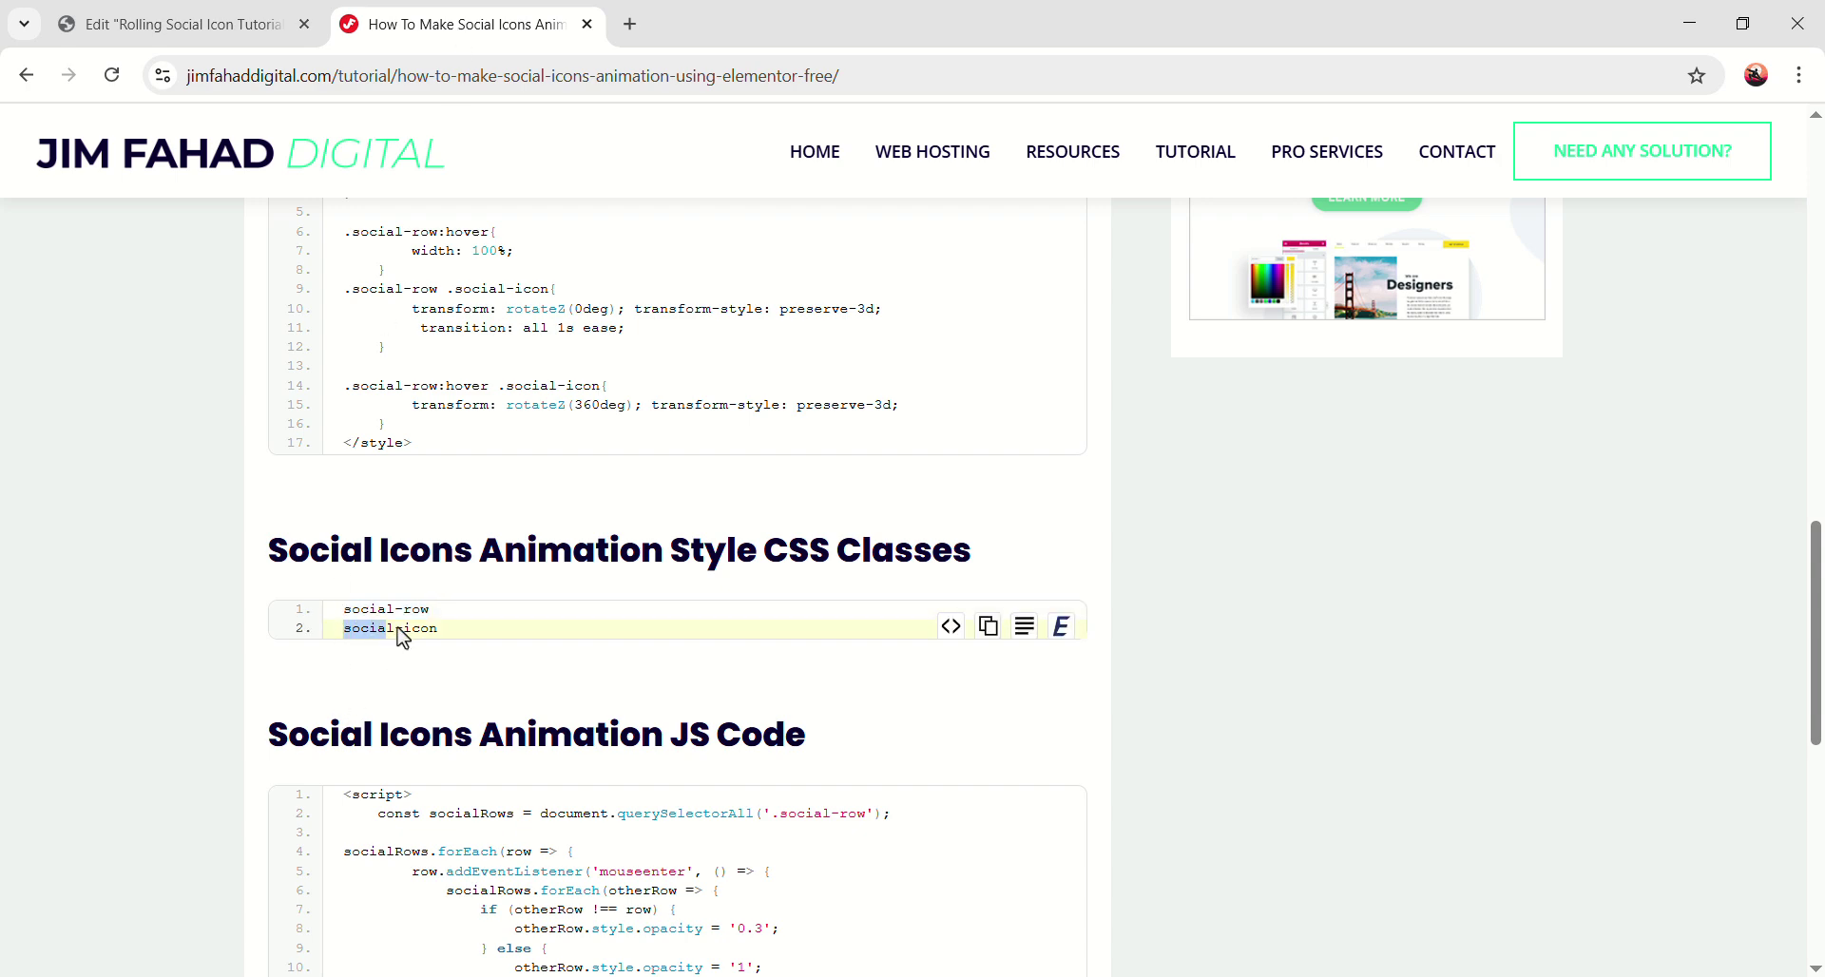
pyautogui.rightClick(431, 627)
pyautogui.click(473, 656)
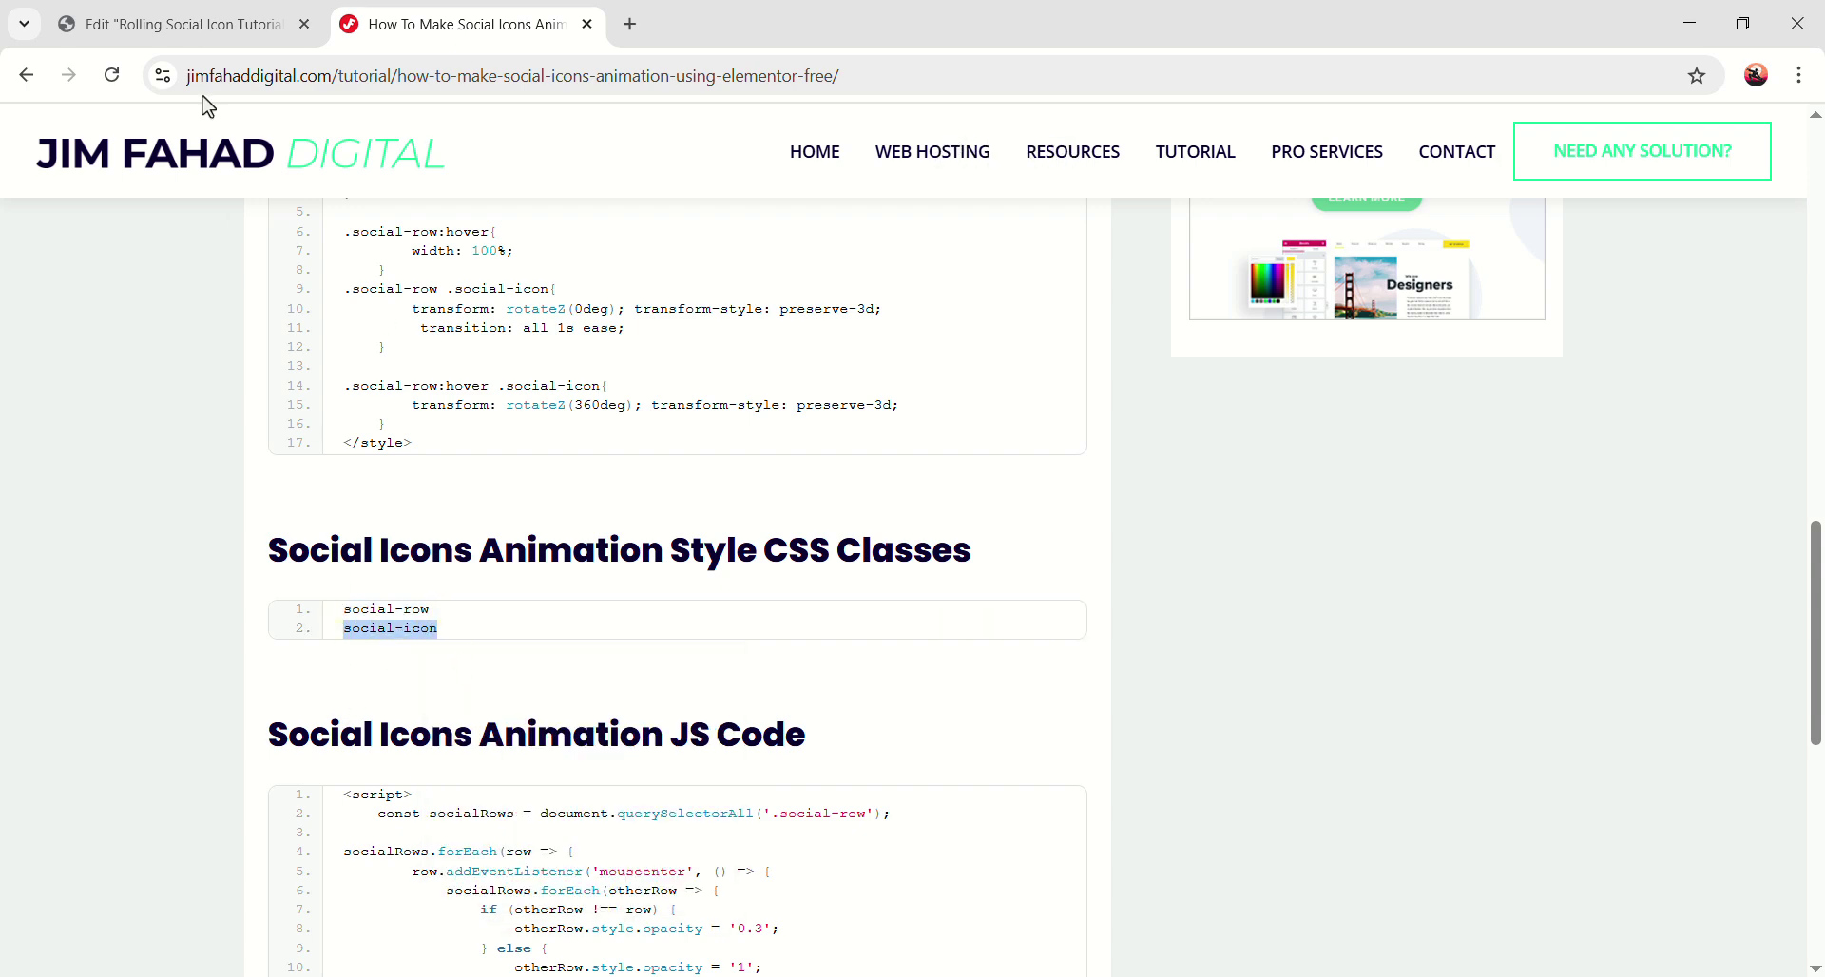
pyautogui.click(181, 23)
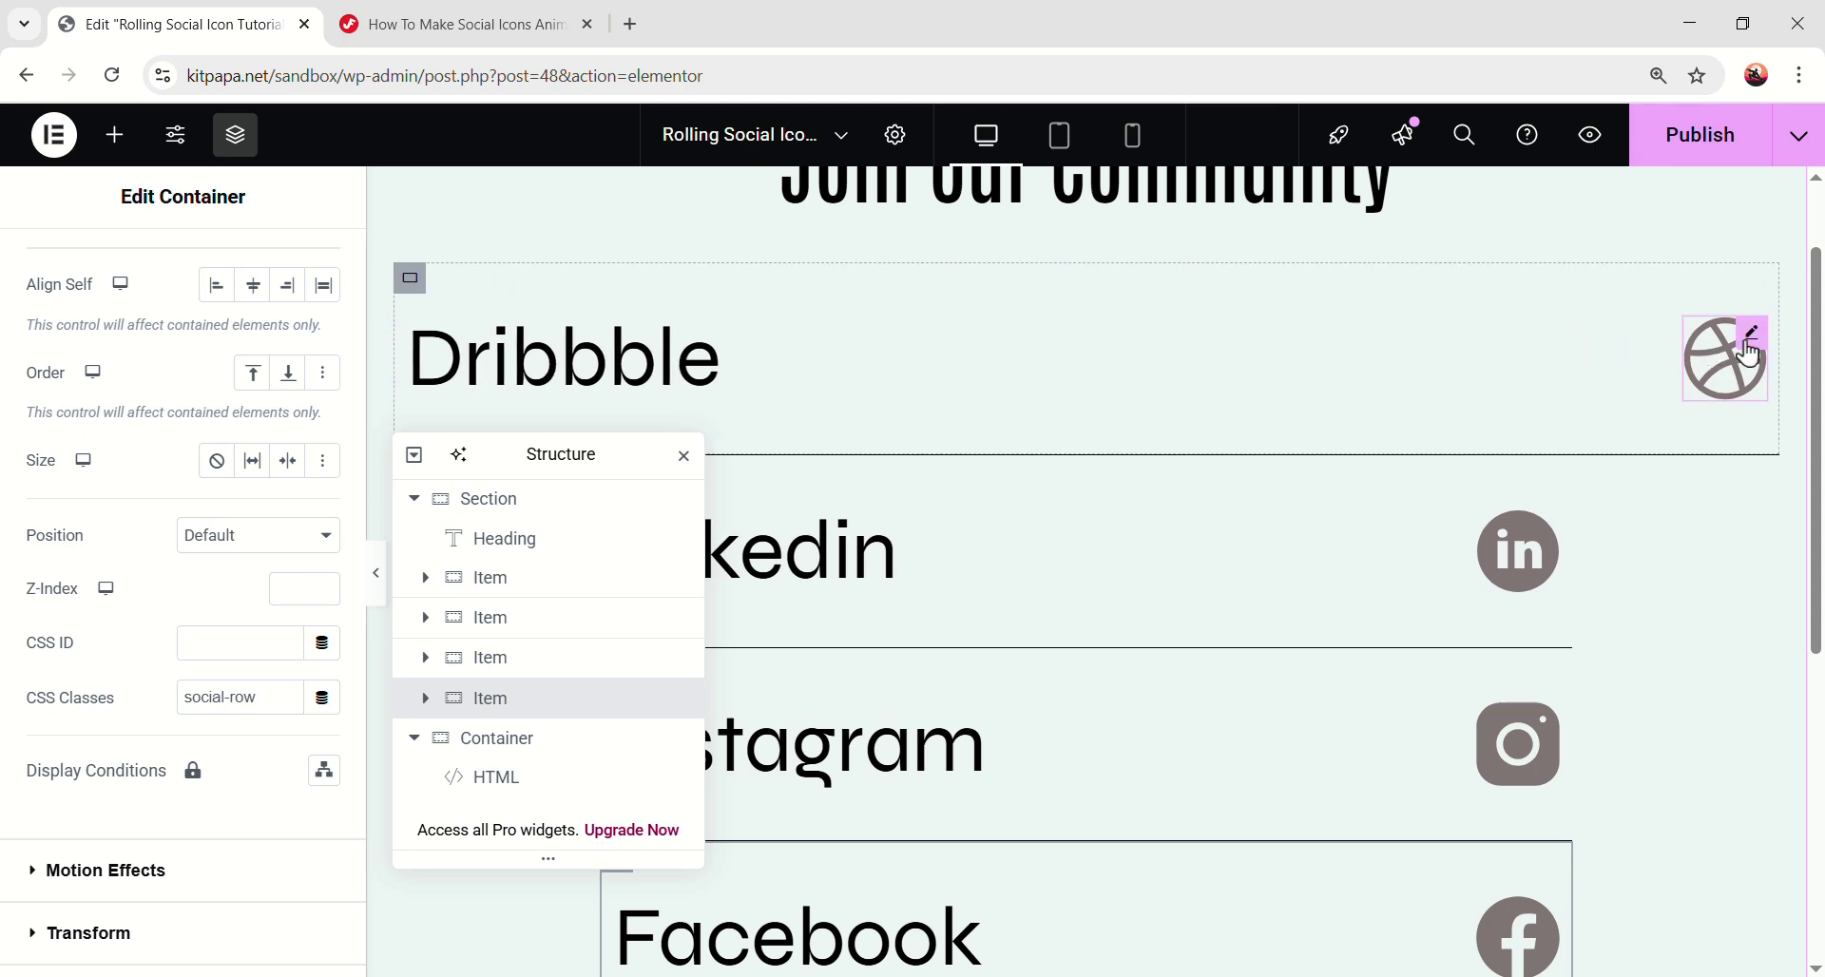
# - Give the Dribbble icon the social-icon class and preview its rotation
pyautogui.click(1742, 356)
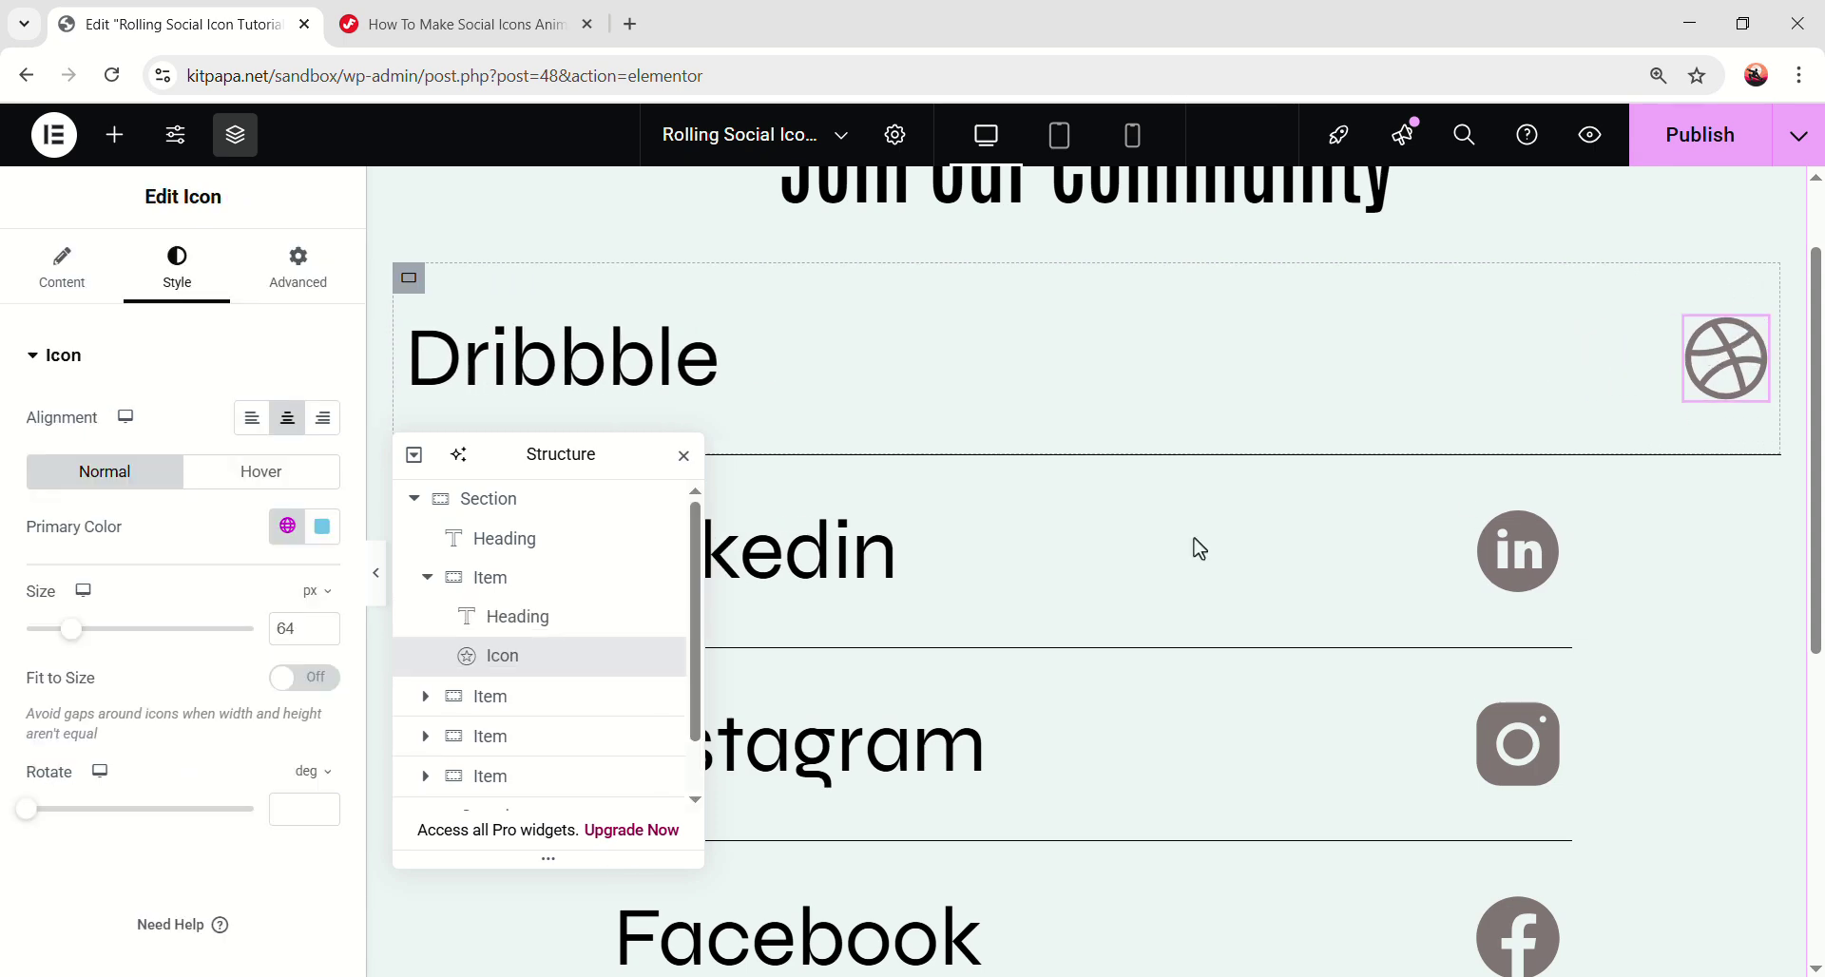
pyautogui.click(267, 276)
pyautogui.scroll(-5, 88, 609)
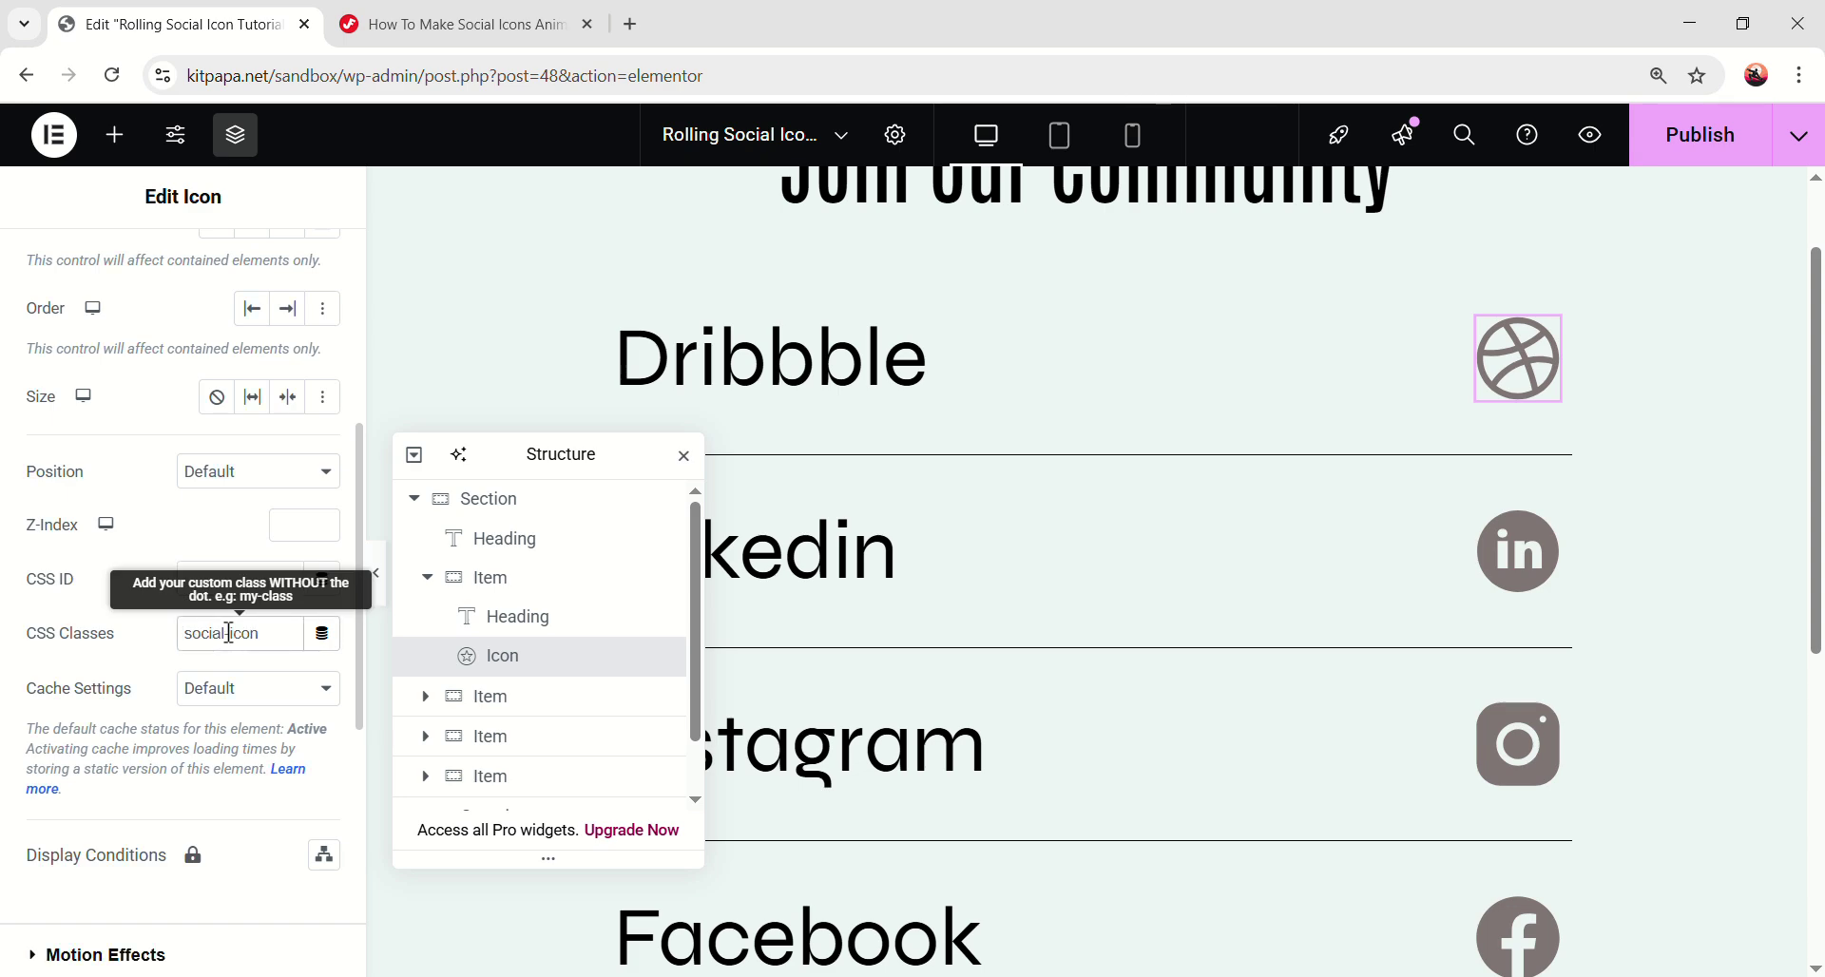
pyautogui.click(377, 572)
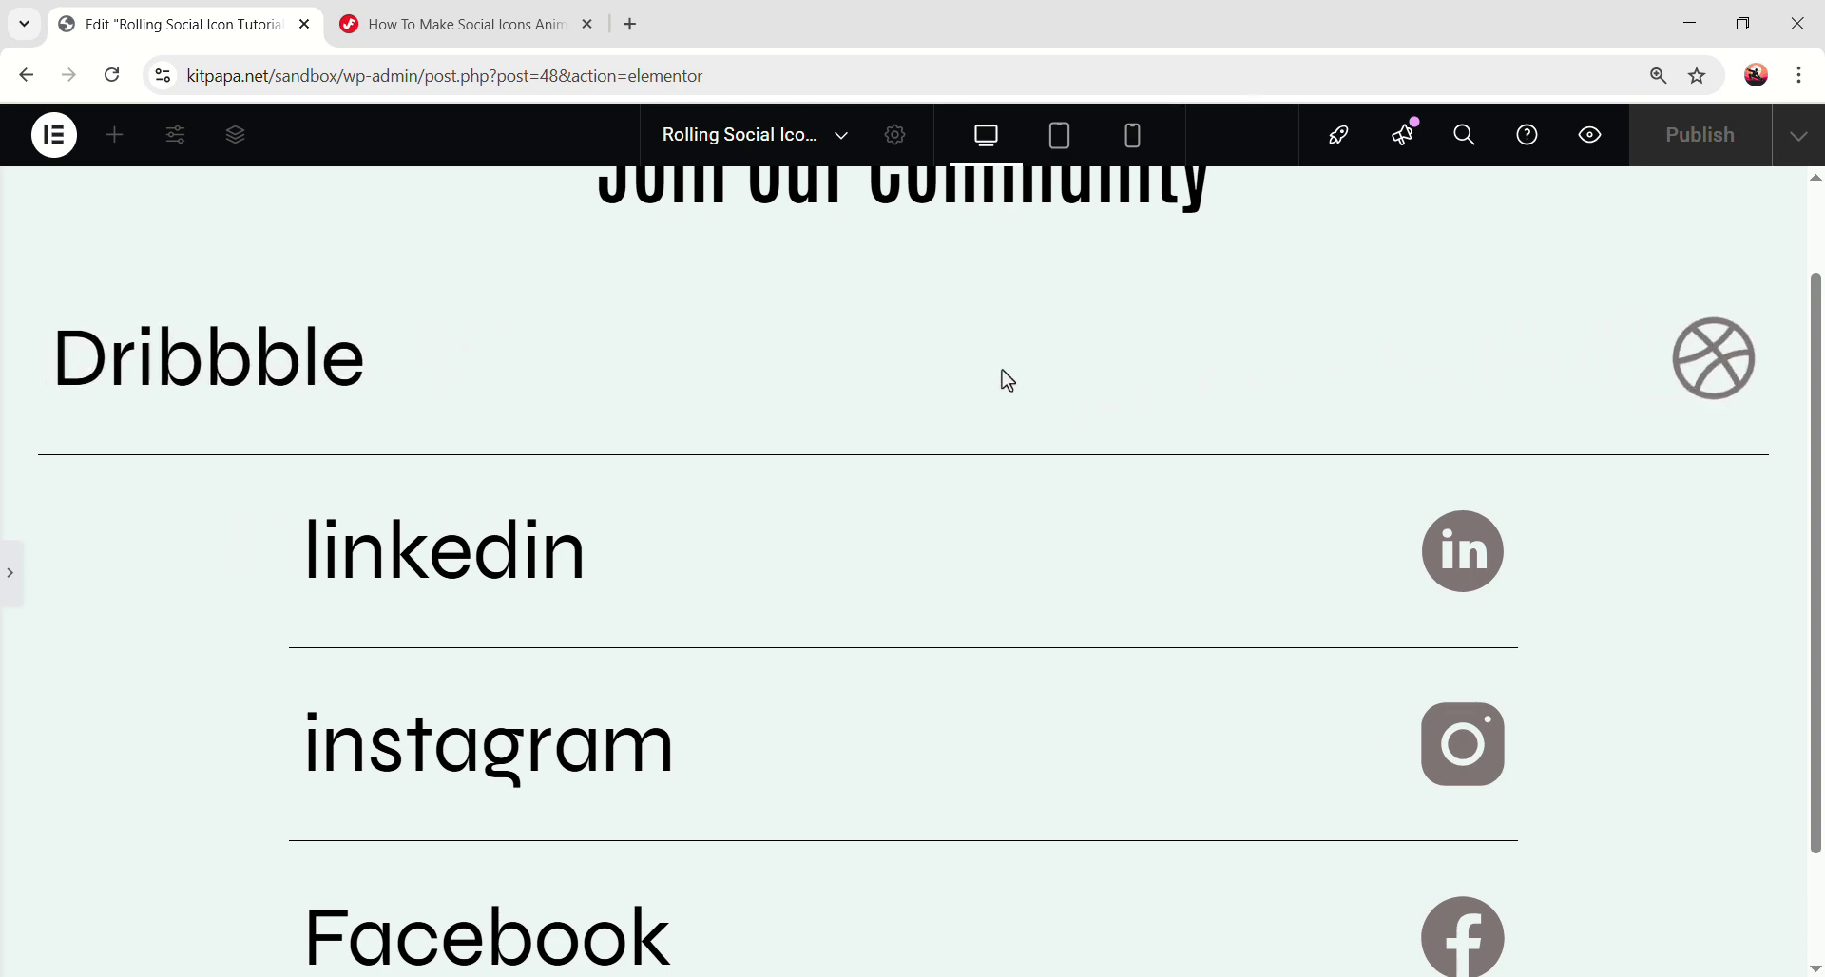
pyautogui.click(10, 584)
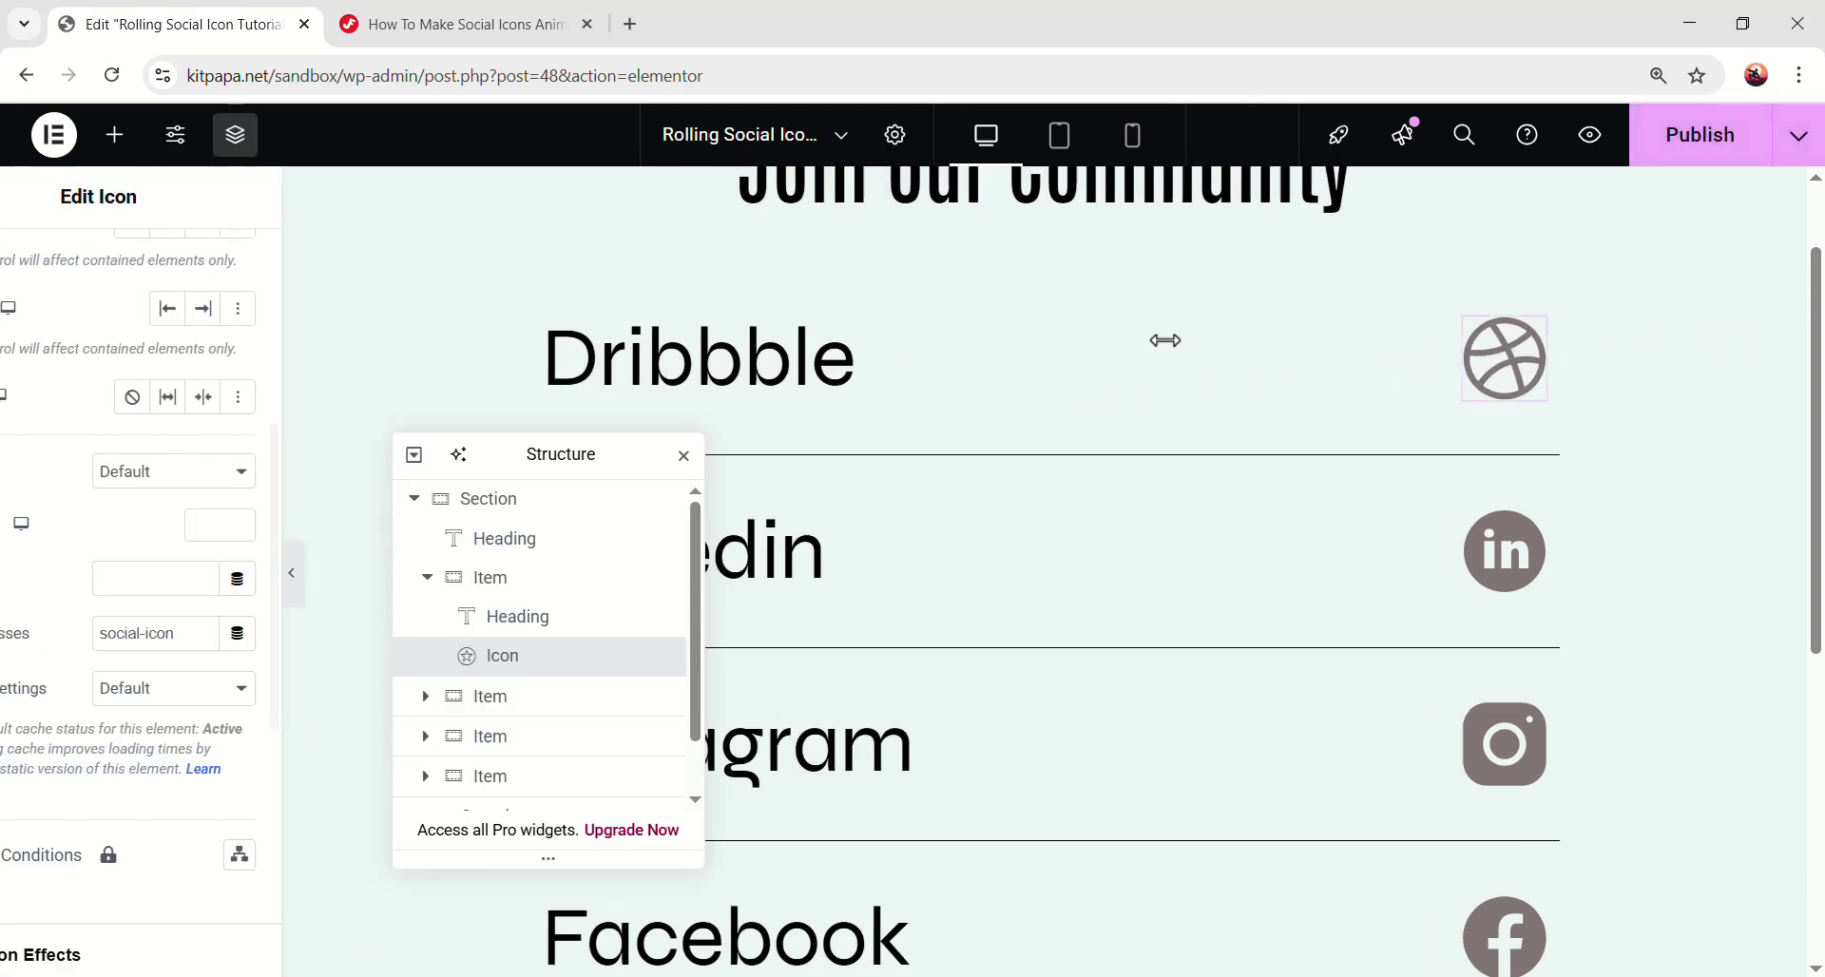
# - Give the linkedin and instagram icons the social-icon CSS class
pyautogui.click(1728, 565)
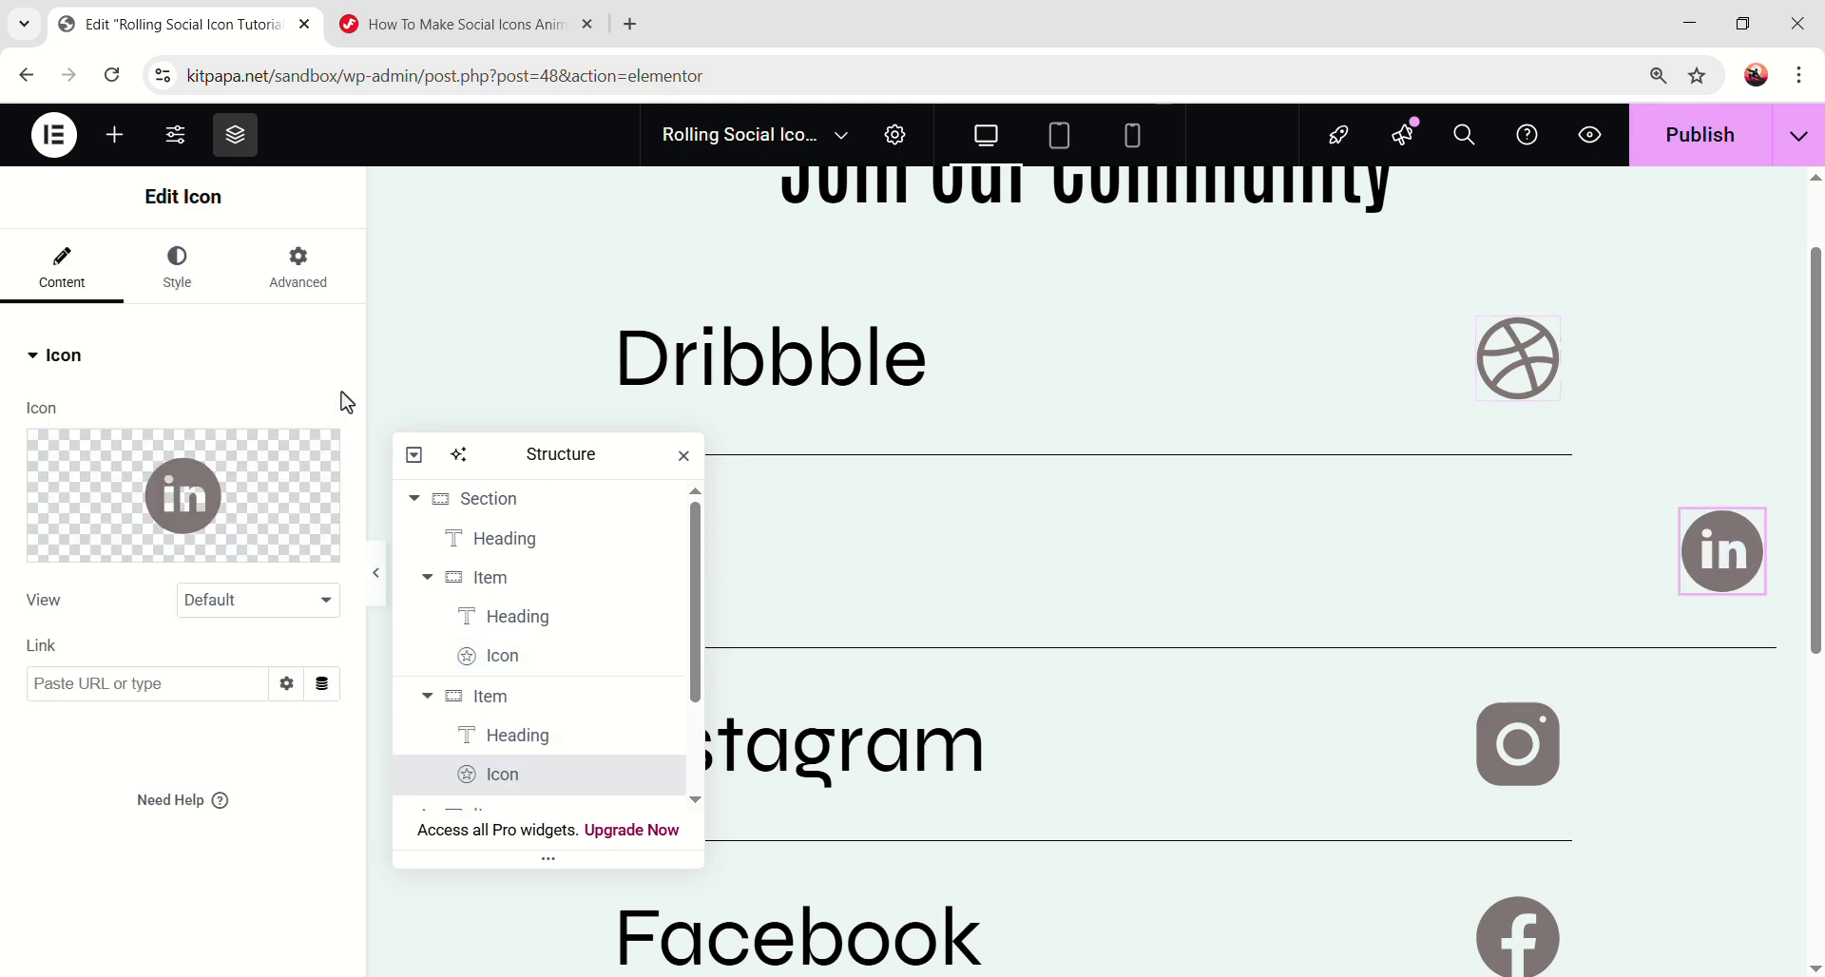
pyautogui.click(290, 301)
pyautogui.scroll(-2, 229, 571)
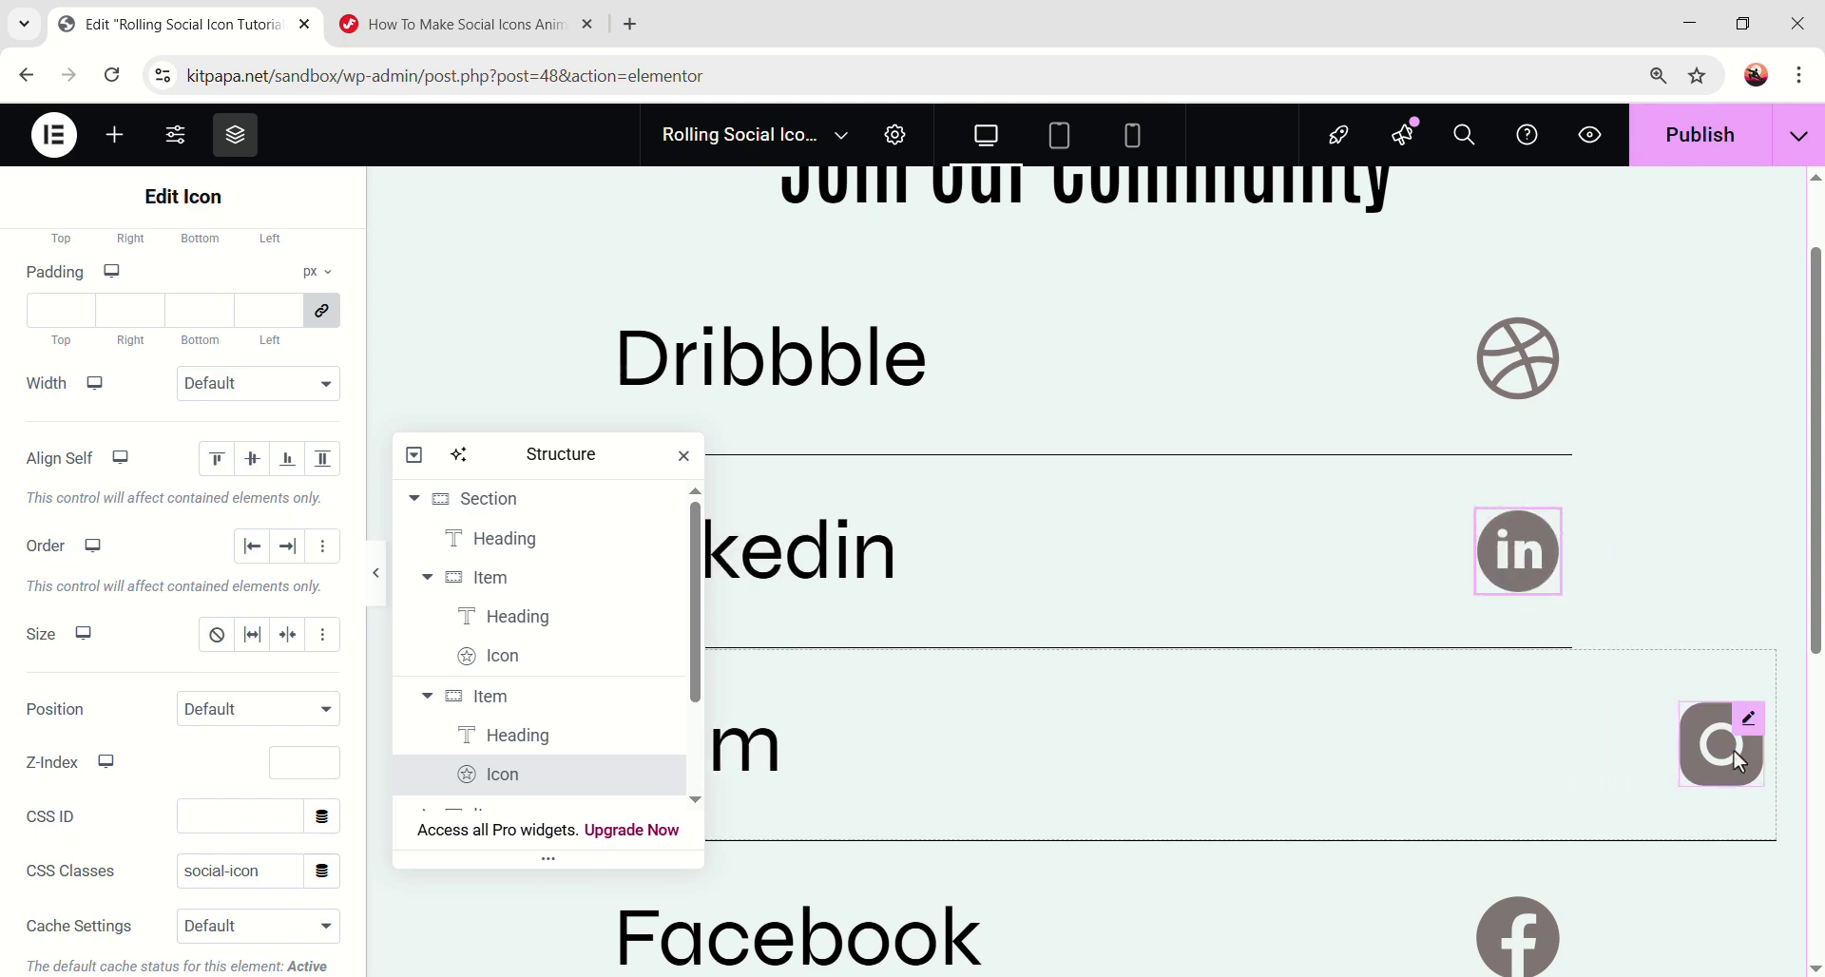
pyautogui.click(1728, 761)
pyautogui.click(293, 269)
pyautogui.scroll(-3, 236, 644)
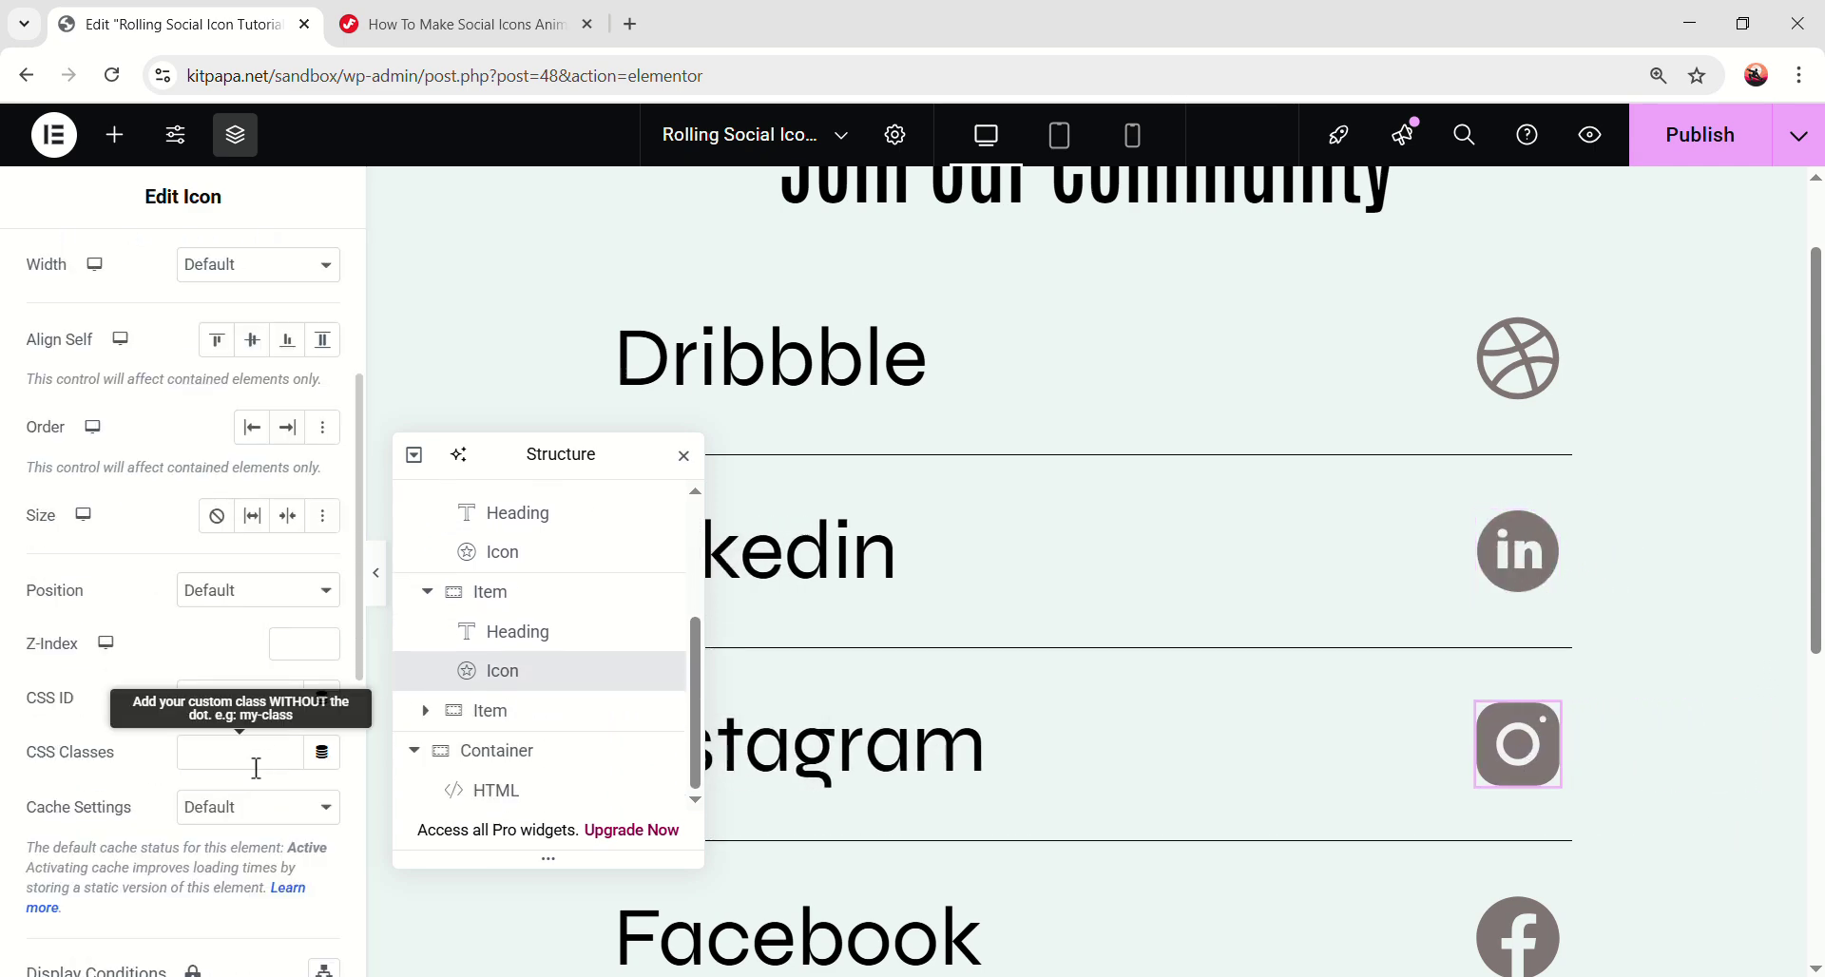
pyautogui.scroll(-4, 1442, 703)
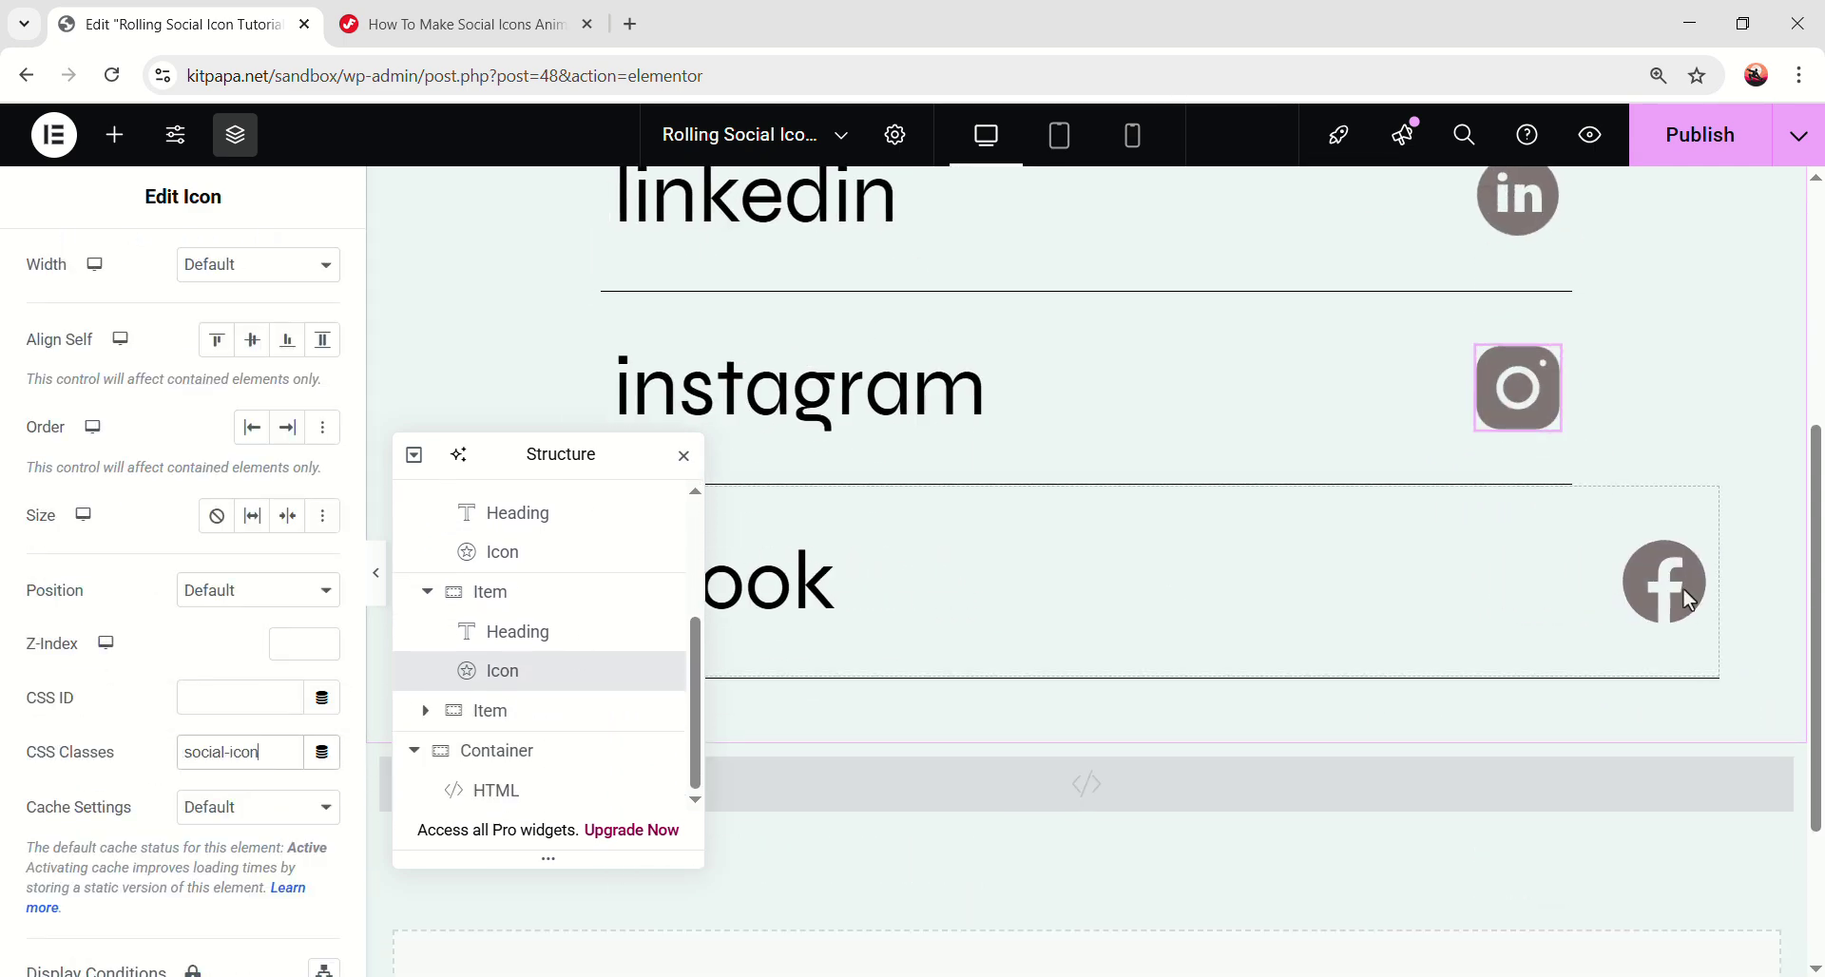
# - Give the Facebook icon the social-icon class and preview all icons spinning full-width
pyautogui.click(1732, 594)
pyautogui.click(304, 285)
pyautogui.scroll(-5, 247, 627)
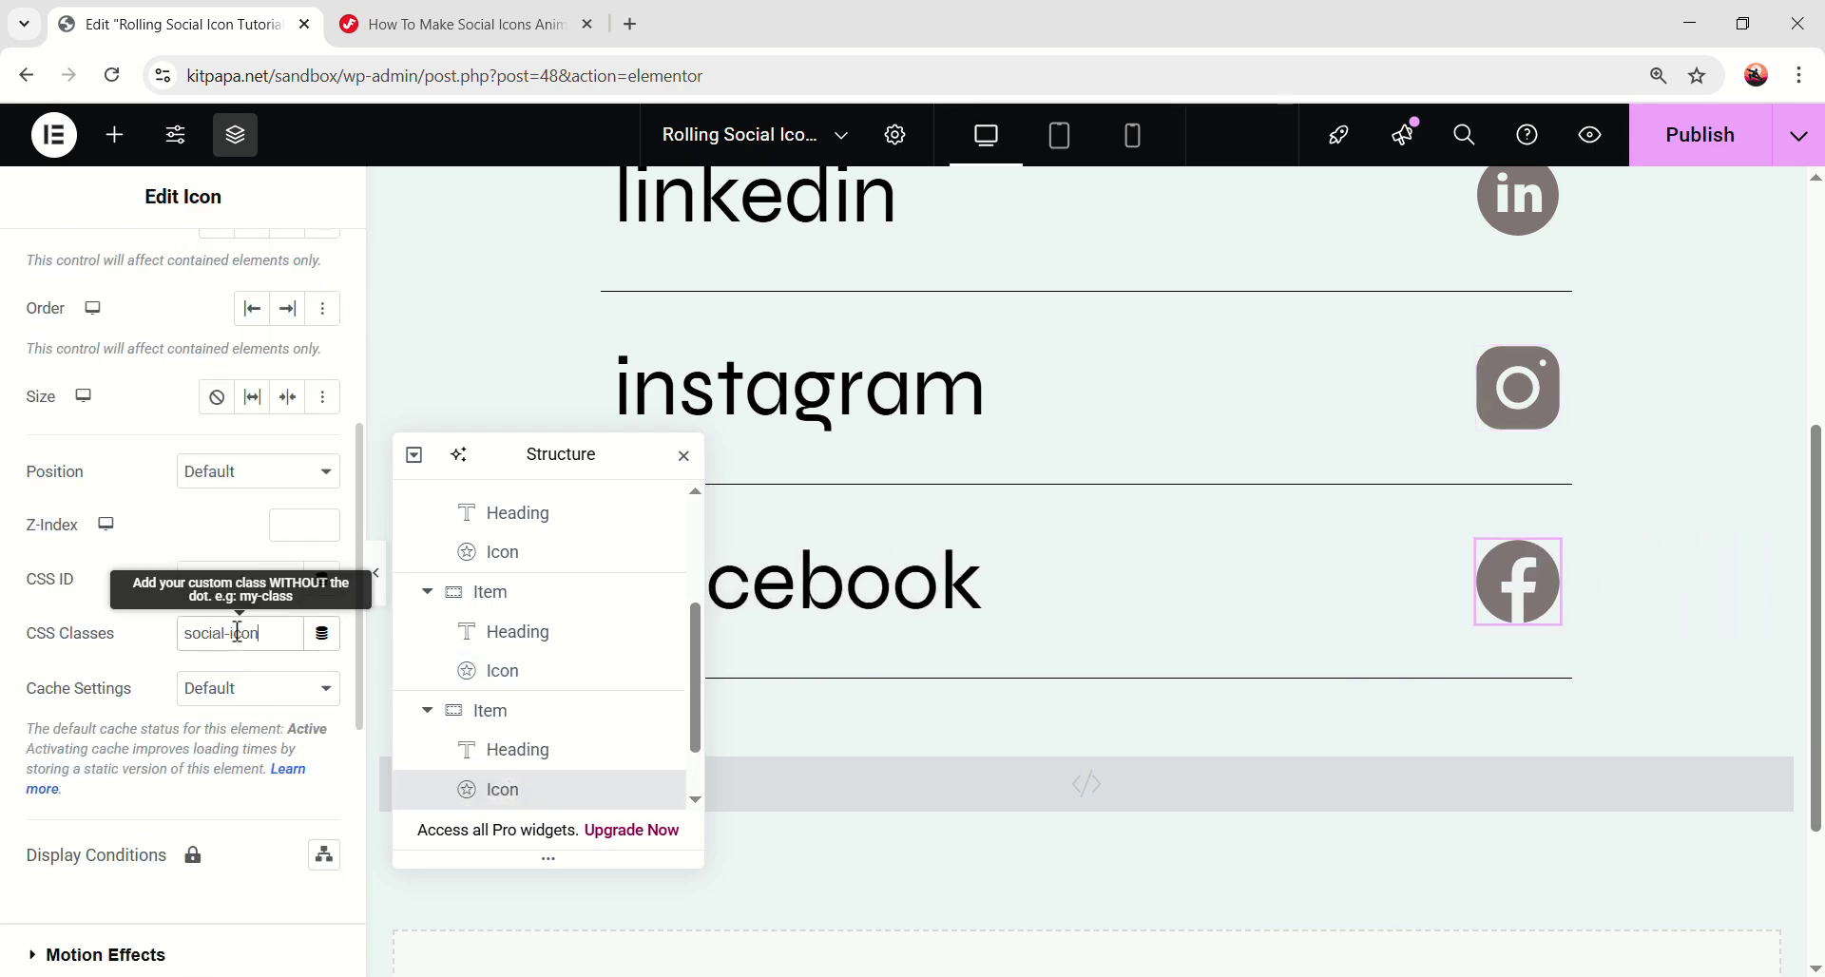
pyautogui.scroll(1, 1174, 723)
pyautogui.click(378, 597)
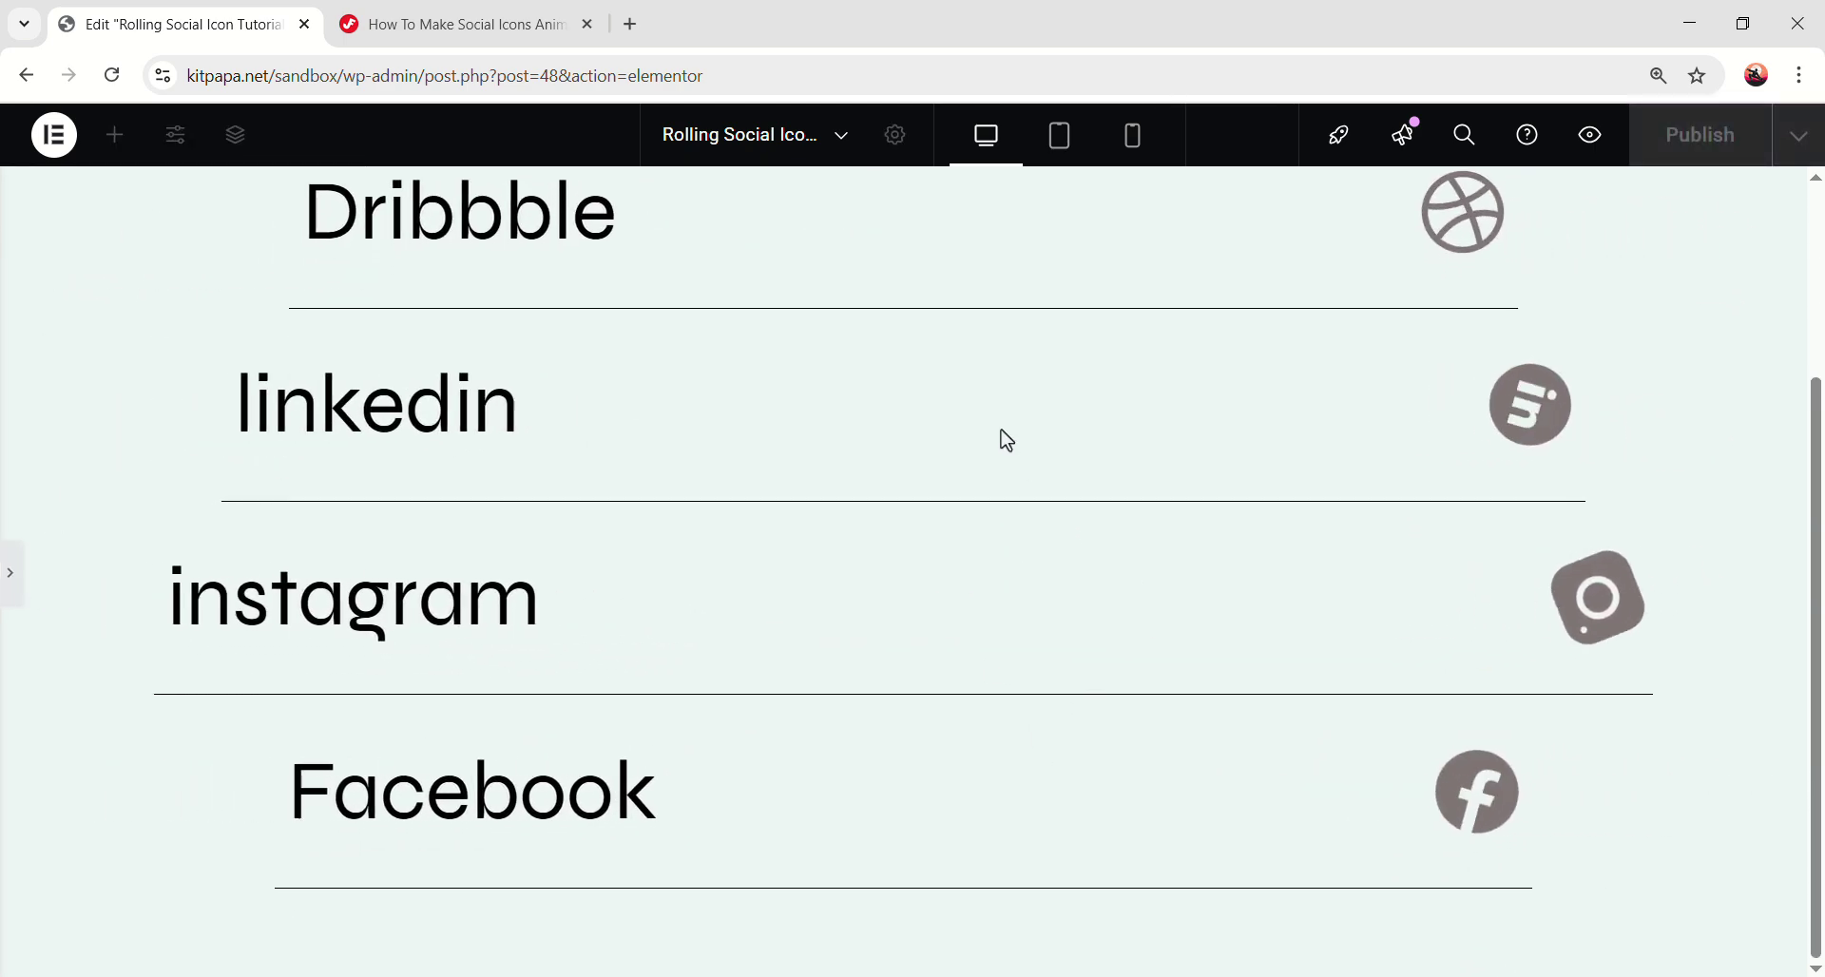
pyautogui.scroll(2, 1006, 440)
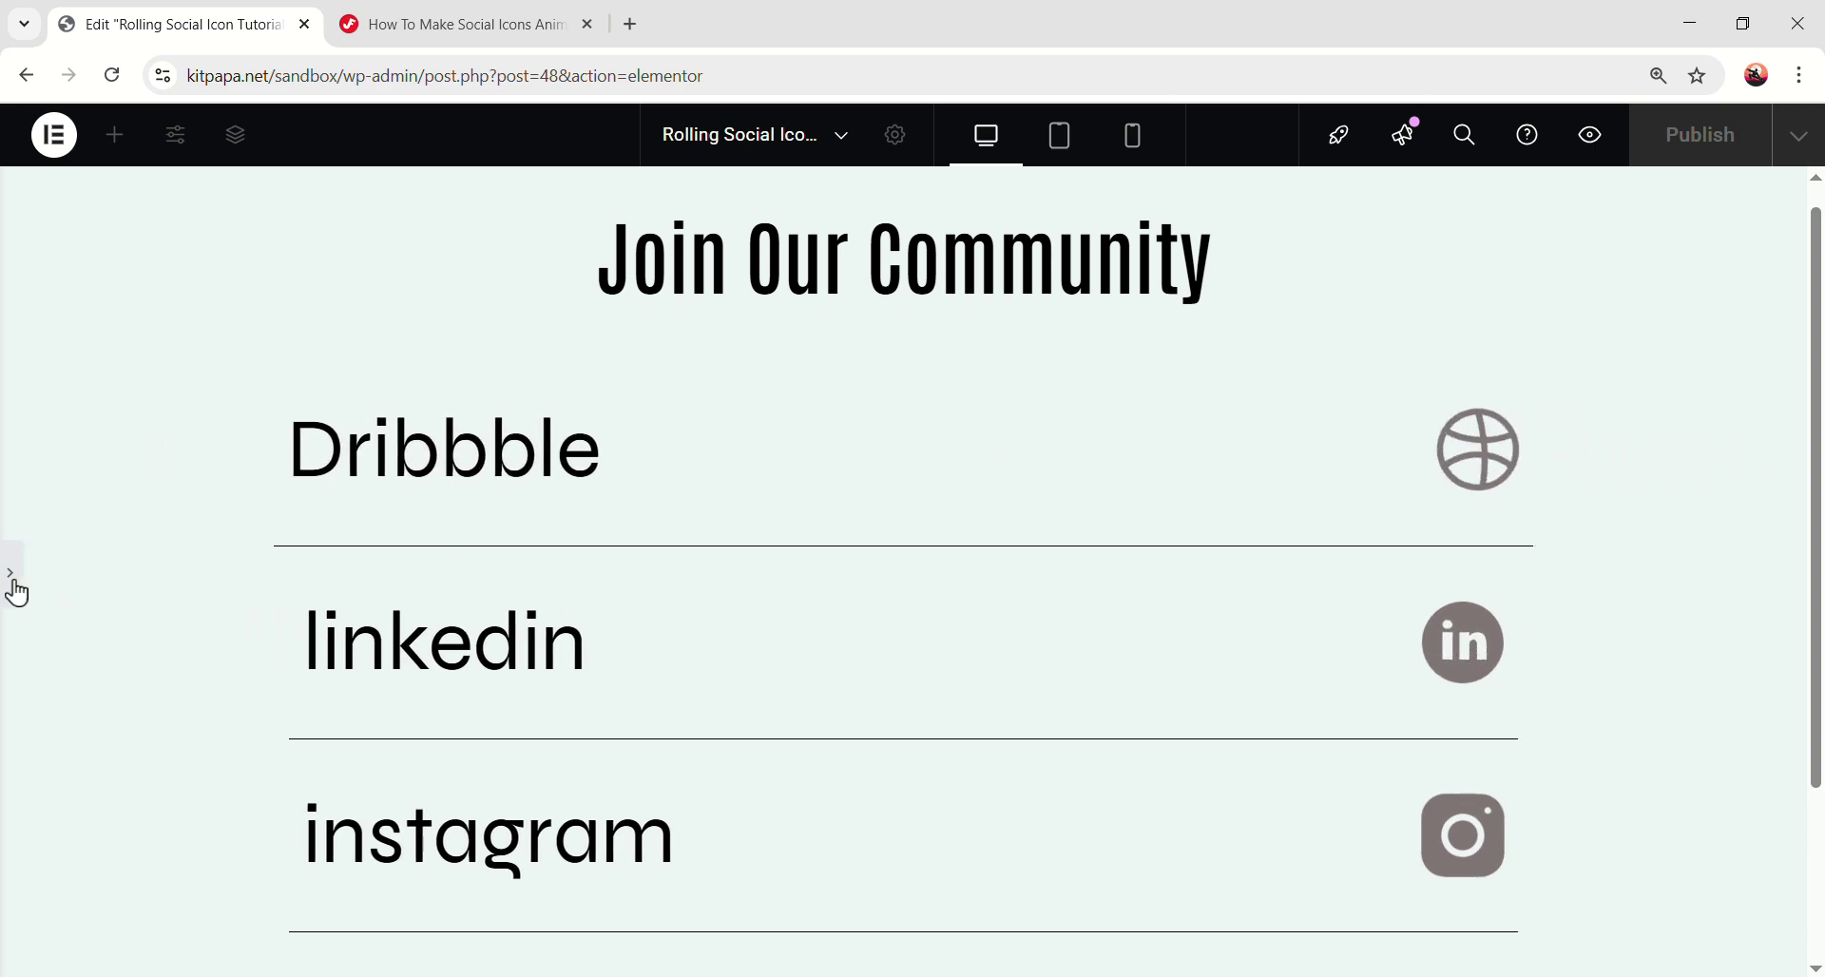
pyautogui.click(14, 589)
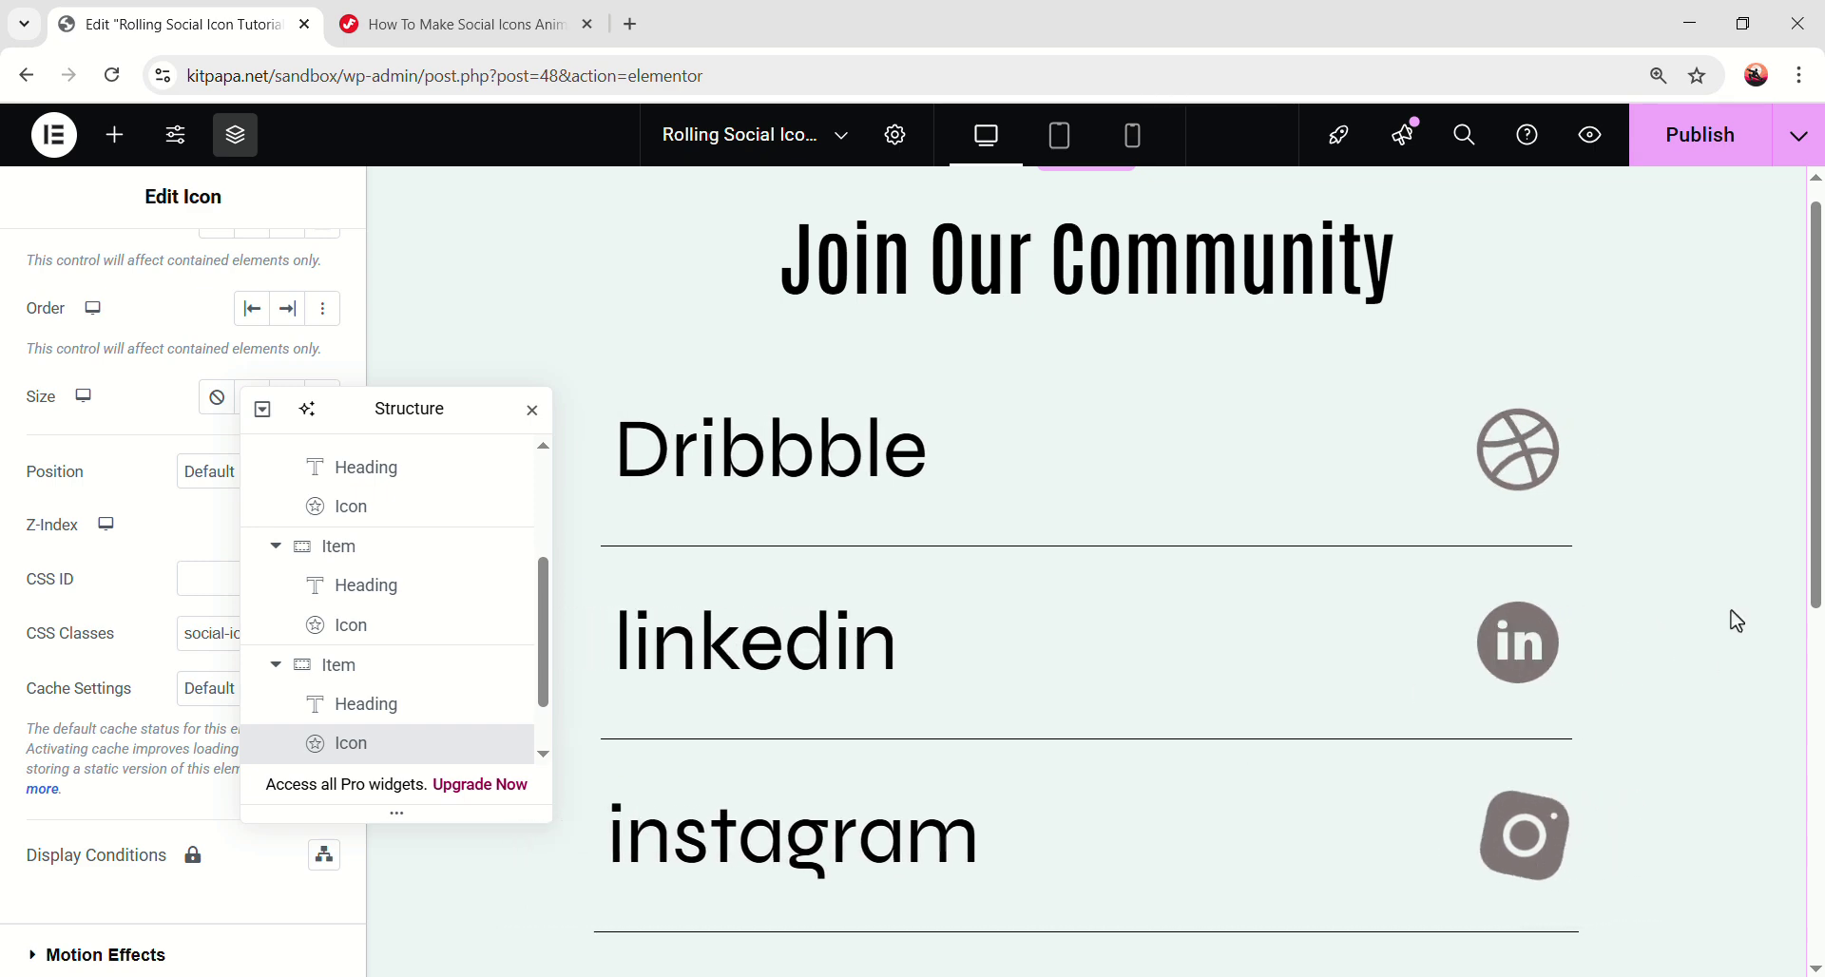
pyautogui.click(513, 12)
# - Copy the tutorial's Social Icons Animation JS code and return to Elementor
pyautogui.scroll(-6, 551, 501)
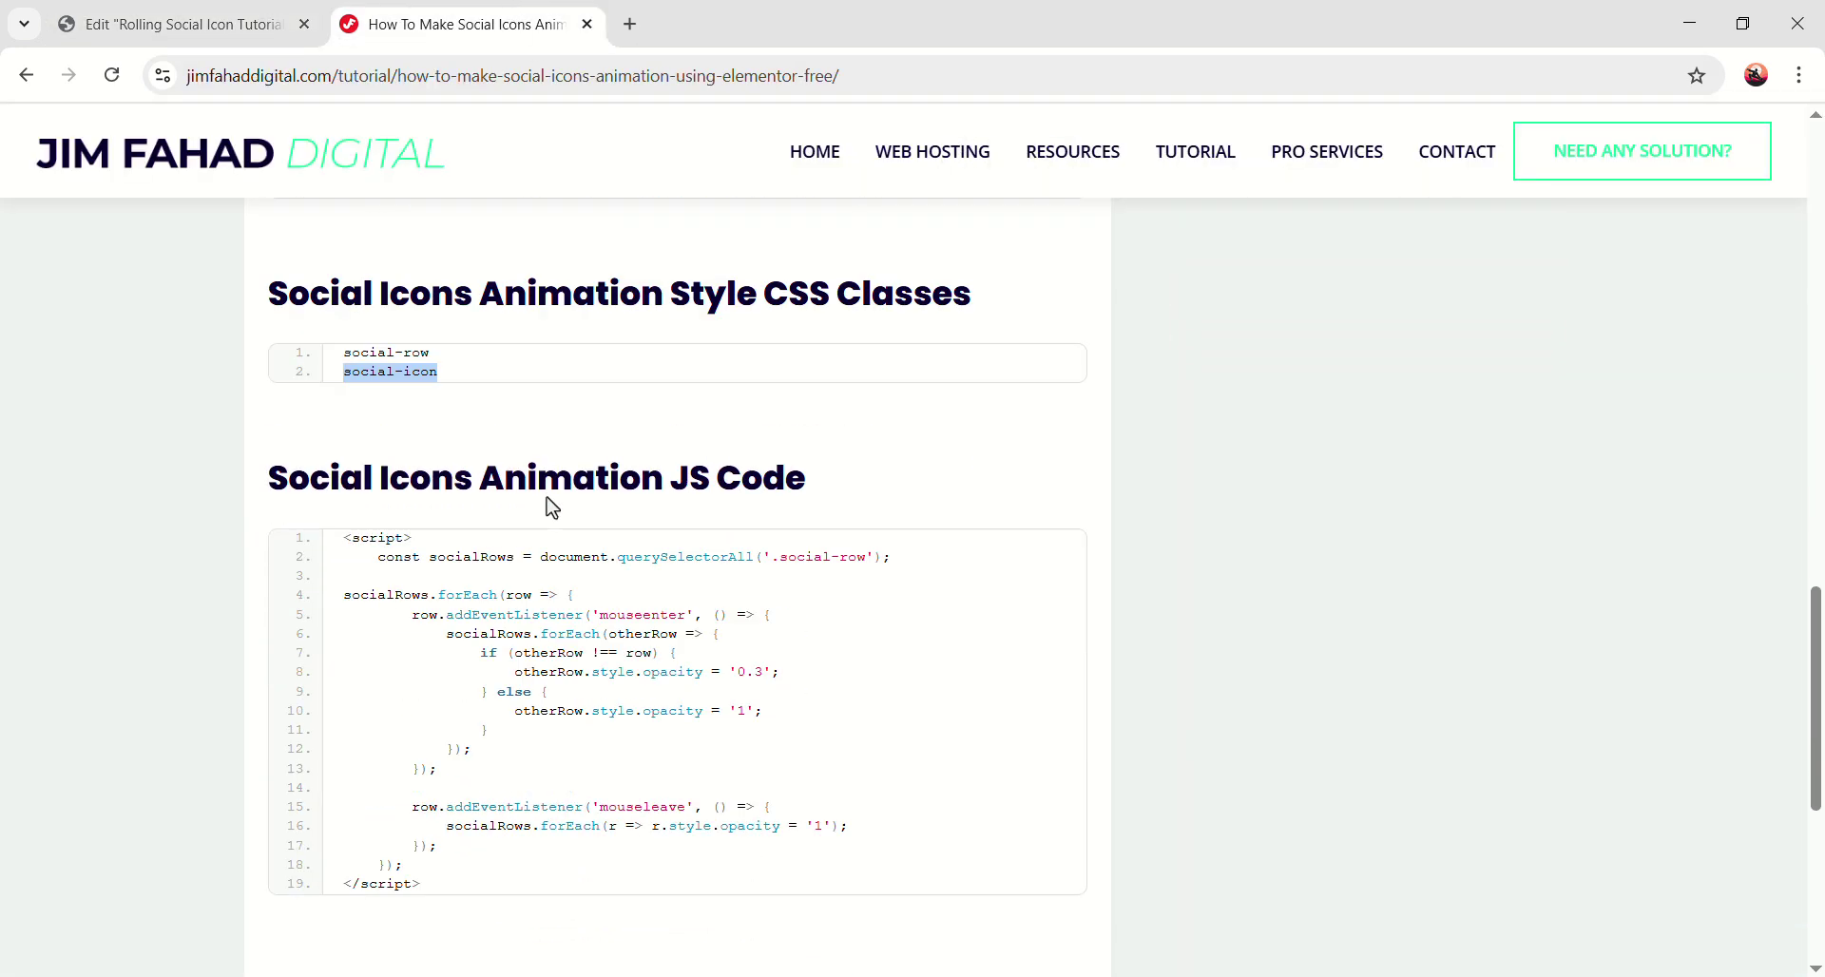
pyautogui.scroll(3, 619, 517)
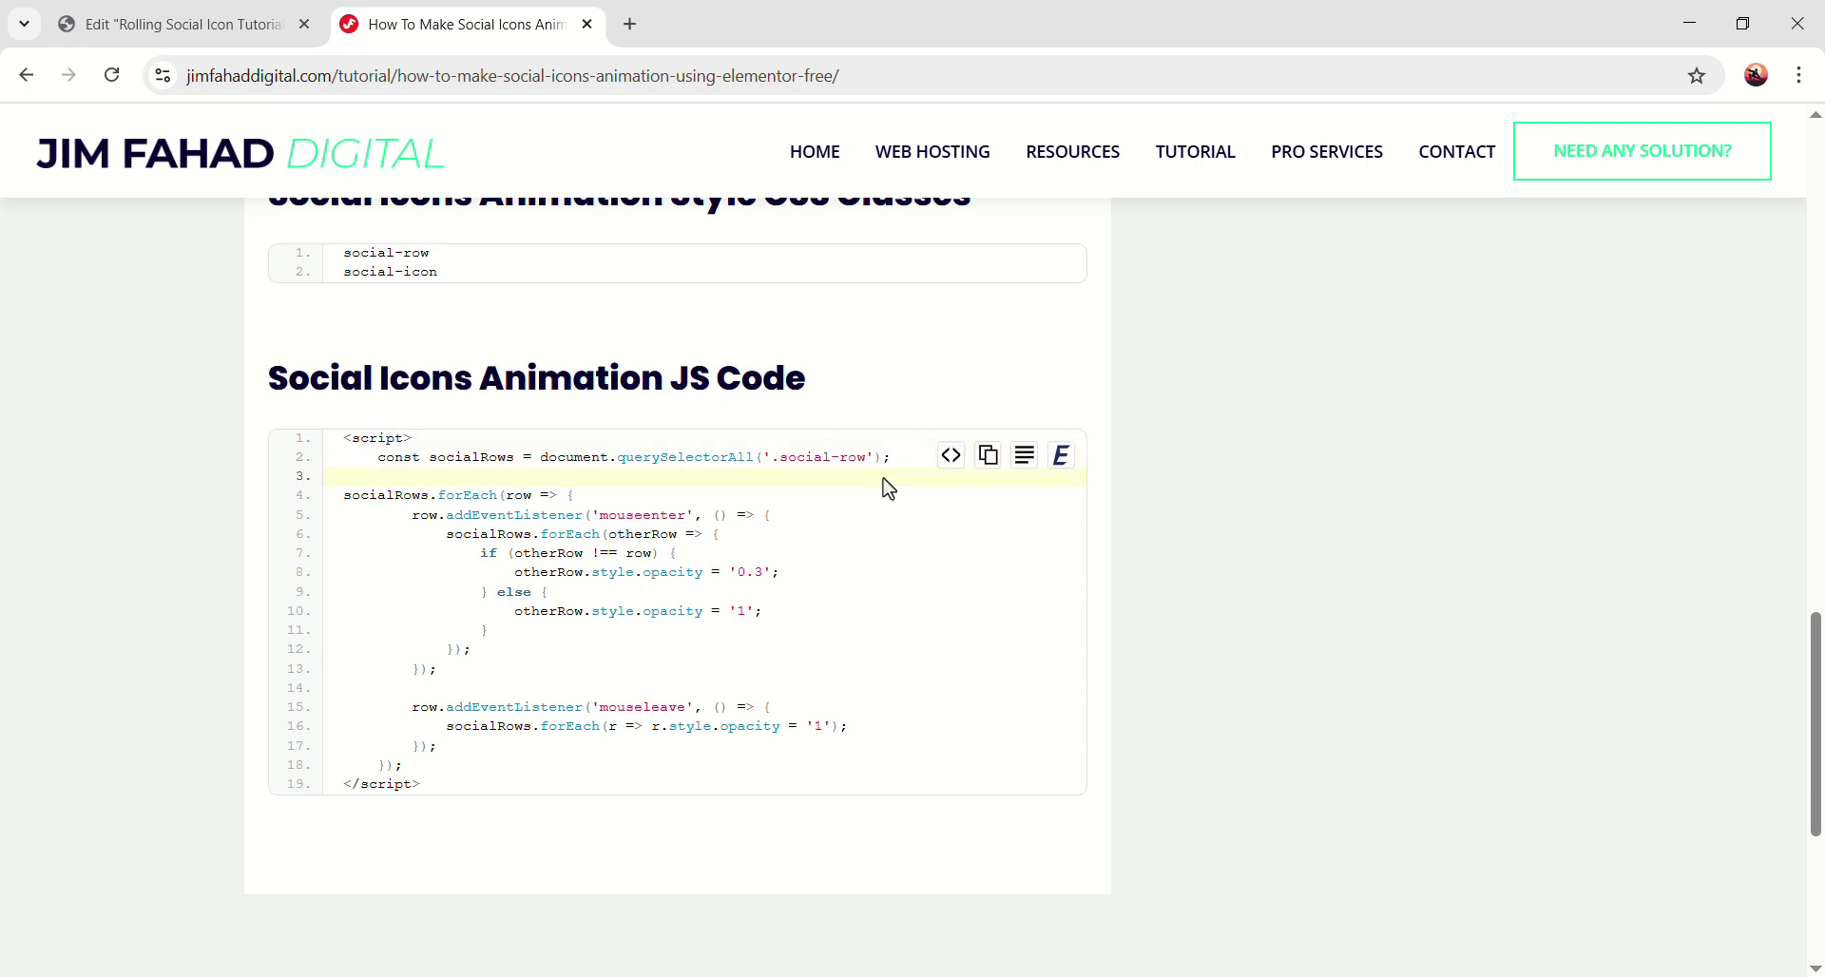
pyautogui.click(231, 19)
pyautogui.scroll(-7, 817, 618)
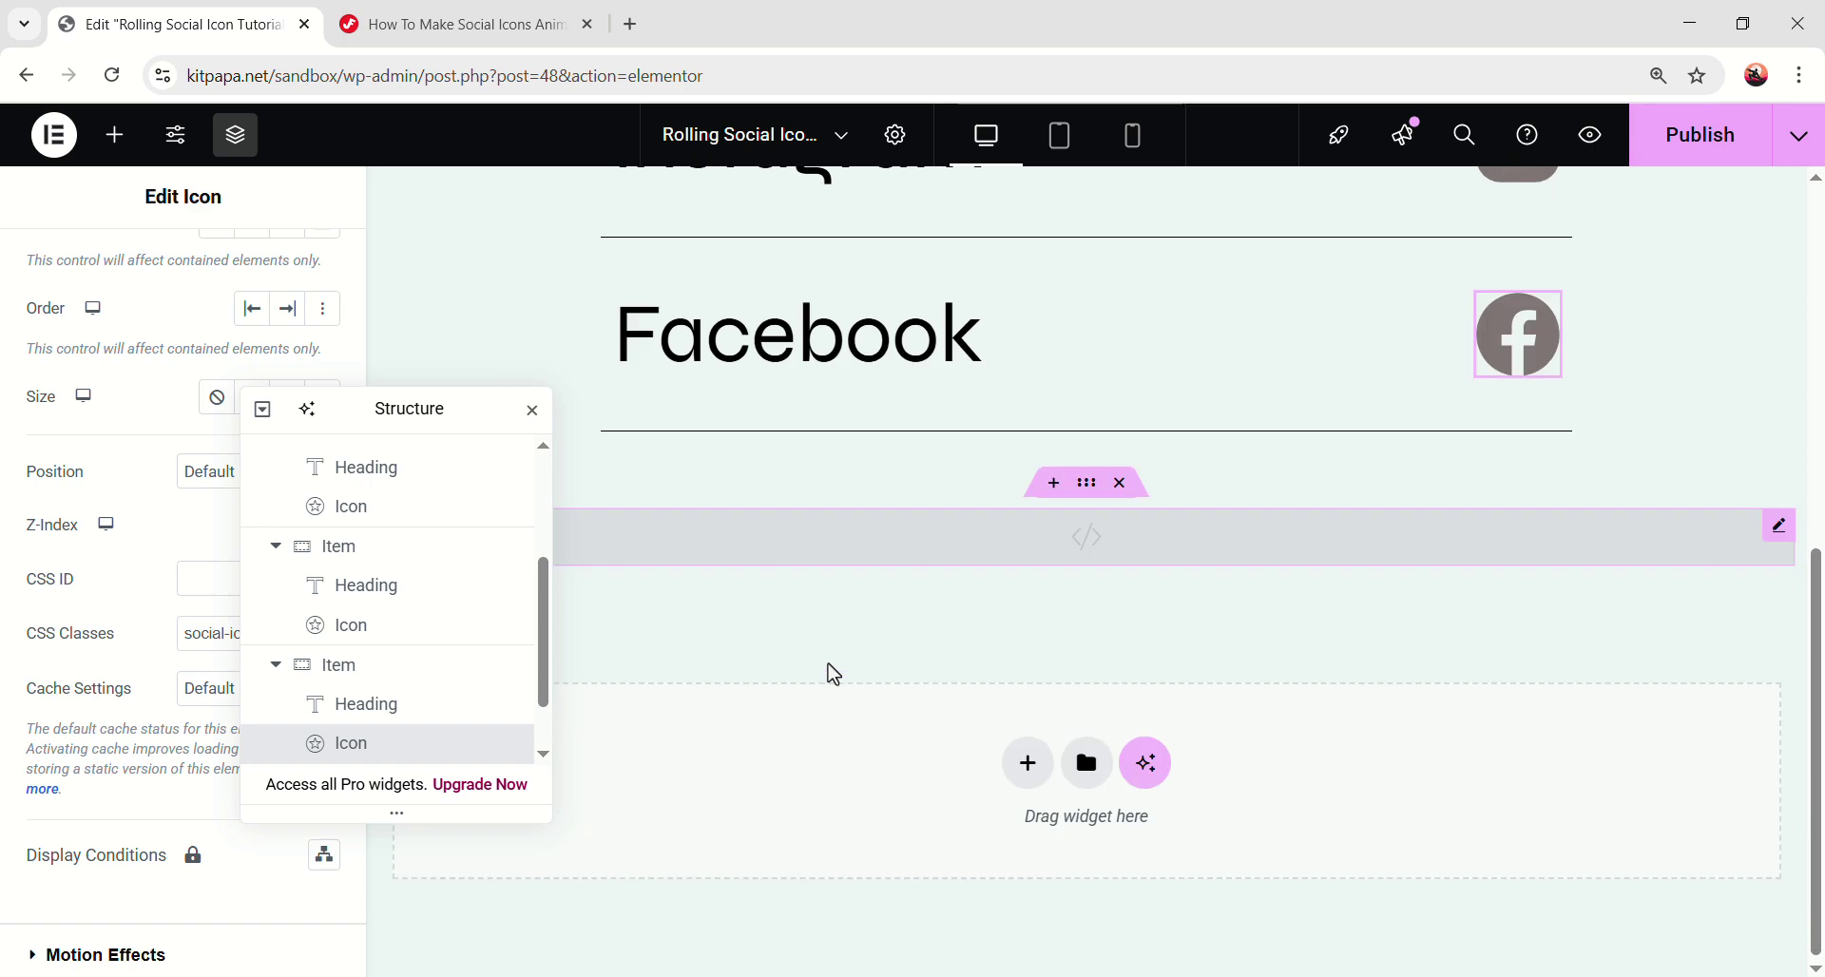
# - Paste the socialRows JS script into the HTML widget right after the closing </style> tag
pyautogui.click(827, 538)
pyautogui.moveTo(616, 405); pyautogui.dragTo(618, 399)
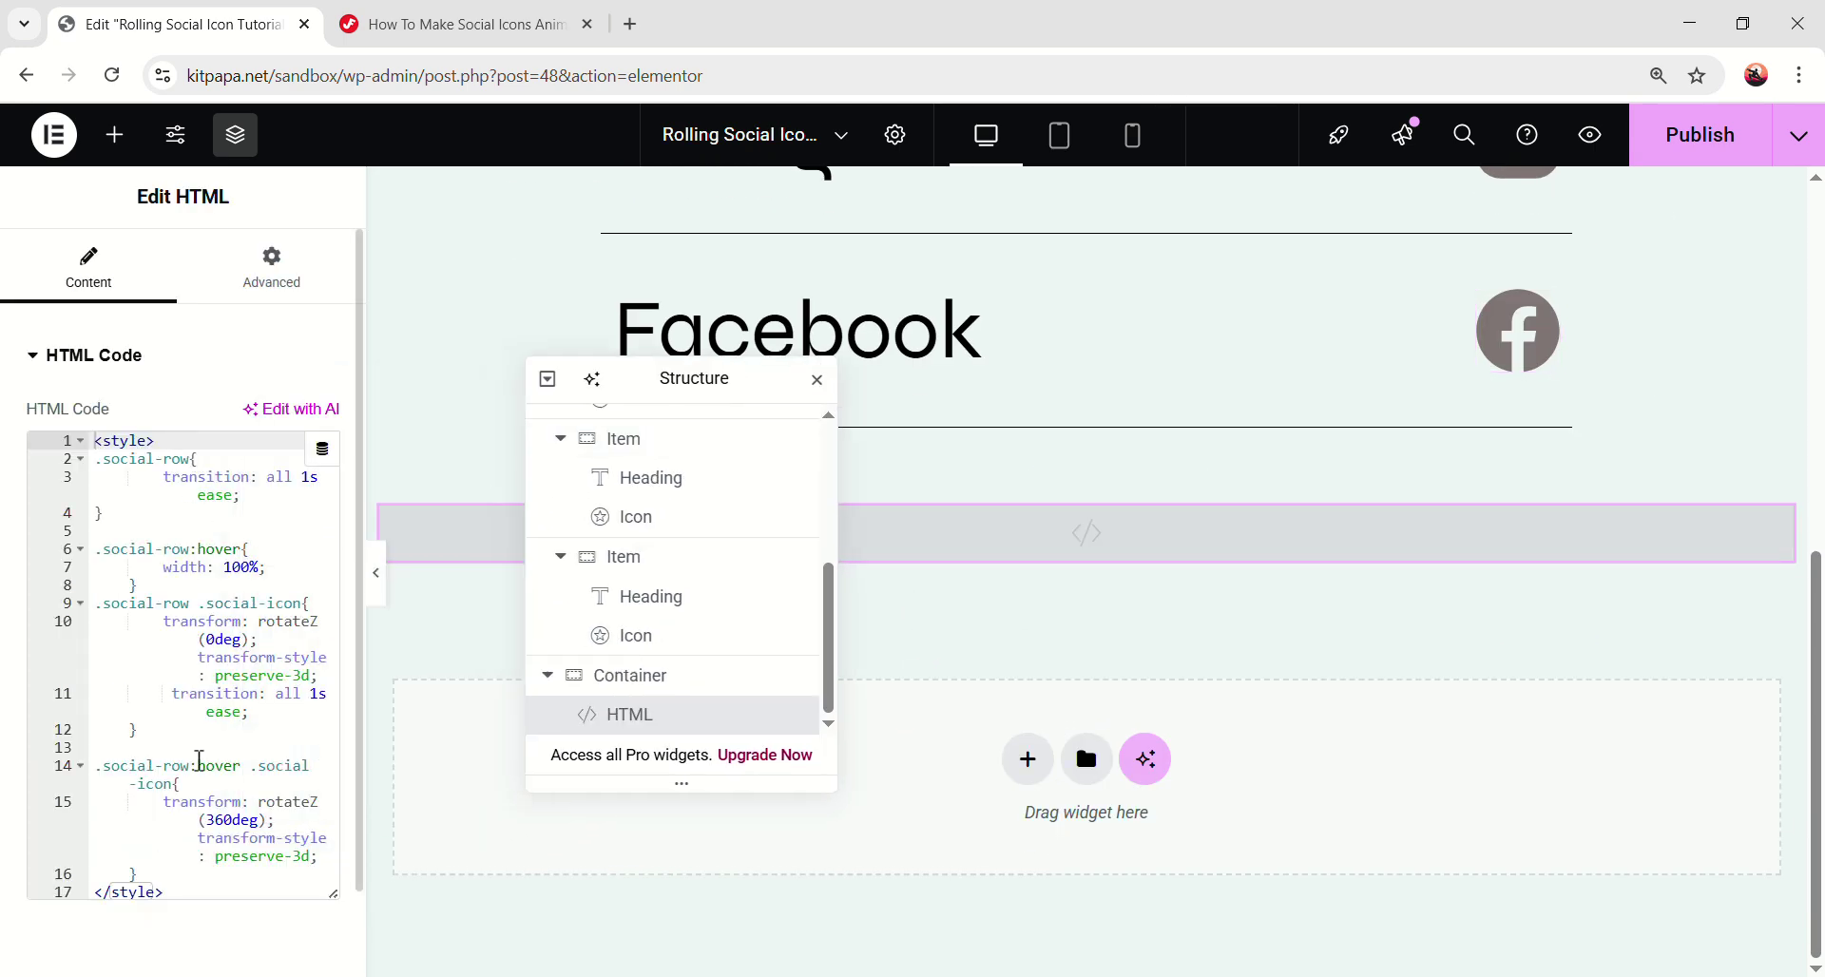
pyautogui.moveTo(192, 898); pyautogui.dragTo(94, 439)
pyautogui.click(198, 903)
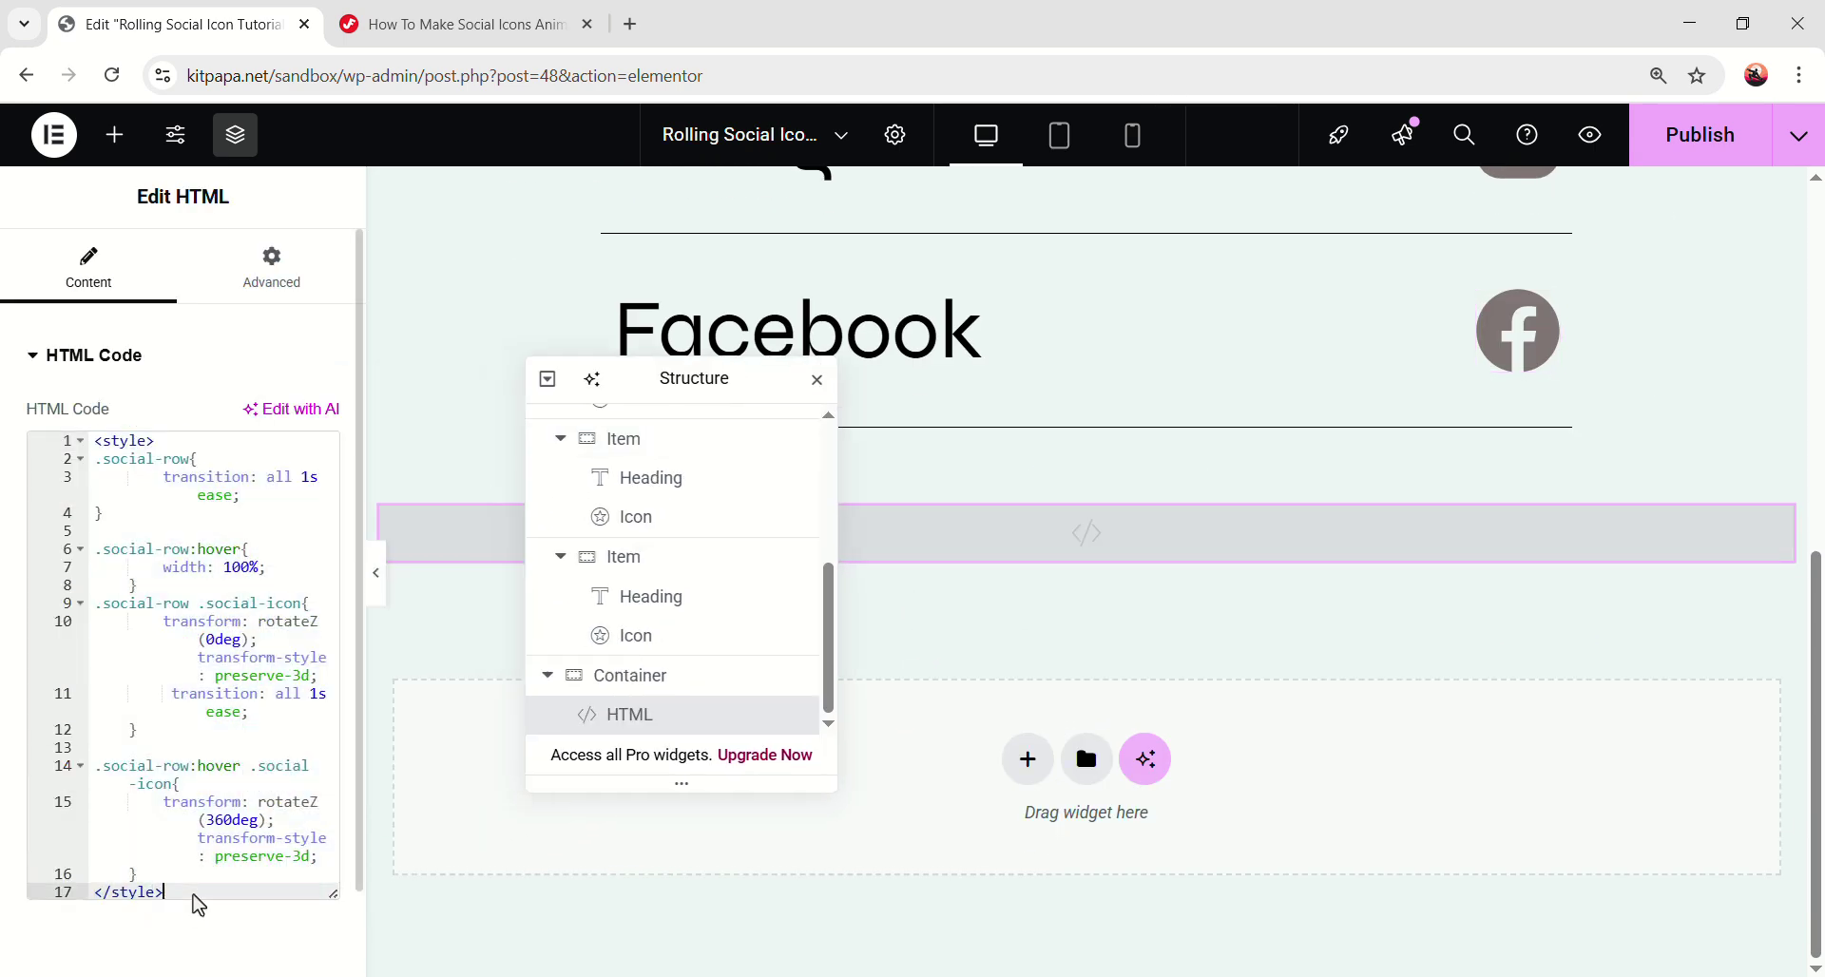
pyautogui.press('Return')
pyautogui.press('Return')
pyautogui.scroll(-2, 190, 817)
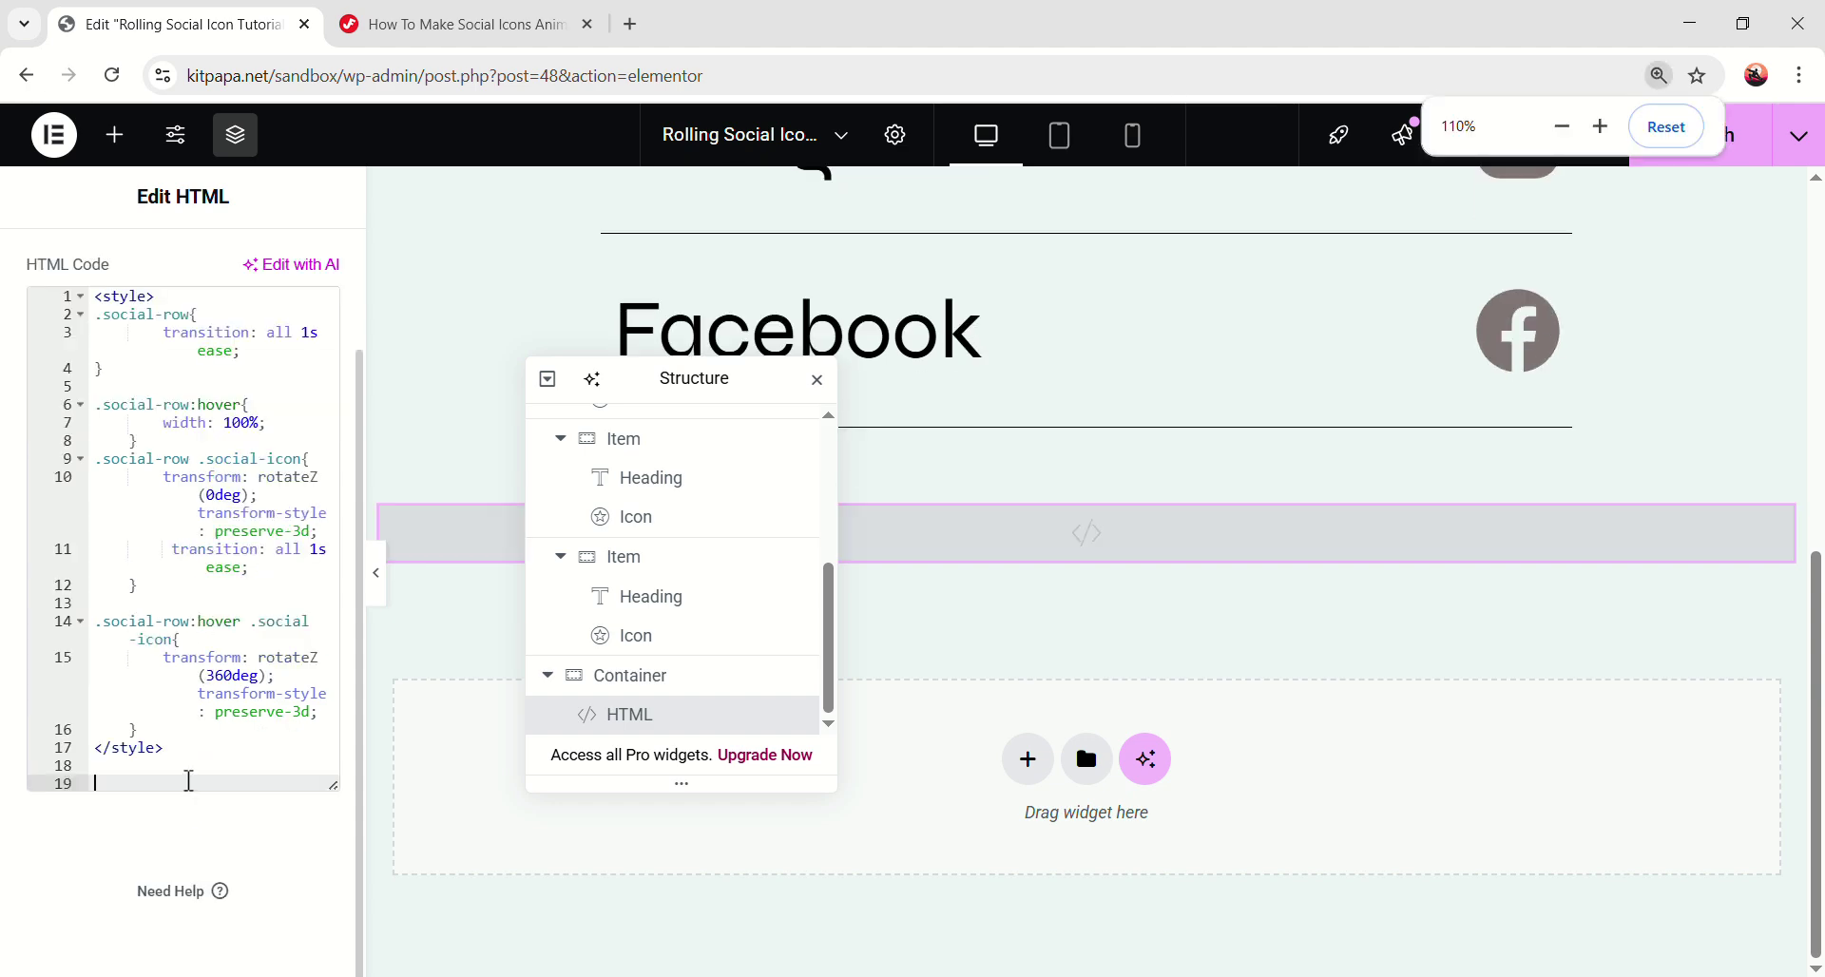
pyautogui.rightClick(188, 779)
pyautogui.click(282, 510)
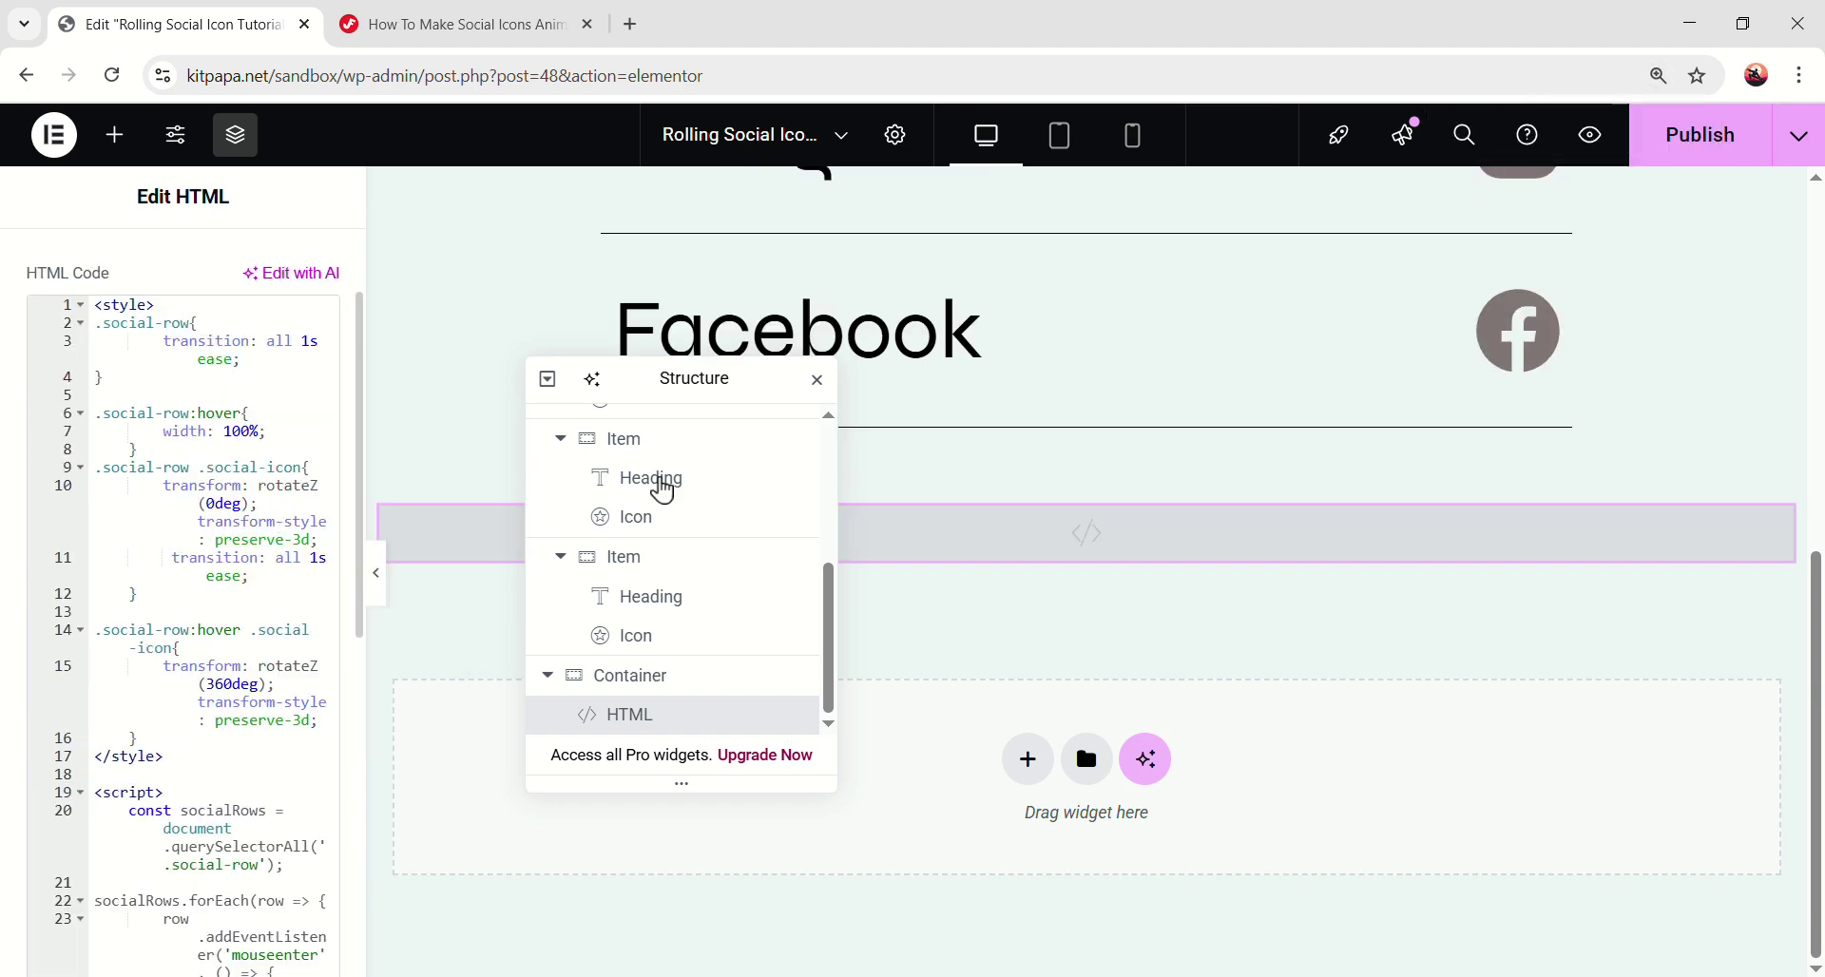
# - Scroll the tablet preview to test that hovering one row fades the others
pyautogui.moveTo(685, 383); pyautogui.dragTo(599, 698)
pyautogui.scroll(4, 1100, 656)
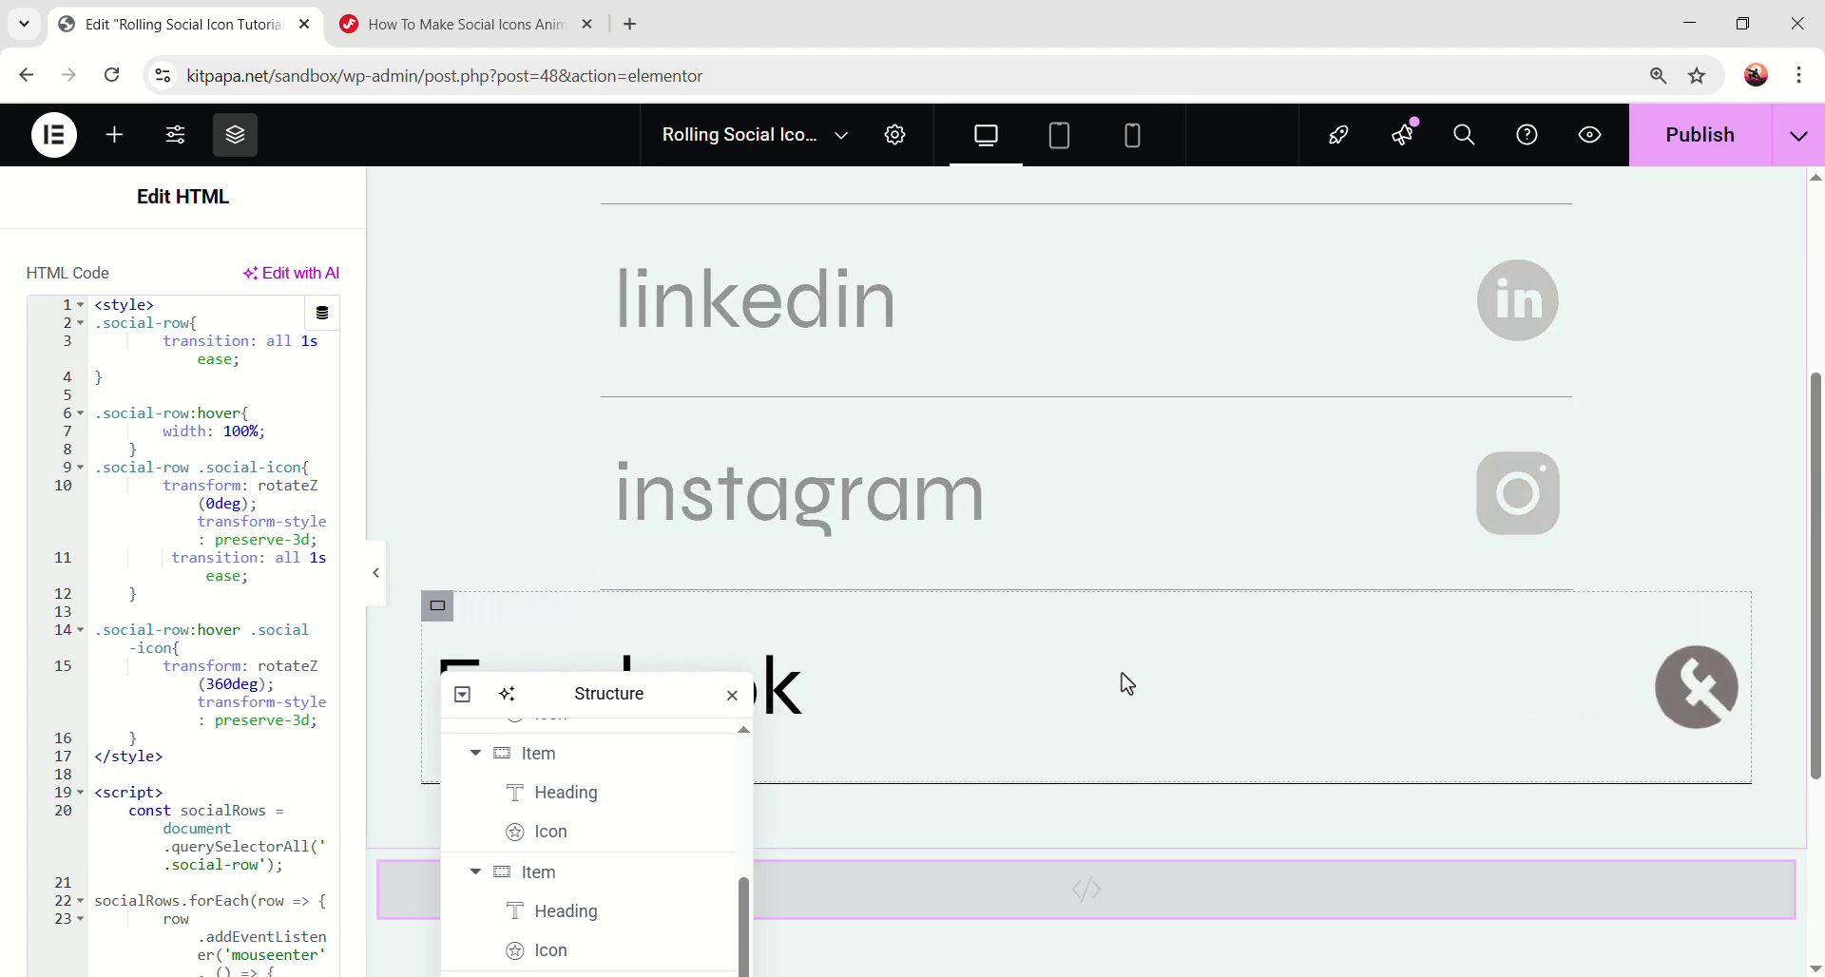
pyautogui.scroll(4, 1116, 511)
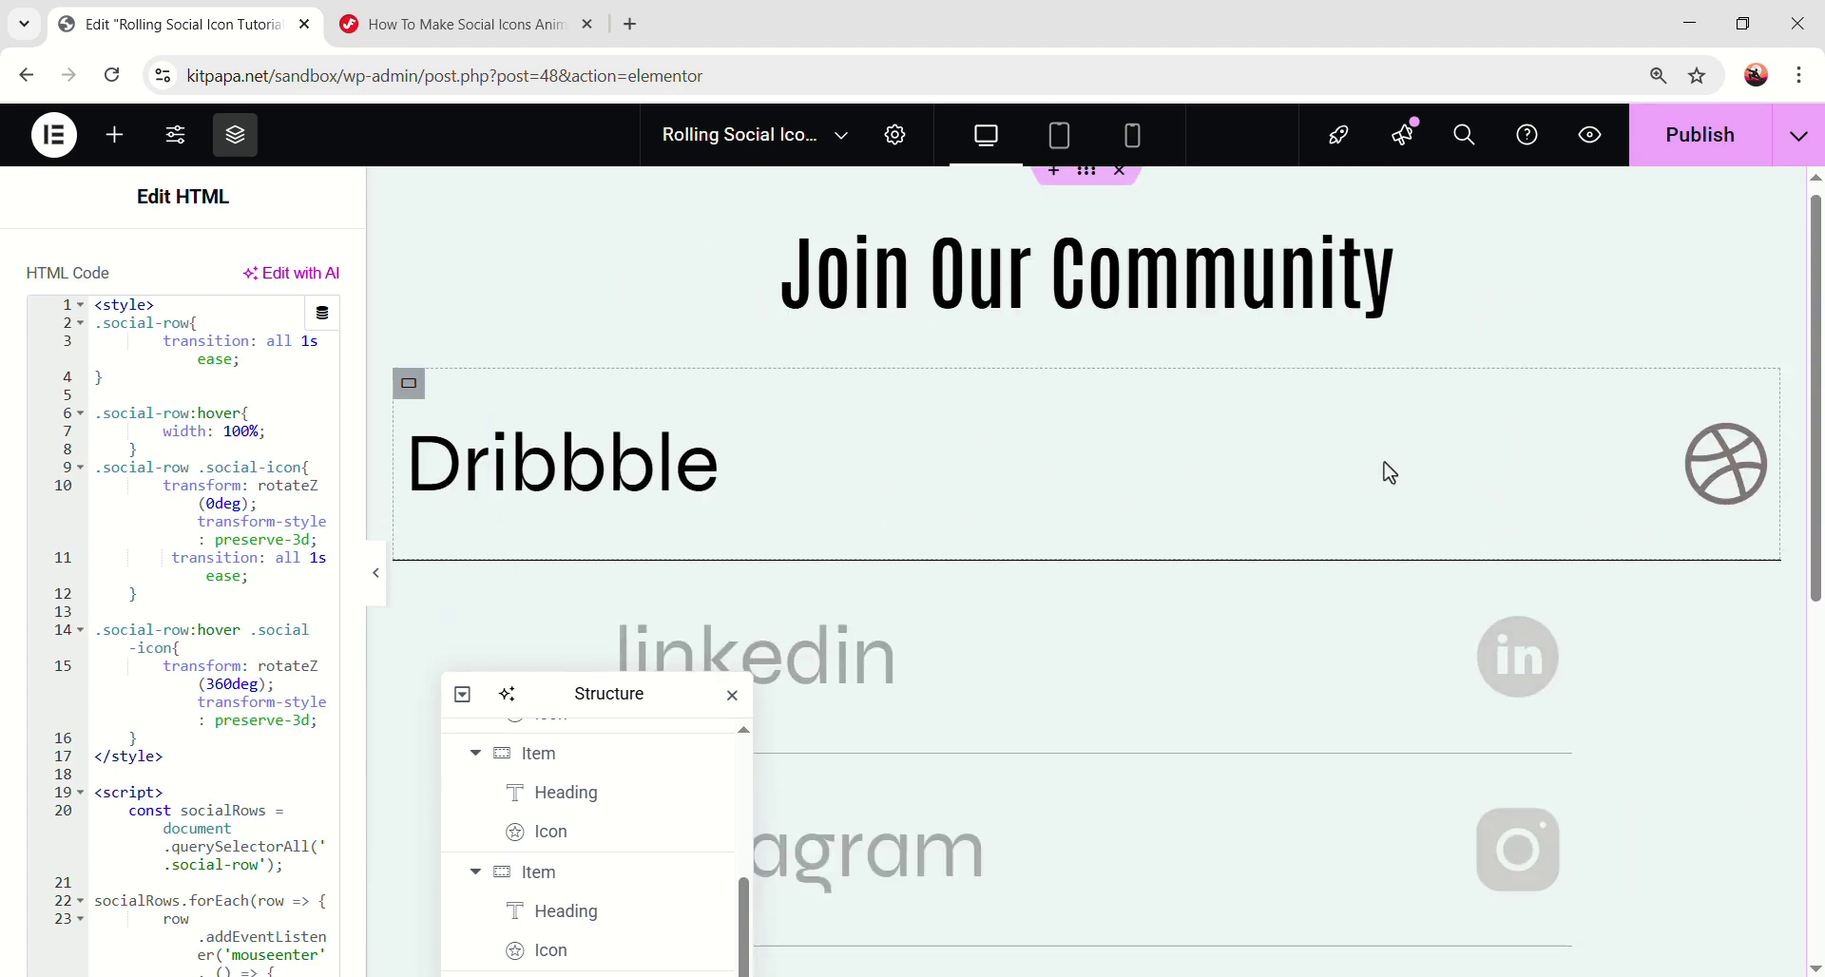
pyautogui.scroll(-5, 1670, 659)
pyautogui.scroll(4, 1559, 412)
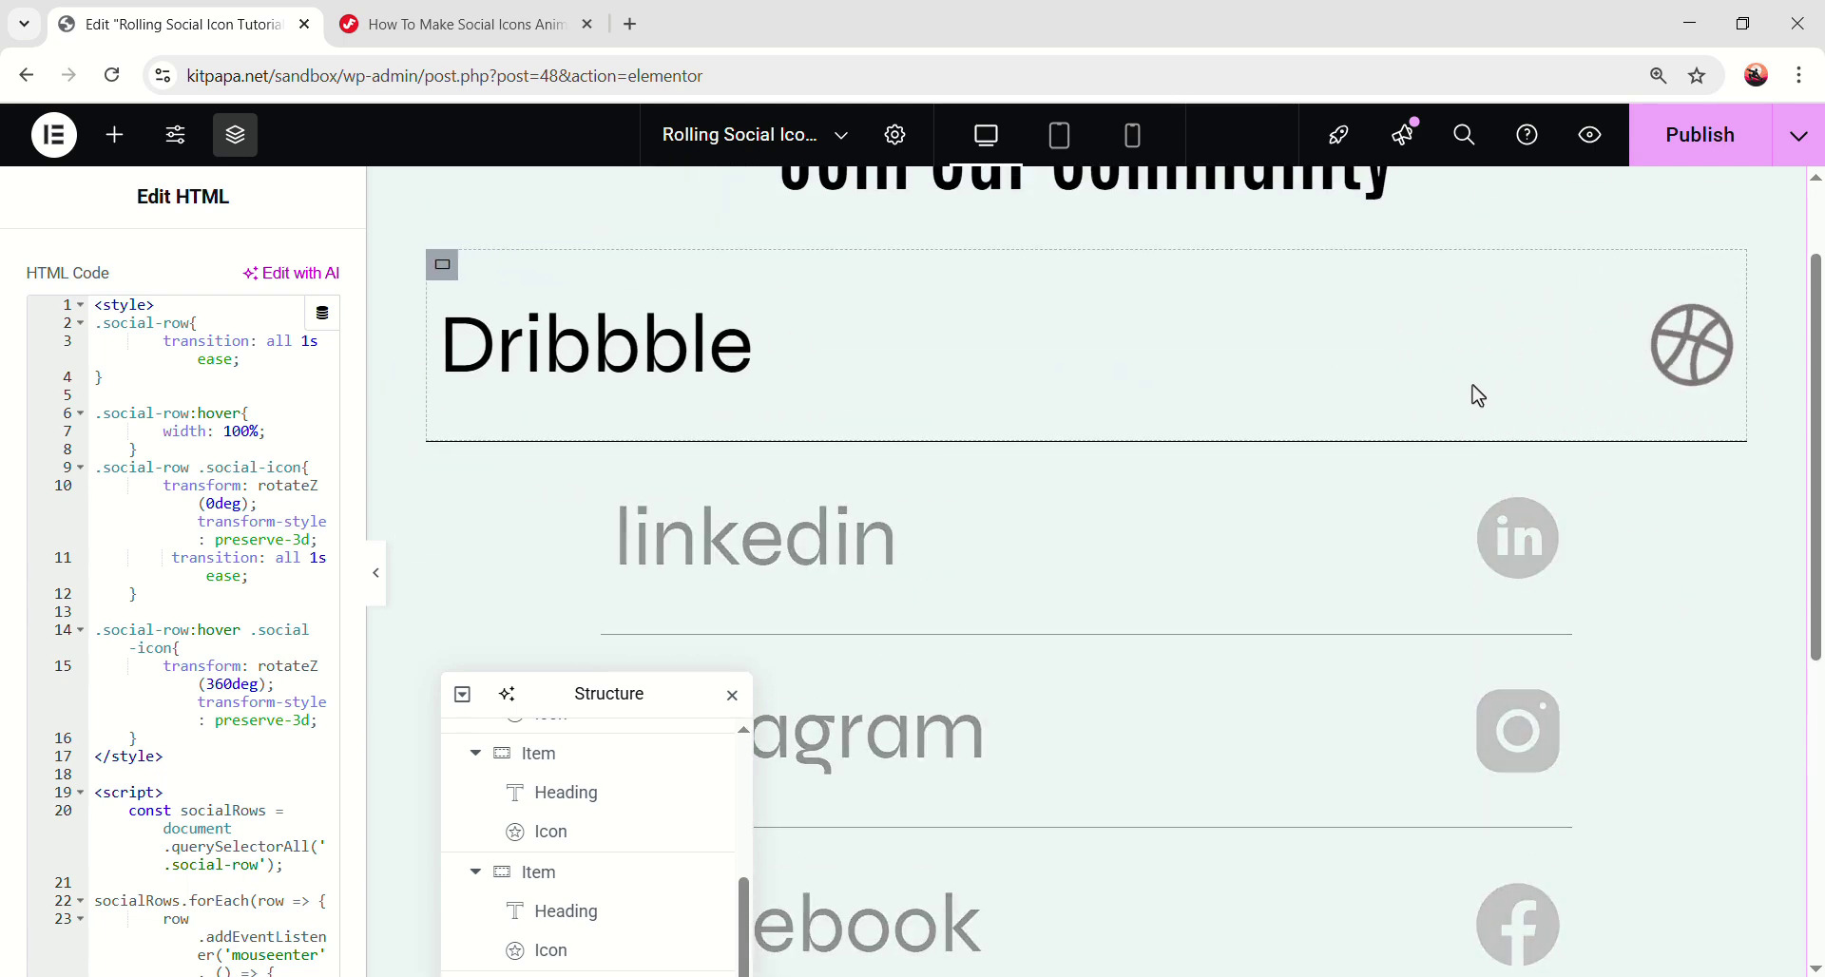
pyautogui.scroll(-1, 1307, 608)
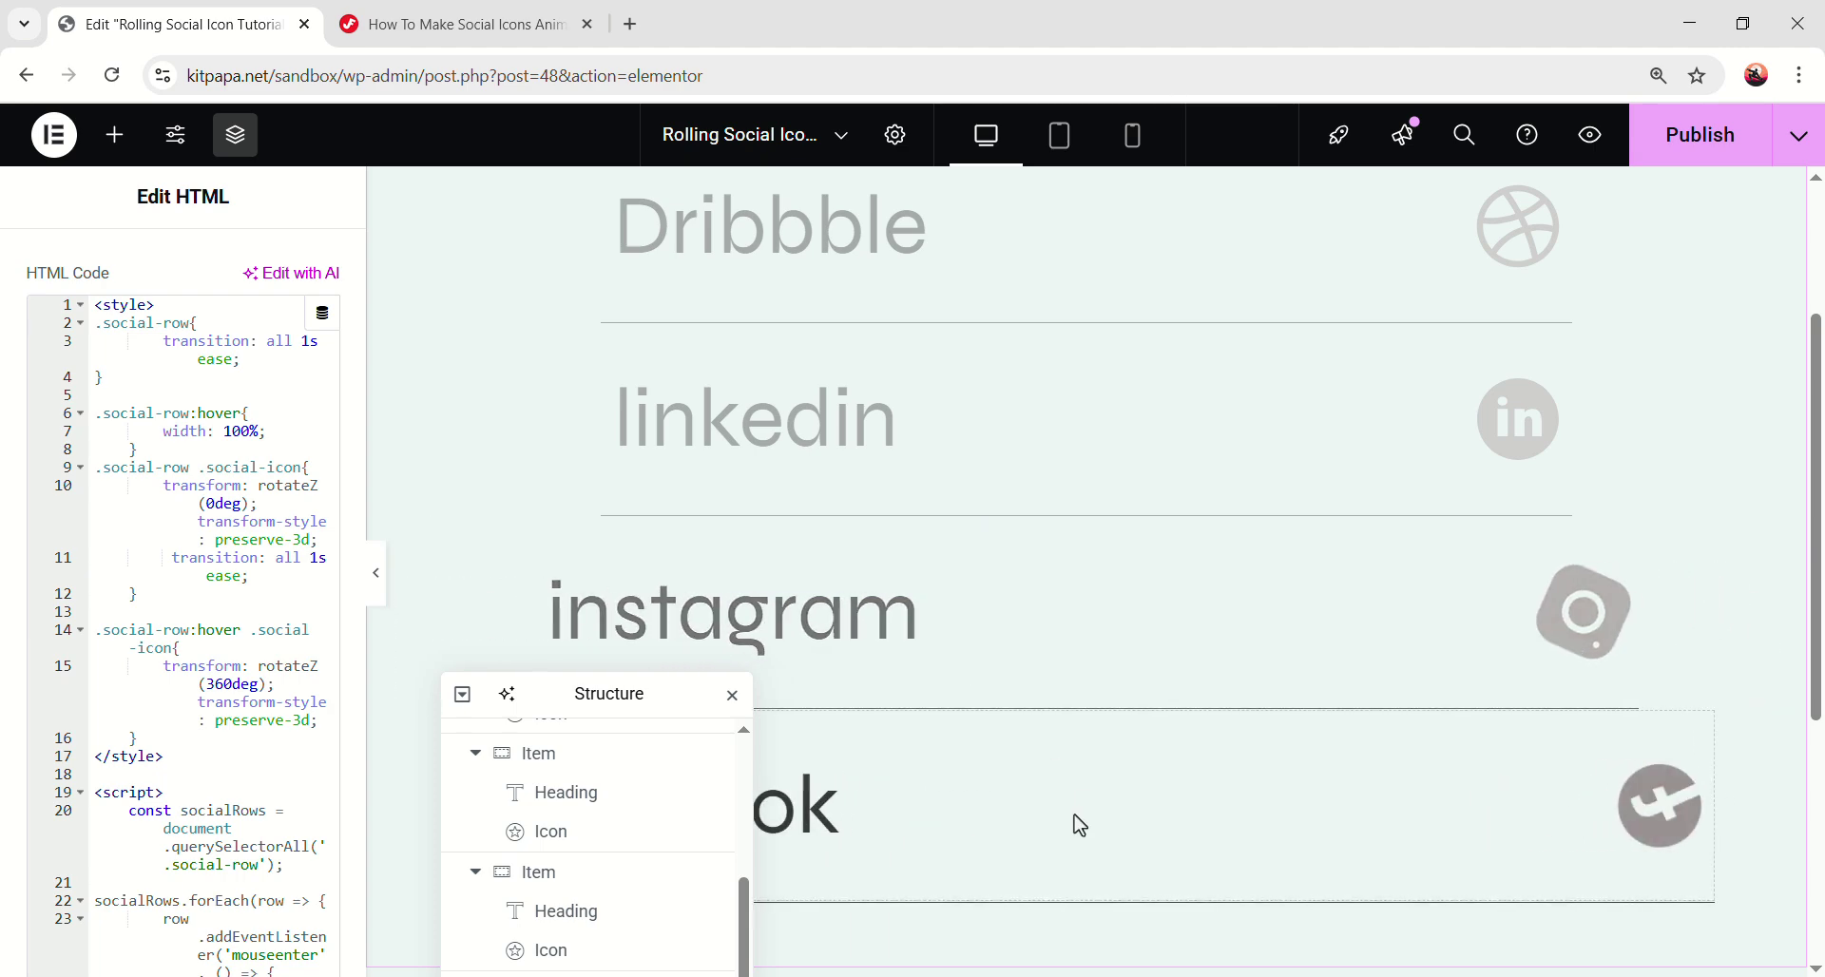
pyautogui.scroll(1, 1140, 522)
pyautogui.scroll(1, 1139, 522)
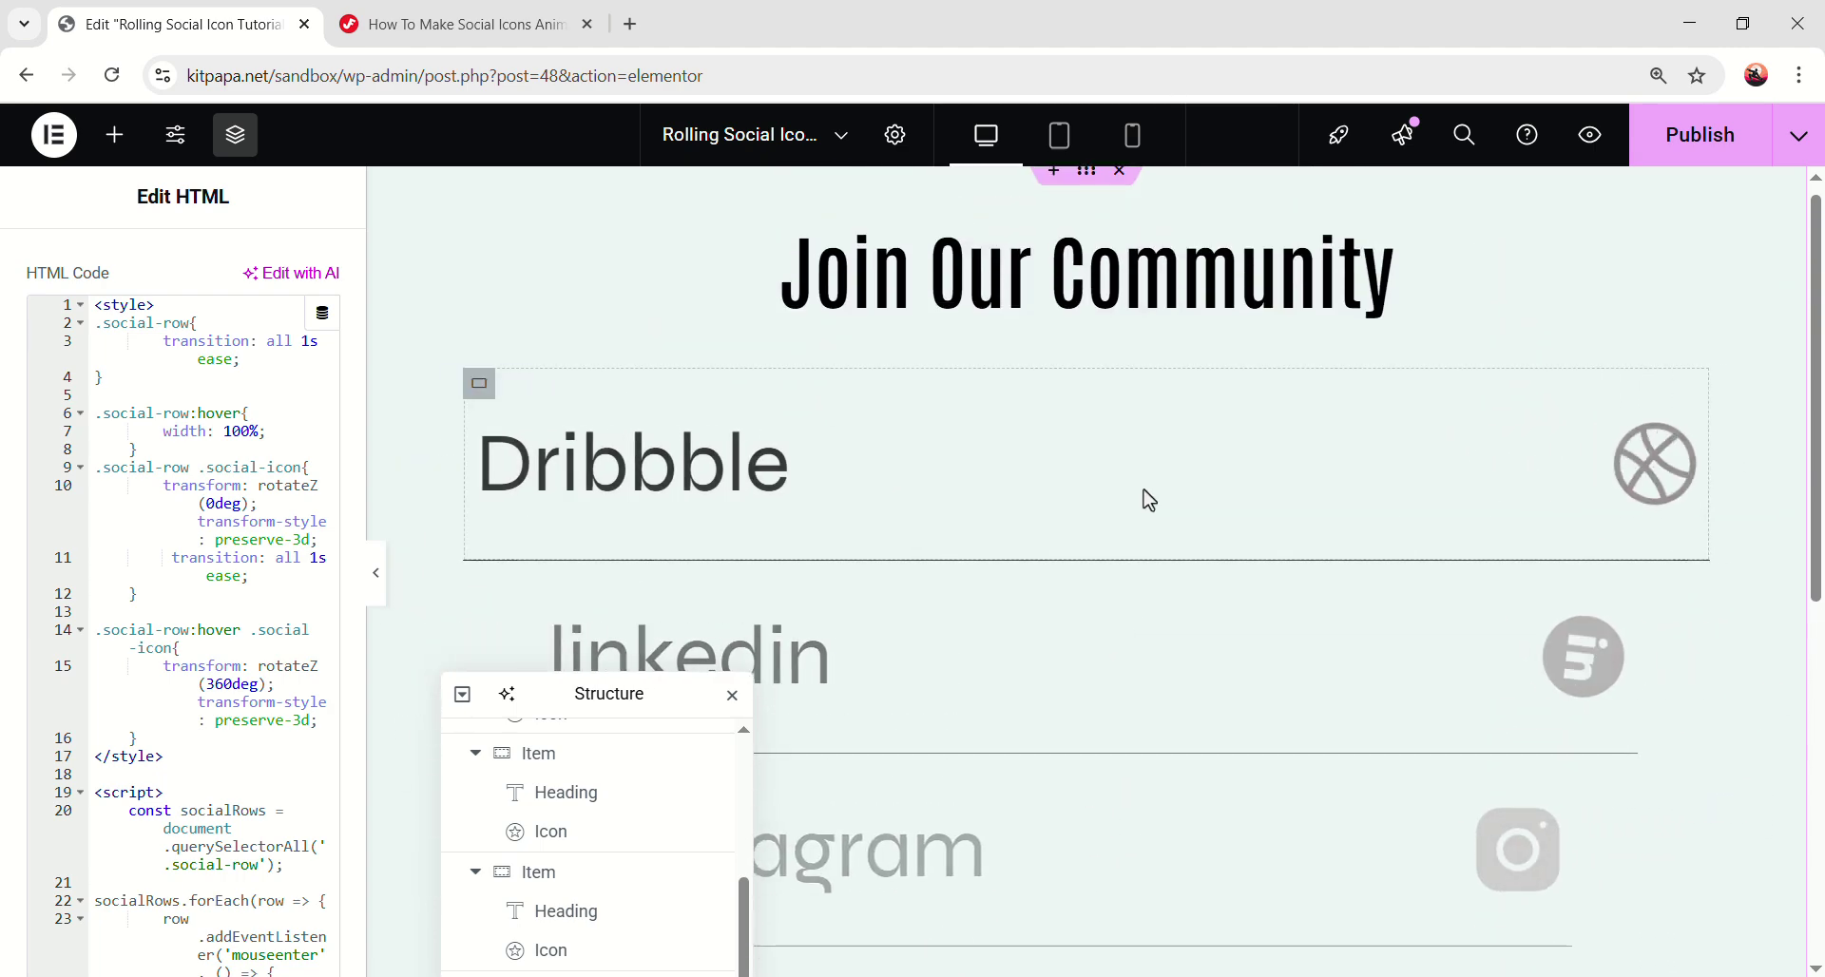
pyautogui.moveTo(587, 662); pyautogui.dragTo(570, 314)
# - Hide the panel and preview the community list at tablet, mobile, then desktop width
pyautogui.click(378, 580)
pyautogui.click(1058, 134)
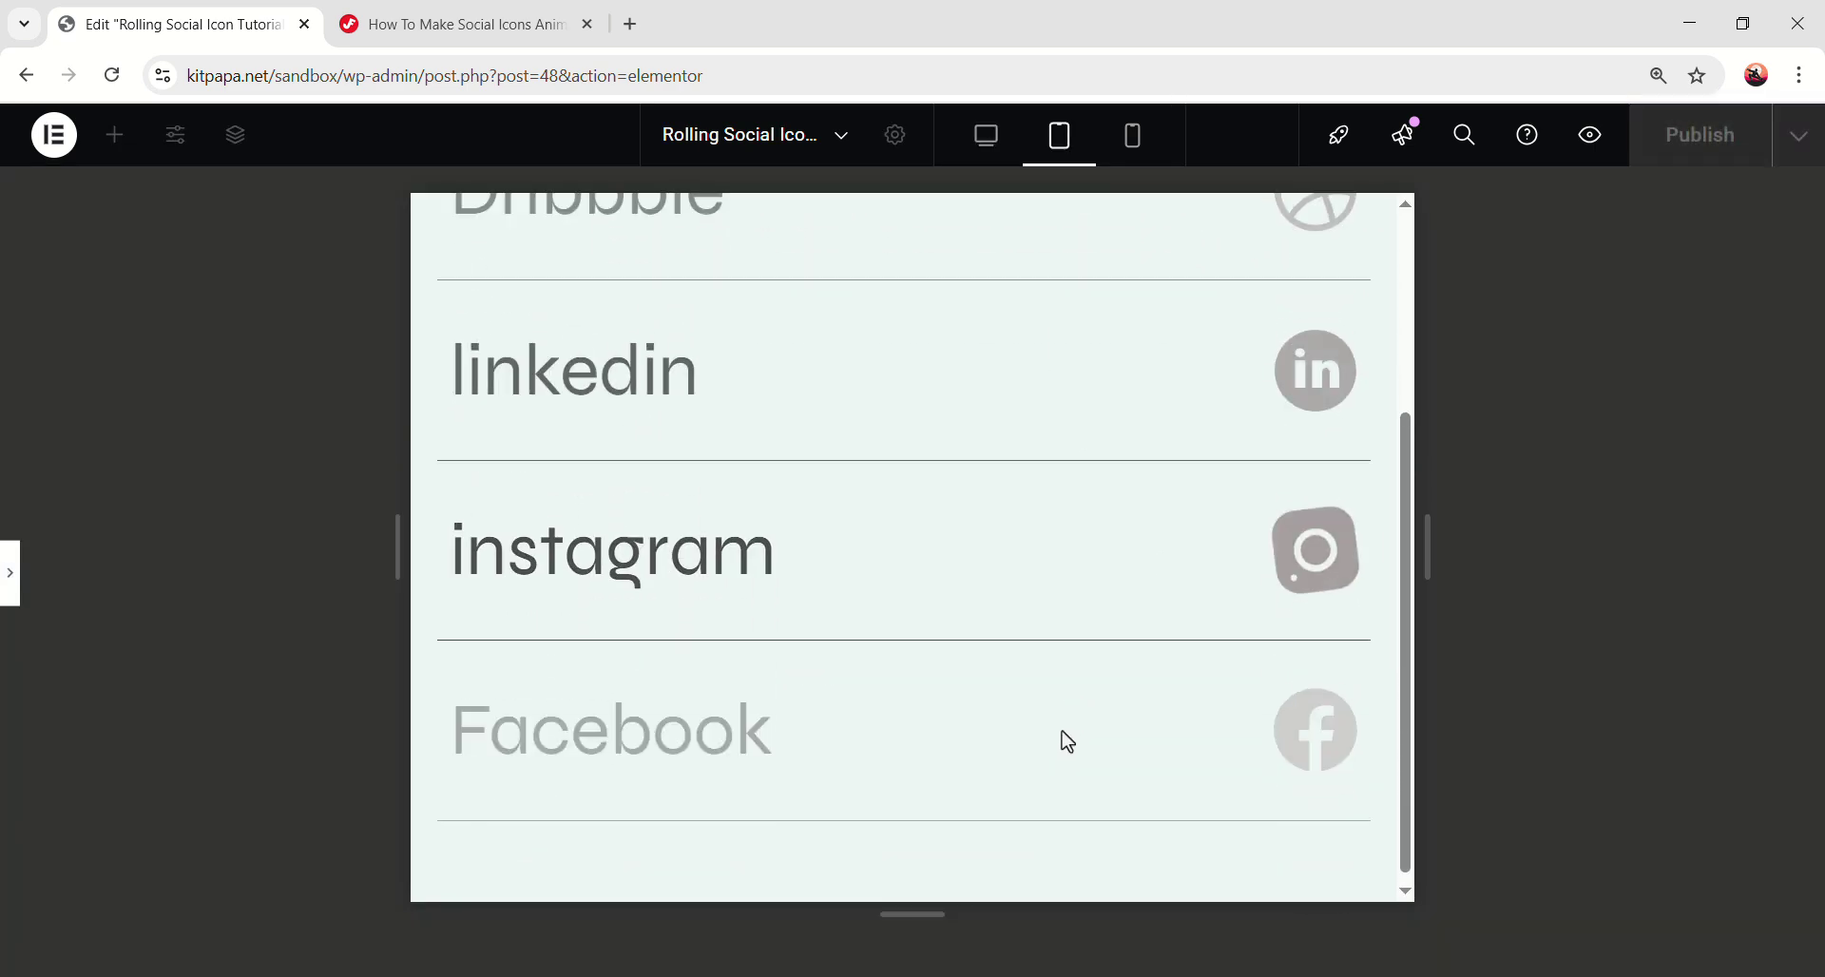
pyautogui.click(1132, 138)
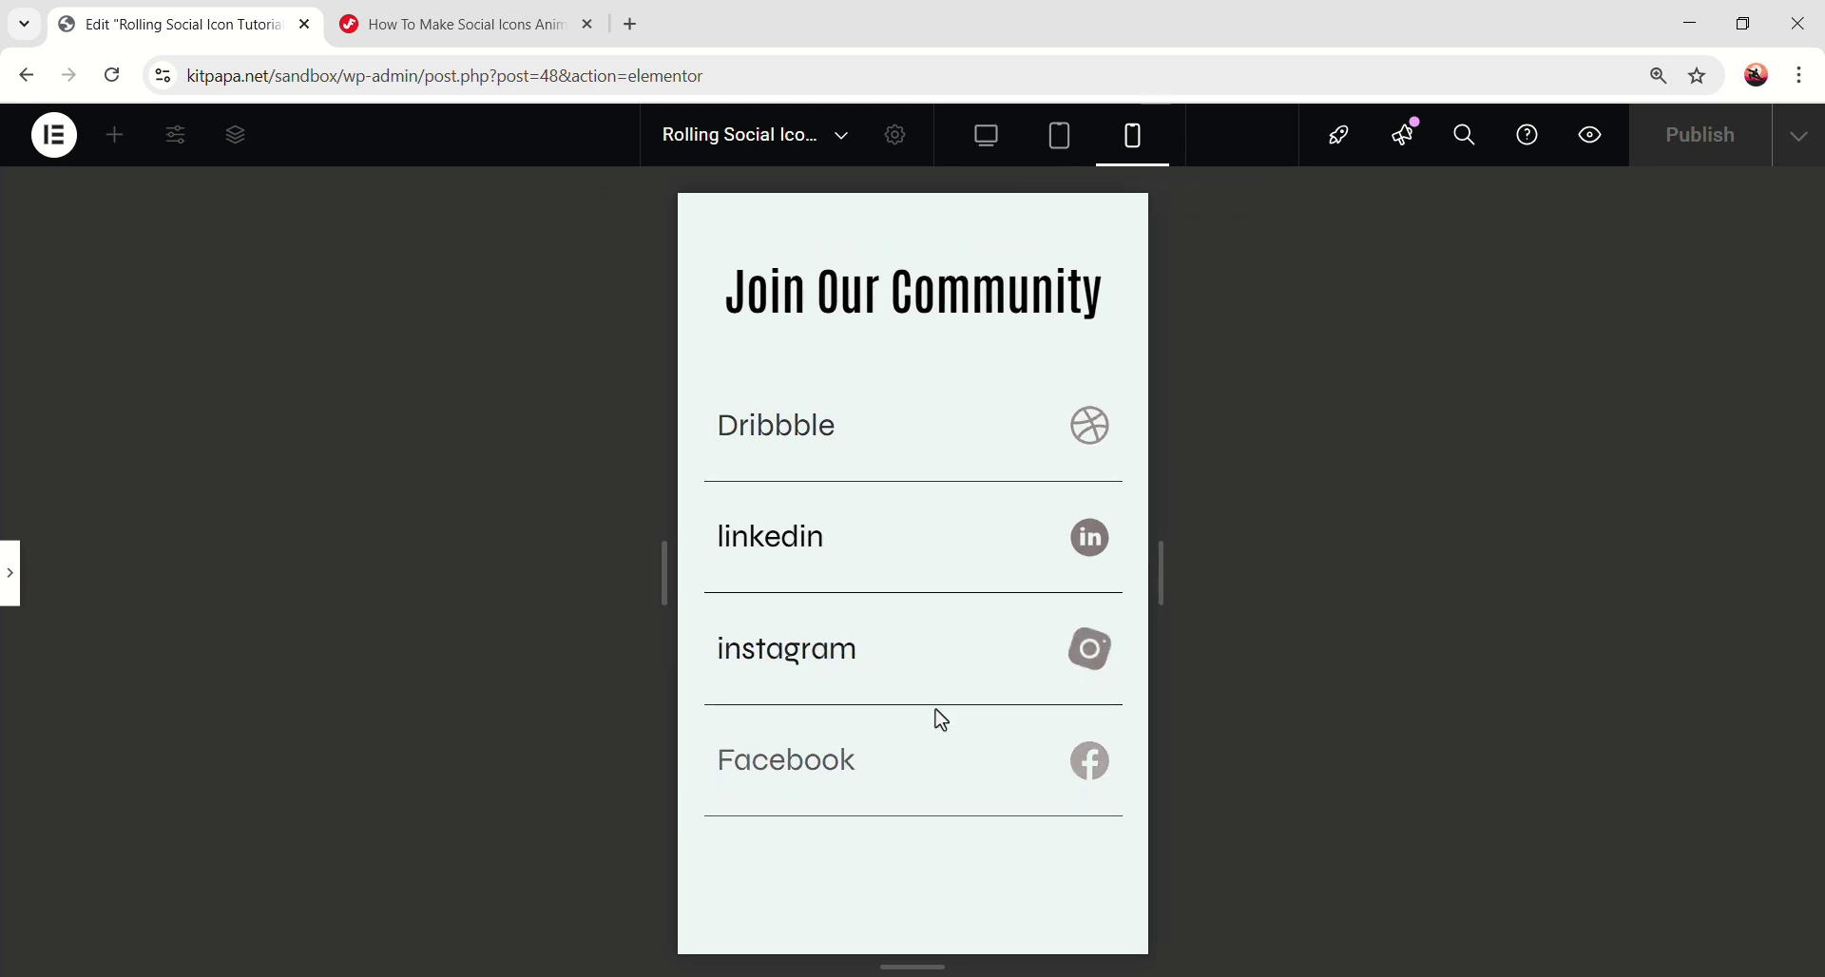
pyautogui.click(988, 143)
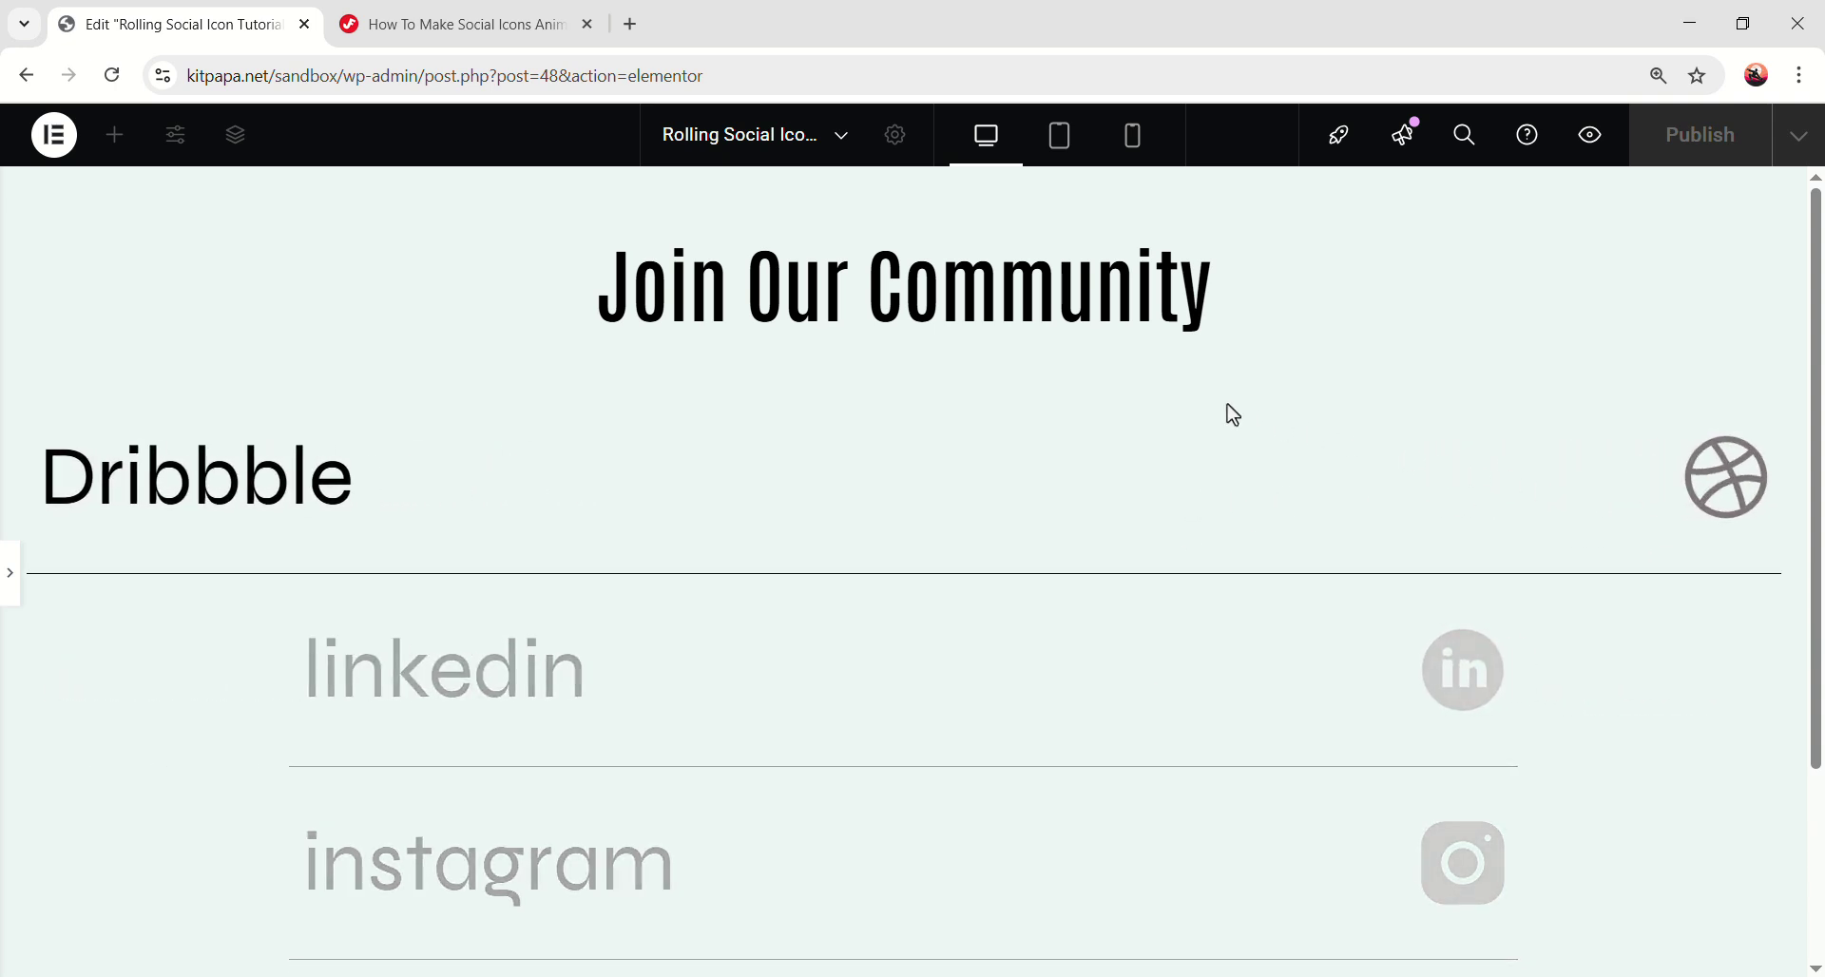
pyautogui.scroll(-1, 941, 694)
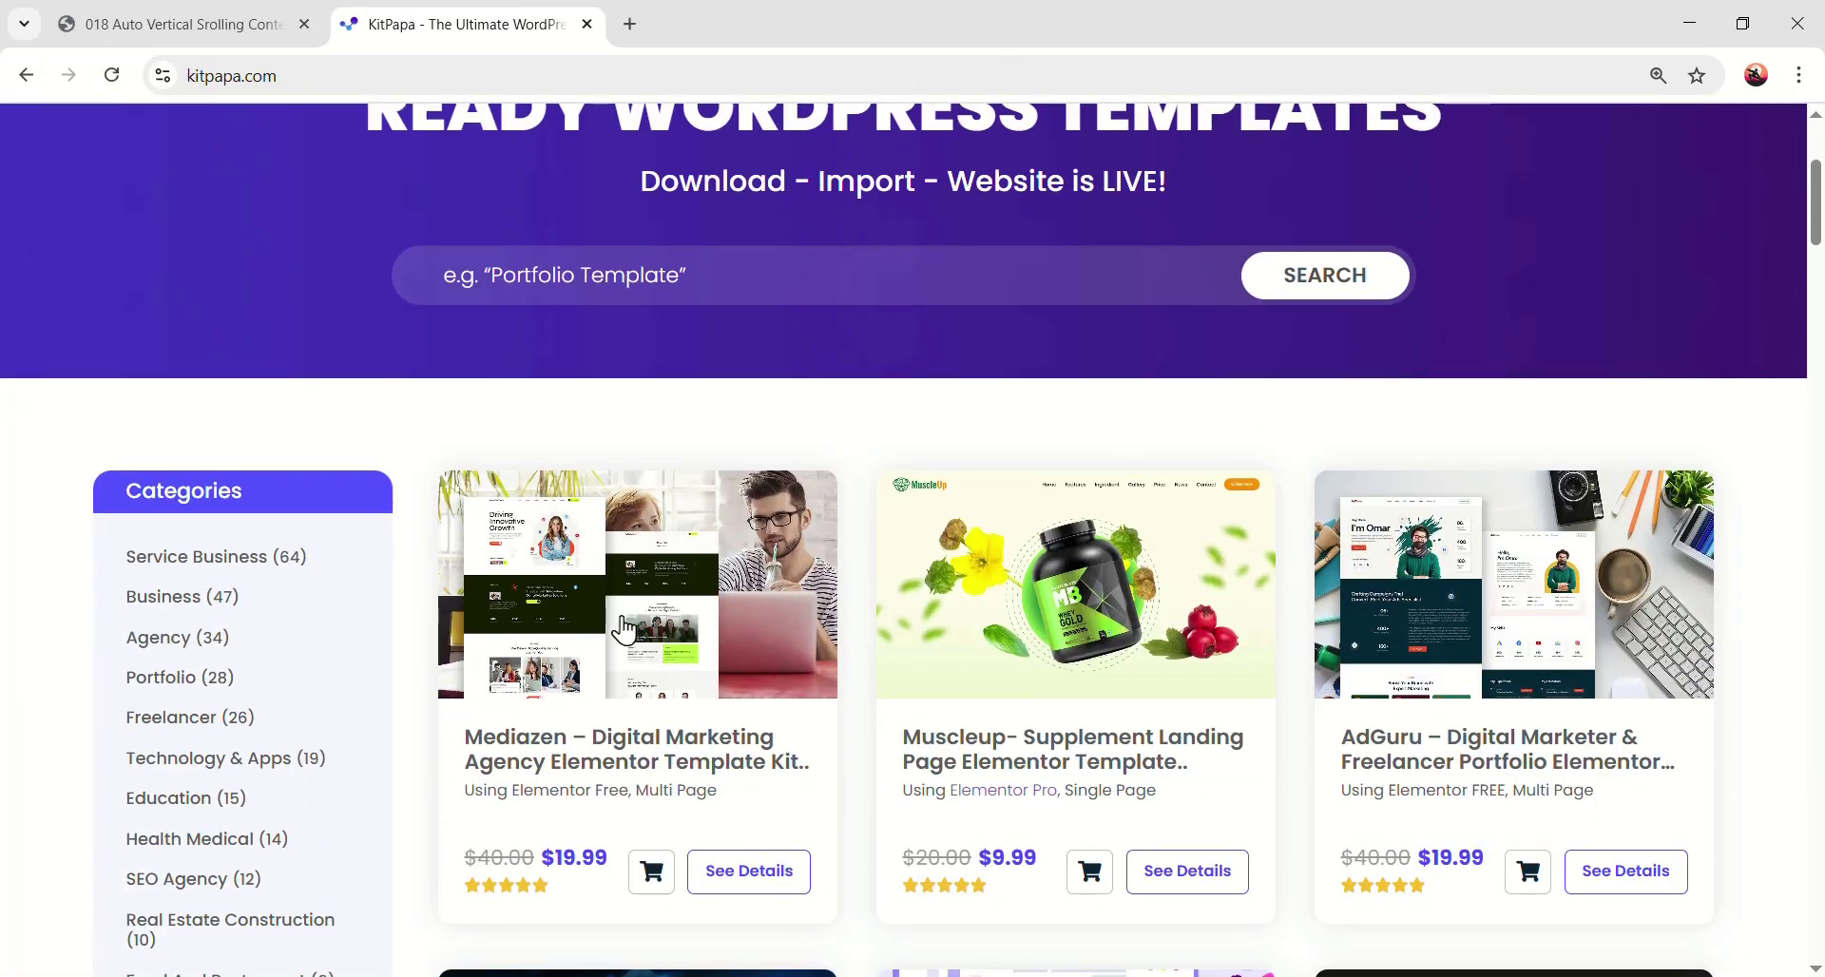
# - Scroll through the KitPapa template catalogue and open the Mediazen kit's live demo
pyautogui.scroll(-2, 637, 665)
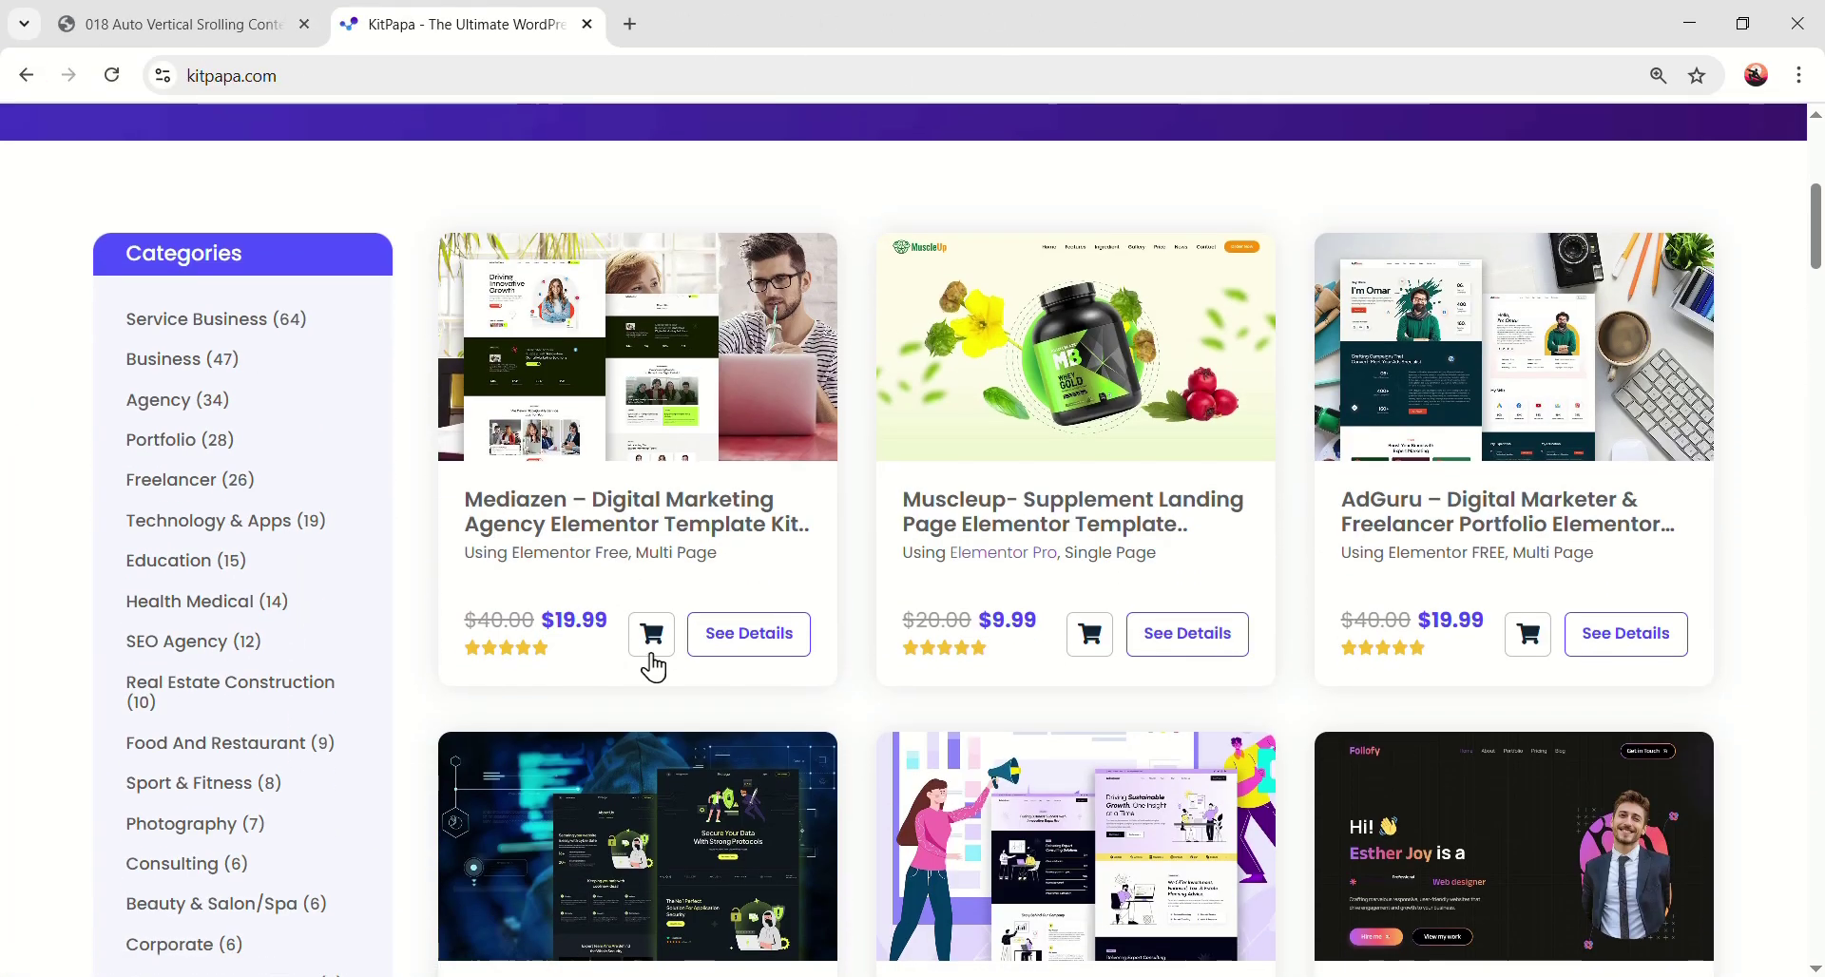
pyautogui.scroll(-2, 997, 627)
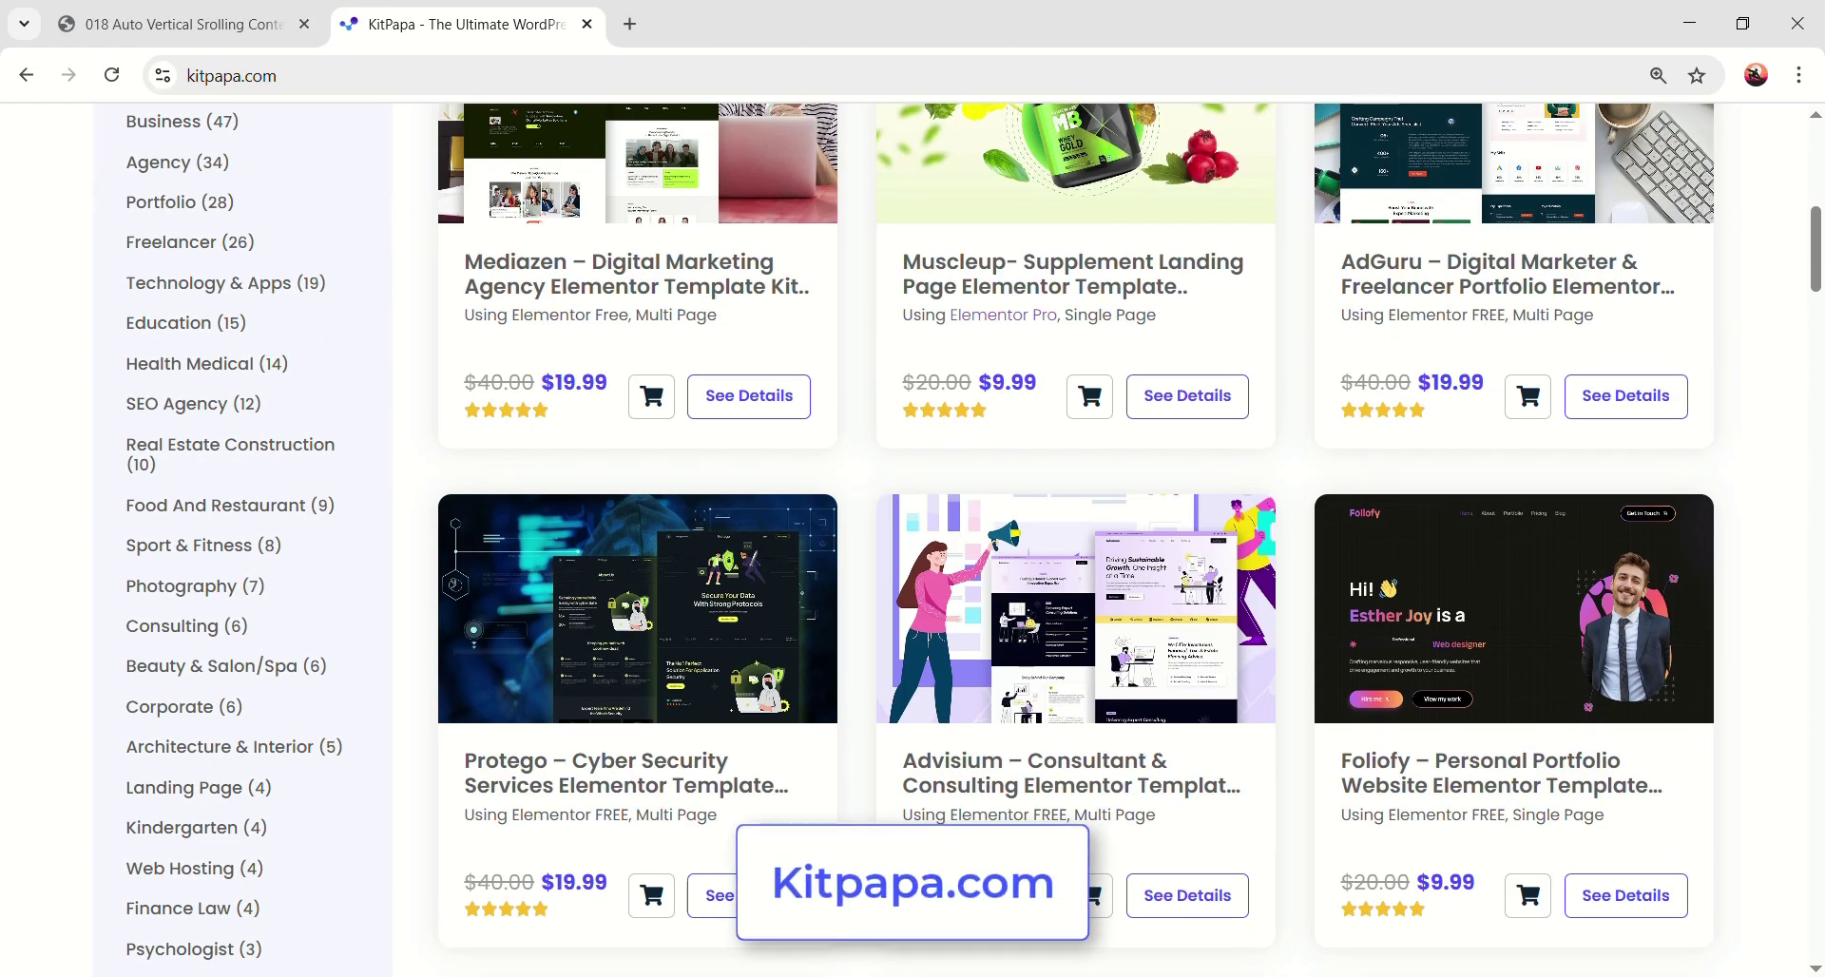
pyautogui.scroll(-6, 1222, 602)
pyautogui.scroll(-10, 1226, 779)
pyautogui.scroll(-6, 1205, 842)
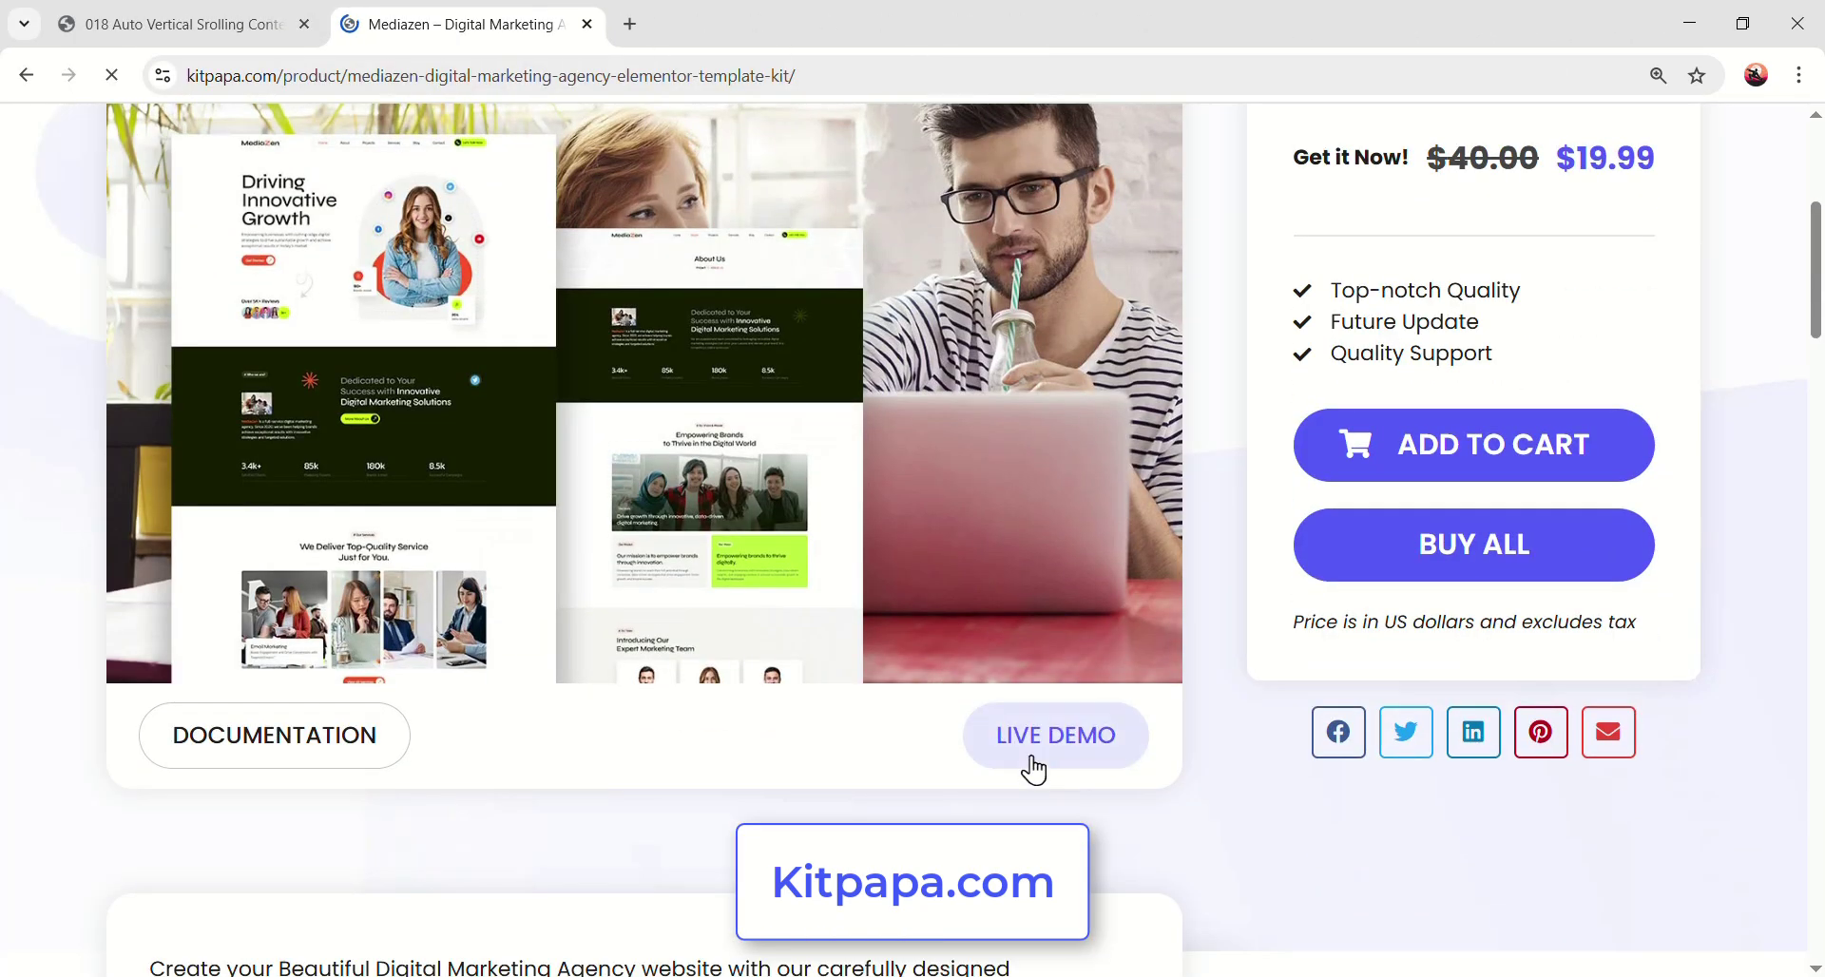
pyautogui.click(1030, 778)
# - View the Mediazen demo at tablet and mobile sizes, then play and pause its installation video
pyautogui.click(904, 223)
pyautogui.click(986, 224)
pyautogui.scroll(-12, 915, 570)
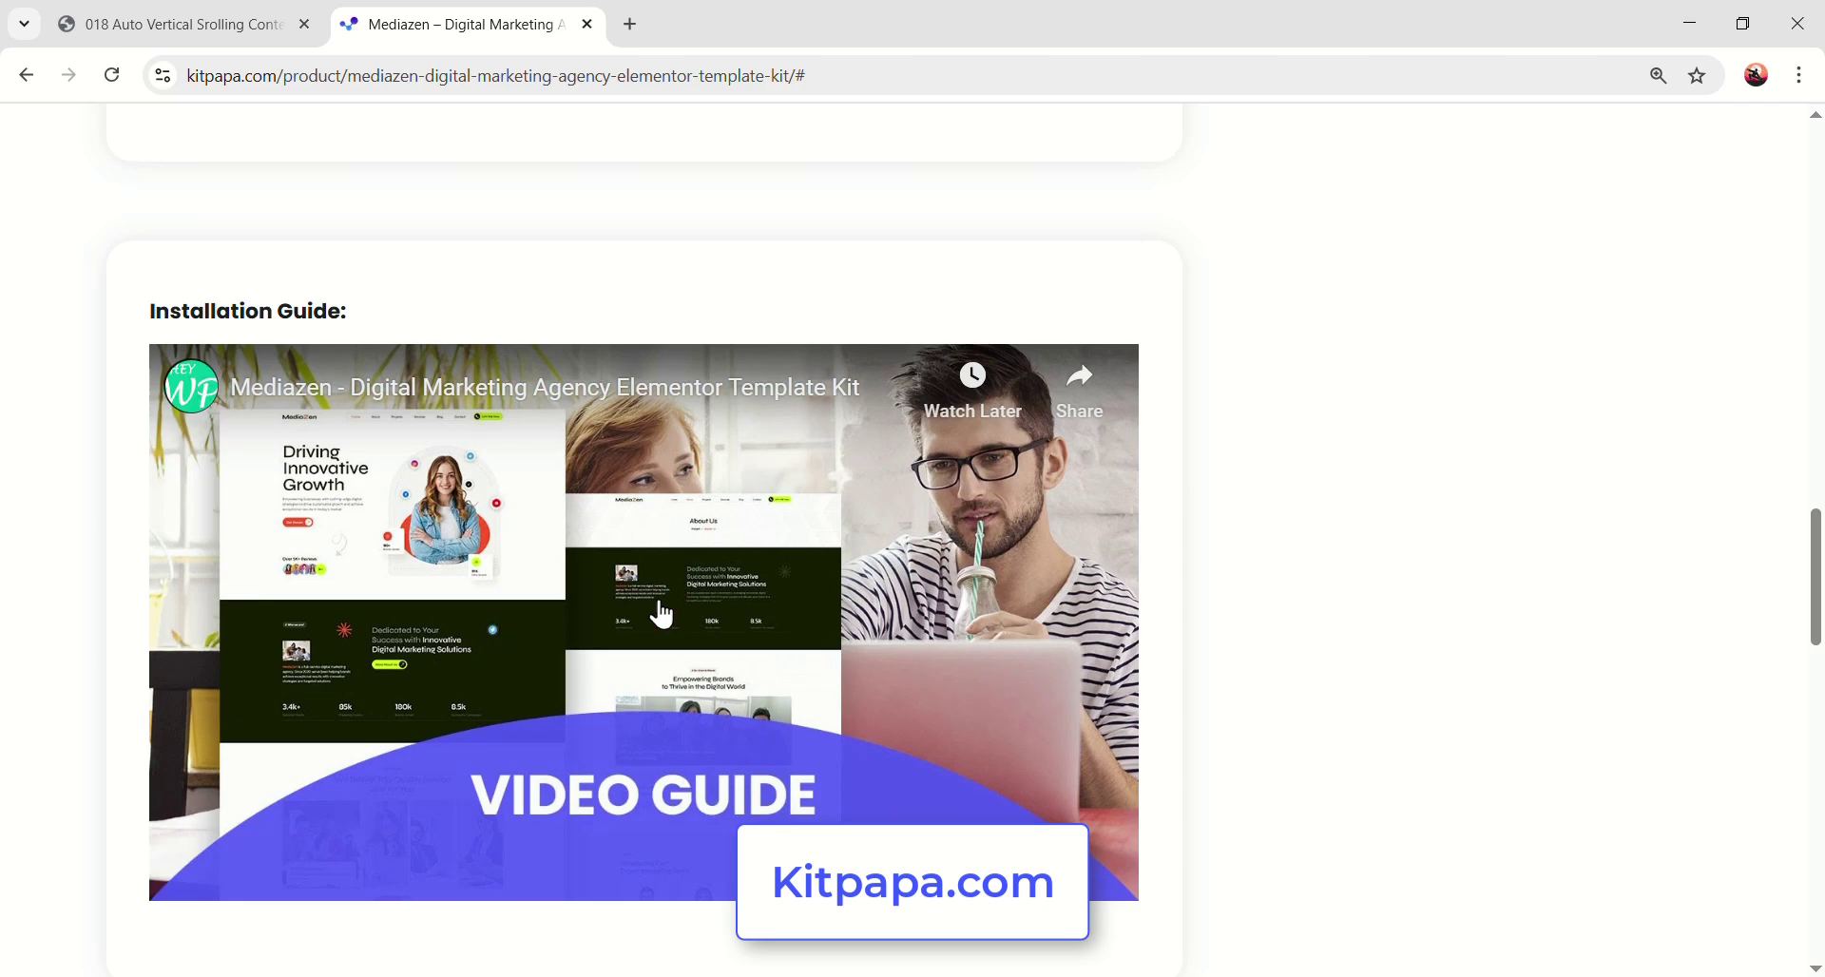
pyautogui.click(663, 616)
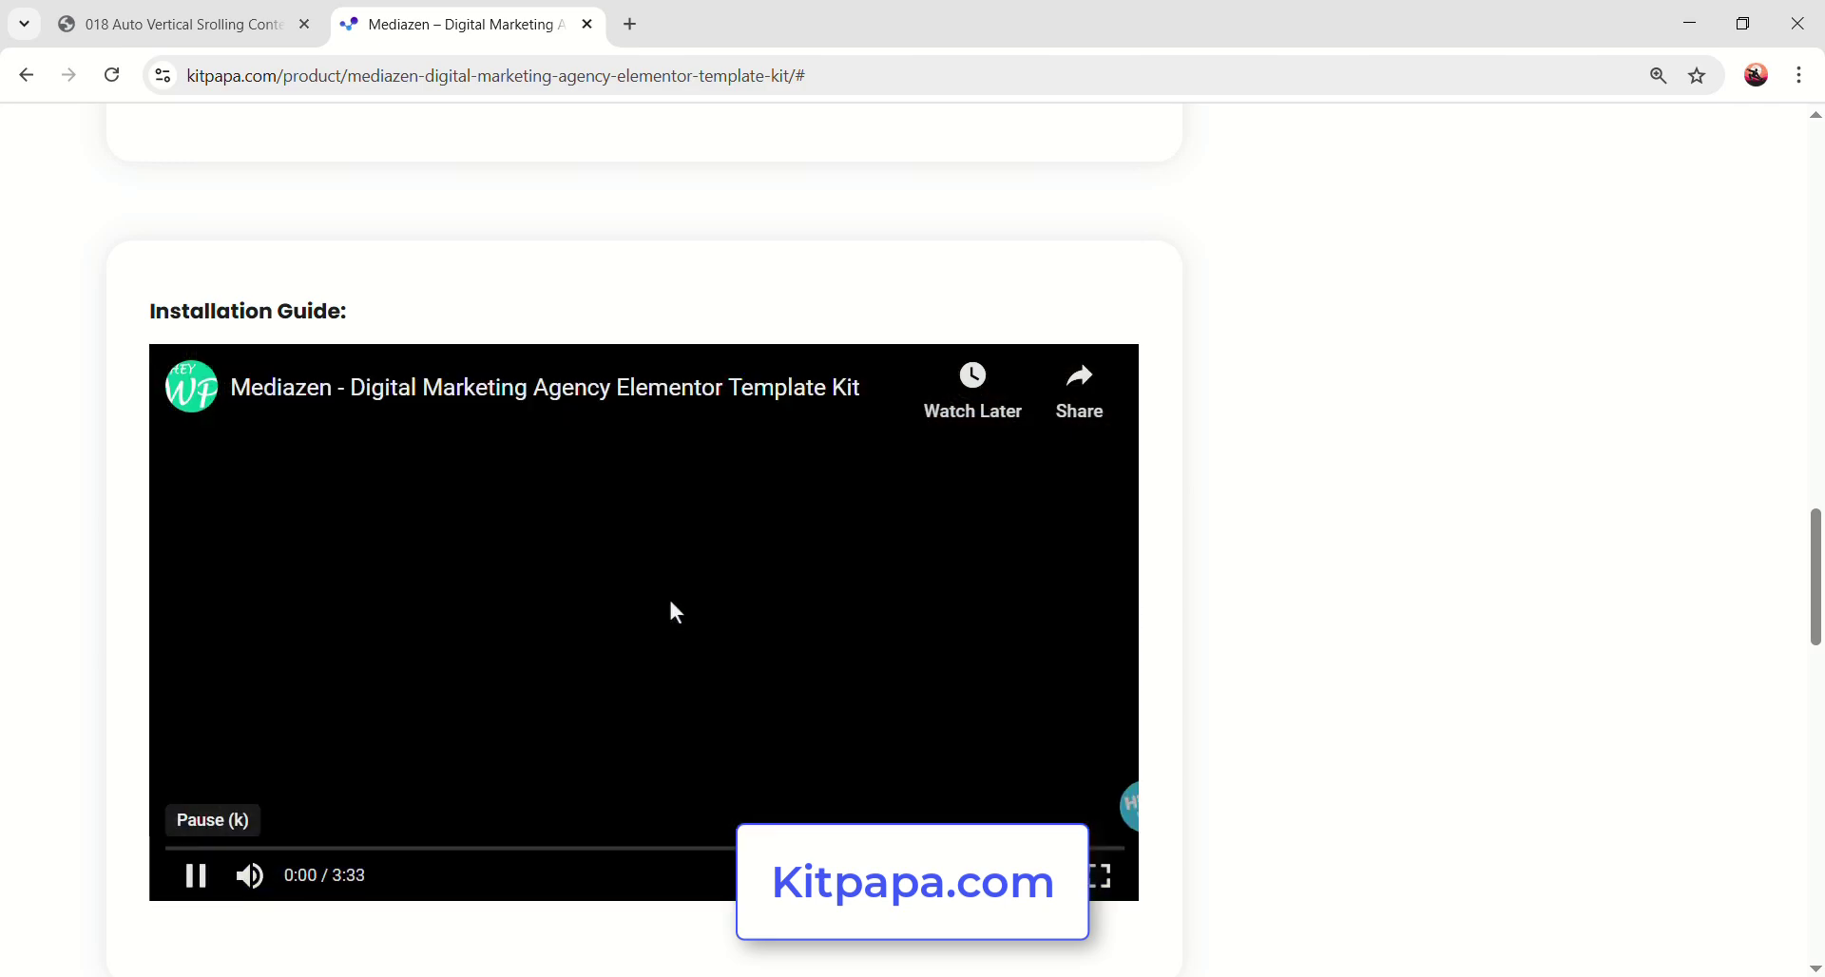
pyautogui.click(285, 761)
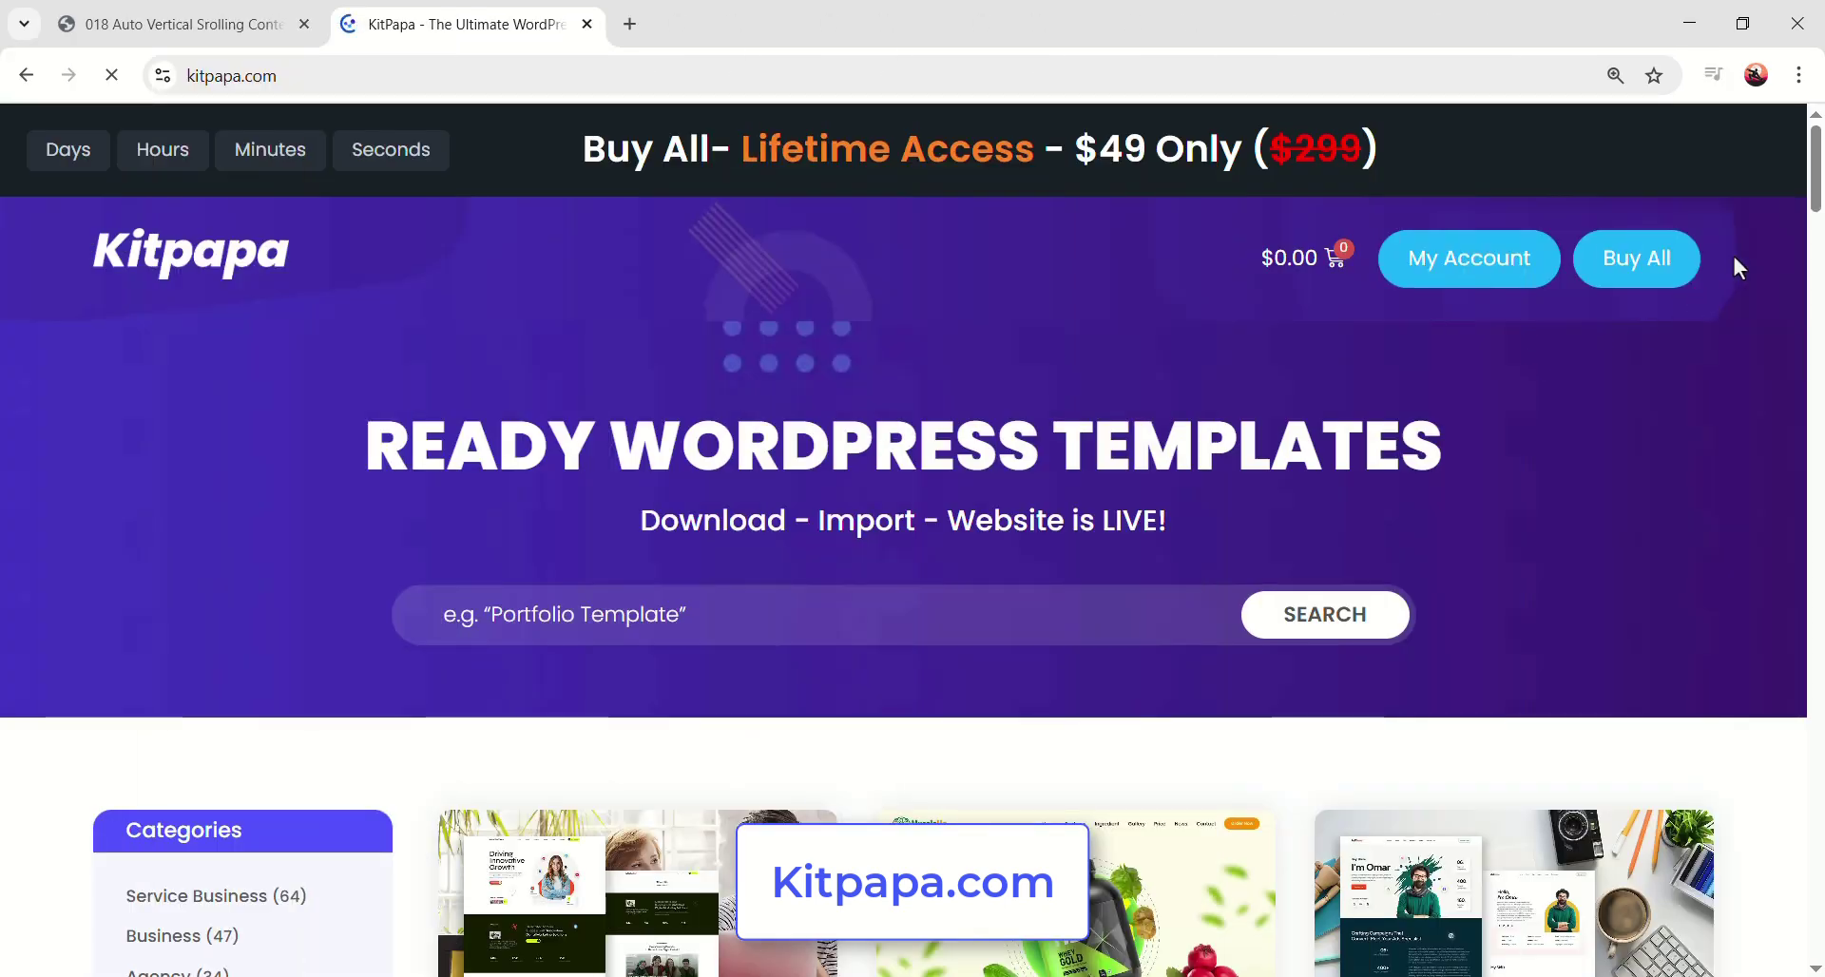
pyautogui.scroll(-10, 1714, 264)
pyautogui.scroll(-20, 1074, 533)
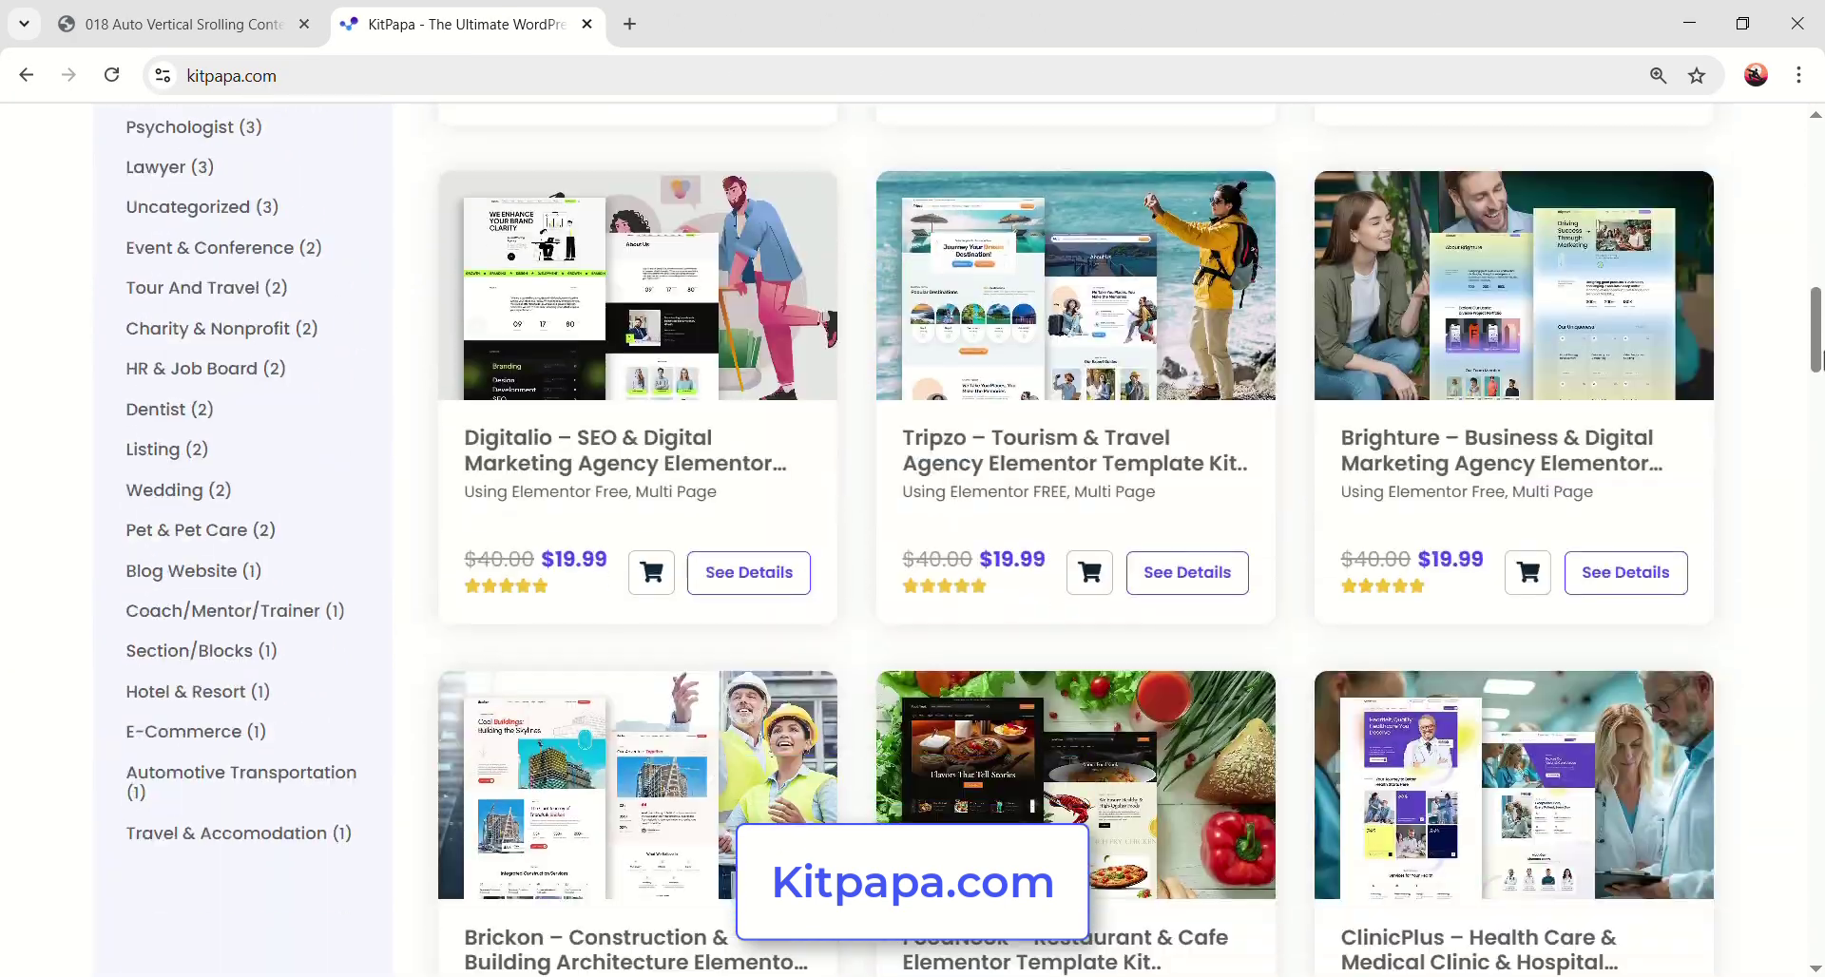